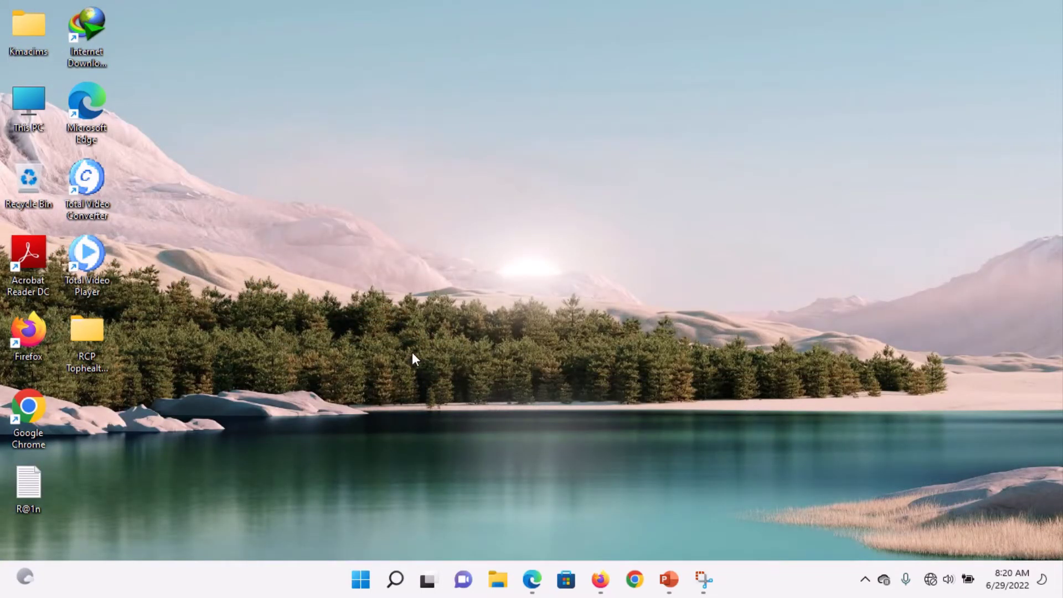
# Step: Check the résumé template snip, then launch Word and start a blank document
pyautogui.click(703, 579)
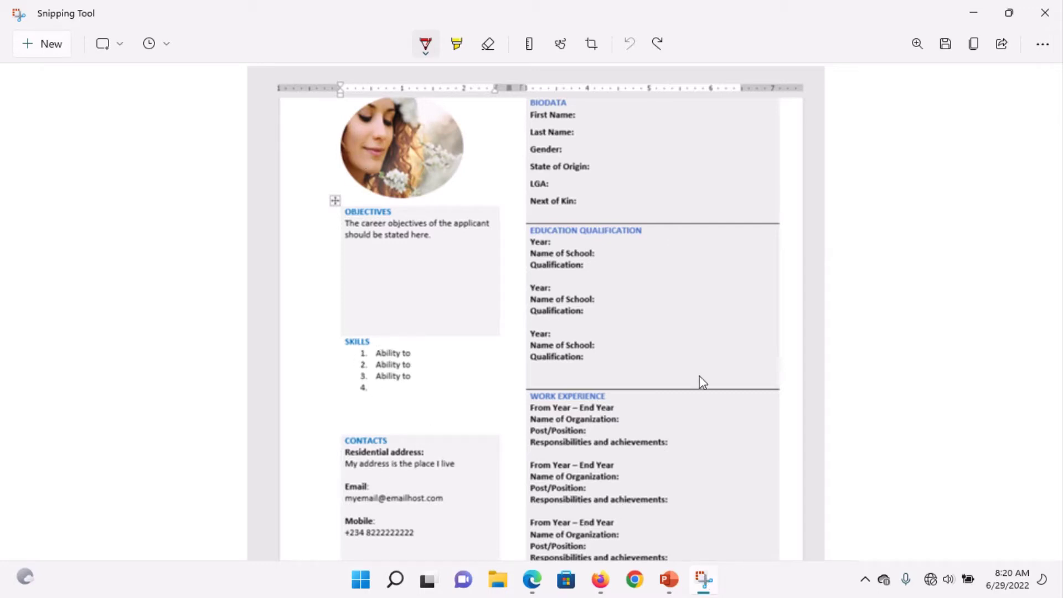
pyautogui.click(973, 13)
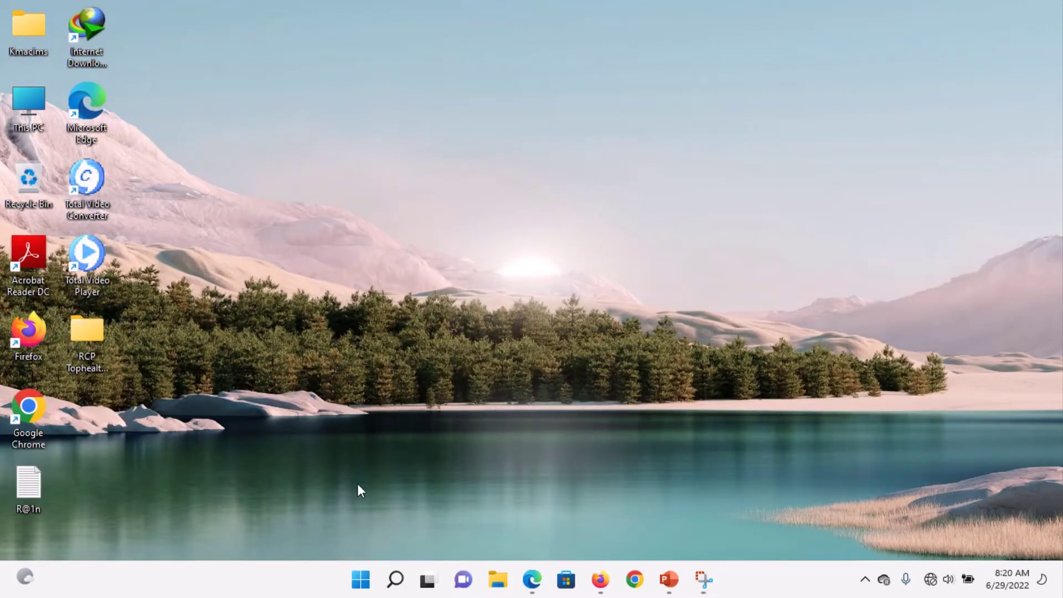
pyautogui.click(360, 581)
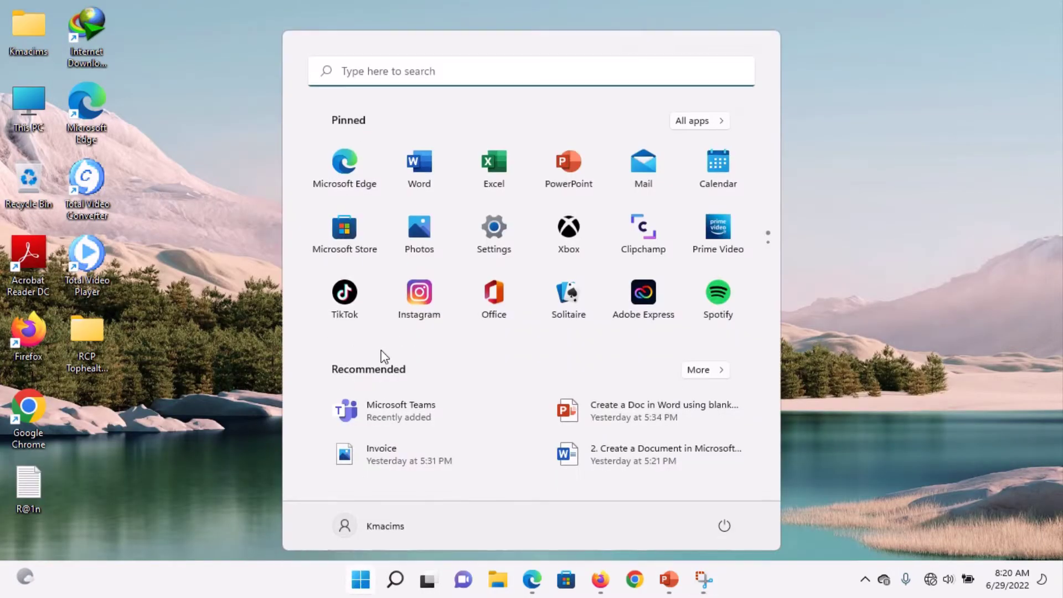
pyautogui.click(429, 159)
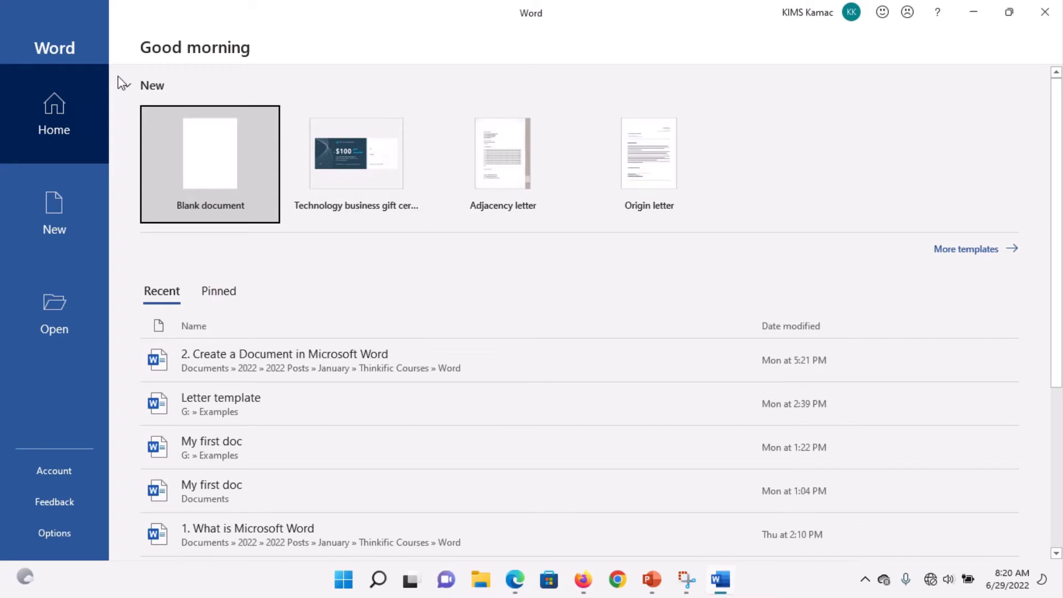
pyautogui.click(207, 159)
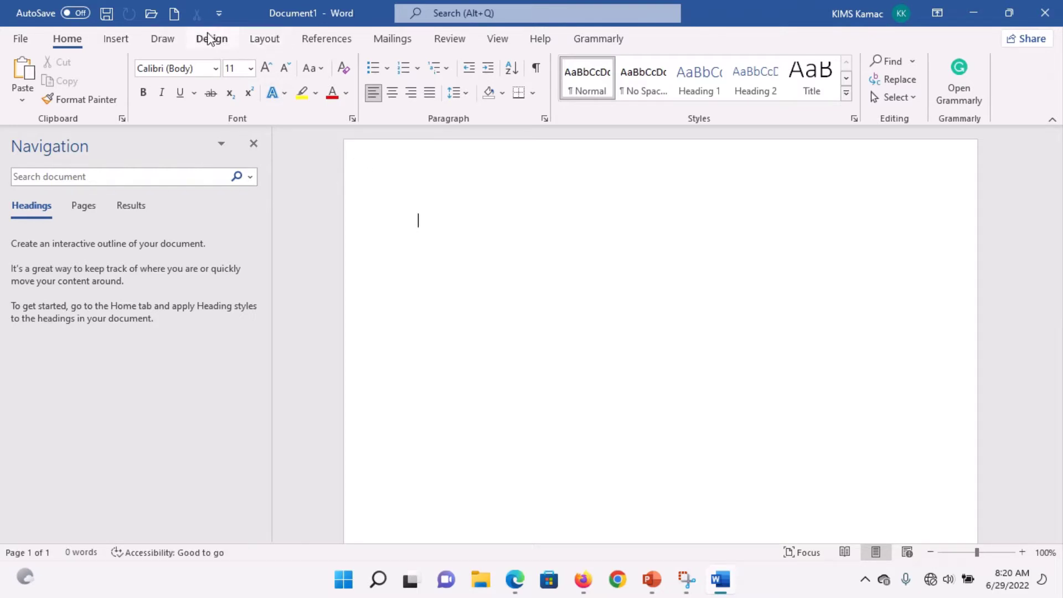
# Step: Apply the Narrow (0.5") margin preset to the page
pyautogui.click(278, 42)
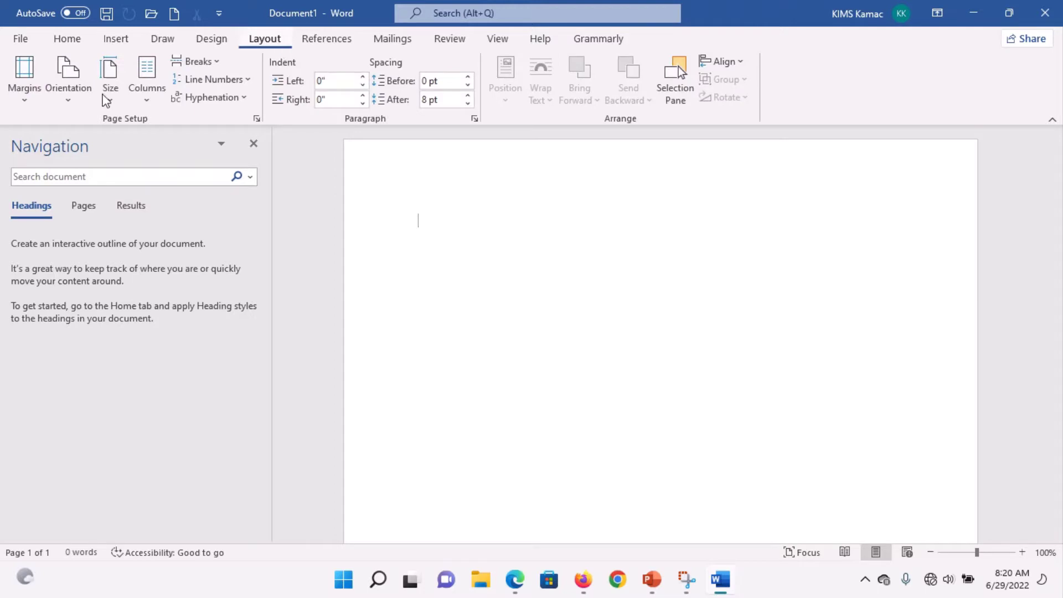
pyautogui.click(22, 94)
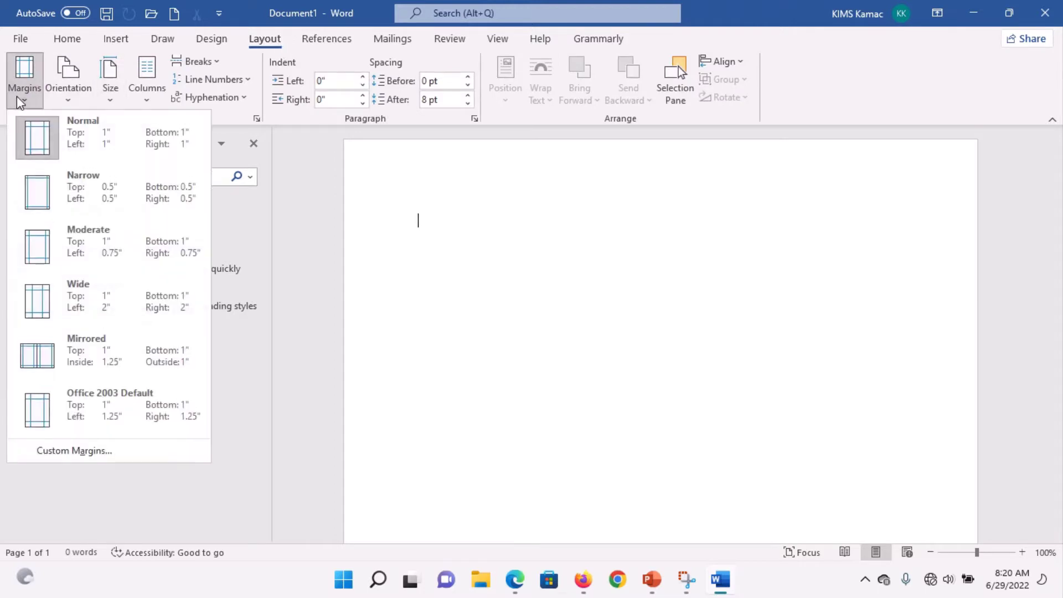
pyautogui.click(97, 200)
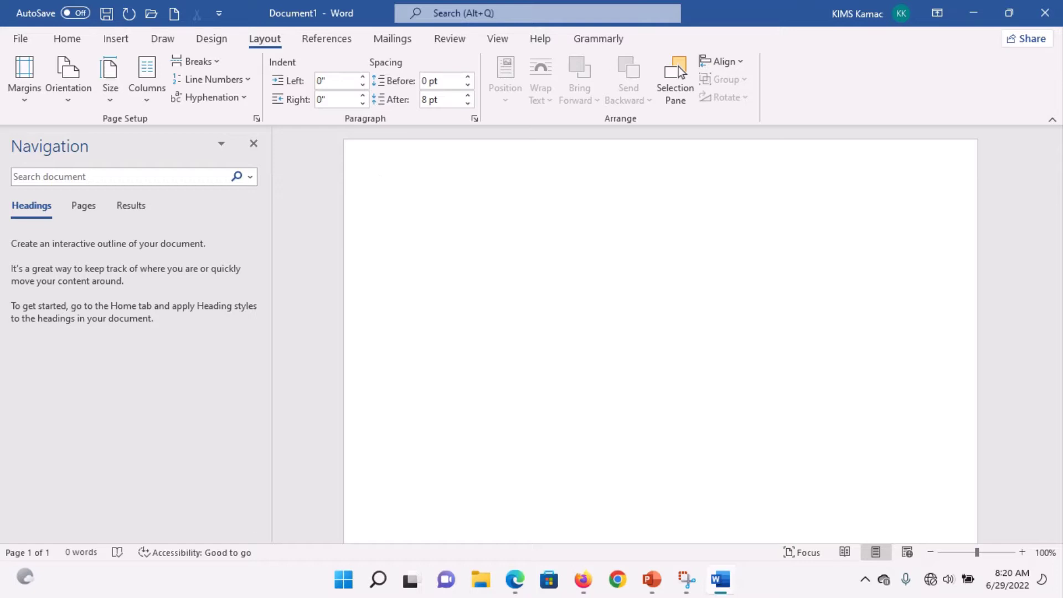
# Step: Type 'Resume' as the title, make it bold and centre it
pyautogui.write('Resume')
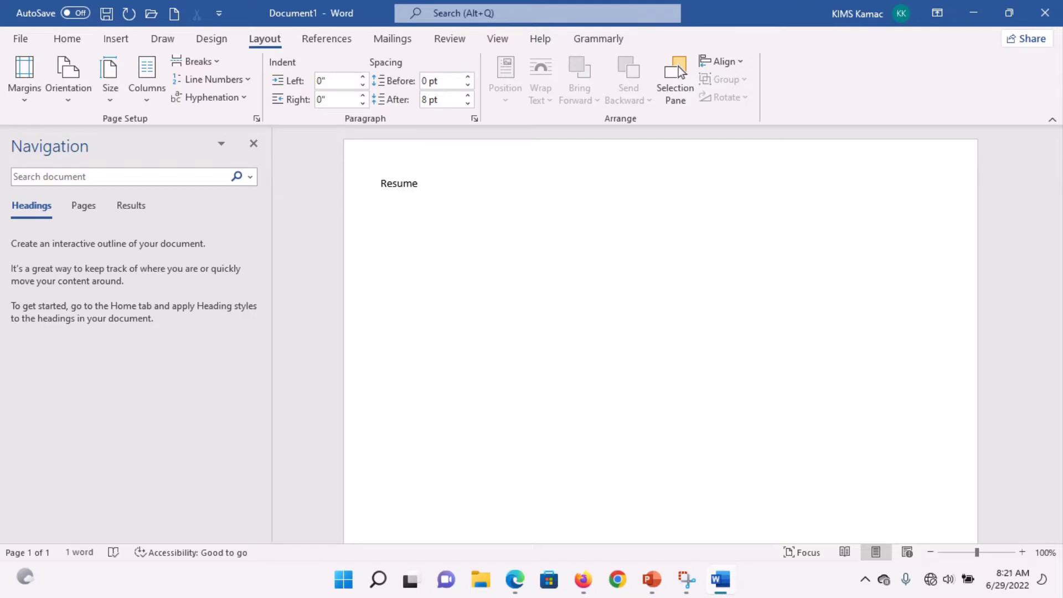
pyautogui.hotkey('ctrl', 'a')
pyautogui.hotkey('ctrl', 'b')
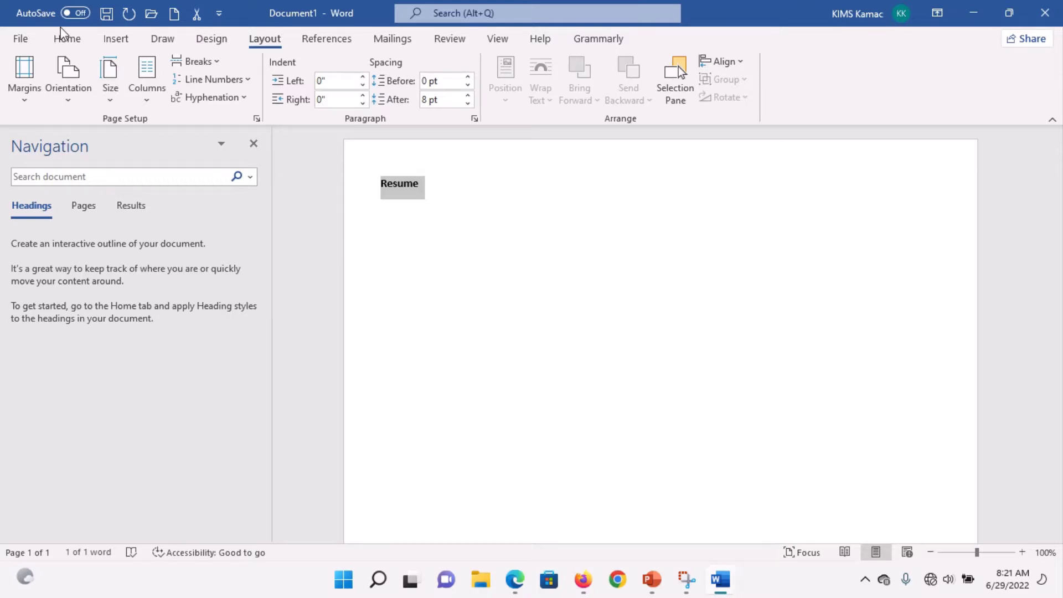
pyautogui.click(67, 41)
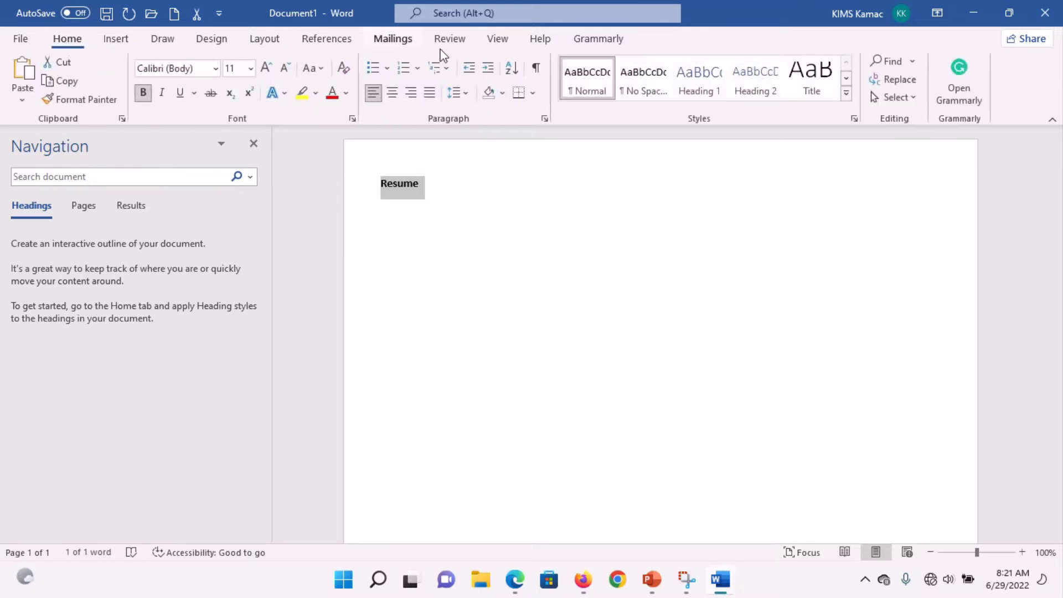
pyautogui.click(392, 93)
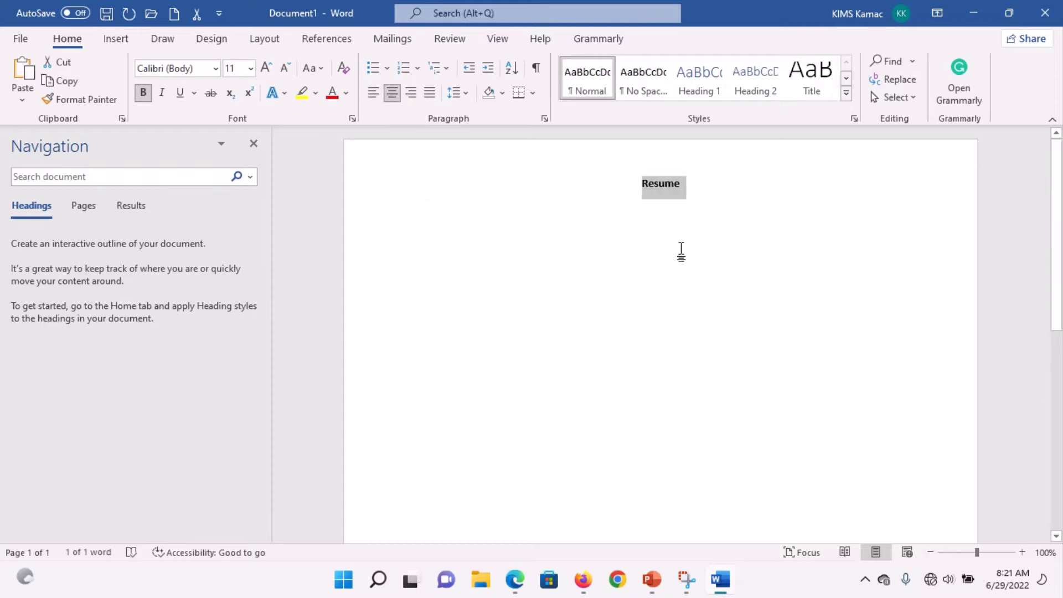
# Step: Grow the title to 20 pt and delete its final e, leaving 'Resum'
pyautogui.hotkey('ctrl', 'shift', '.')
pyautogui.hotkey('ctrl', 'shift', '.')
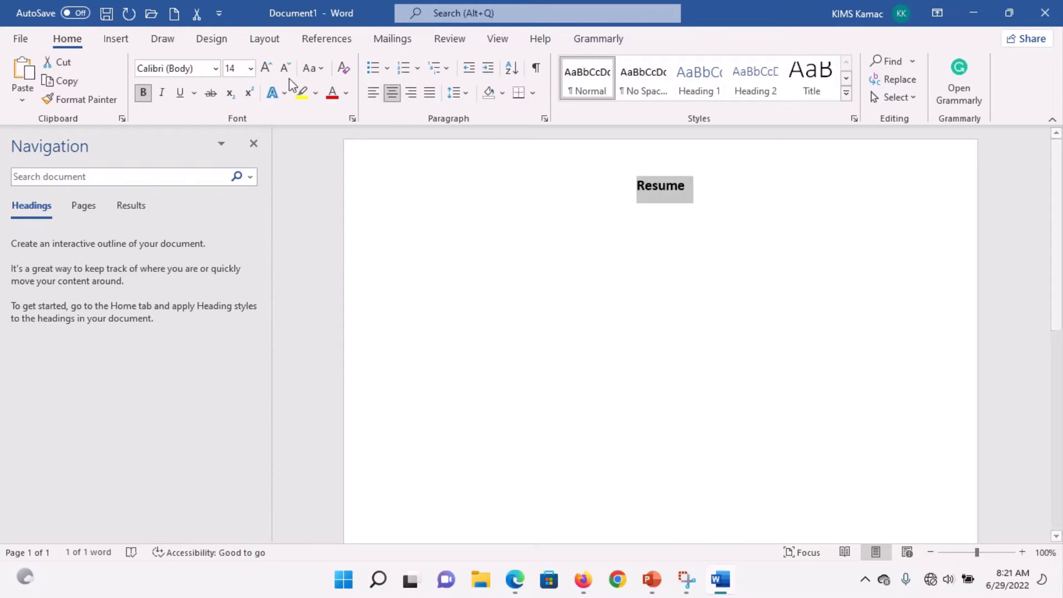
pyautogui.click(265, 68)
pyautogui.click(266, 69)
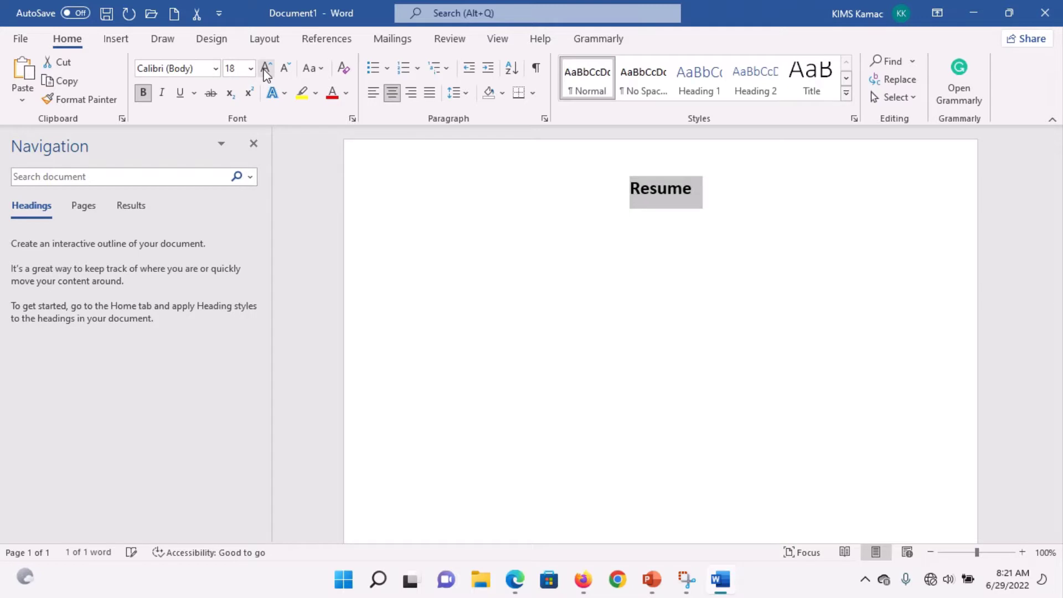
pyautogui.click(266, 69)
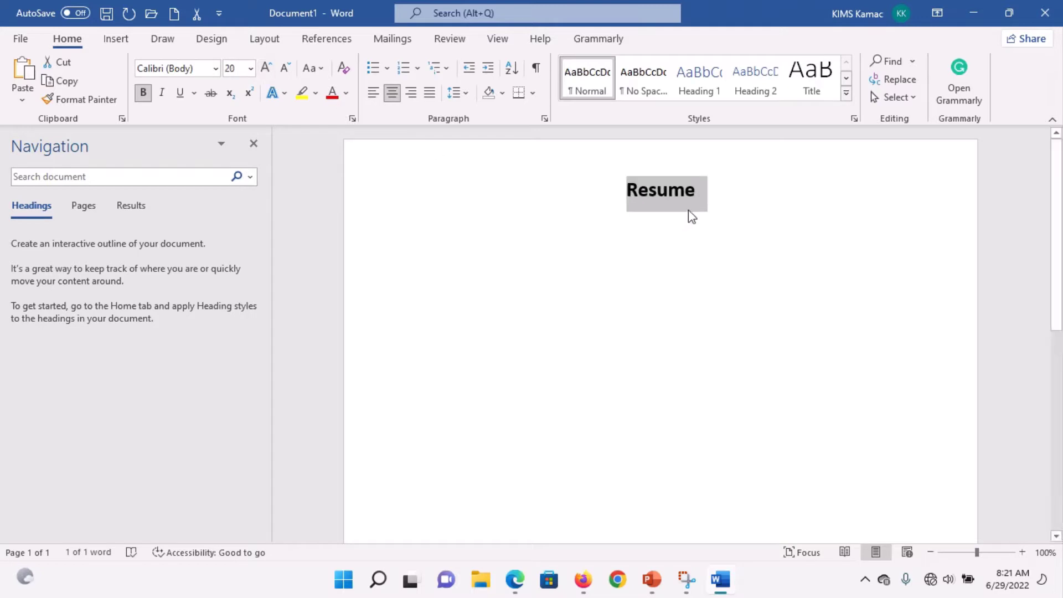
pyautogui.click(727, 202)
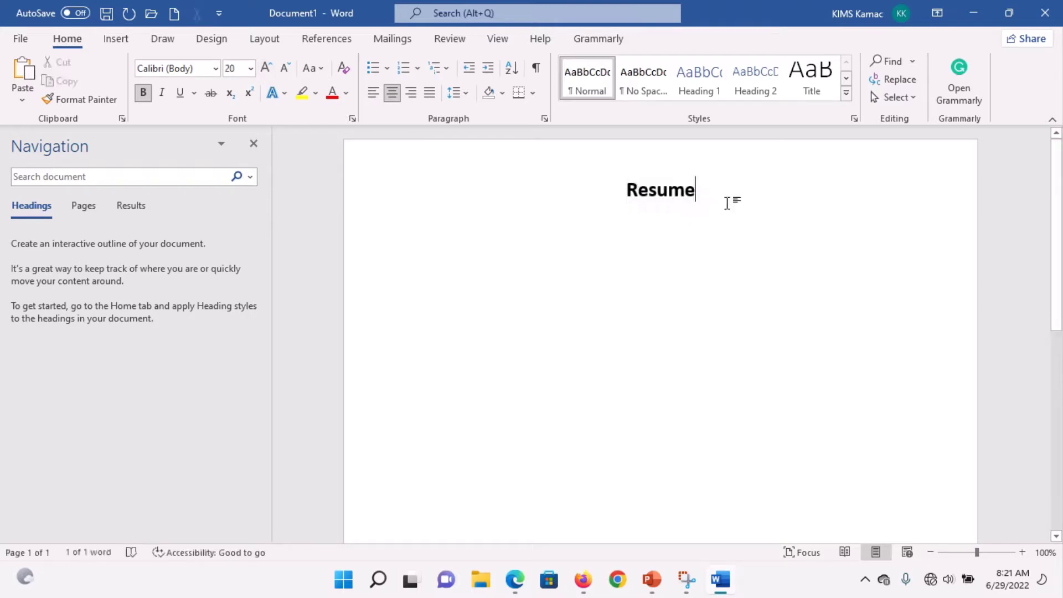
pyautogui.press('BackSpace')
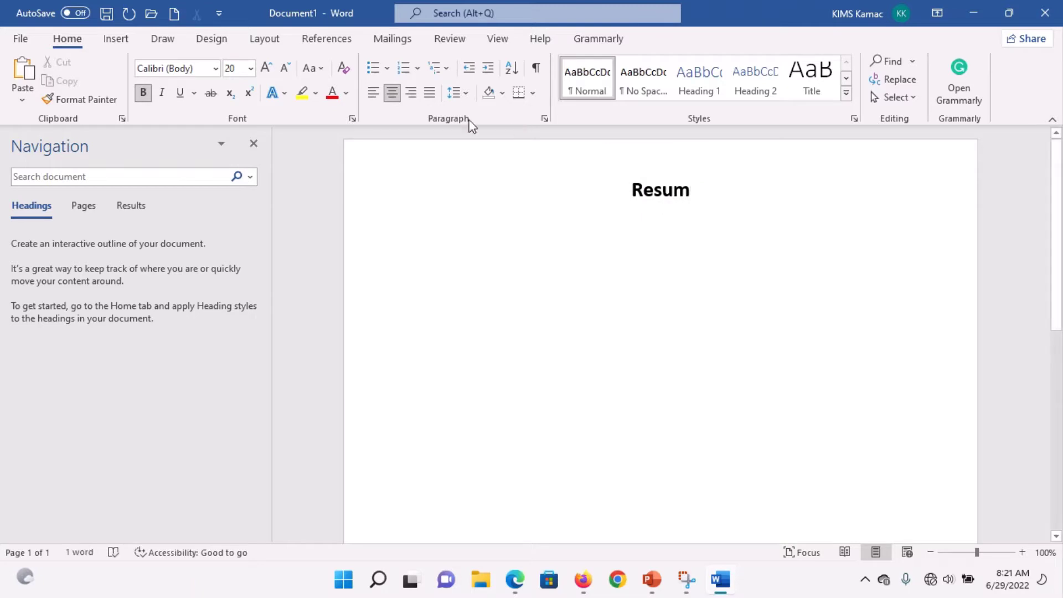
# Step: Add an accented é from More Symbols to make 'Resumé', then start a new line
pyautogui.click(113, 40)
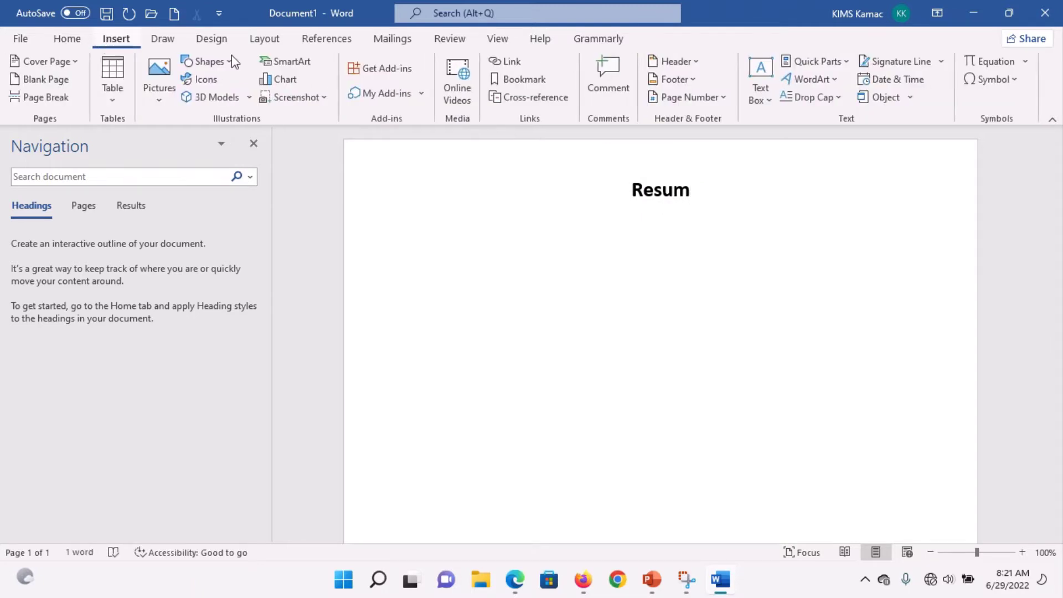
pyautogui.click(1011, 83)
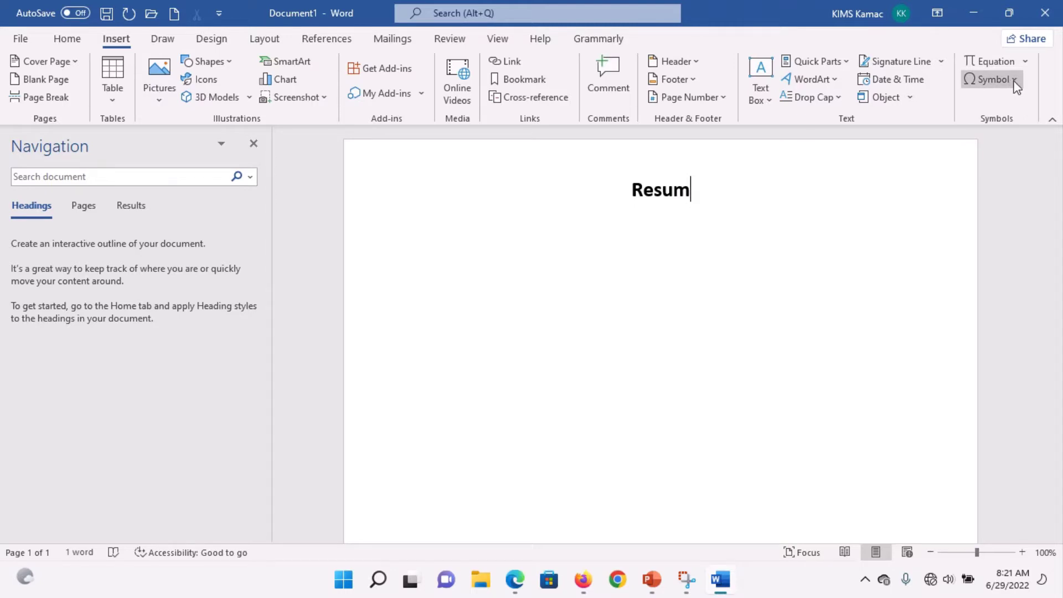
pyautogui.click(1015, 83)
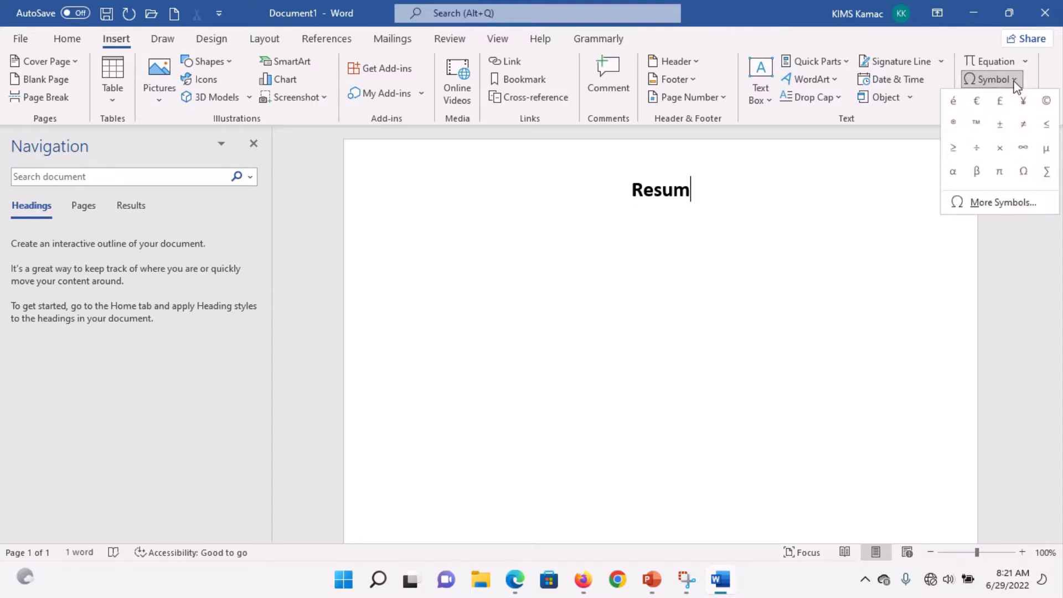
pyautogui.click(995, 201)
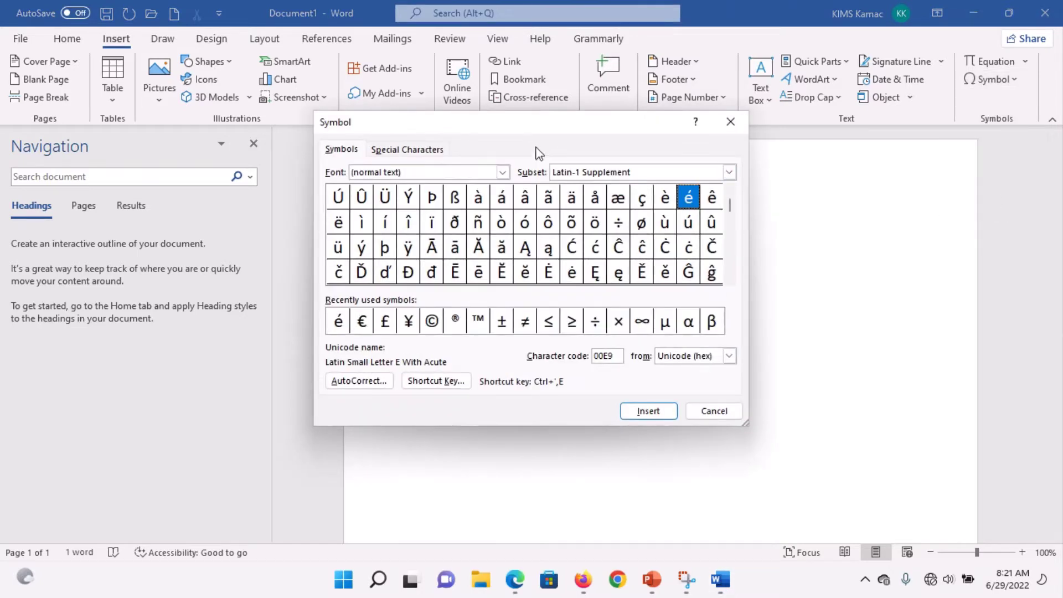
pyautogui.doubleClick(690, 200)
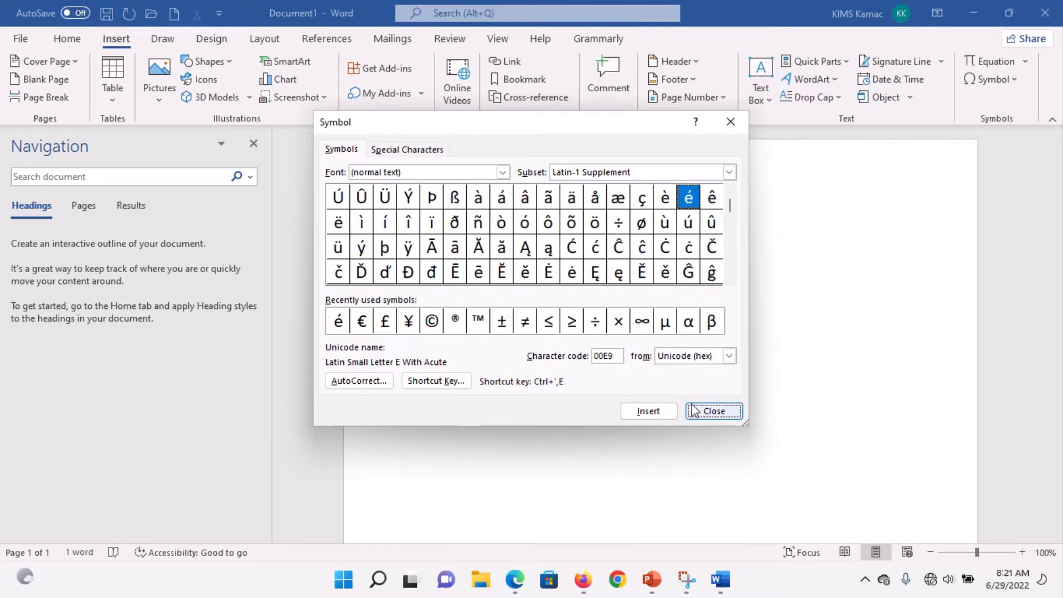
pyautogui.click(711, 412)
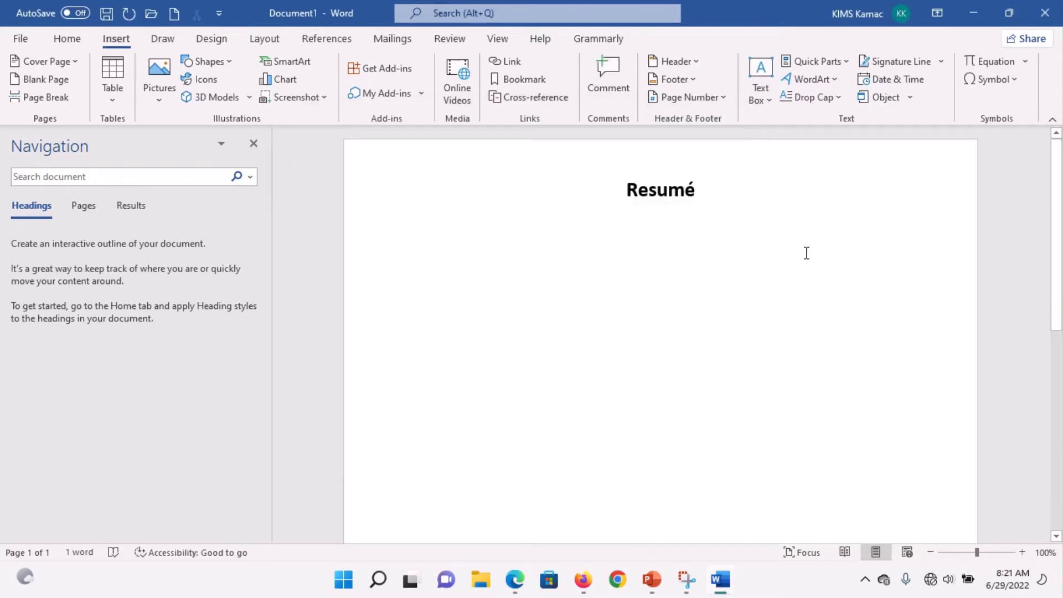
pyautogui.press('Return')
# Step: Give the empty line under 'Resumé' the Left preset from Layout > Columns
pyautogui.click(349, 228)
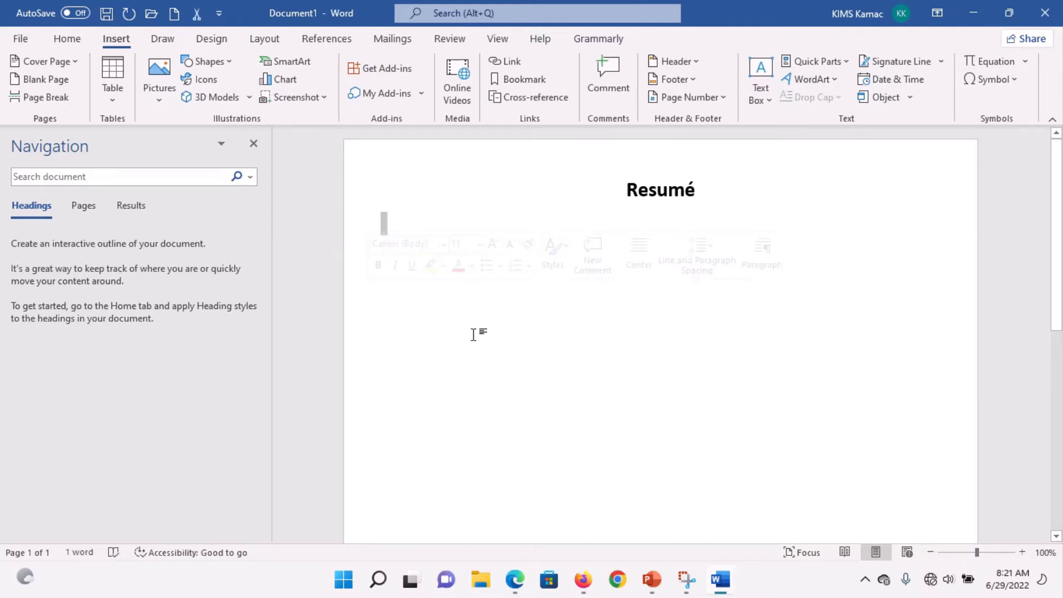
pyautogui.click(265, 40)
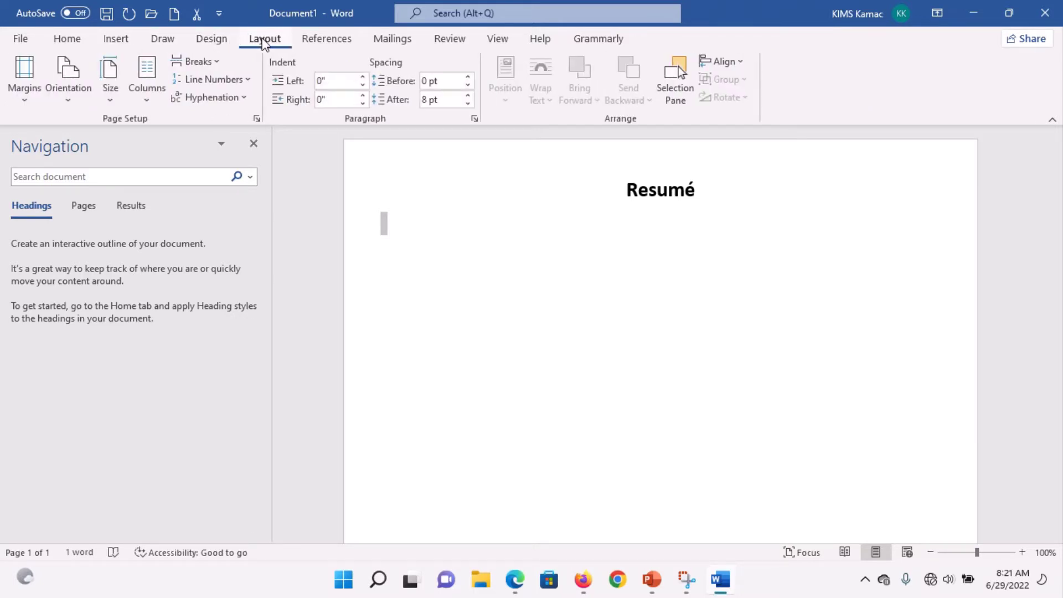
pyautogui.click(153, 103)
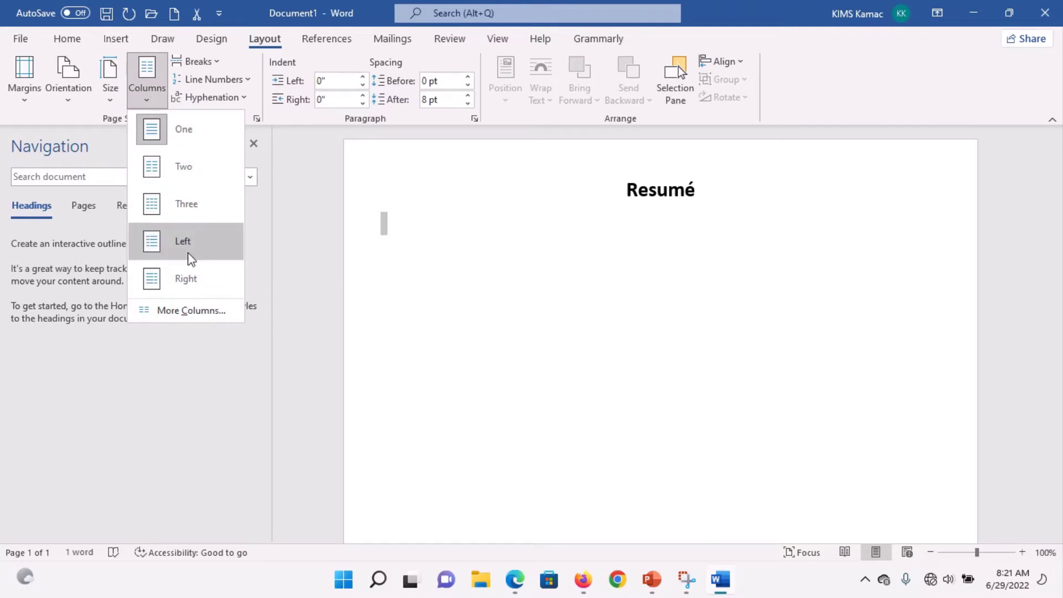
pyautogui.click(183, 242)
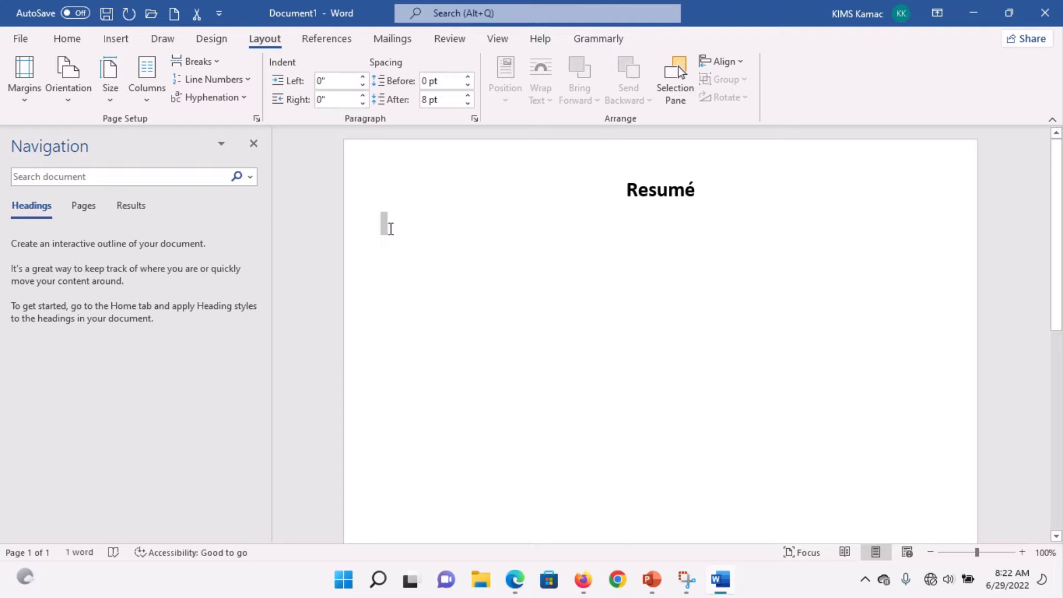
pyautogui.click(391, 228)
pyautogui.click(686, 579)
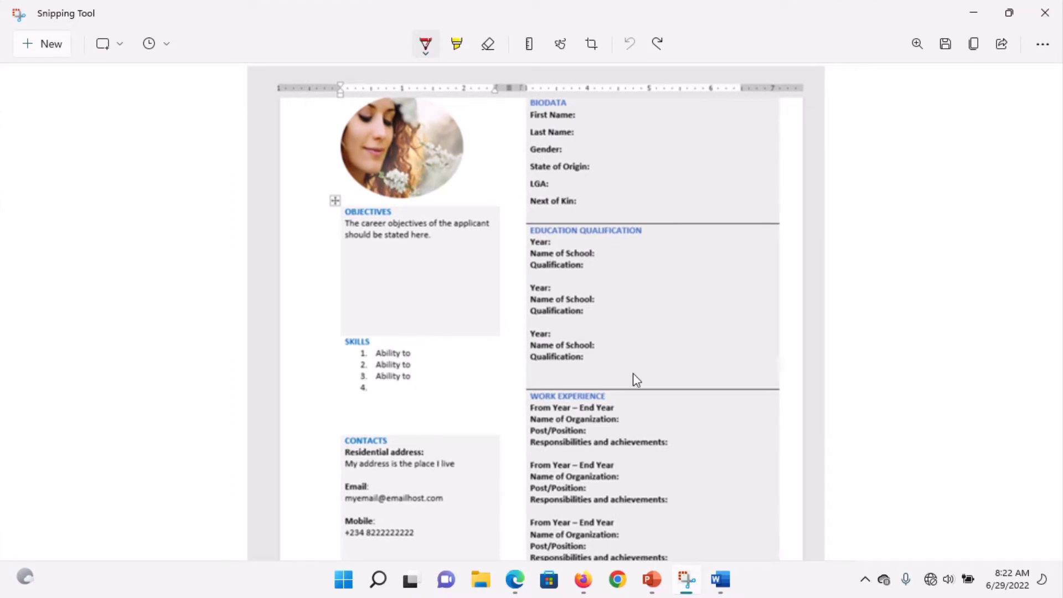
pyautogui.click(720, 581)
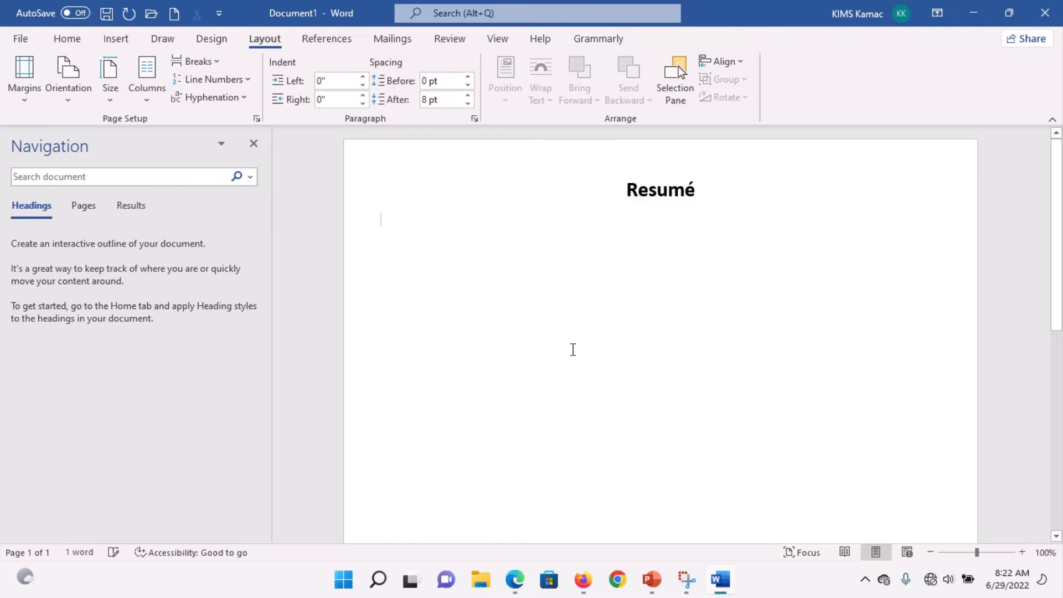
pyautogui.press('Tab')
pyautogui.press('Tab')
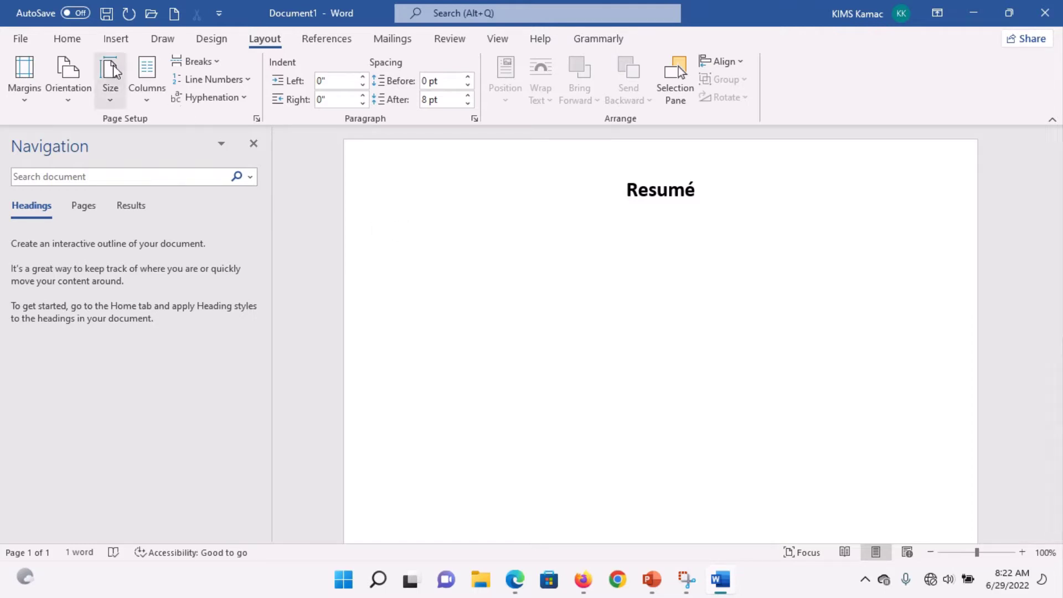
# Step: Insert the Word Course image from the Pictures folder via Pictures > This Device
pyautogui.click(115, 39)
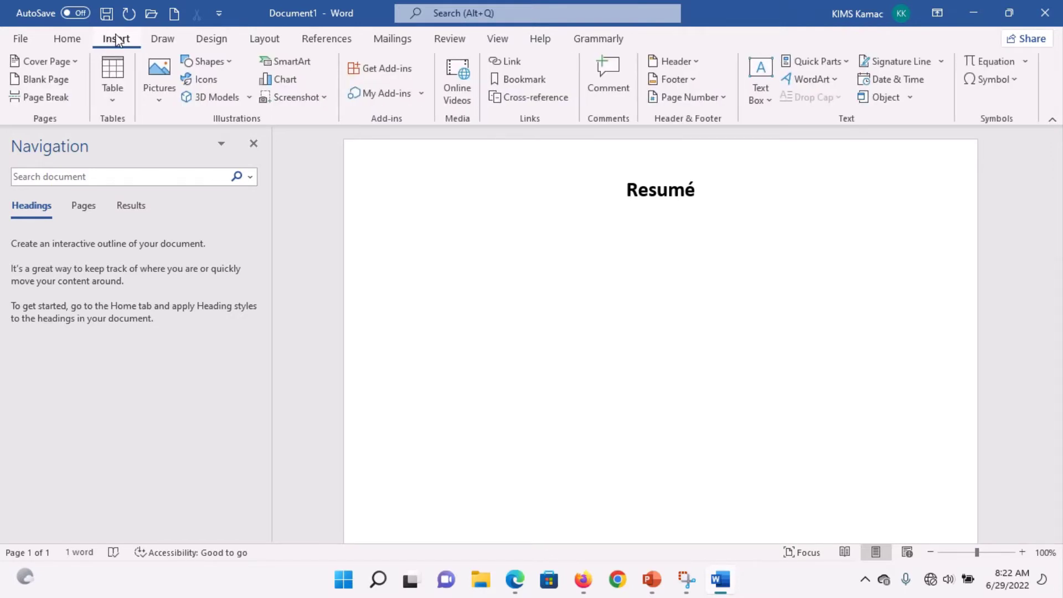
pyautogui.click(160, 92)
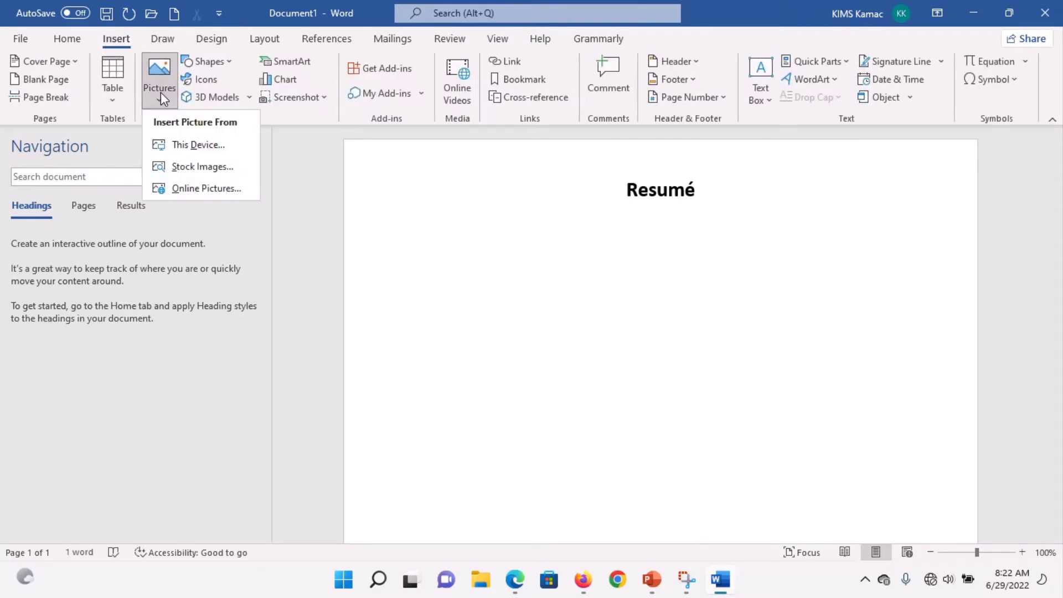
pyautogui.click(203, 144)
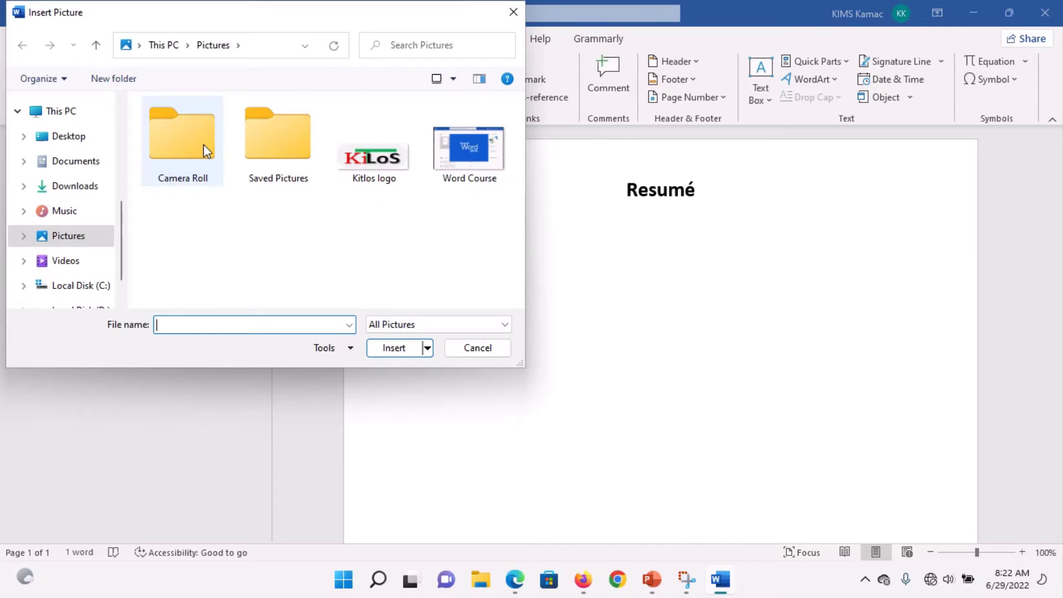
pyautogui.click(464, 161)
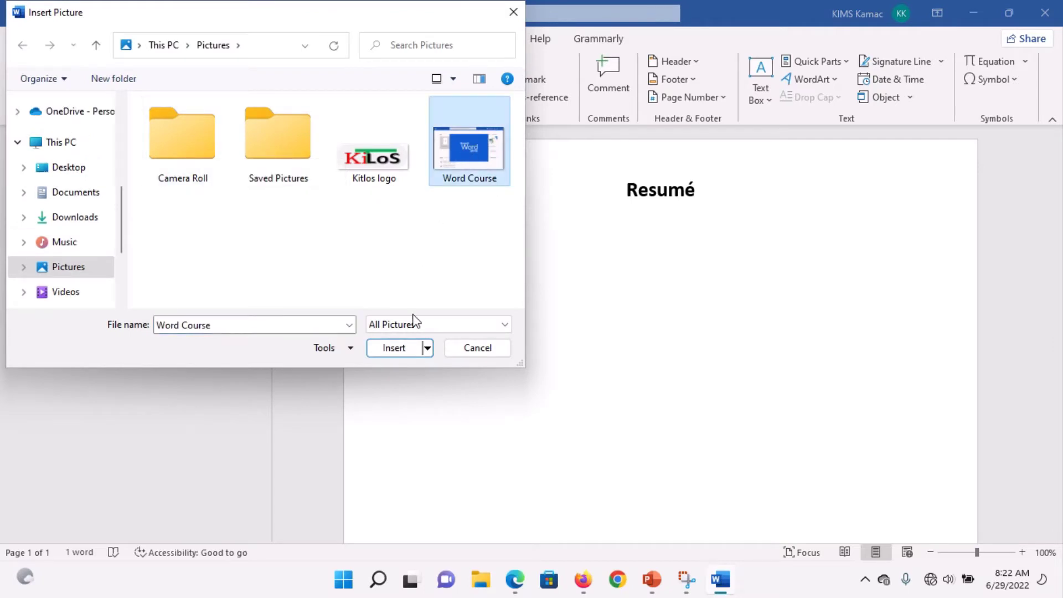
pyautogui.click(390, 352)
# Step: Confirm the Word Course picture below the title, leaving its Position setting unchanged
pyautogui.hotkey('ctrl', 'v')
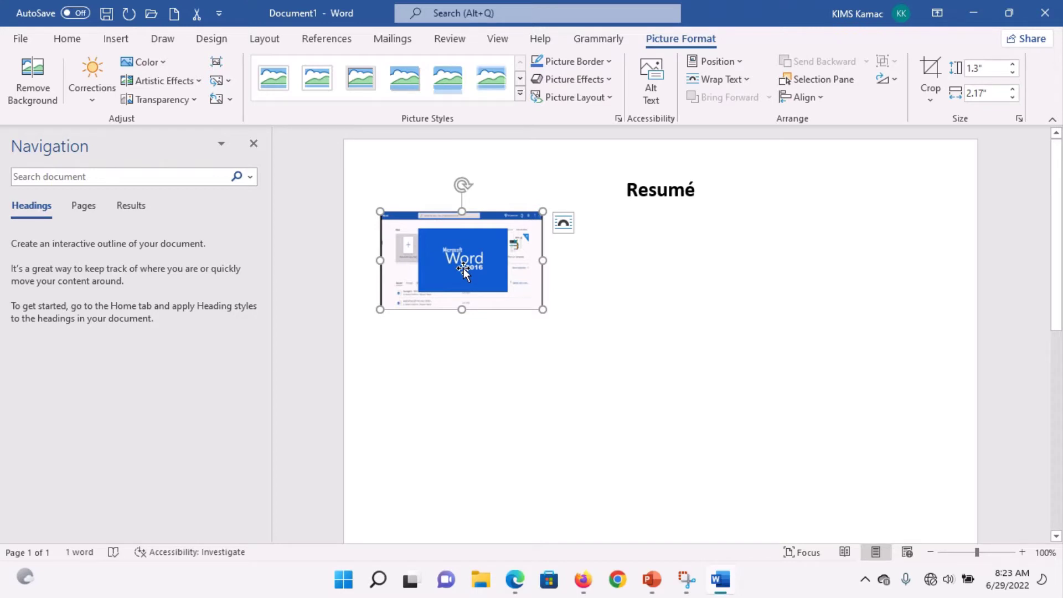
pyautogui.click(741, 63)
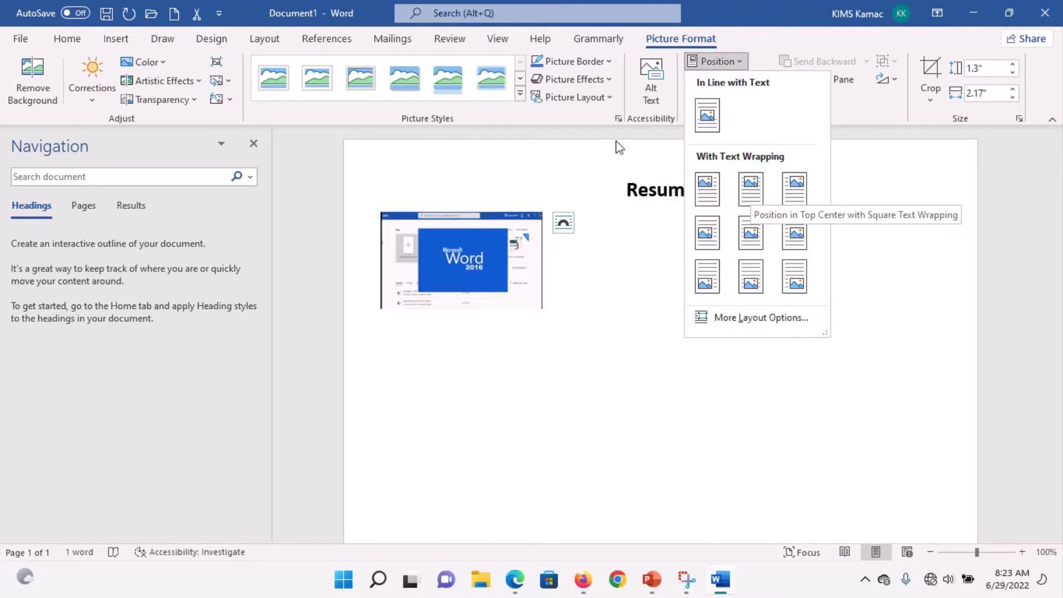
pyautogui.press('Escape')
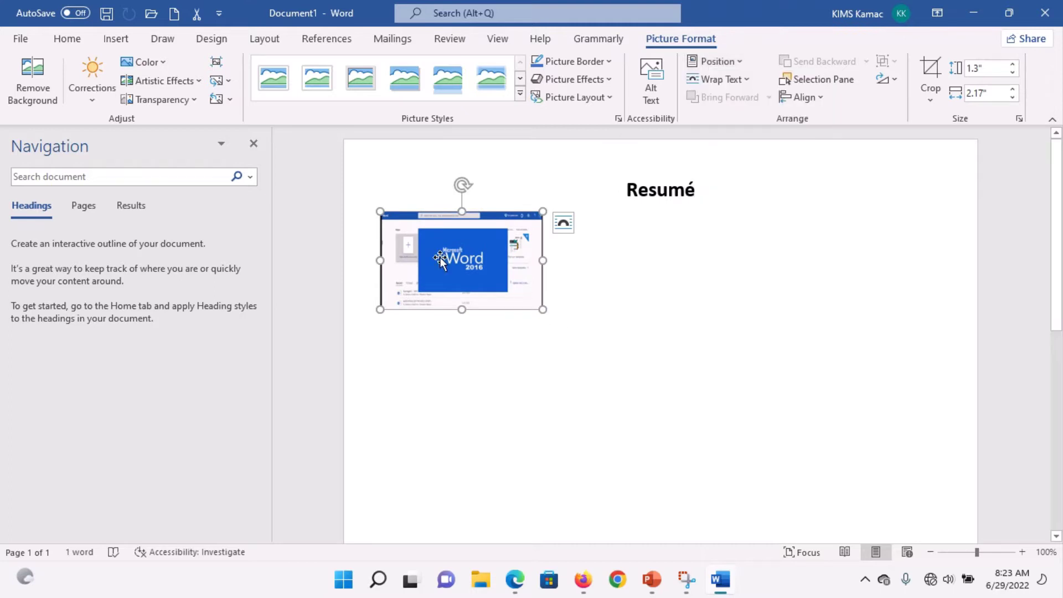
pyautogui.click(76, 44)
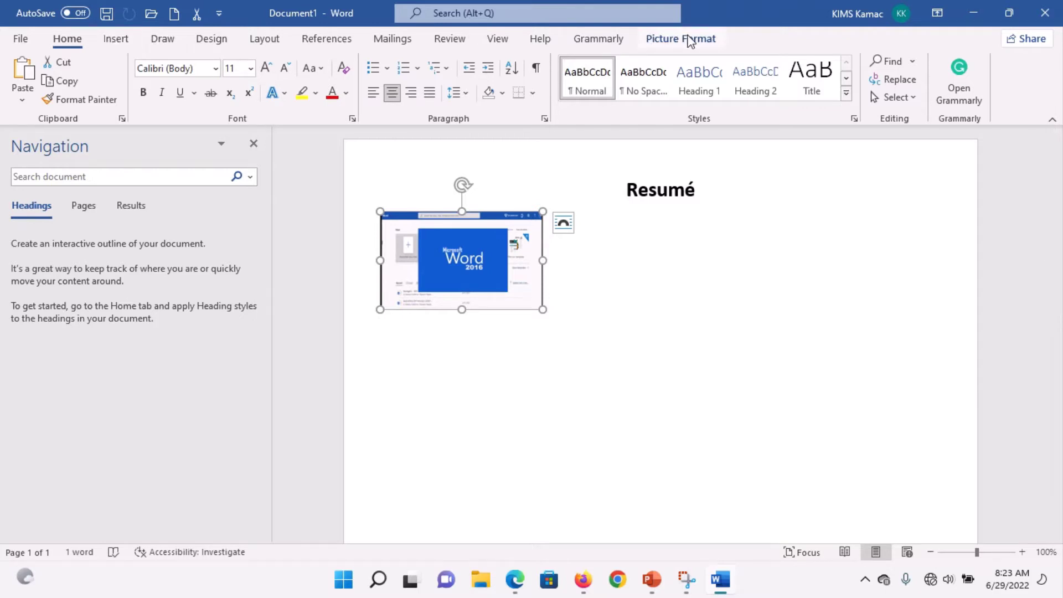
pyautogui.click(702, 45)
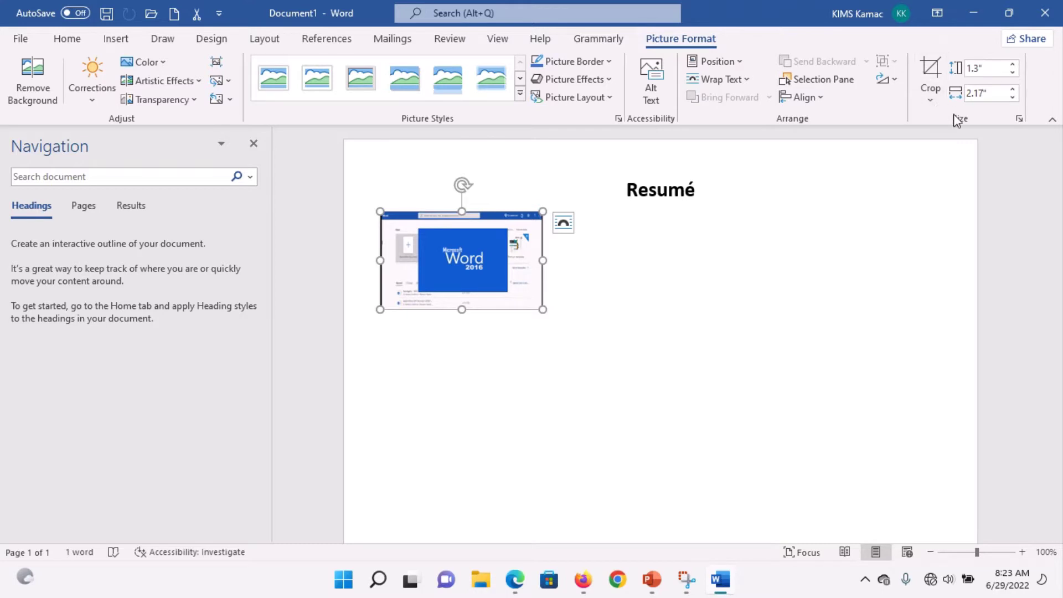
# Step: Crop the Word Course picture to an Oval shape
pyautogui.click(930, 102)
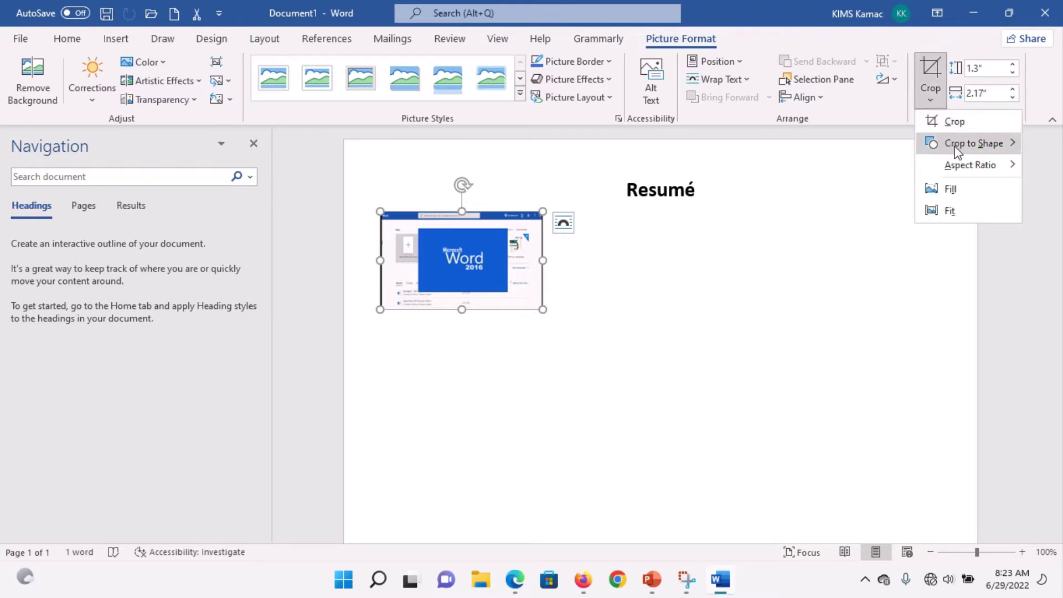
pyautogui.moveTo(957, 148)
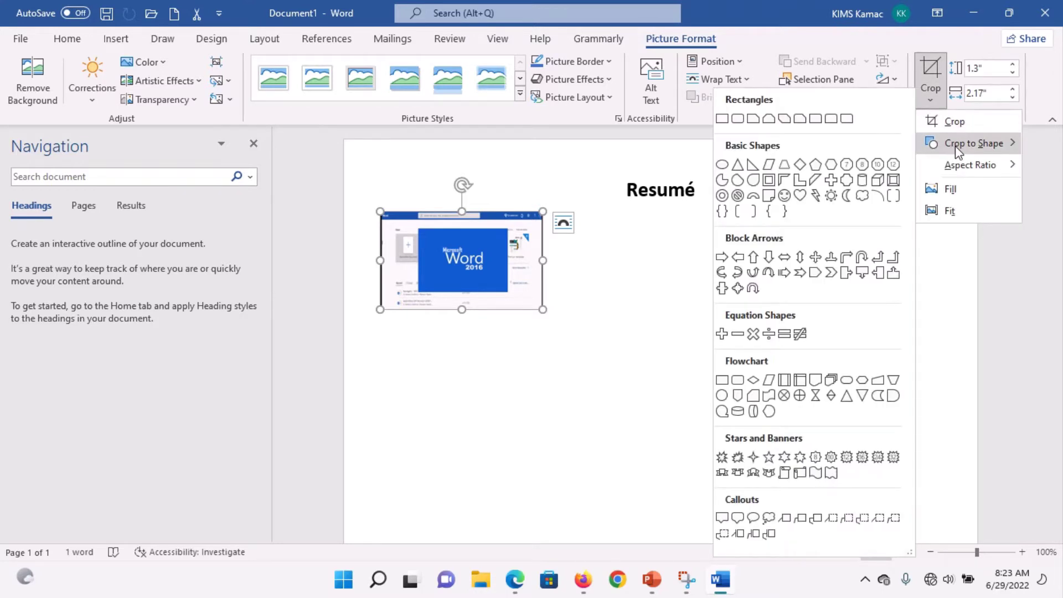
pyautogui.click(722, 164)
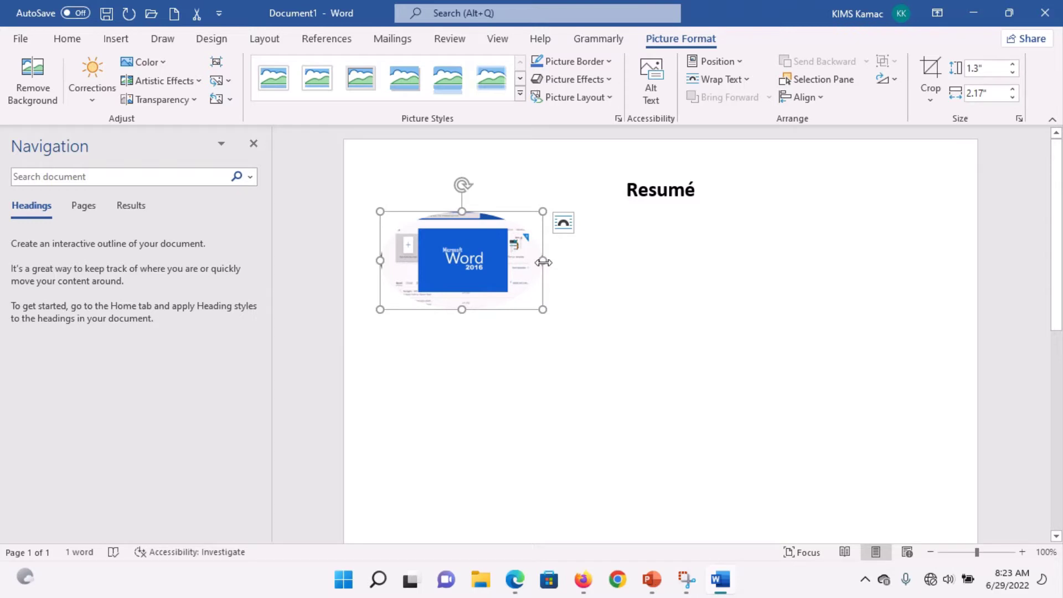
# Step: Narrow the oval picture to about 1.54" wide by 1.33" high
pyautogui.moveTo(543, 262); pyautogui.dragTo(512, 261)
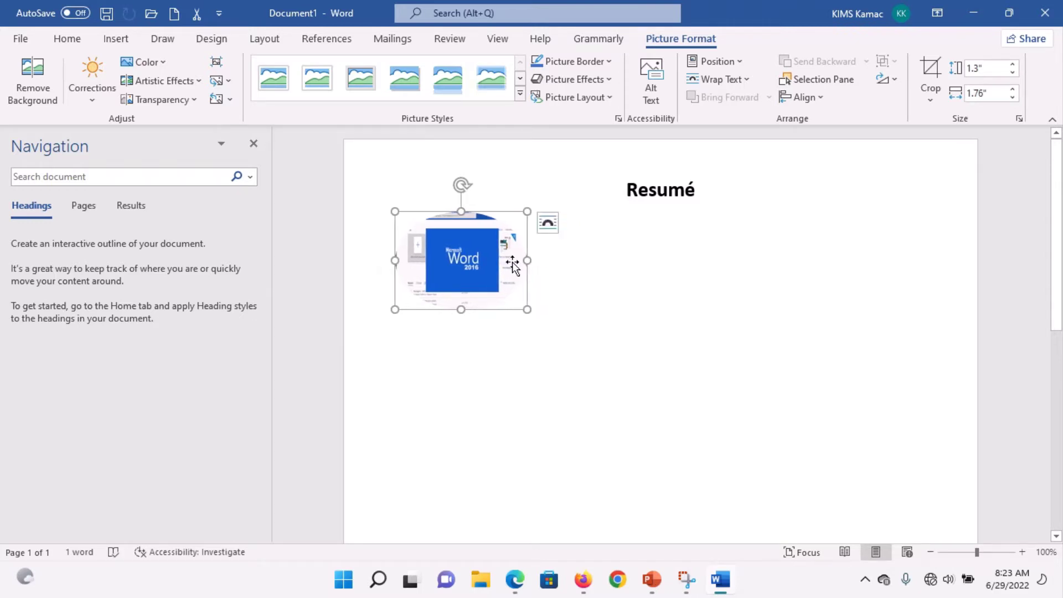
pyautogui.click(1013, 89)
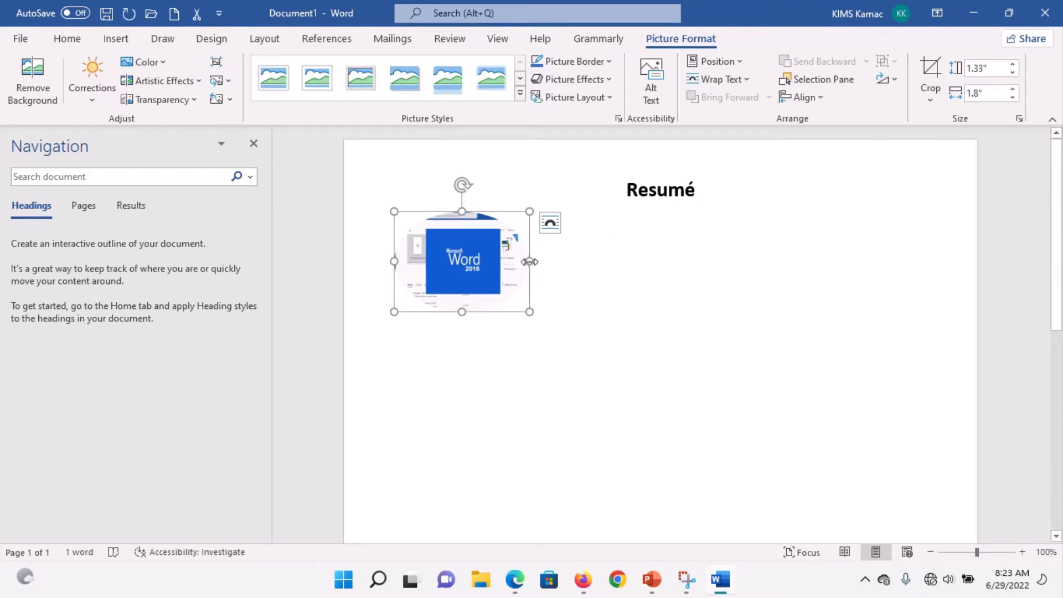
pyautogui.moveTo(529, 261); pyautogui.dragTo(517, 266)
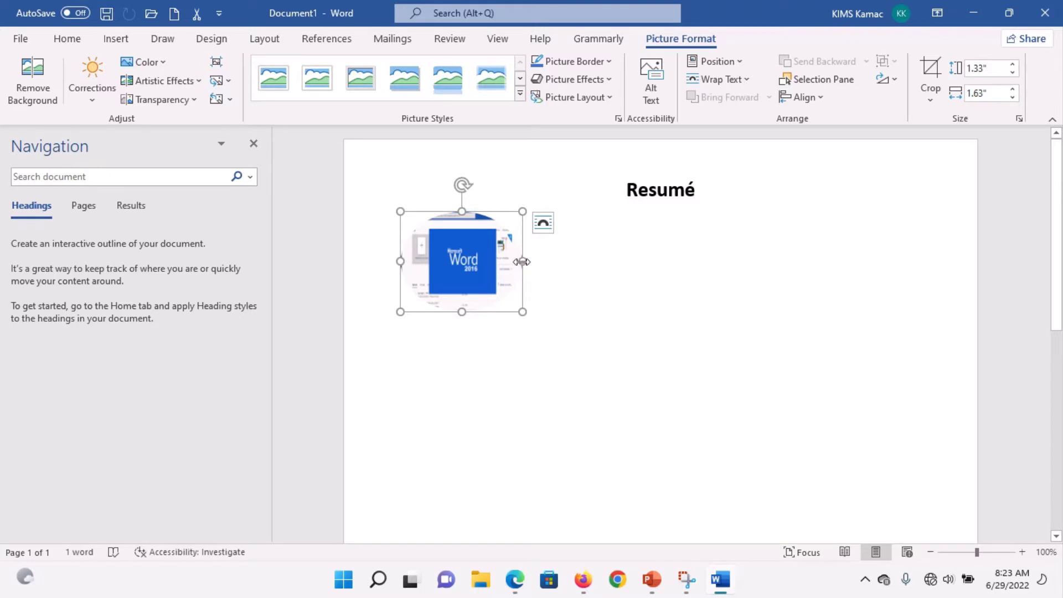
pyautogui.moveTo(522, 261); pyautogui.dragTo(517, 261)
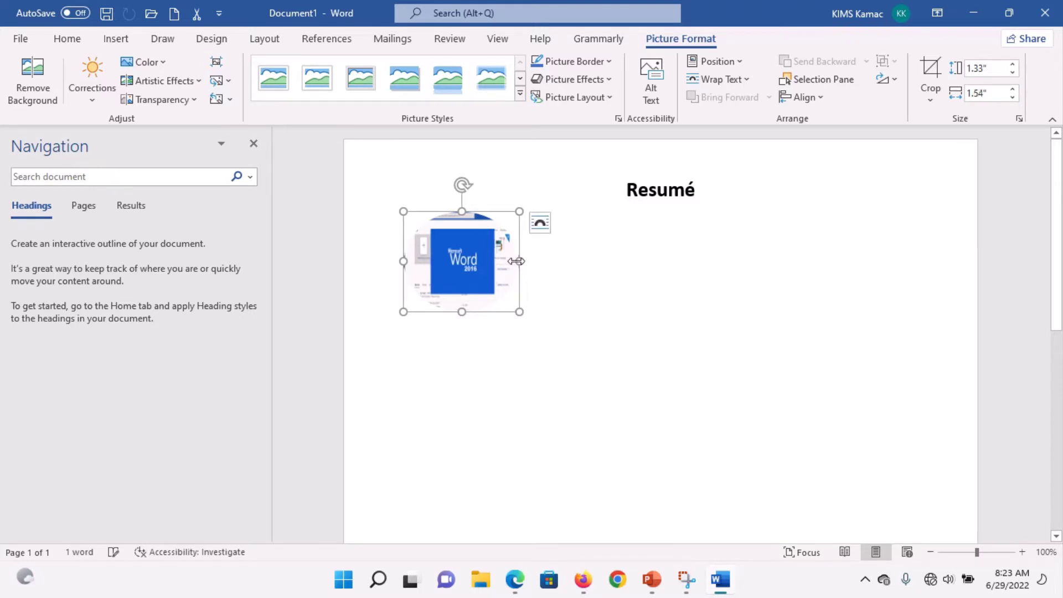
# Step: Resize the oval picture to about 1.4" high by 1.47" wide
pyautogui.click(554, 296)
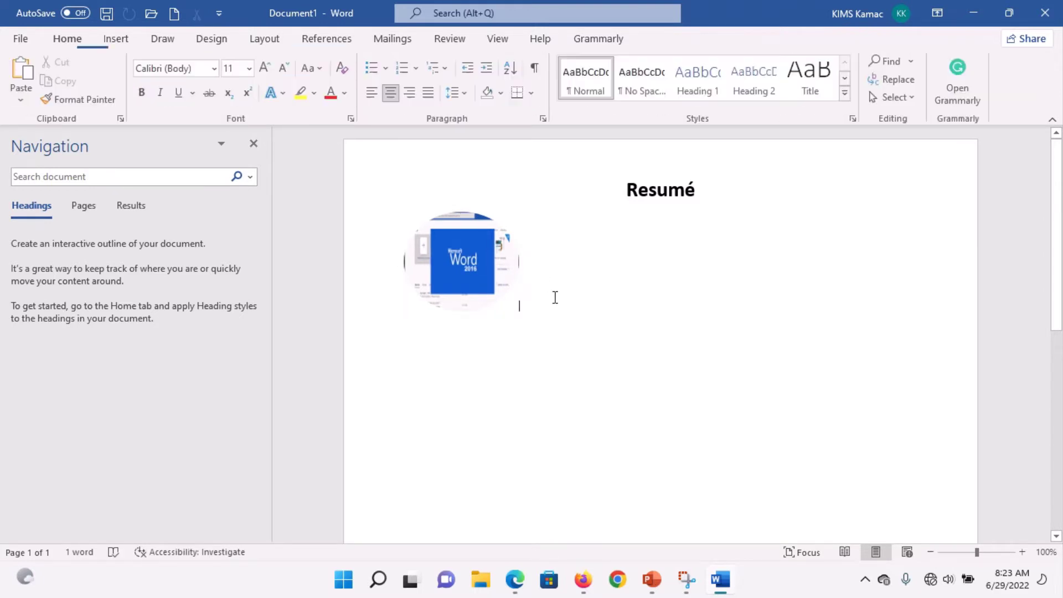
pyautogui.click(461, 260)
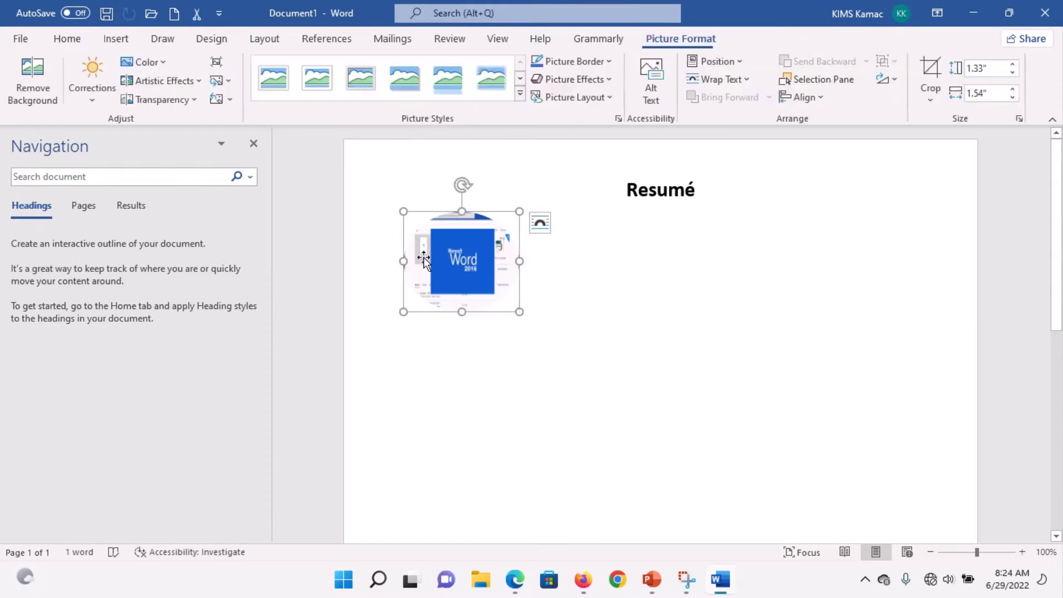
pyautogui.moveTo(404, 260); pyautogui.dragTo(411, 261)
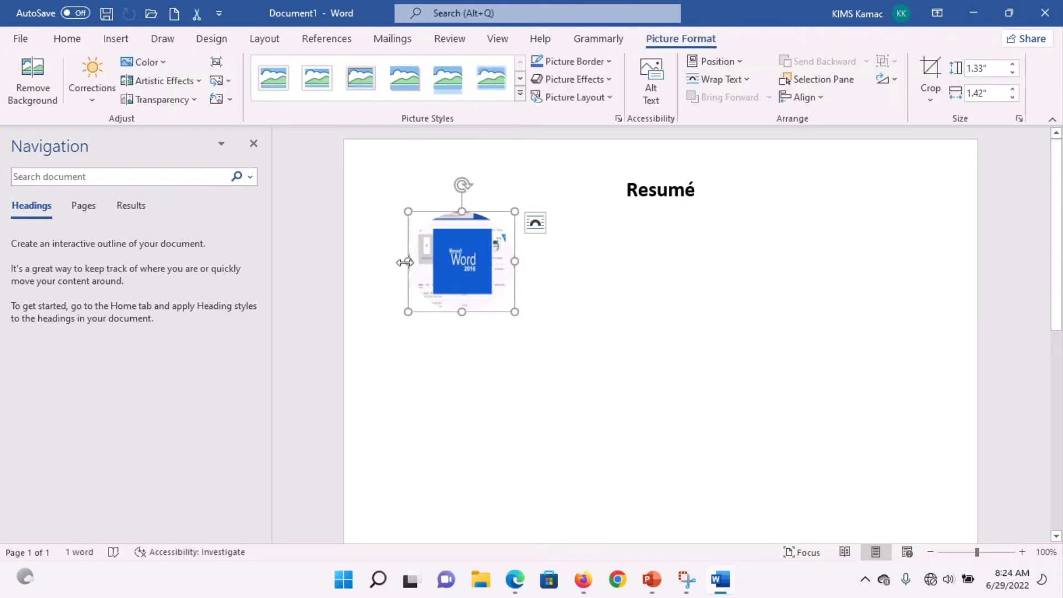
pyautogui.moveTo(406, 262); pyautogui.dragTo(410, 262)
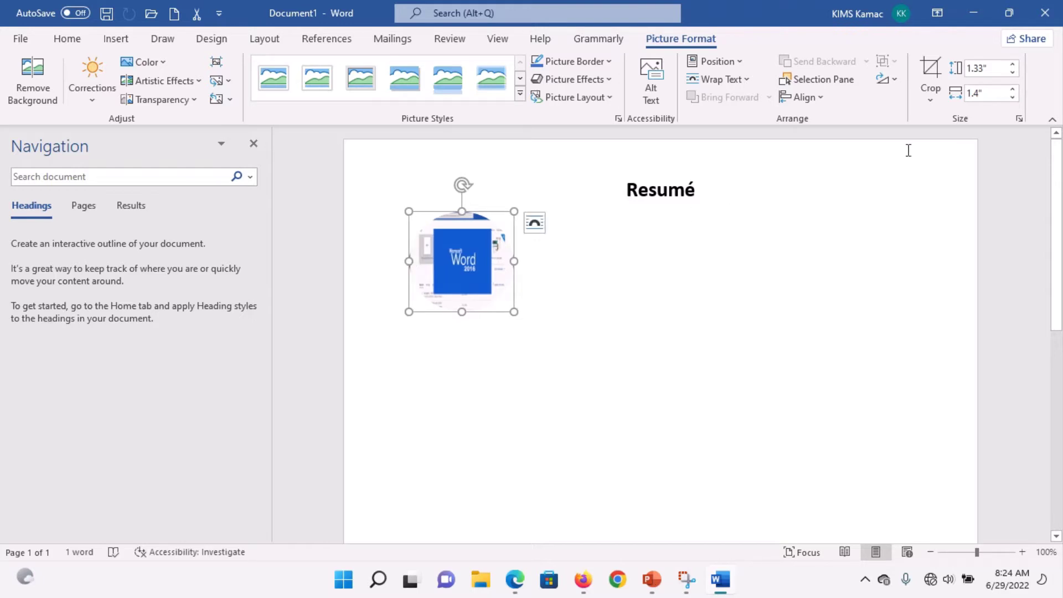
pyautogui.click(1013, 64)
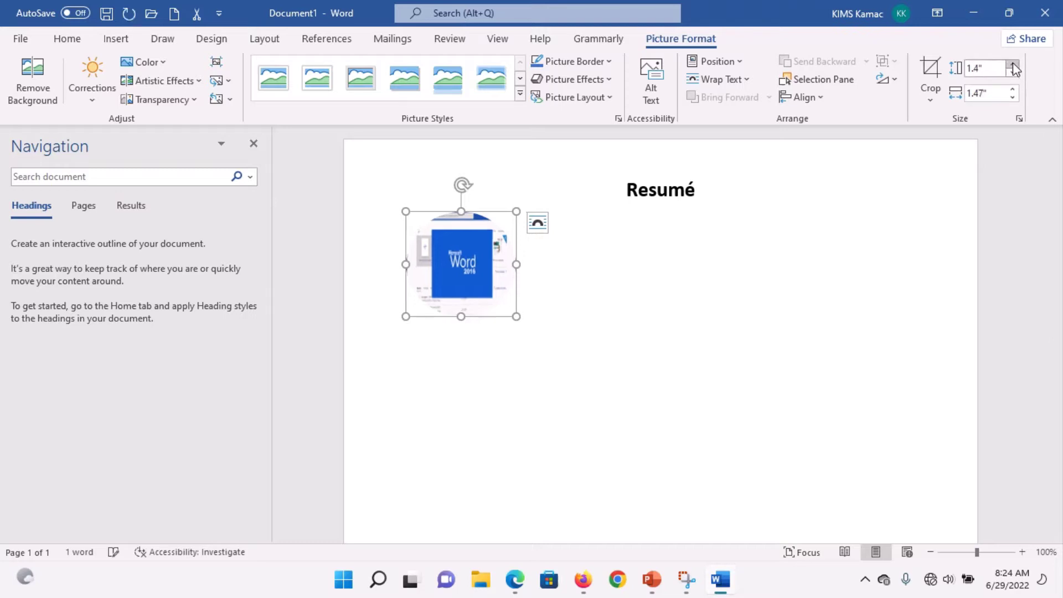
# Step: Start a new left-aligned line below the picture
pyautogui.click(553, 319)
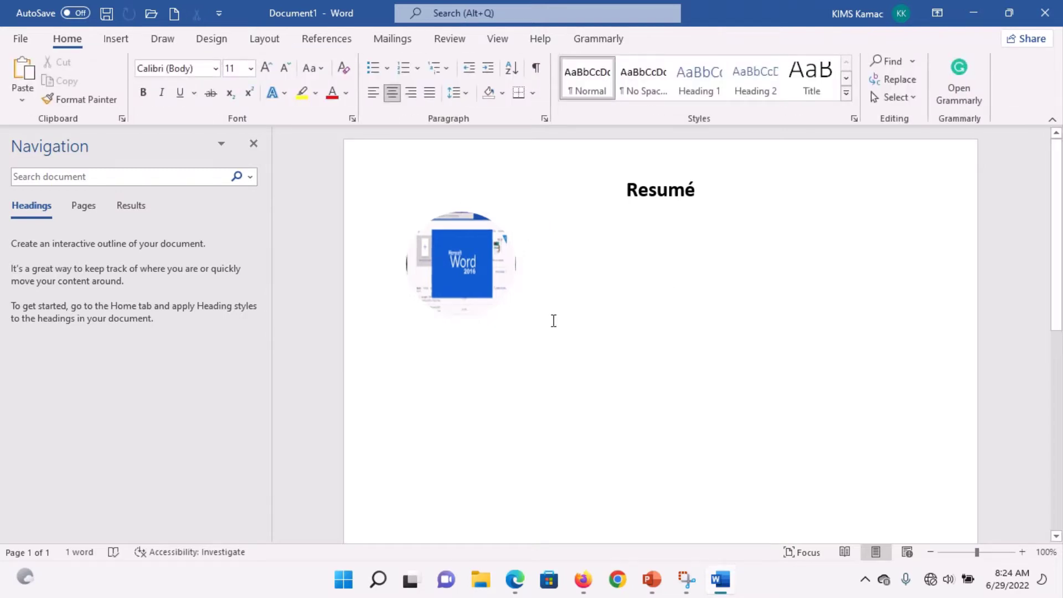
pyautogui.press('Return')
pyautogui.hotkey('ctrl', 'l')
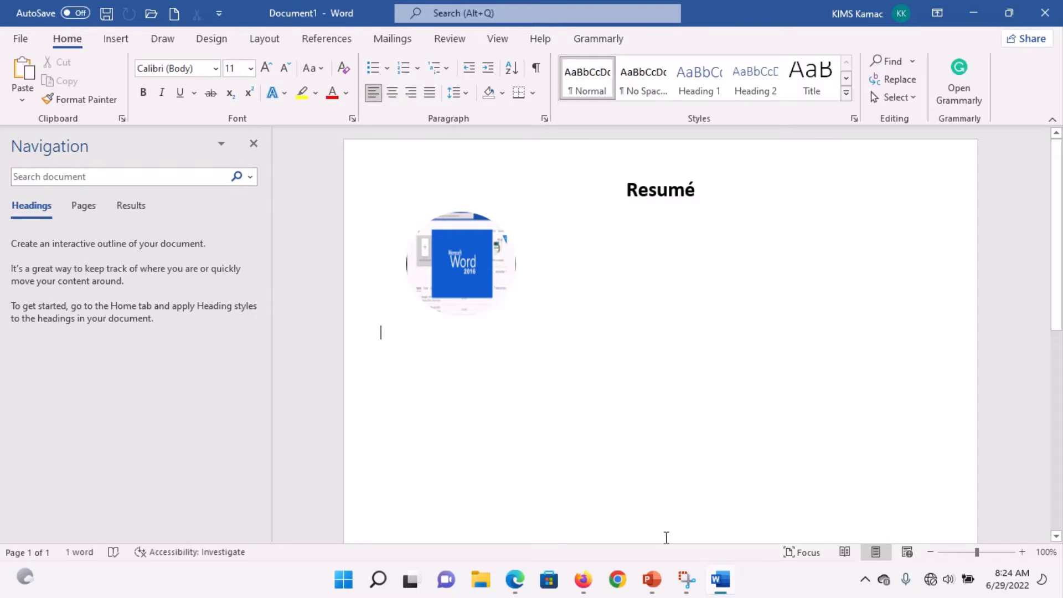
pyautogui.click(686, 579)
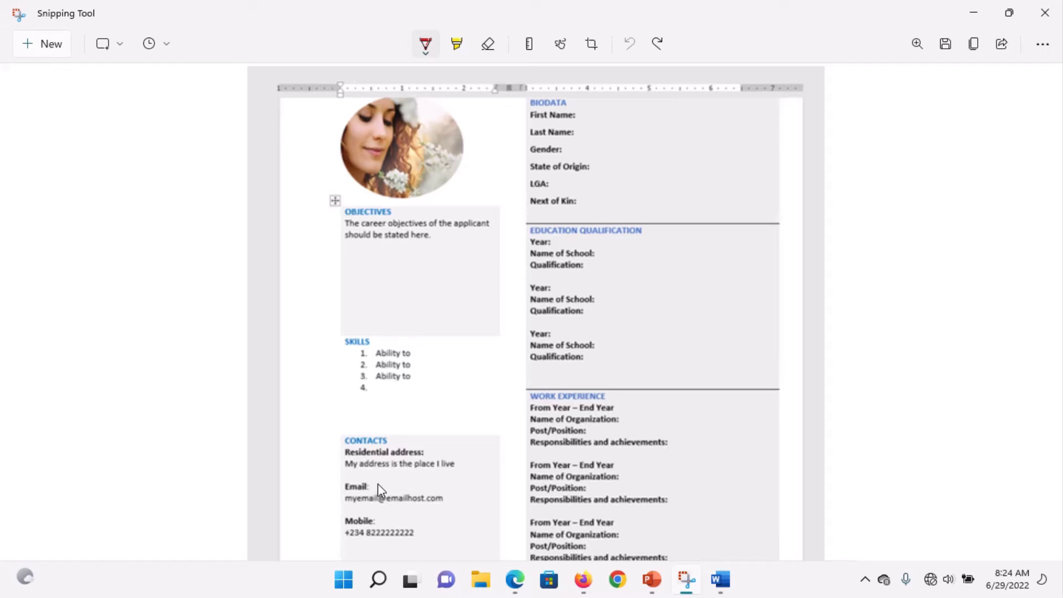
pyautogui.click(975, 16)
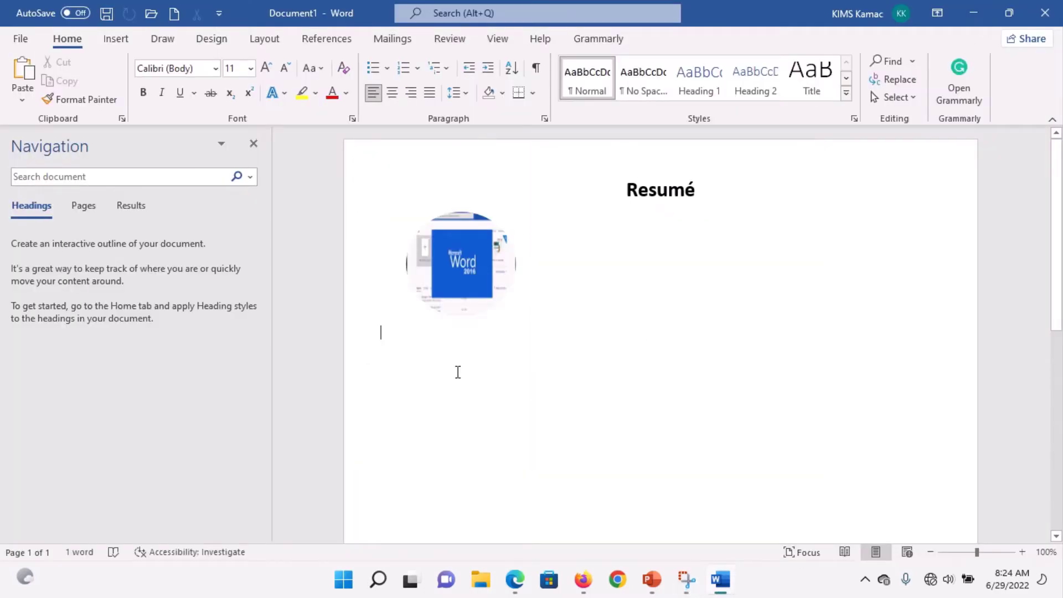
# Step: Insert a 1-column, 3-row table below the oval picture, leaving border styles unchanged
pyautogui.click(115, 39)
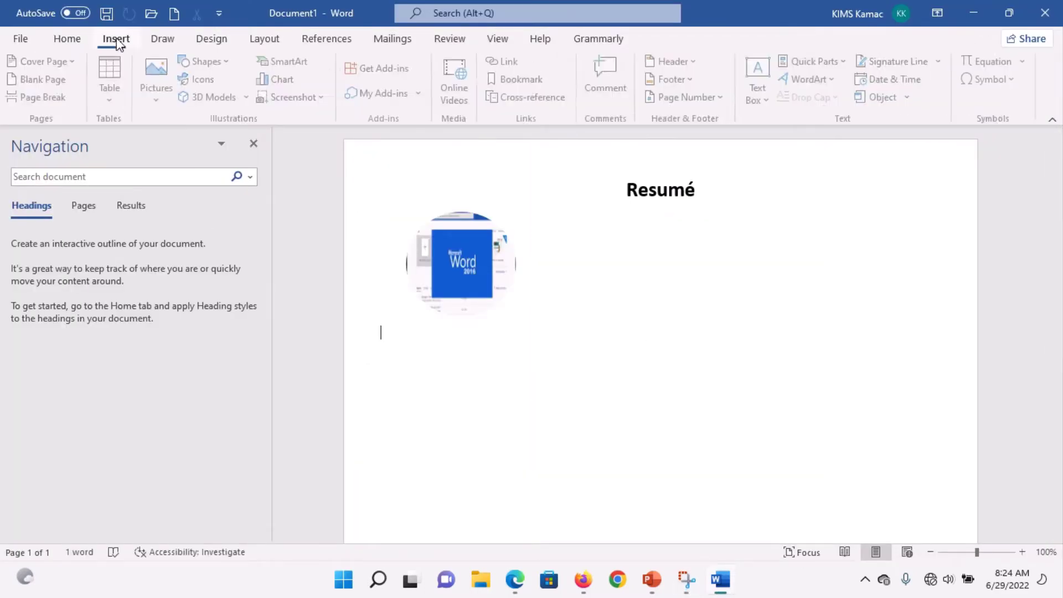
pyautogui.click(113, 103)
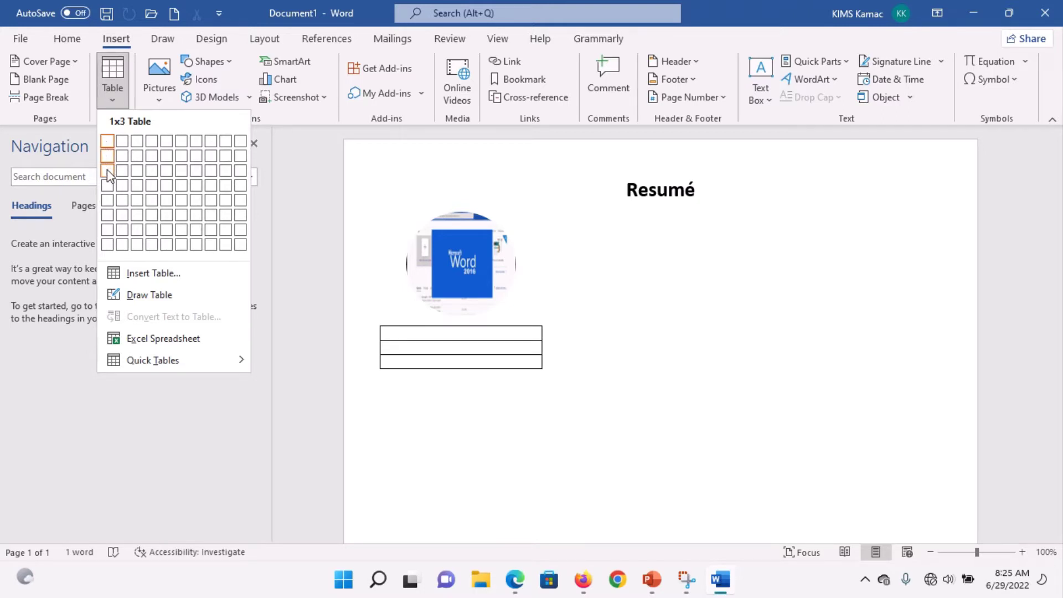
pyautogui.click(107, 169)
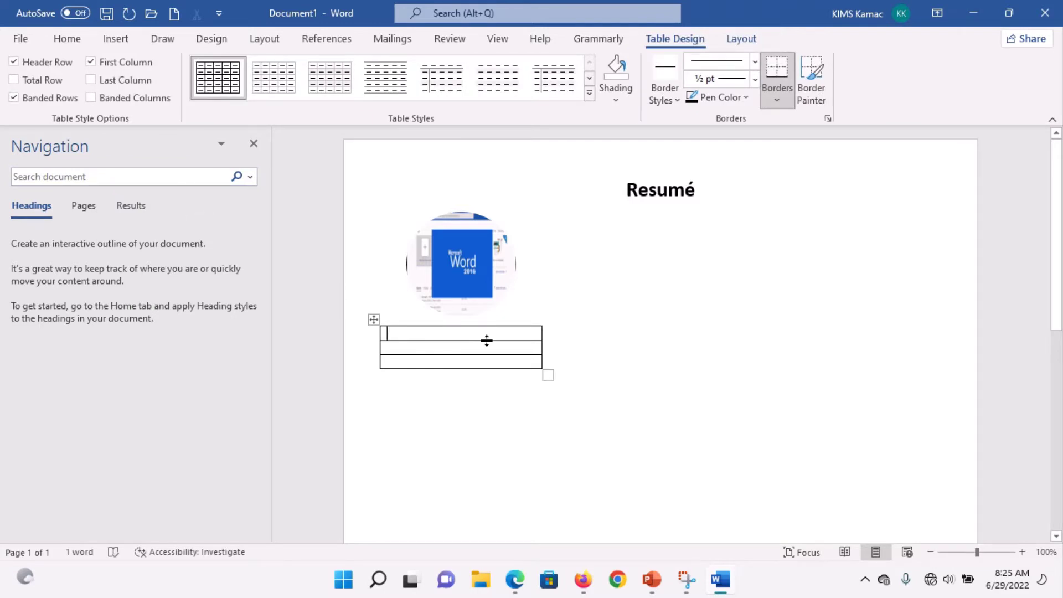
pyautogui.click(677, 101)
pyautogui.click(678, 104)
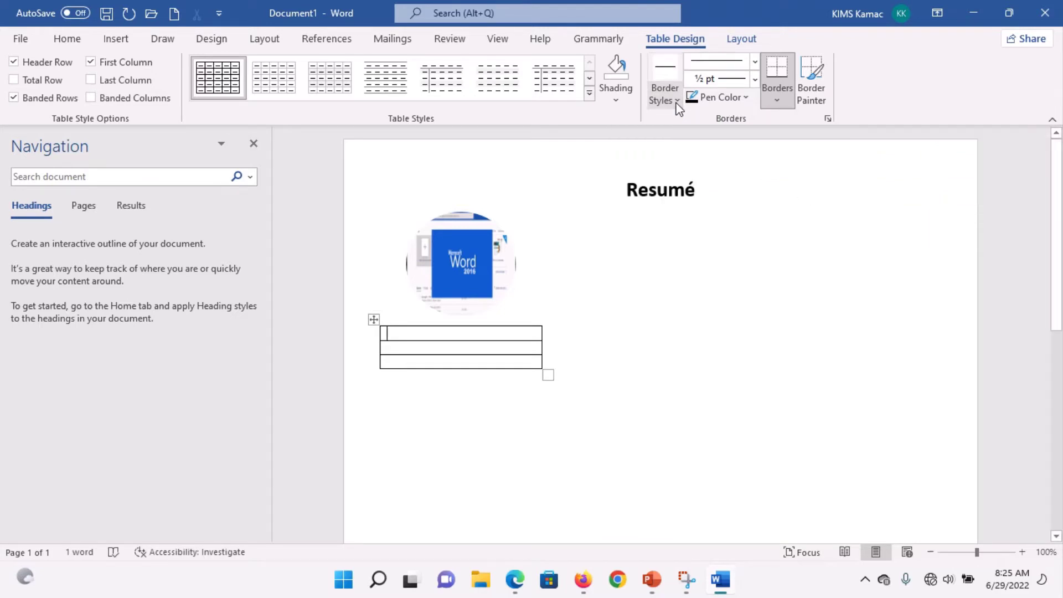
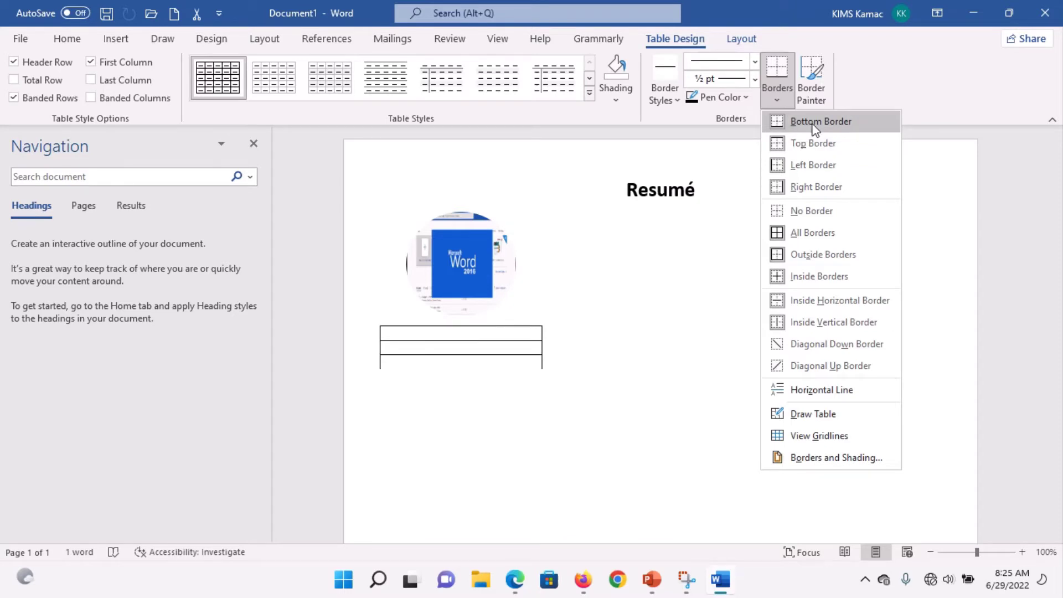
# Step: Remove all borders from the table under the picture and add two blank lines in its cell
pyautogui.click(815, 211)
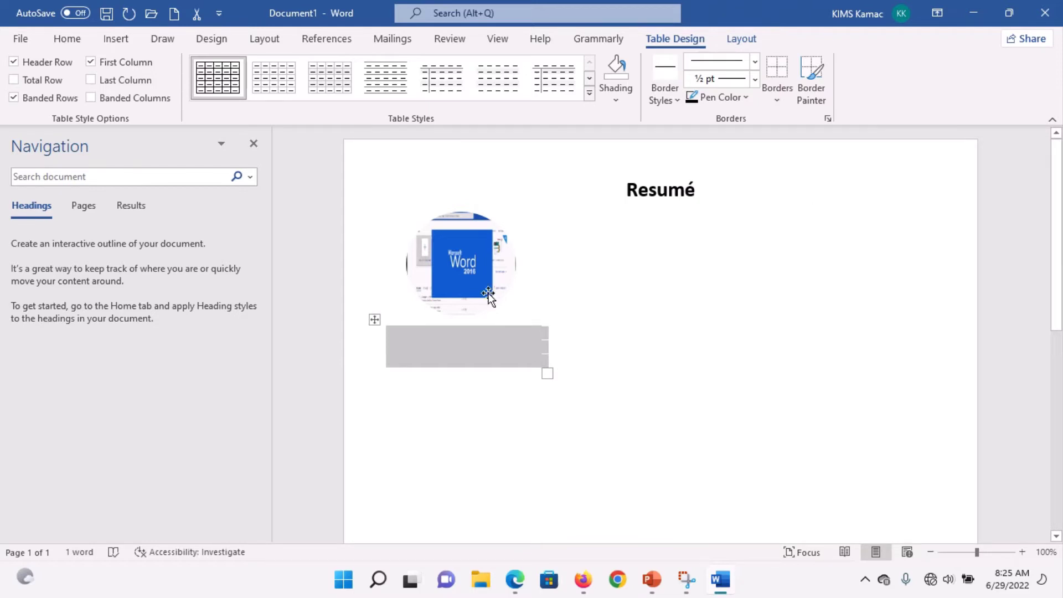
pyautogui.click(458, 330)
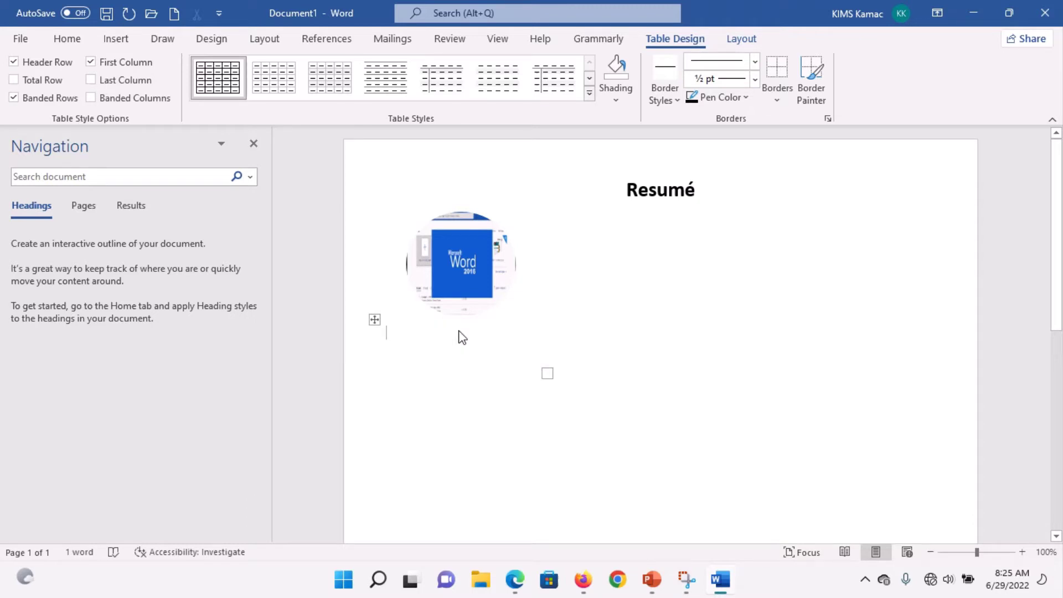
pyautogui.press('Return')
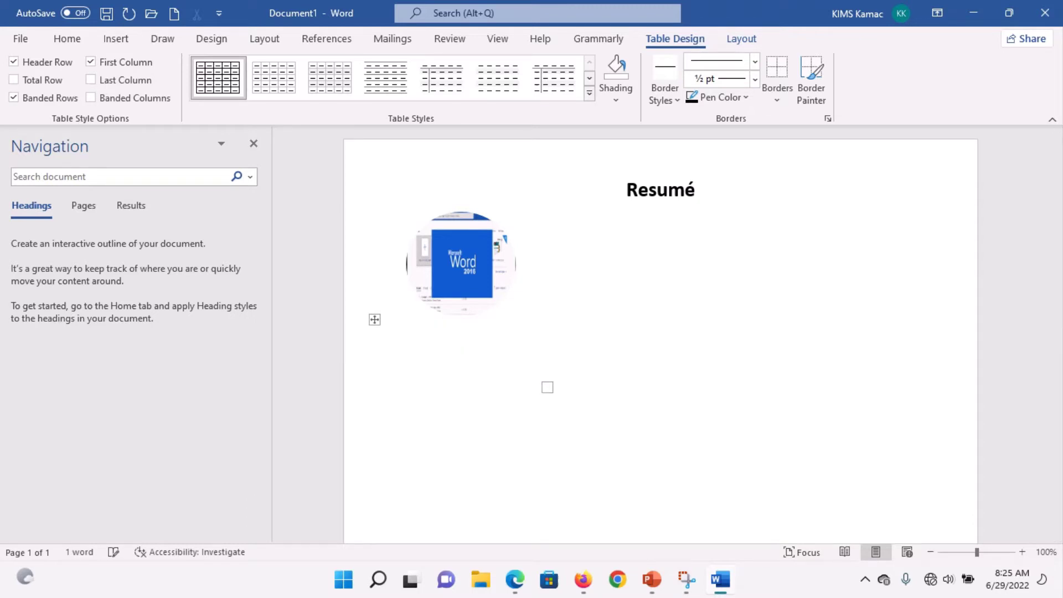
pyautogui.press('Return')
pyautogui.press('Return')
# Step: Shade the table cell White, Background 1, Darker 5%
pyautogui.click(386, 346)
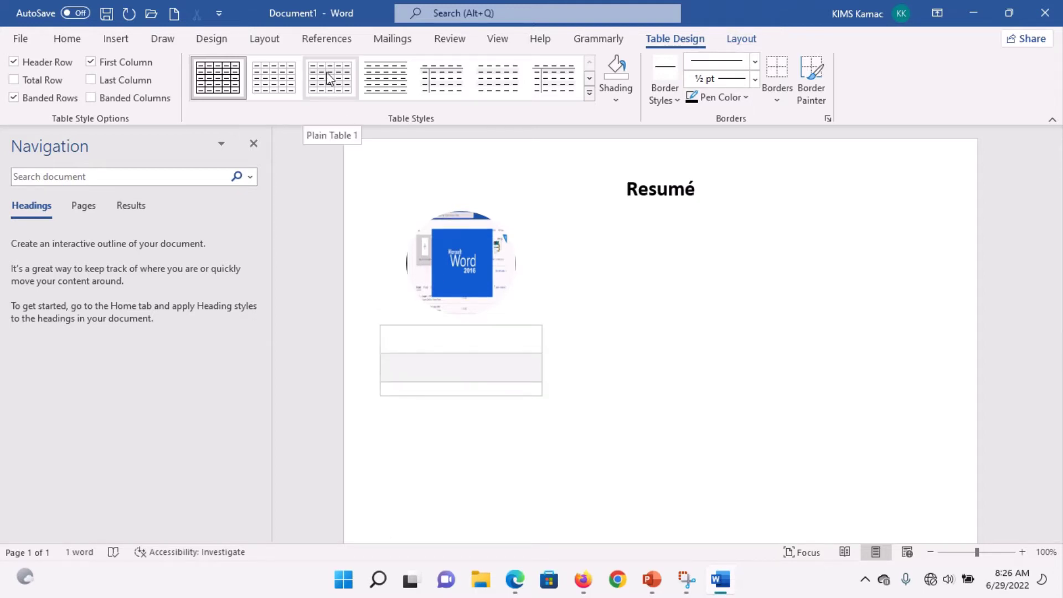
pyautogui.click(620, 101)
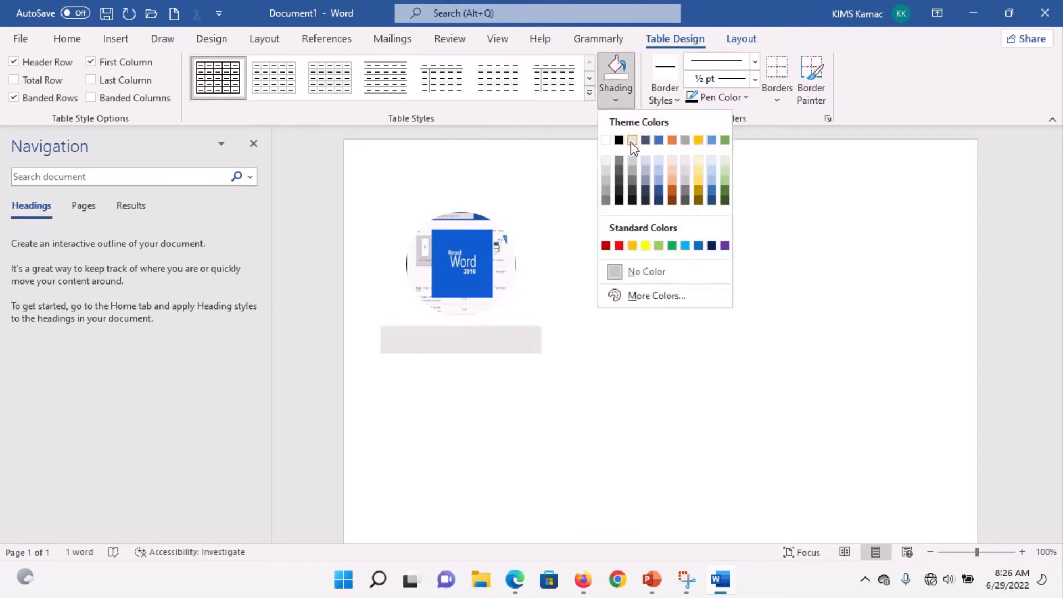
pyautogui.click(605, 164)
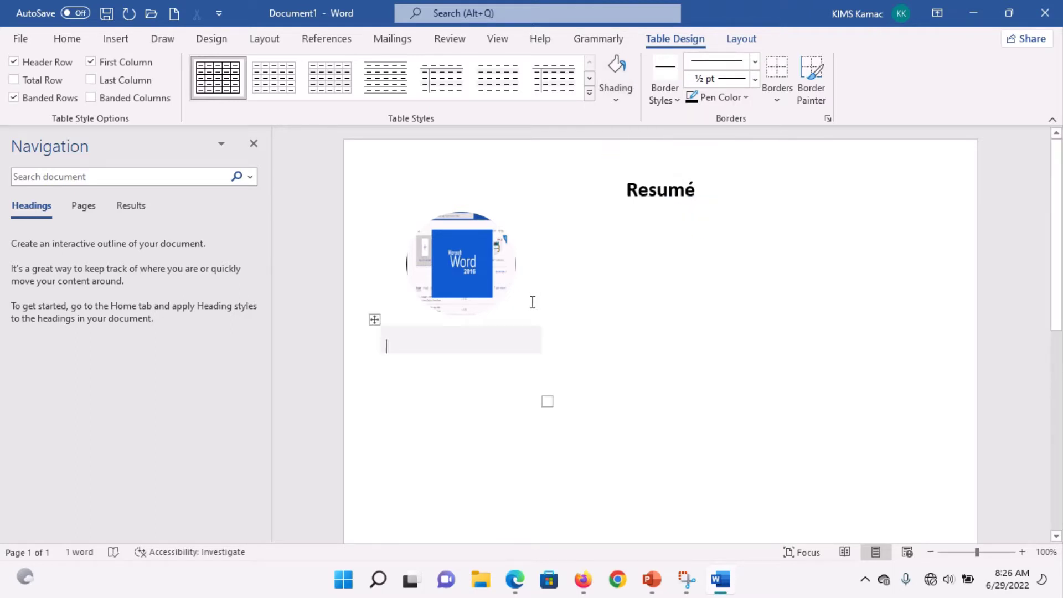
# Step: Add a new paragraph below the table with the same light-grey shading
pyautogui.press('Down')
pyautogui.press('Return')
pyautogui.click(623, 104)
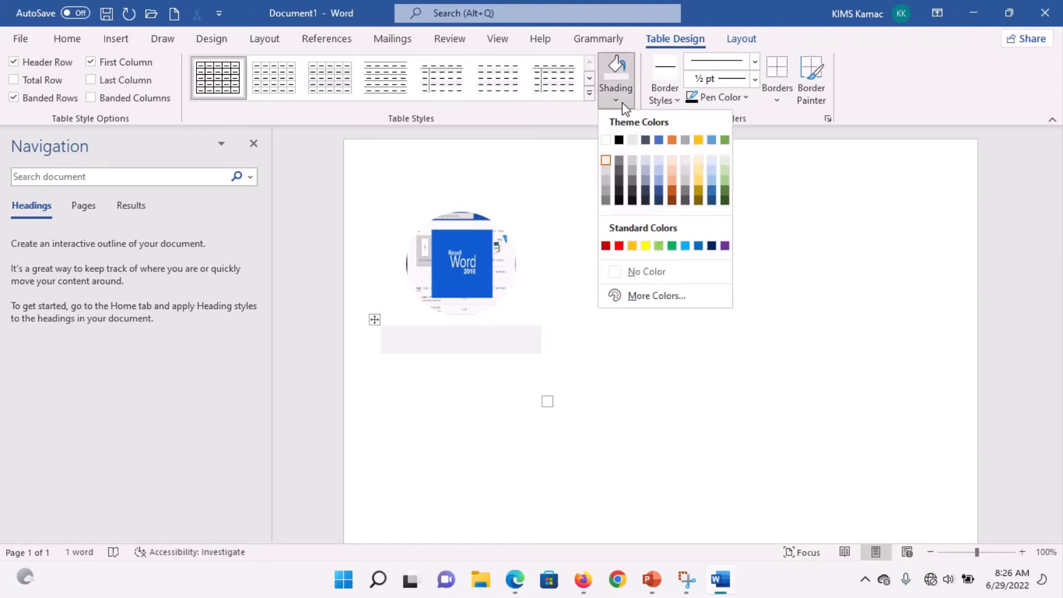
pyautogui.click(615, 78)
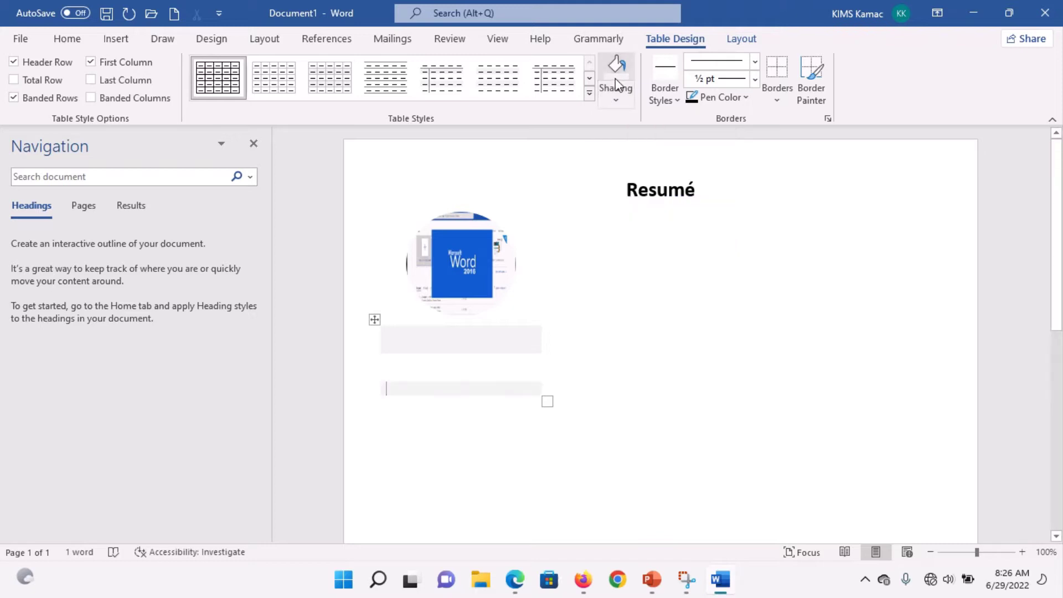
# Step: Delete the extra empty line between the shaded cell and the shaded strip
pyautogui.click(416, 373)
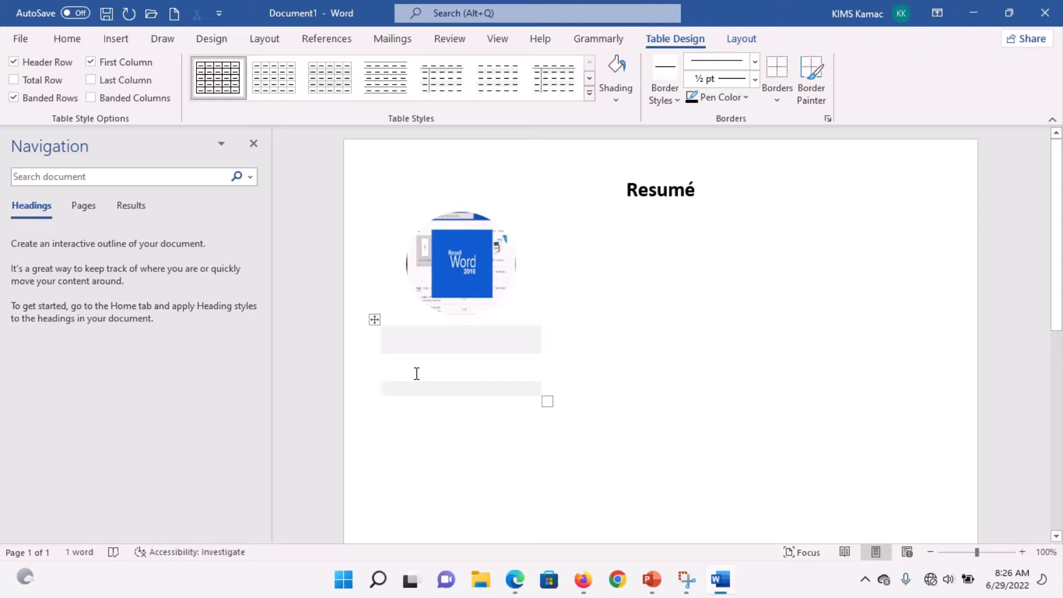
pyautogui.press('Up')
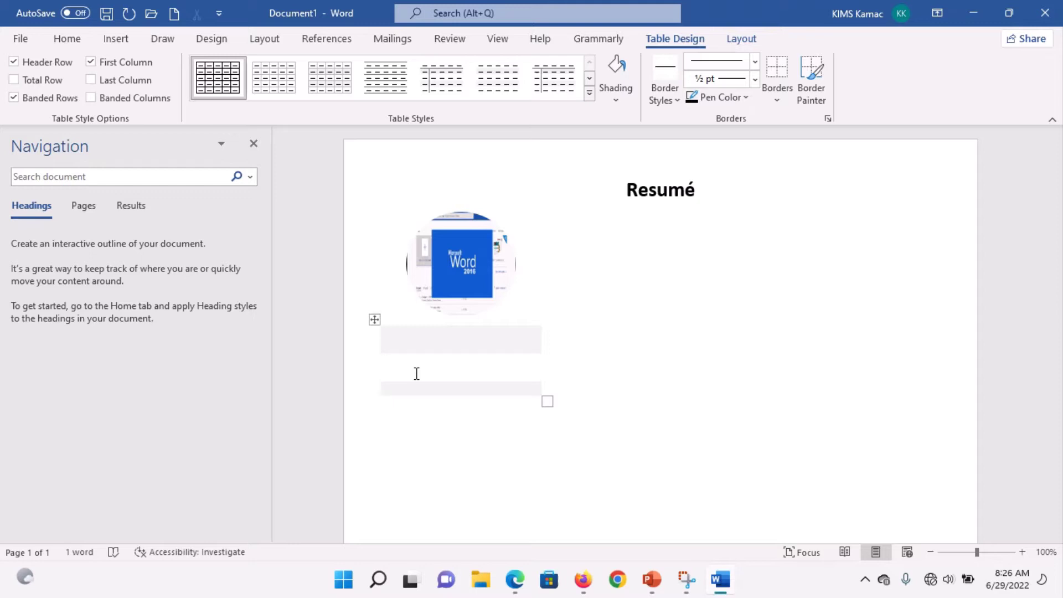
pyautogui.press('Delete')
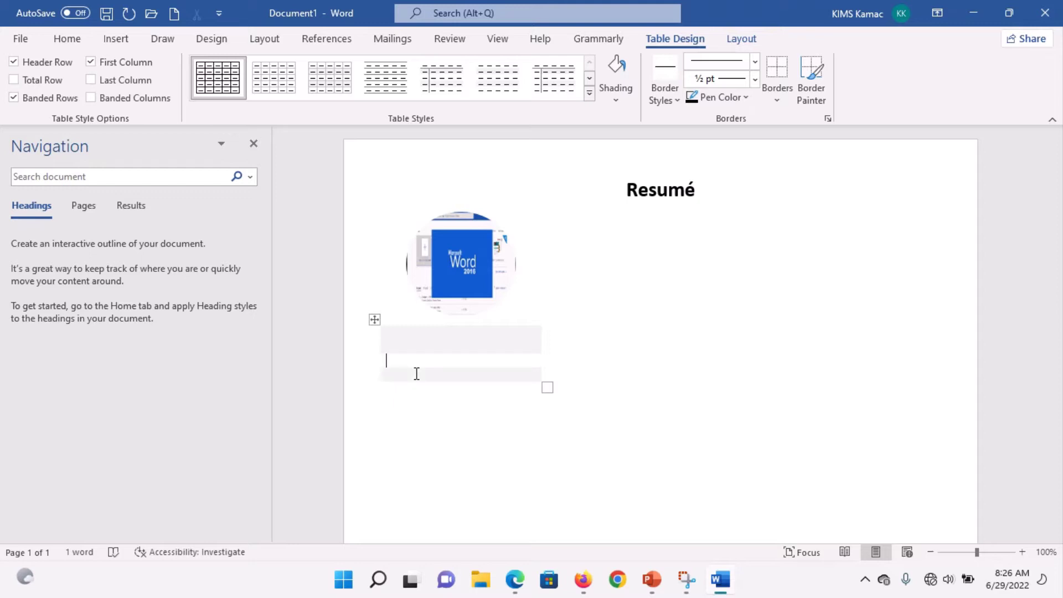
pyautogui.click(406, 346)
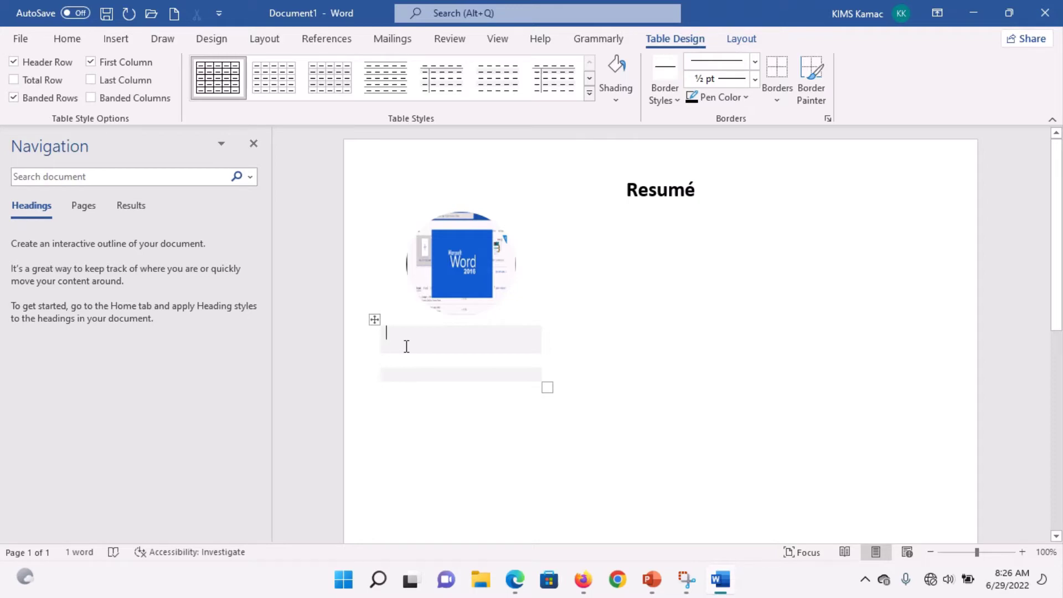
# Step: Check the sample resume screenshot in Snipping Tool, then return to Word
pyautogui.click(721, 581)
pyautogui.click(721, 581)
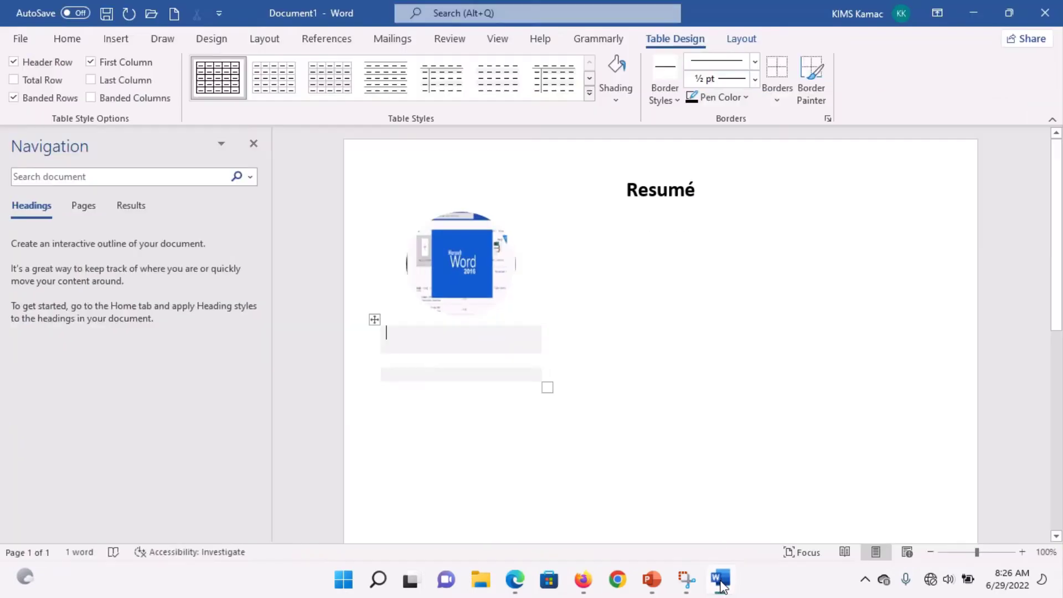
pyautogui.click(687, 580)
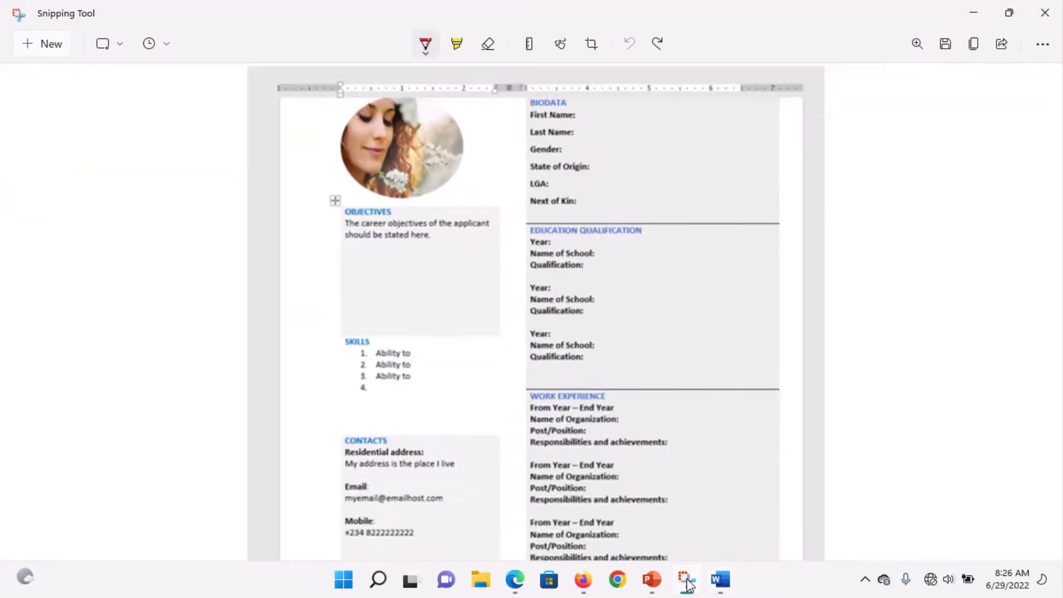
pyautogui.click(720, 580)
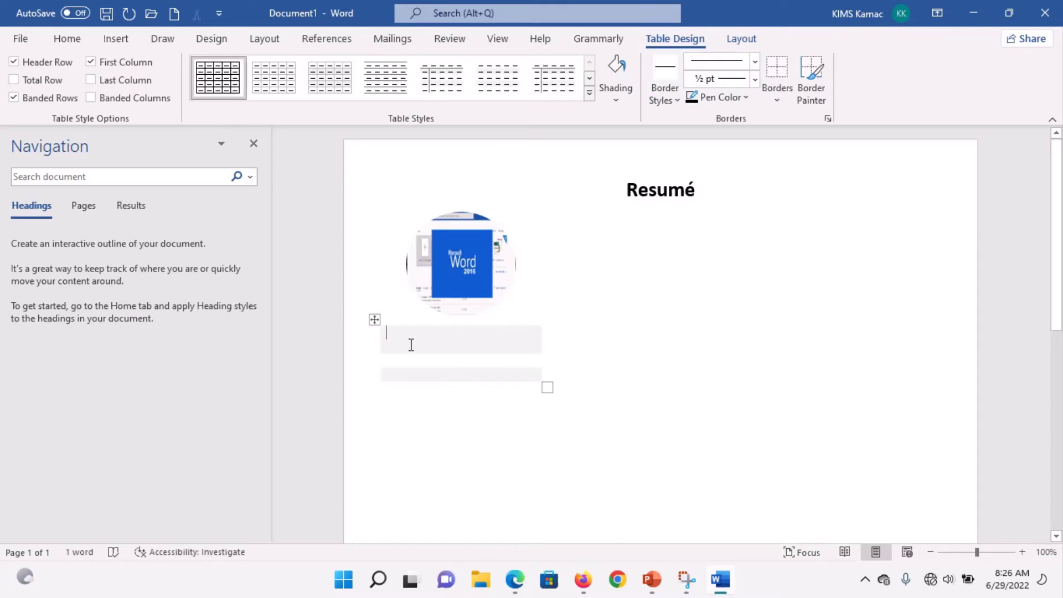
# Step: Type OBJECTIVES in bold Blue and grow the next line's font to 12 pt
pyautogui.write('OBJE')
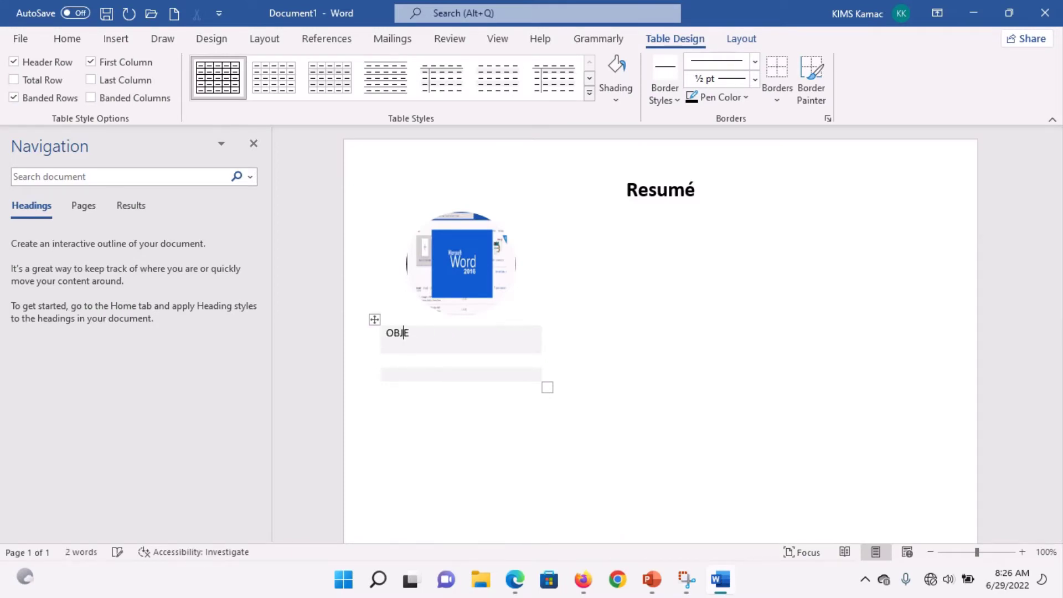
pyautogui.write('CTIVES')
pyautogui.doubleClick(411, 345)
pyautogui.hotkey('ctrl', 'b')
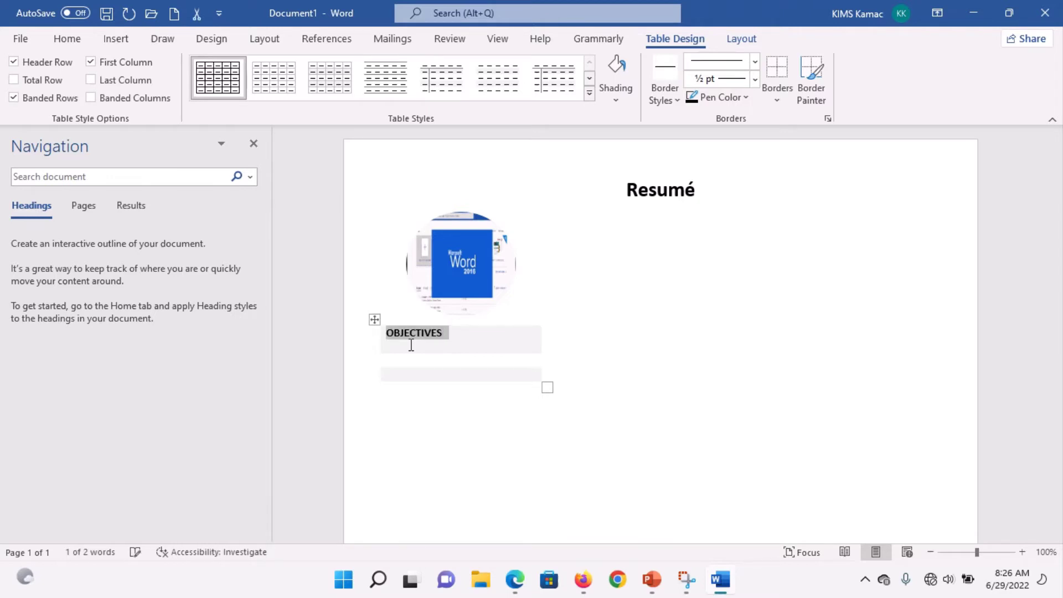
pyautogui.click(70, 42)
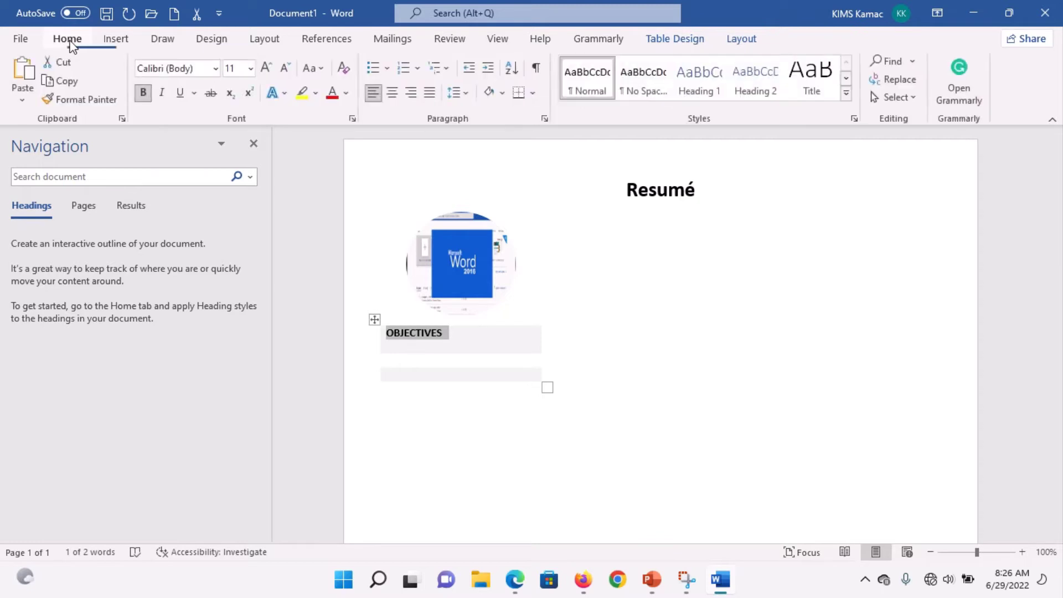
pyautogui.click(347, 95)
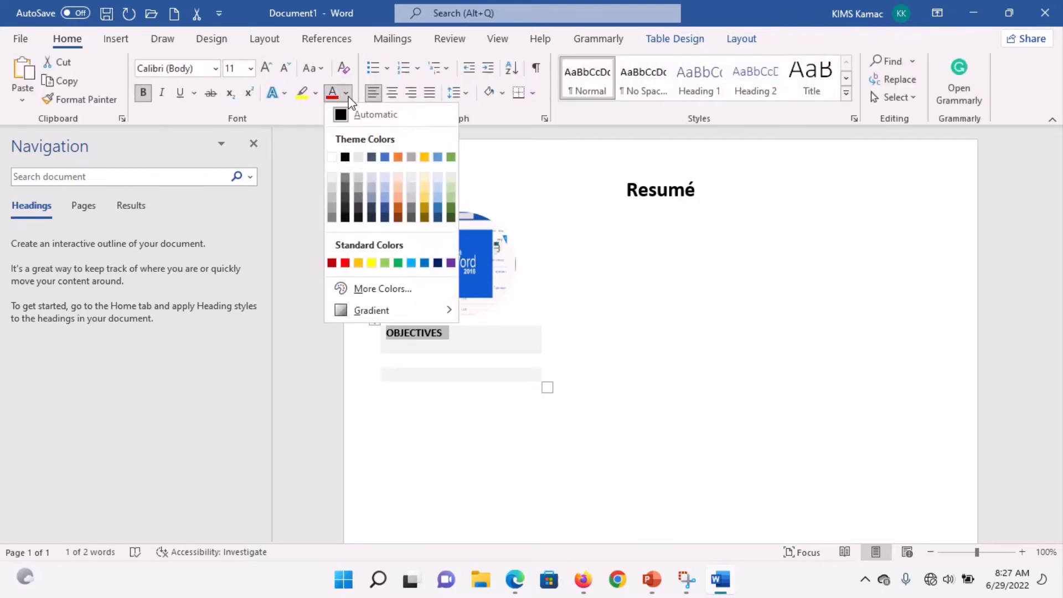
pyautogui.click(425, 264)
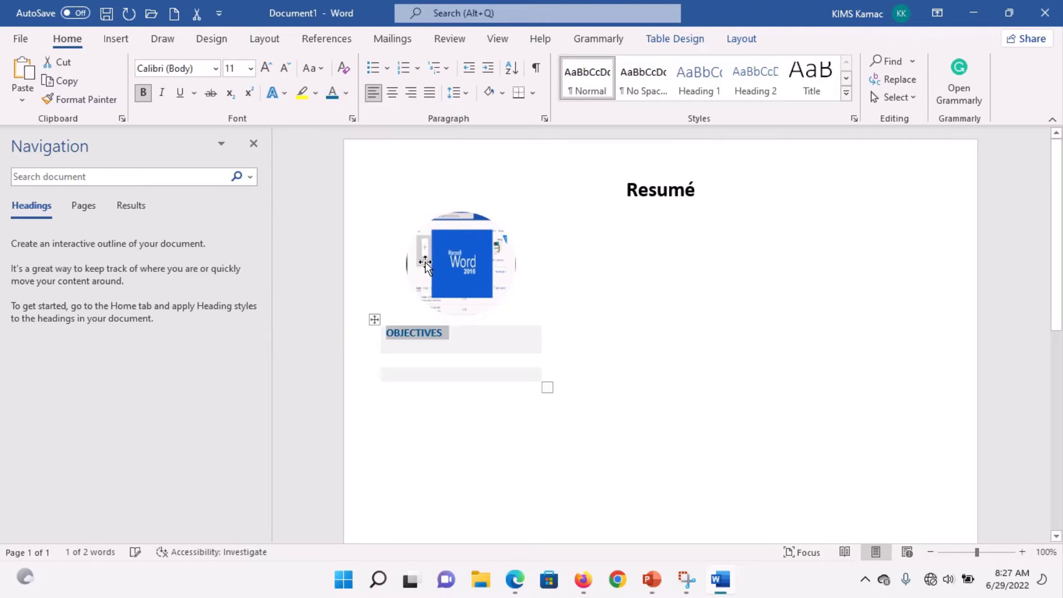
pyautogui.click(469, 347)
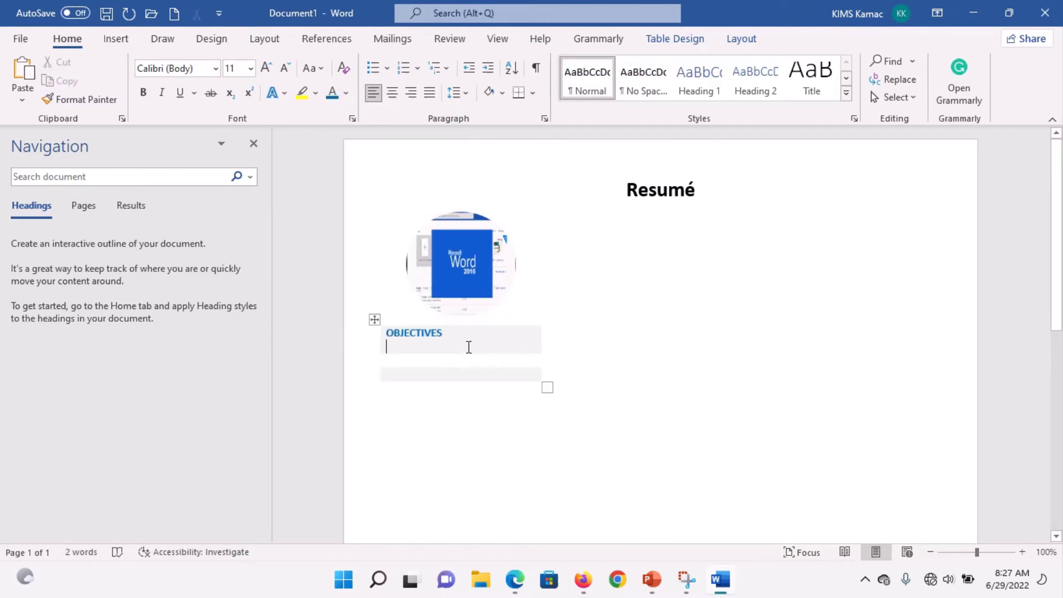
pyautogui.click(263, 69)
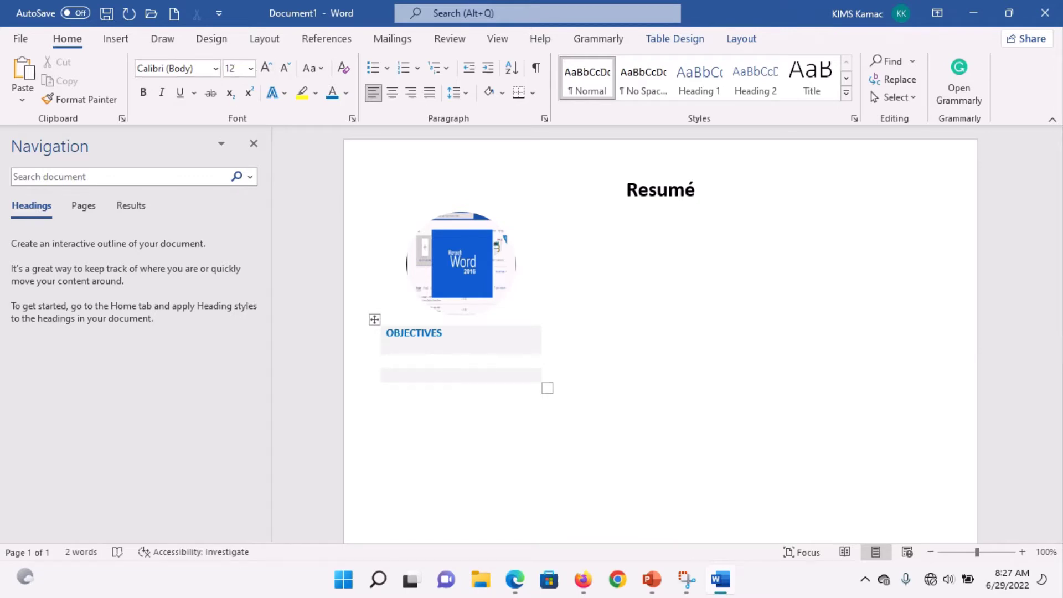
# Step: Type 'Please, add objectives here', add two blank lines, then view the sample resume screenshot
pyautogui.write('Please, add objectives ')
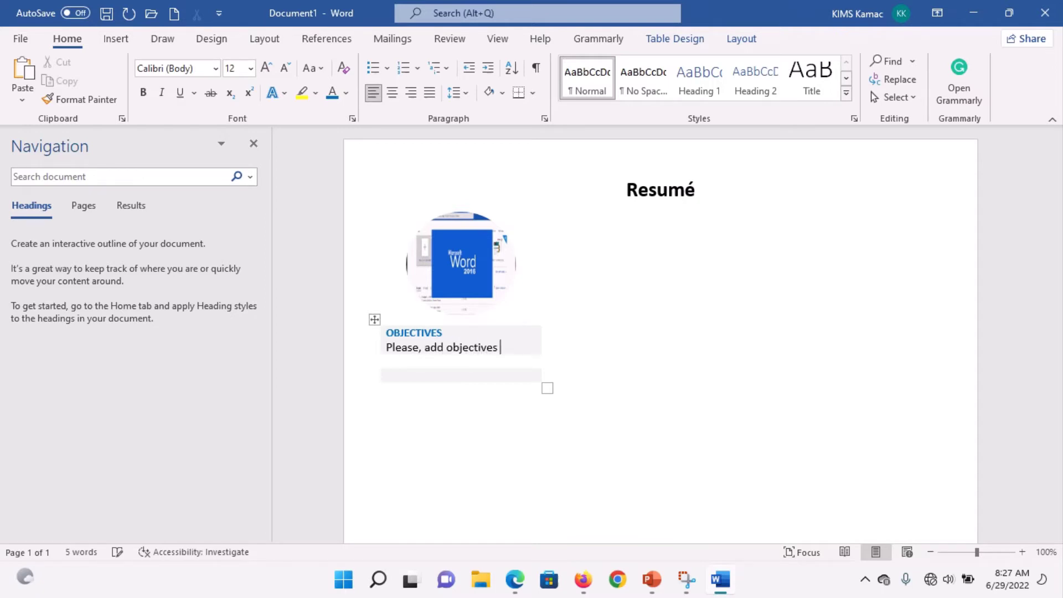
pyautogui.write('here')
pyautogui.press('Return')
pyautogui.press('Return')
pyautogui.press('Return')
pyautogui.press('Return')
pyautogui.press('Return')
pyautogui.press('Return')
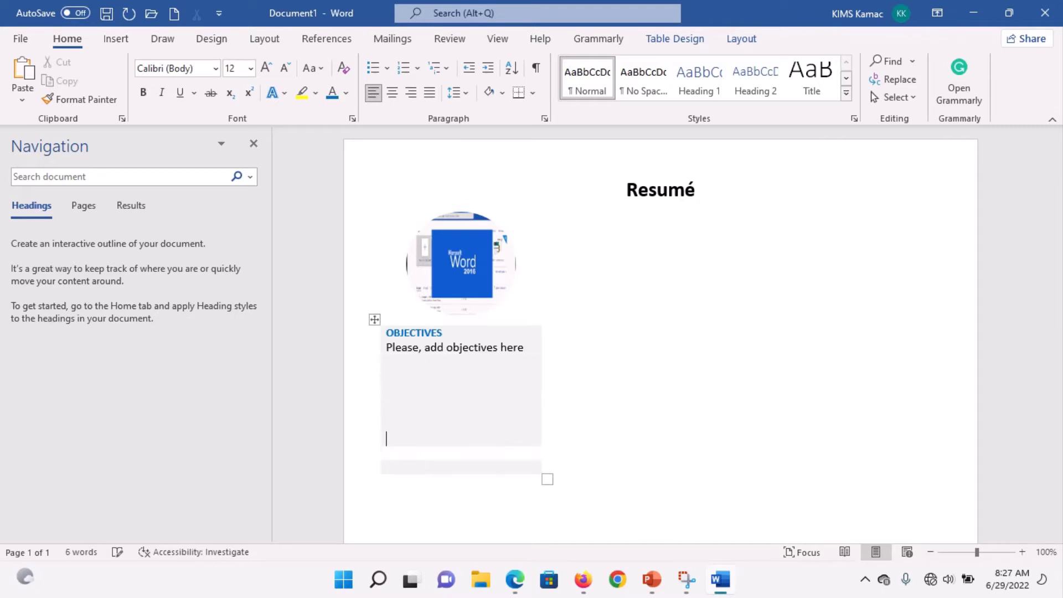
pyautogui.press('Return')
pyautogui.press('Return')
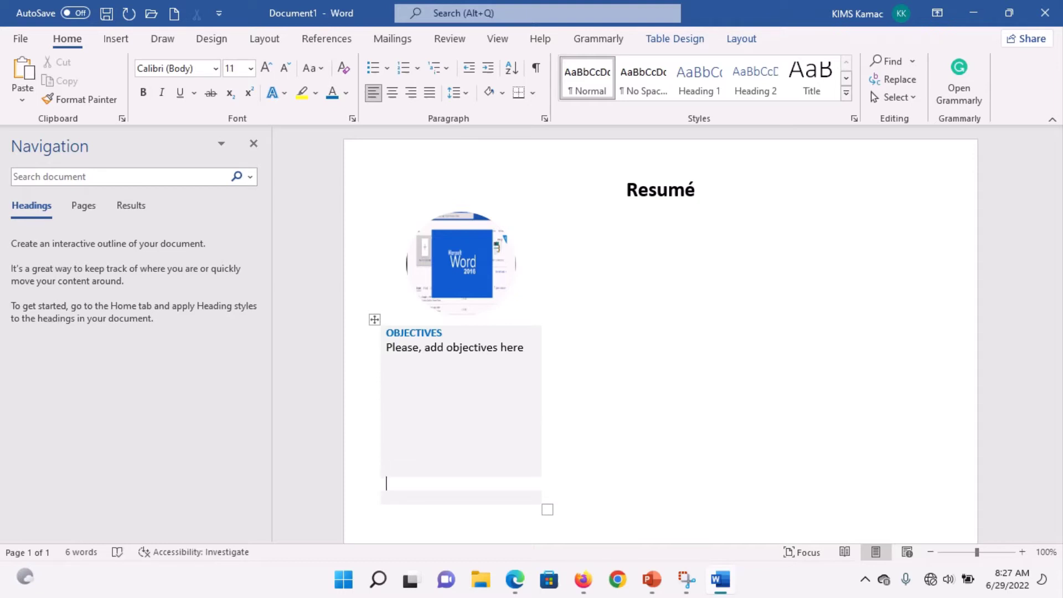
pyautogui.click(726, 466)
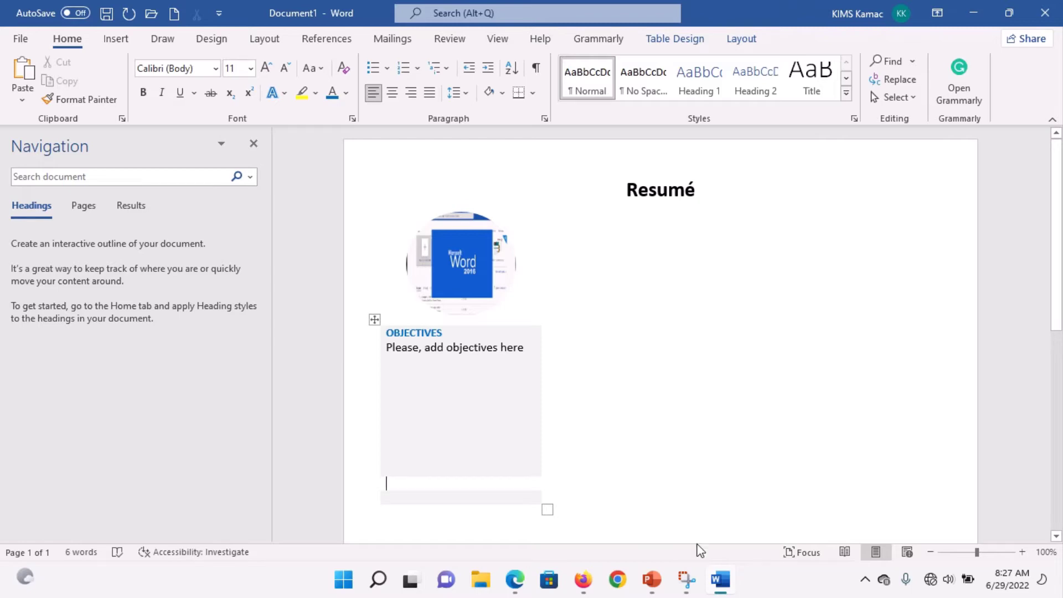
pyautogui.click(687, 580)
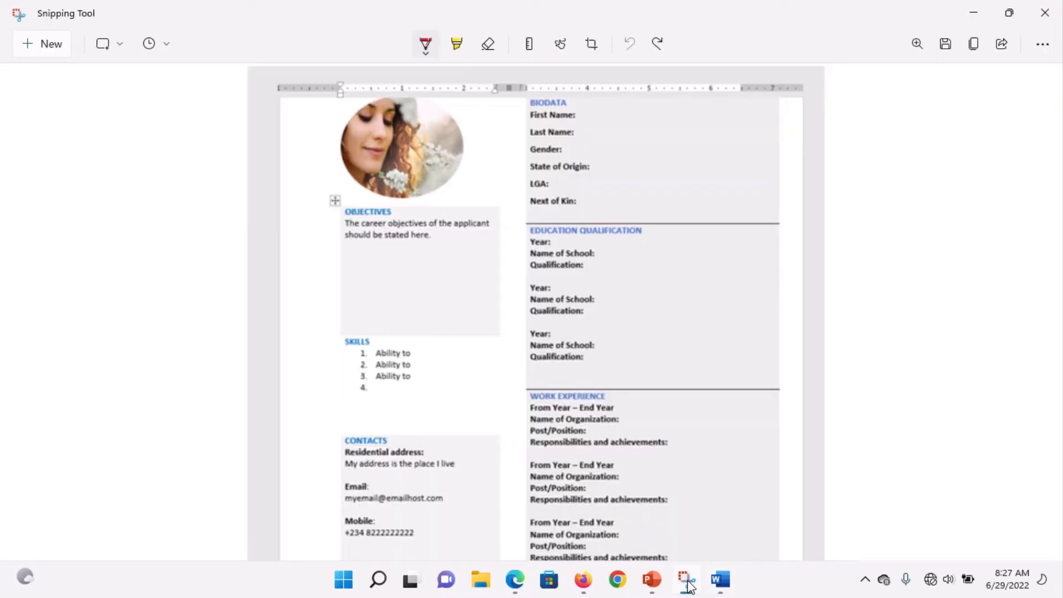
# Step: Type SKILLS, copy OBJECTIVES' blue bold format onto it with Format Painter, and add blank lines
pyautogui.click(719, 580)
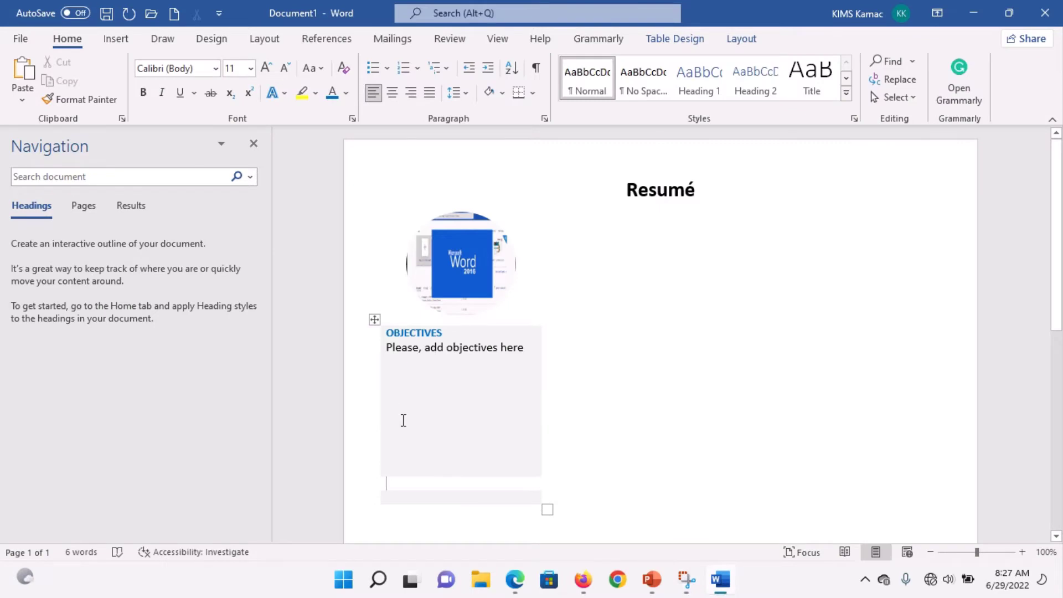
pyautogui.write('SKI')
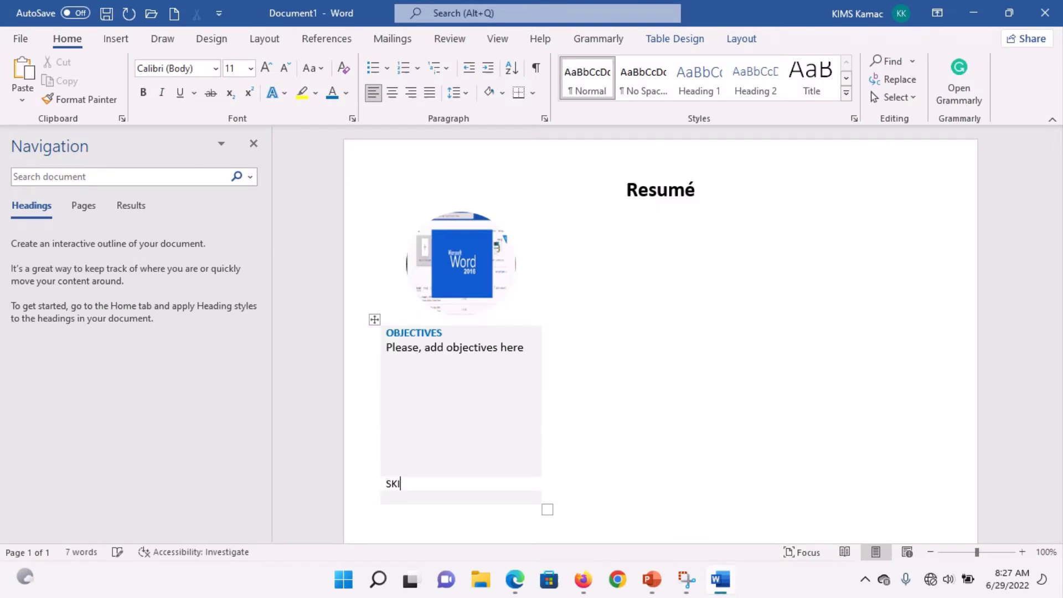
pyautogui.write('LLS')
pyautogui.doubleClick(406, 335)
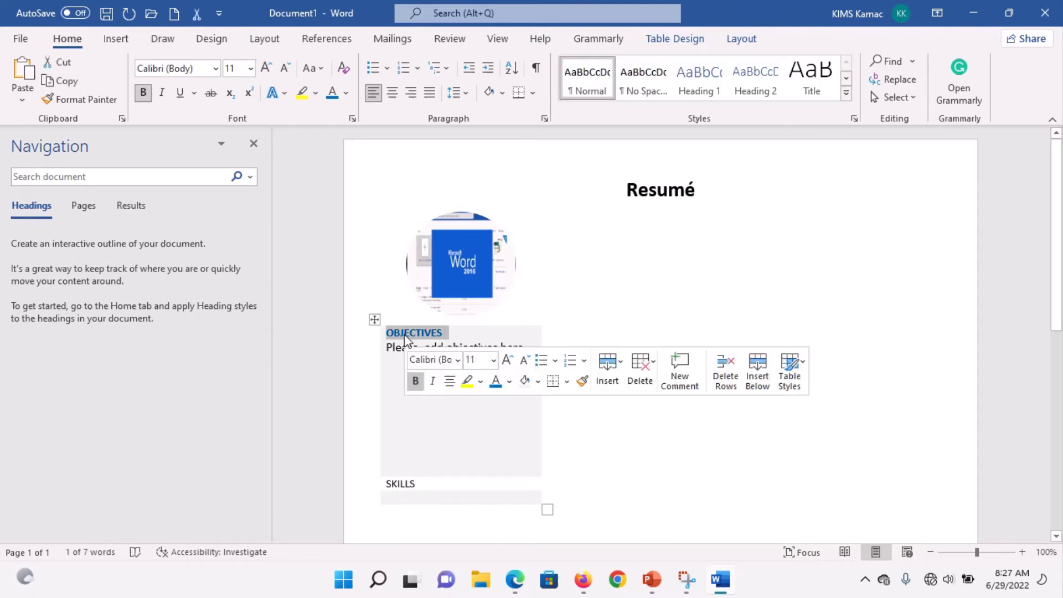
pyautogui.click(583, 381)
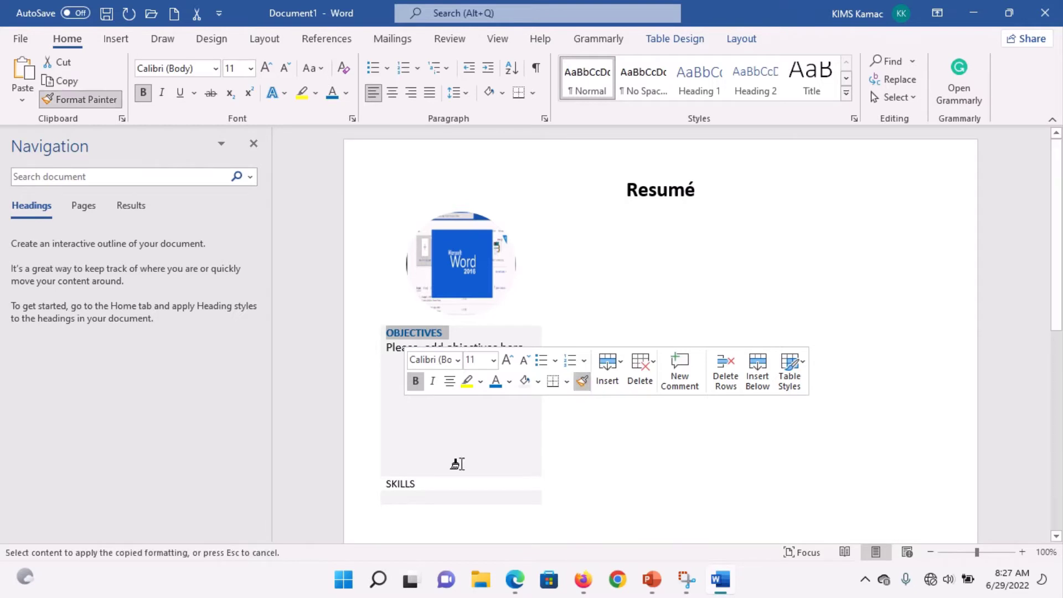
pyautogui.doubleClick(406, 484)
pyautogui.click(430, 483)
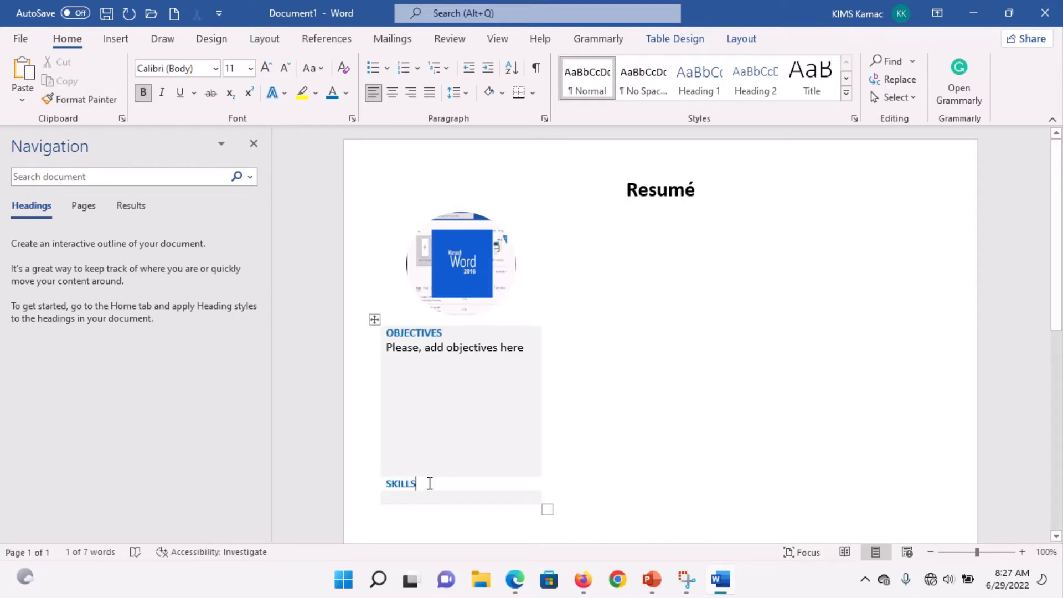
pyautogui.press('Return')
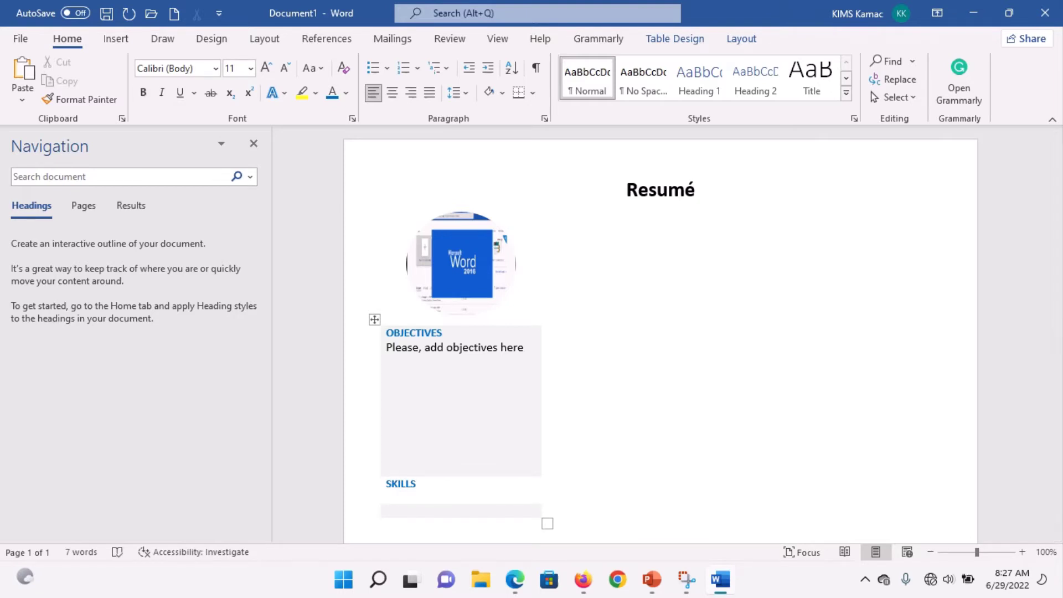
pyautogui.press('Return')
pyautogui.press('Return')
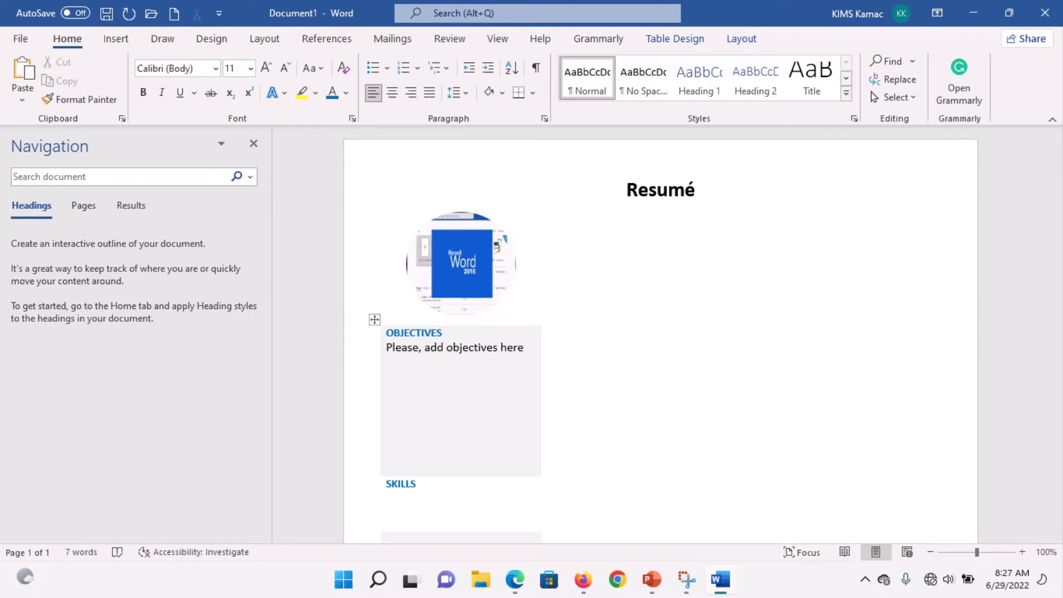
# Step: Create a numbered list under SKILLS: 'Ability' followed by three 'Ability to' items
pyautogui.write('1.')
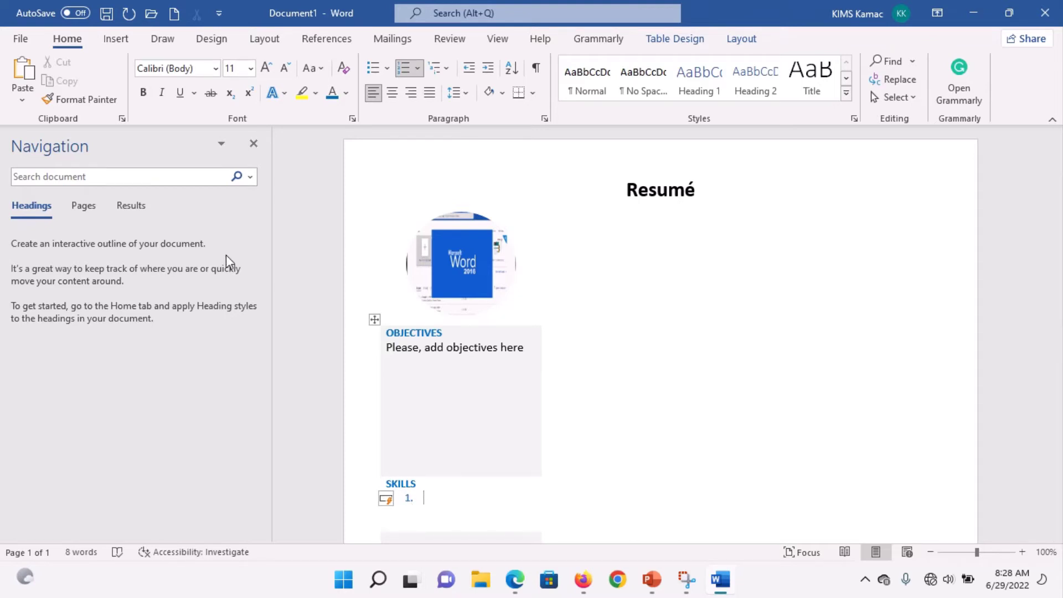
pyautogui.click(345, 71)
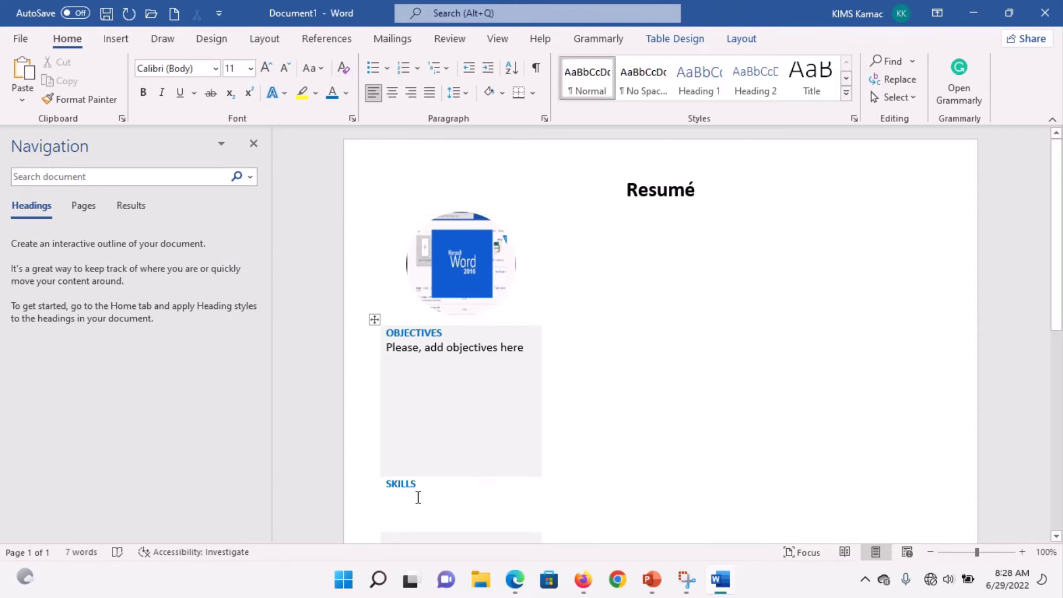
pyautogui.write('1. ')
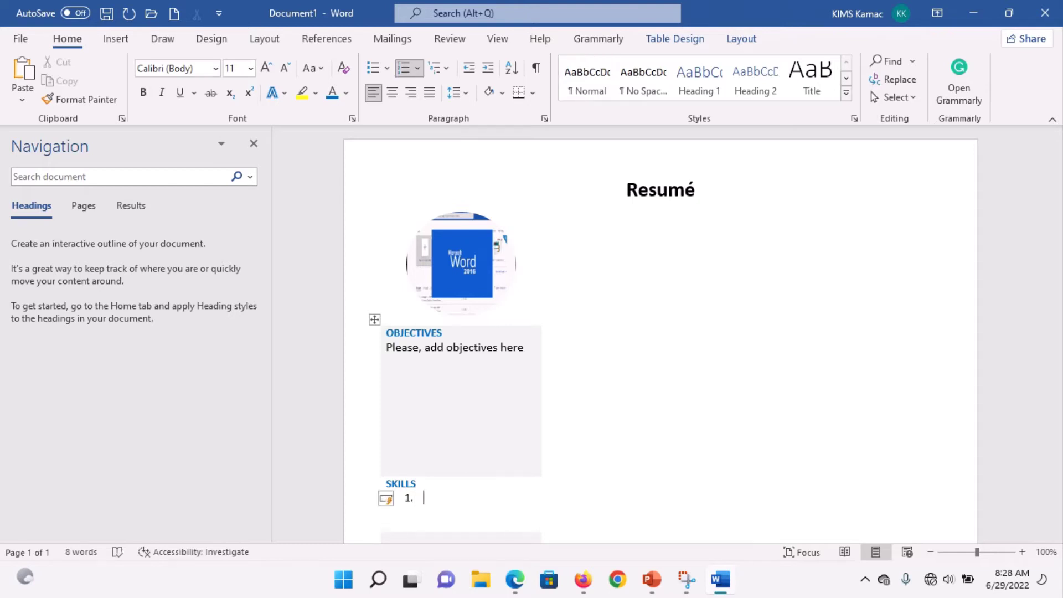
pyautogui.write('Ability')
pyautogui.press('Return')
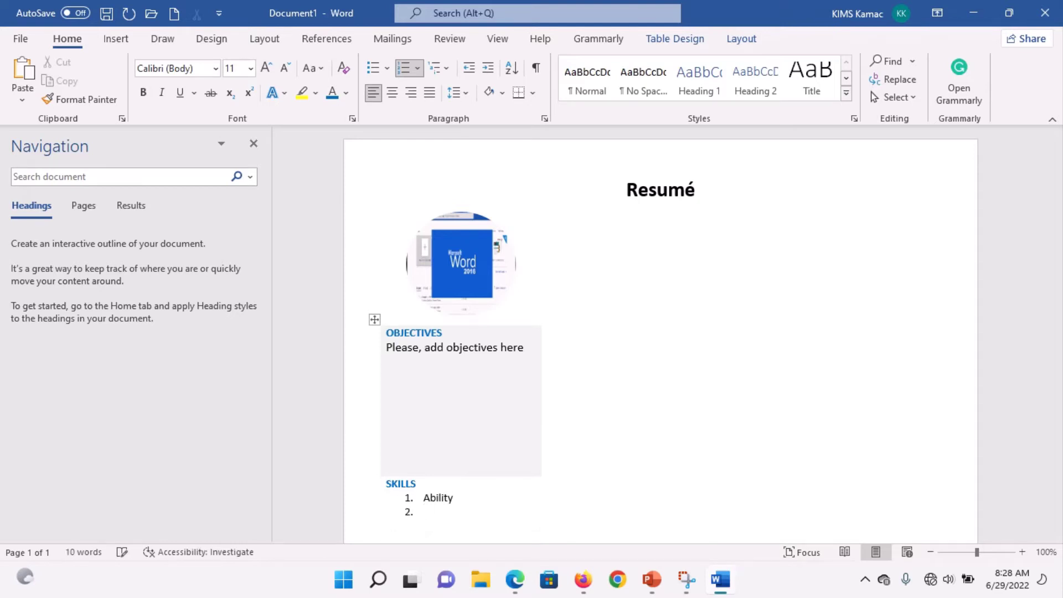
pyautogui.write('ability to')
pyautogui.press('Return')
pyautogui.write('Ability to')
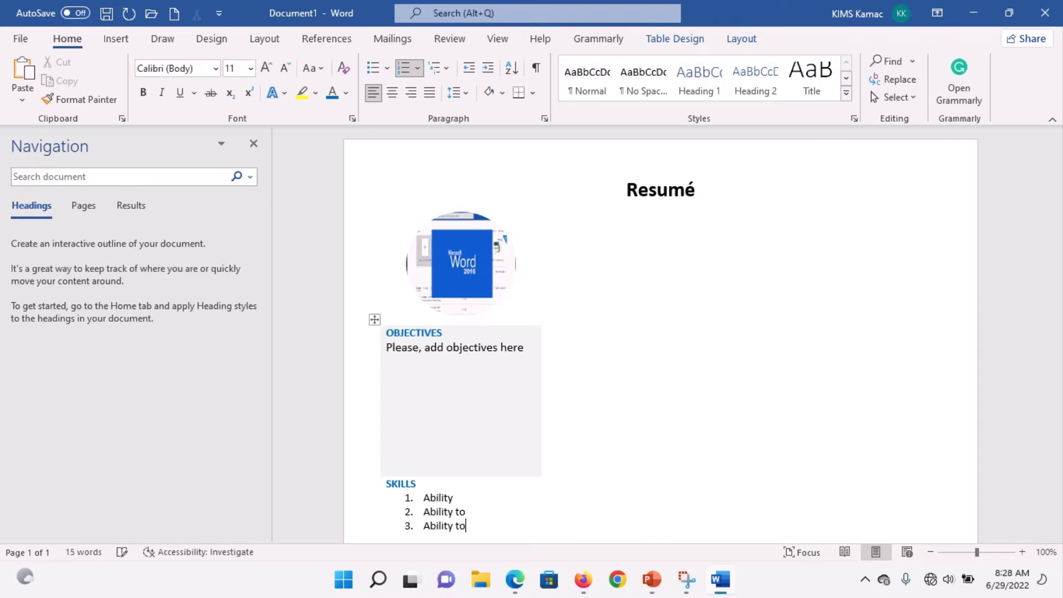
pyautogui.press('Return')
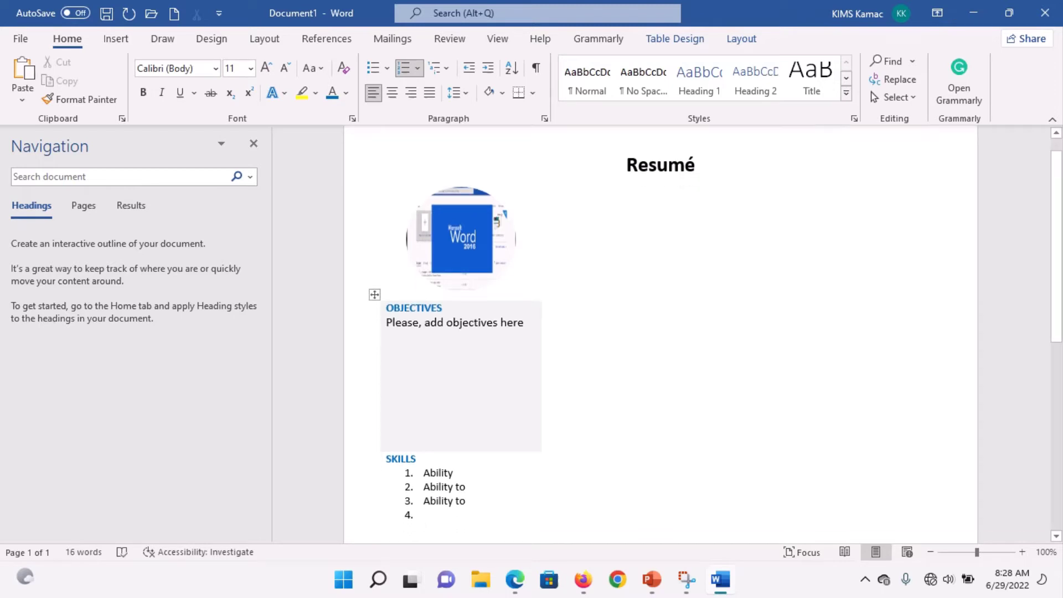
pyautogui.write('ability')
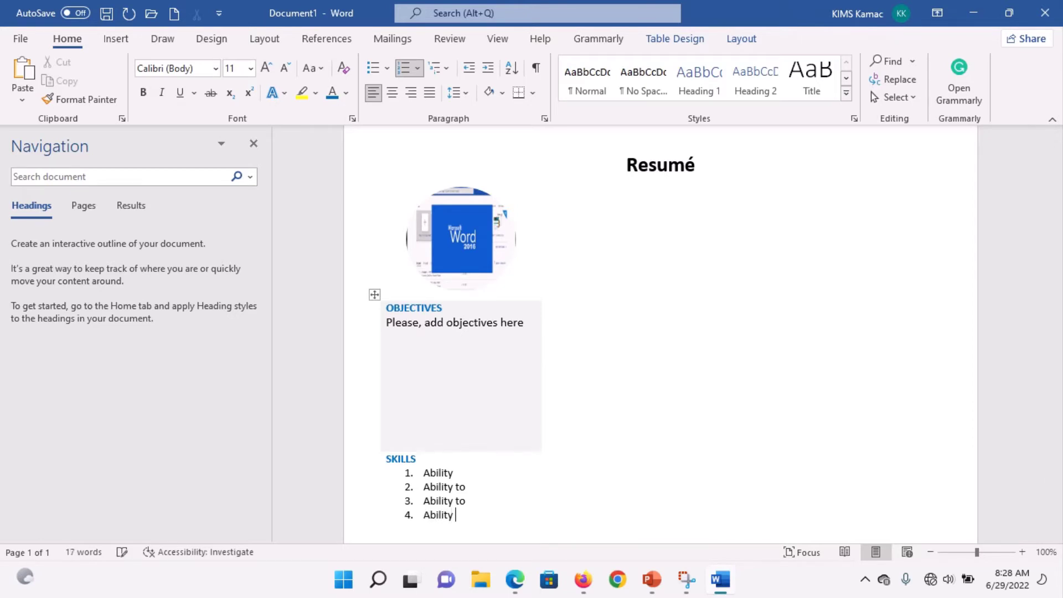
pyautogui.write(' to')
pyautogui.press('Return')
pyautogui.press('Return')
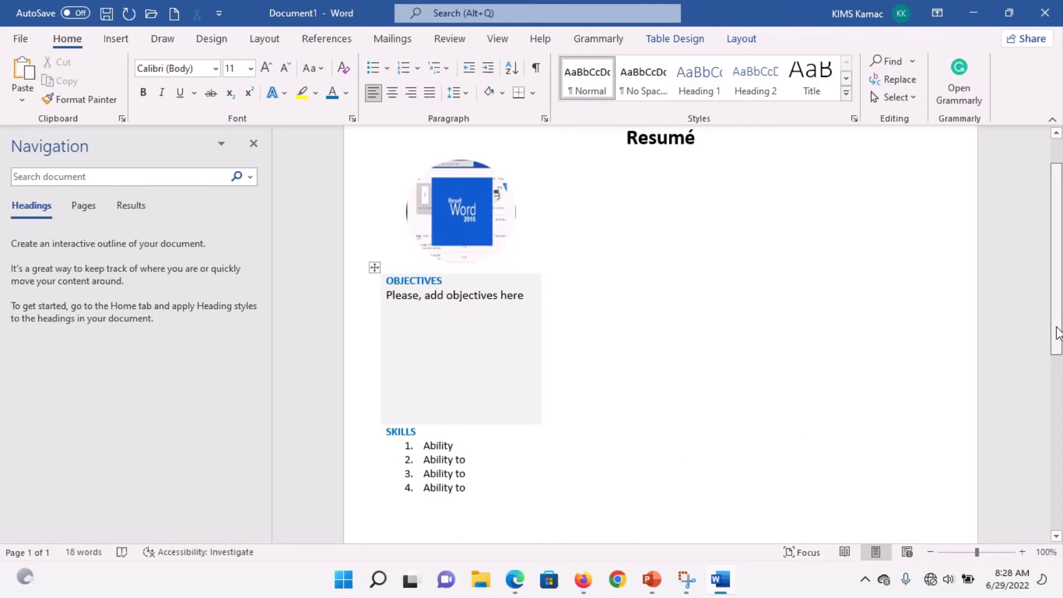
pyautogui.moveTo(1057, 332); pyautogui.dragTo(1057, 378)
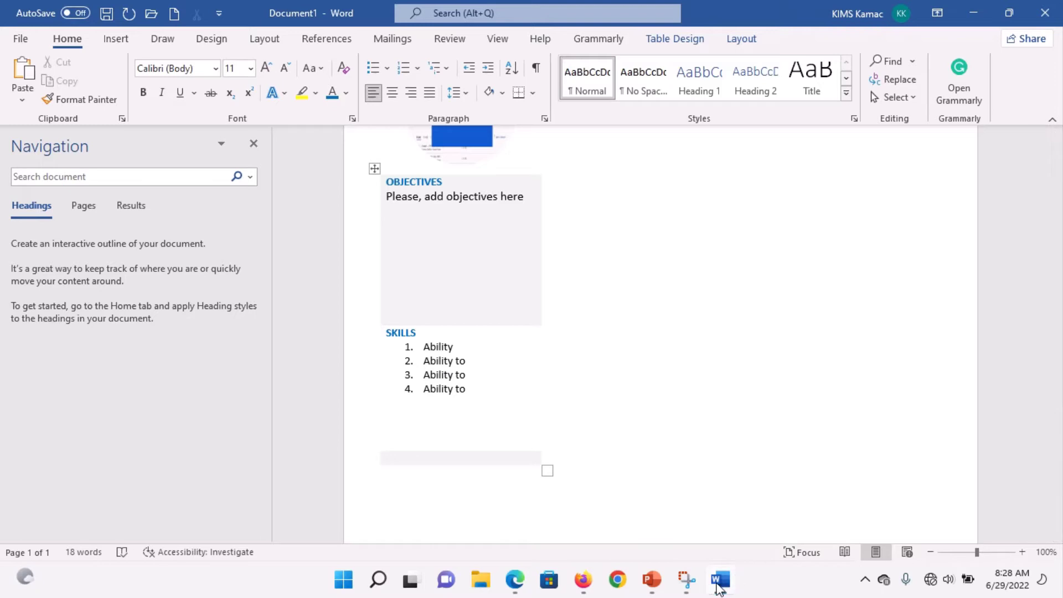
# Step: After checking the reference screenshot, type CONTACTS on a new line in the bottom cell
pyautogui.click(686, 582)
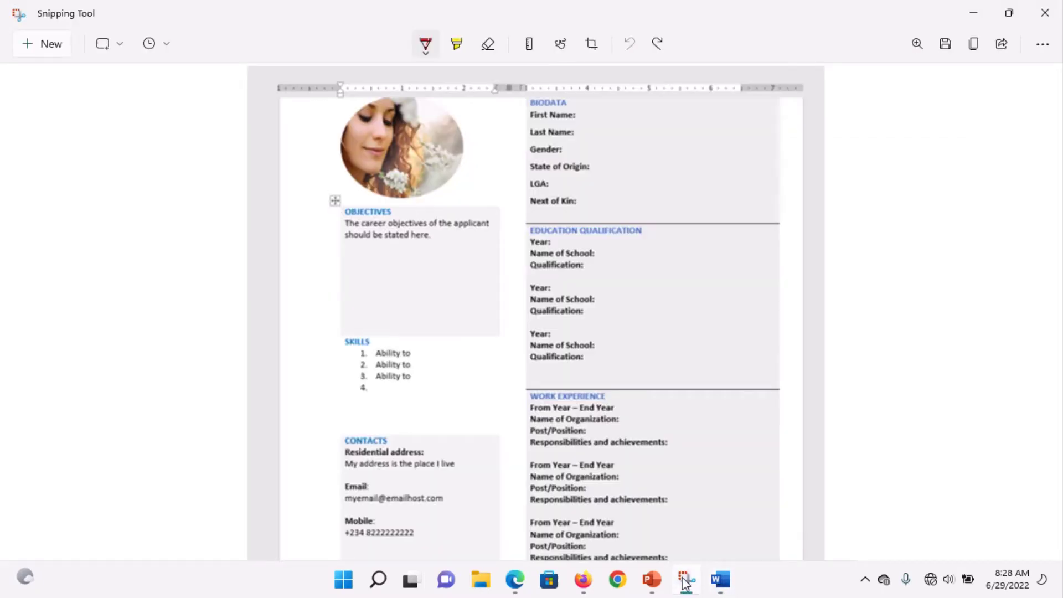
pyautogui.click(721, 579)
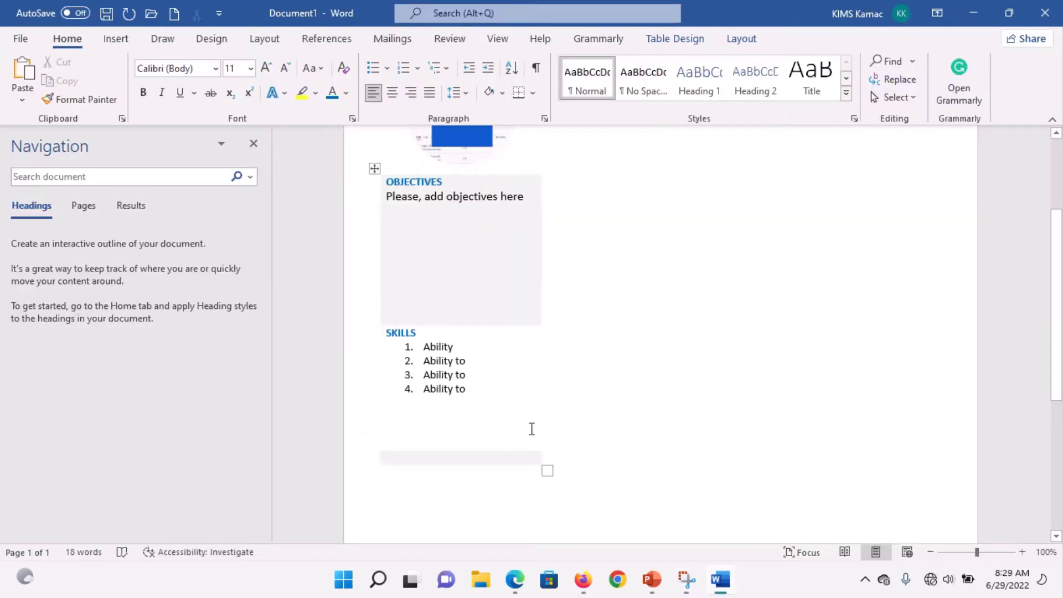
pyautogui.press('Return')
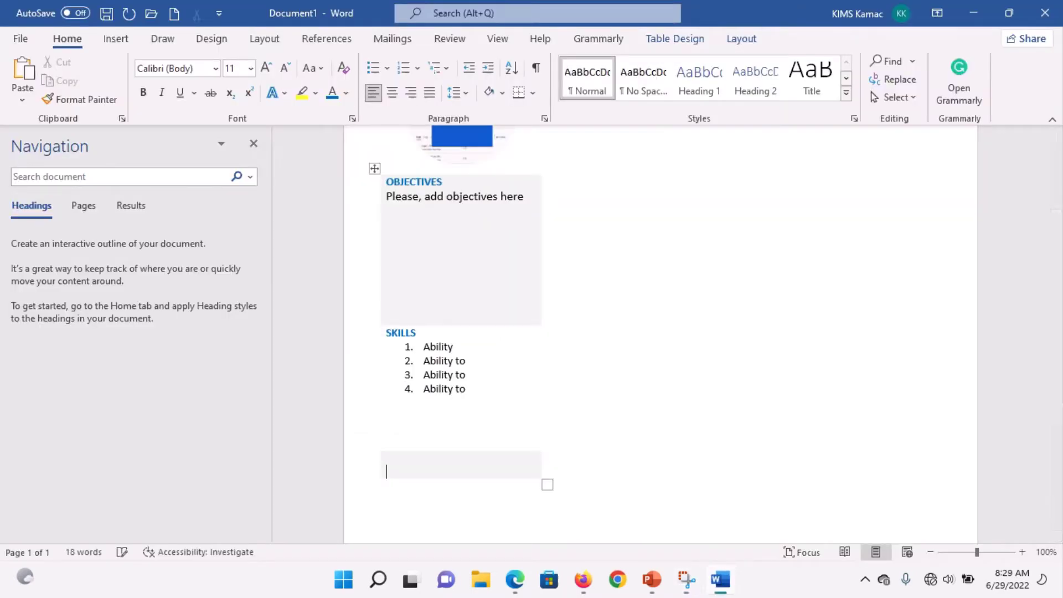
pyautogui.write('CONTACTS')
pyautogui.press('Return')
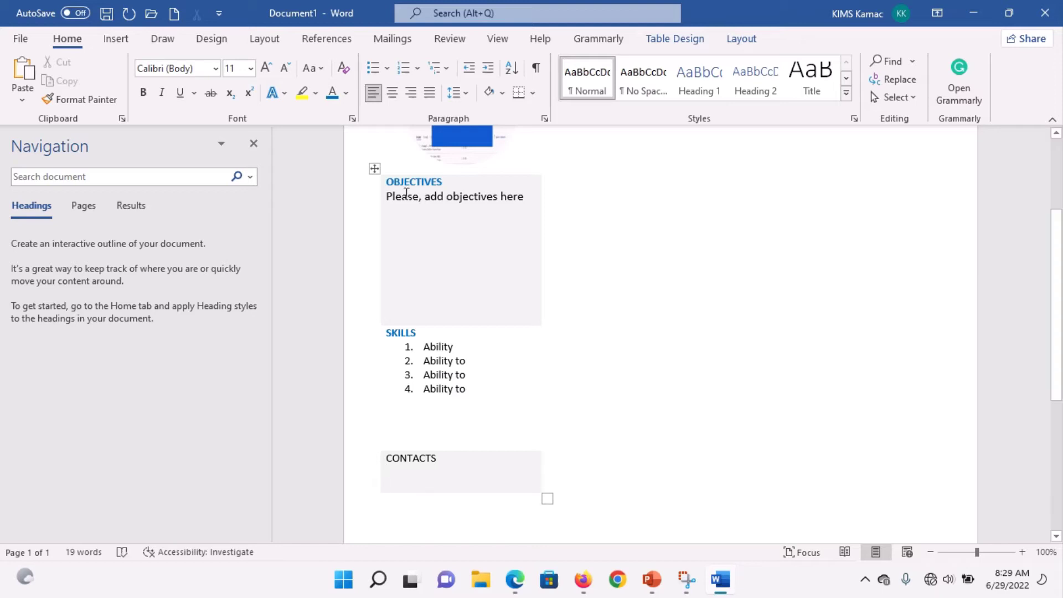
# Step: Copy the SKILLS heading's blue bold formatting onto CONTACTS with Format Painter
pyautogui.doubleClick(402, 332)
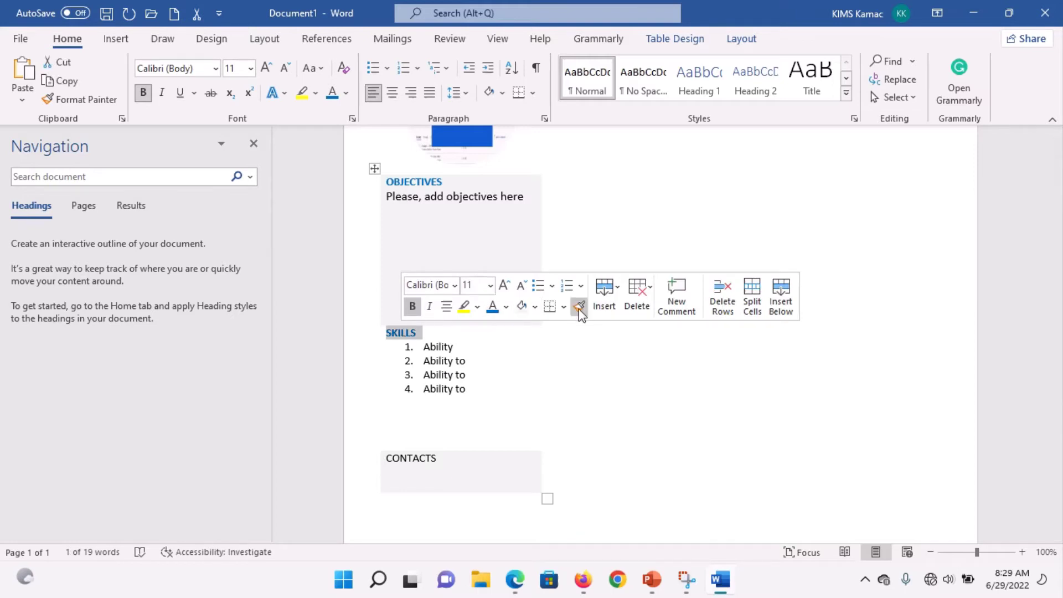
pyautogui.click(578, 306)
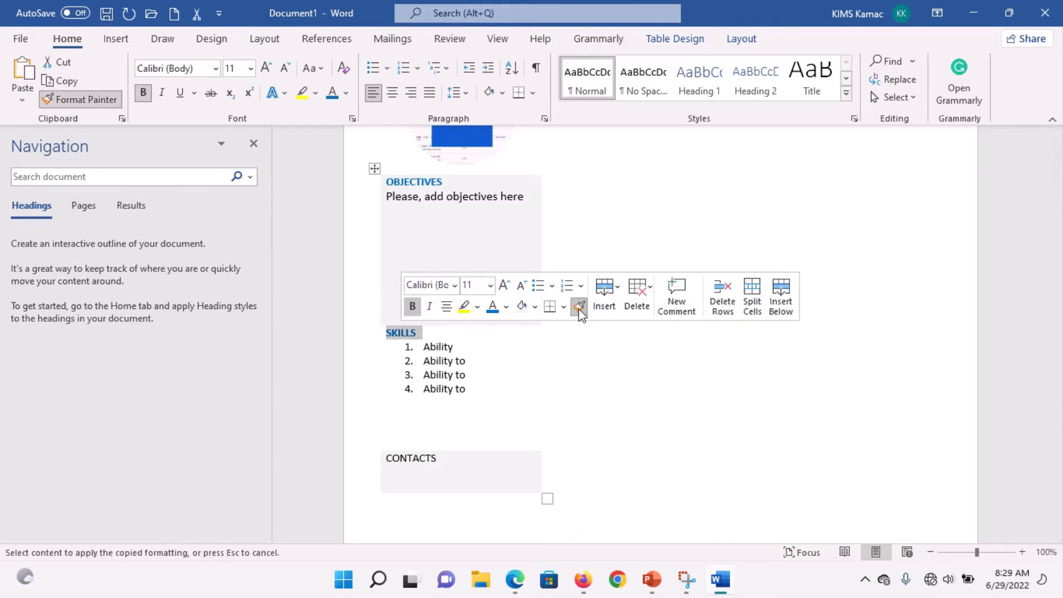
pyautogui.click(402, 458)
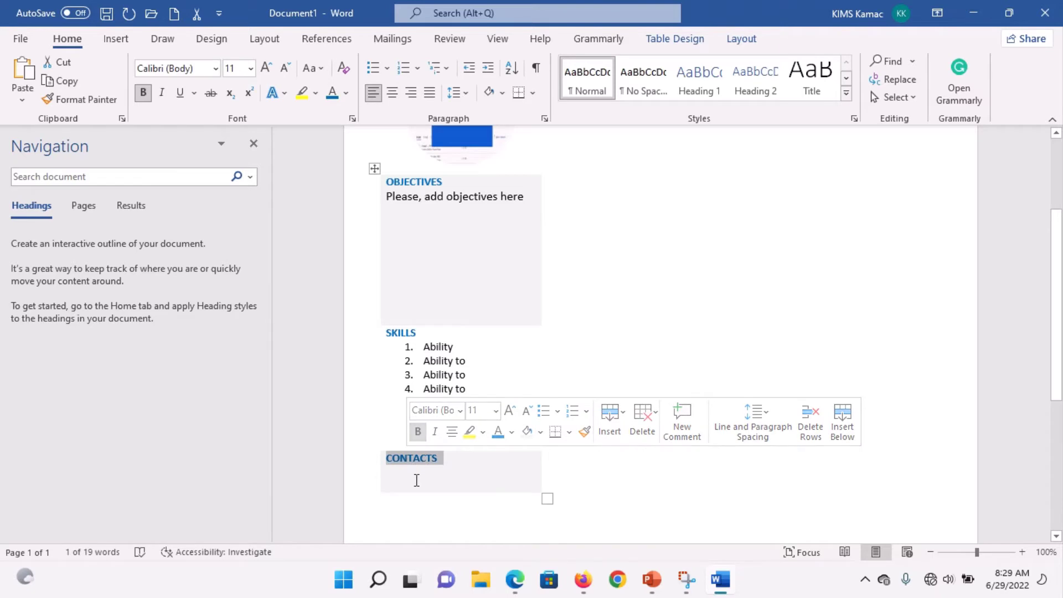
# Step: Add a bold 'Residential Address:' label with 'My residential address' on the line beneath
pyautogui.click(416, 480)
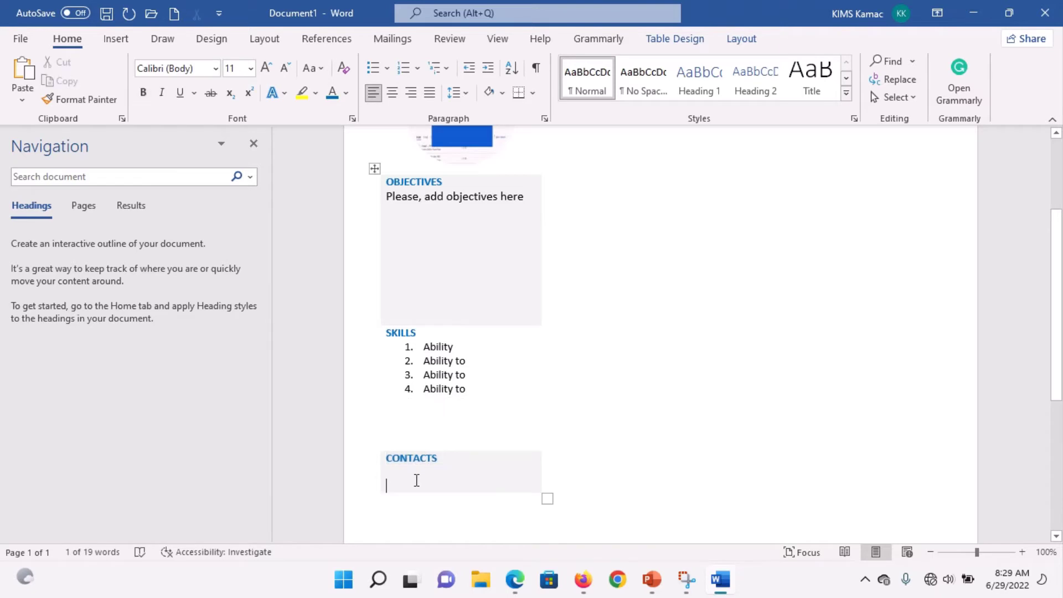
pyautogui.click(686, 579)
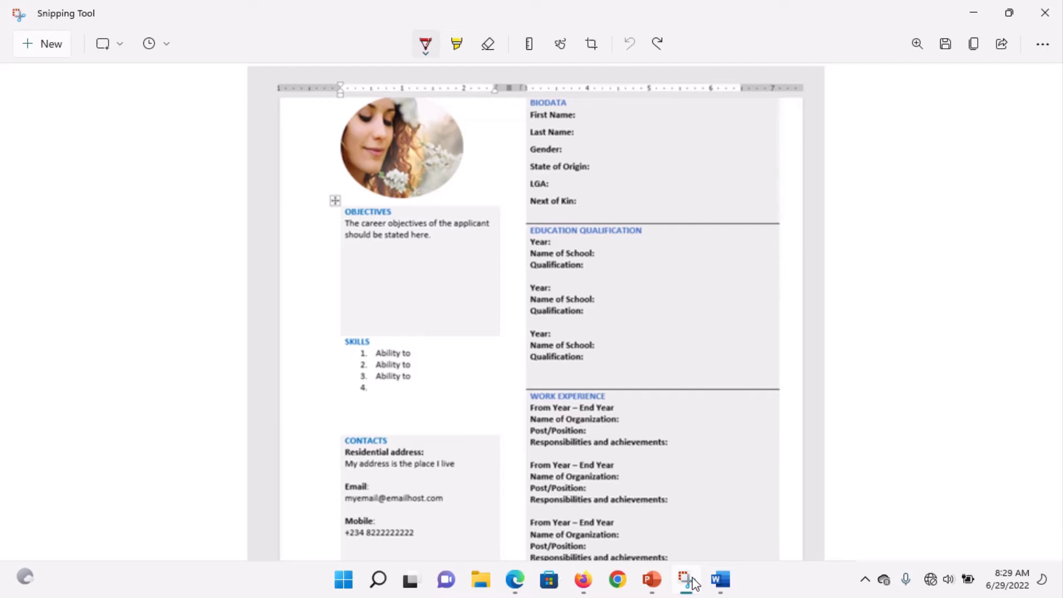
pyautogui.click(720, 581)
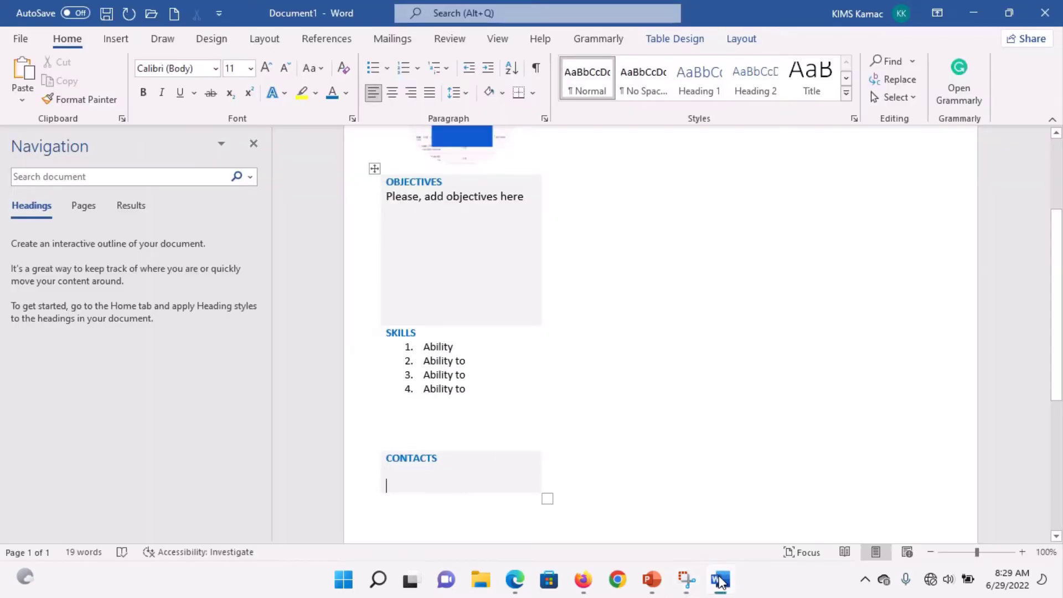
pyautogui.click(545, 506)
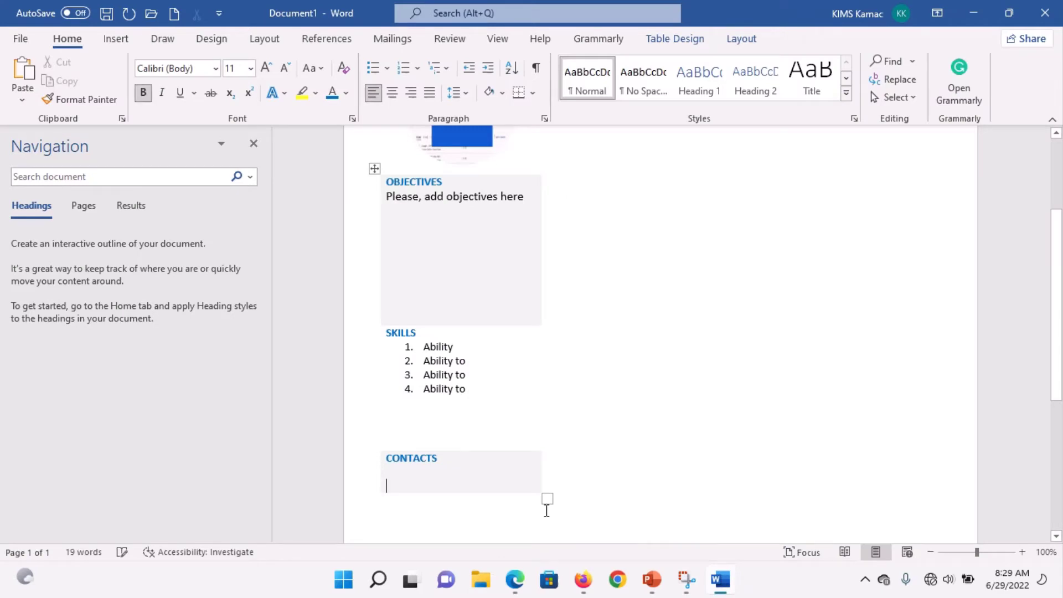
pyautogui.write('Resident')
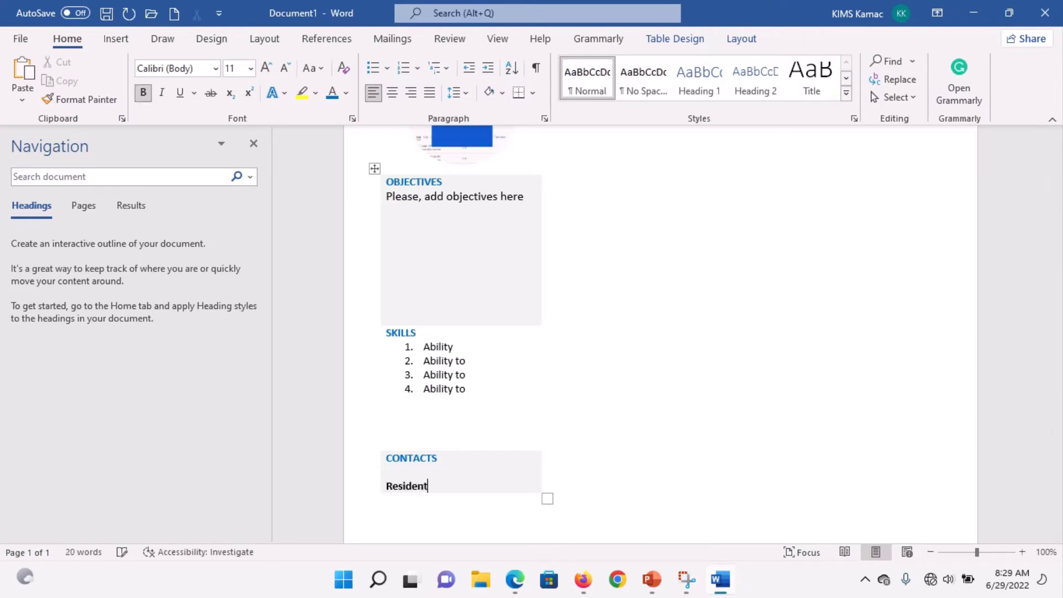
pyautogui.write('ial Address:')
pyautogui.hotkey('ctrl', 'b')
pyautogui.press('Return')
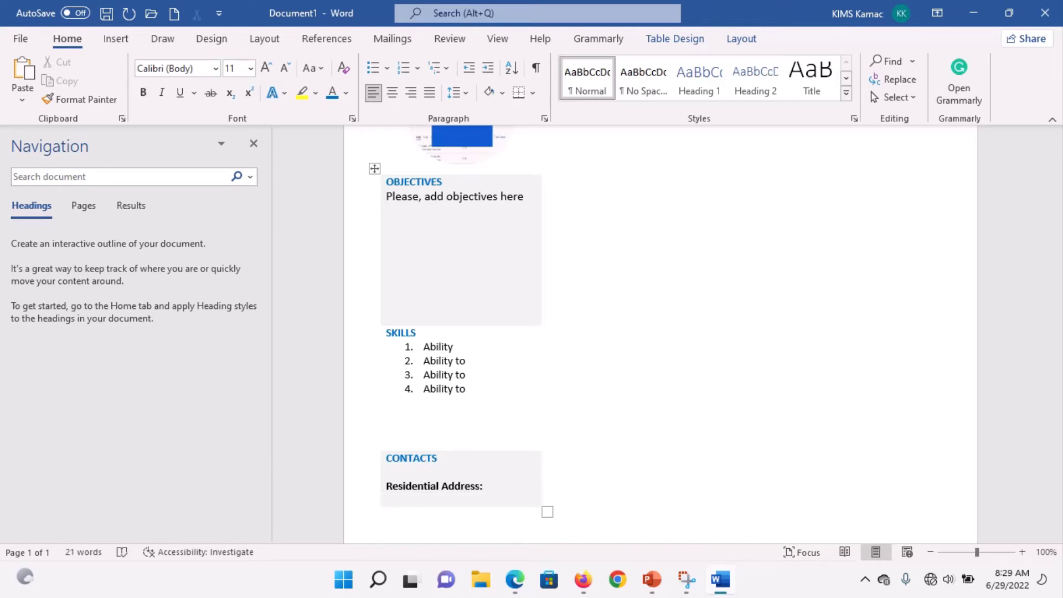
pyautogui.write('My residential address')
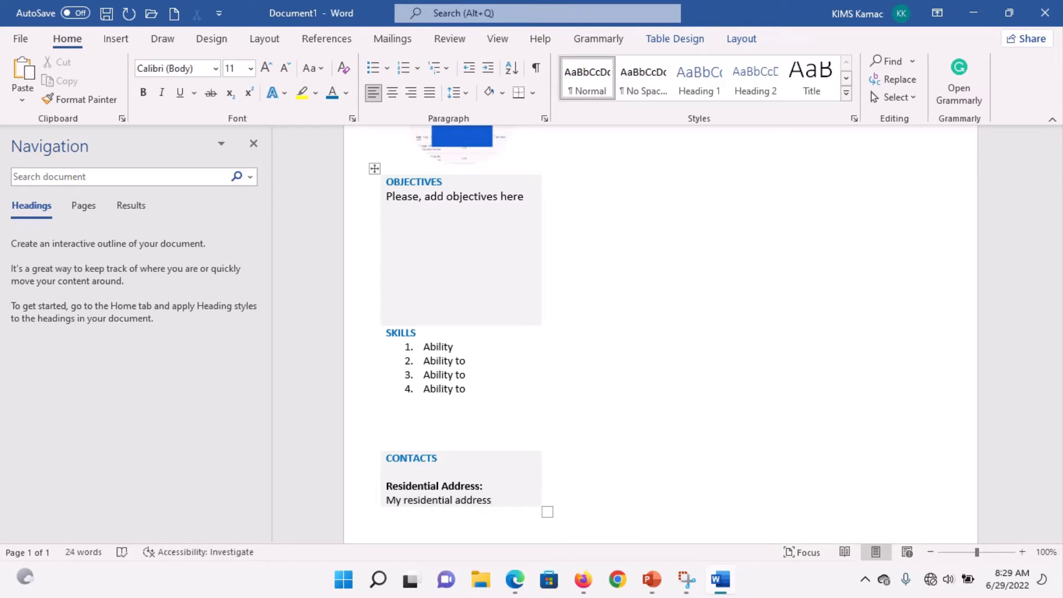
pyautogui.press('Return')
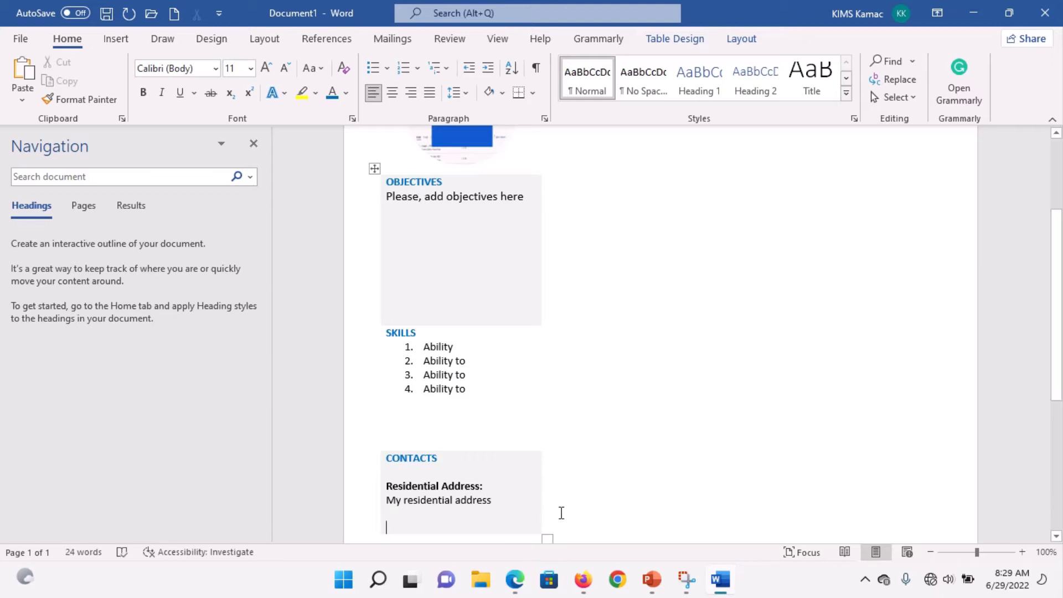
# Step: Add a bold 'Email Address:' label followed by an email address on the next line
pyautogui.hotkey('ctrl', 'b')
pyautogui.write('E')
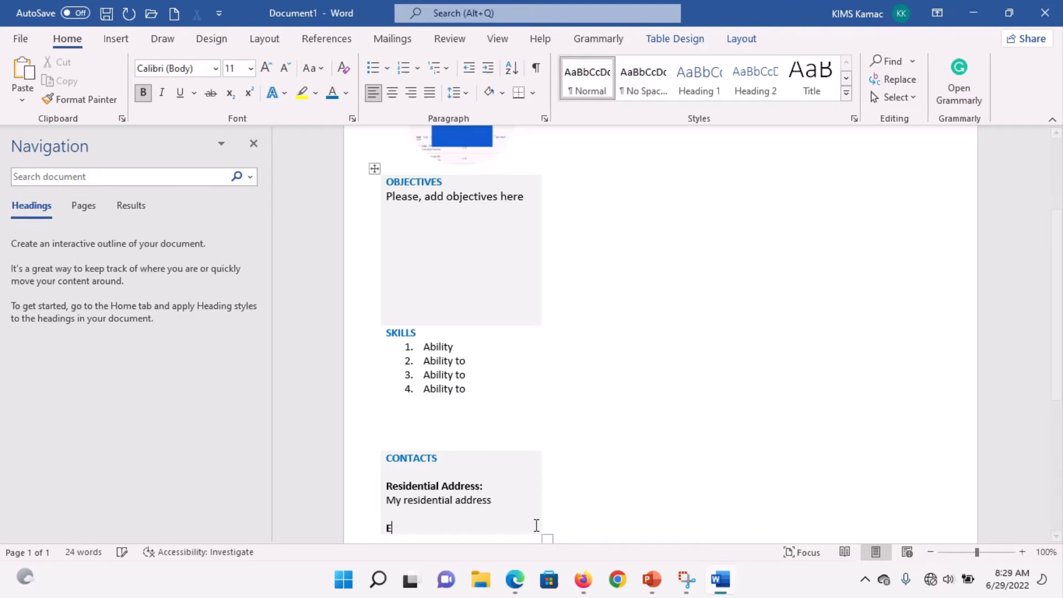
pyautogui.write('mail Address:')
pyautogui.hotkey('ctrl', 'b')
pyautogui.press('Return')
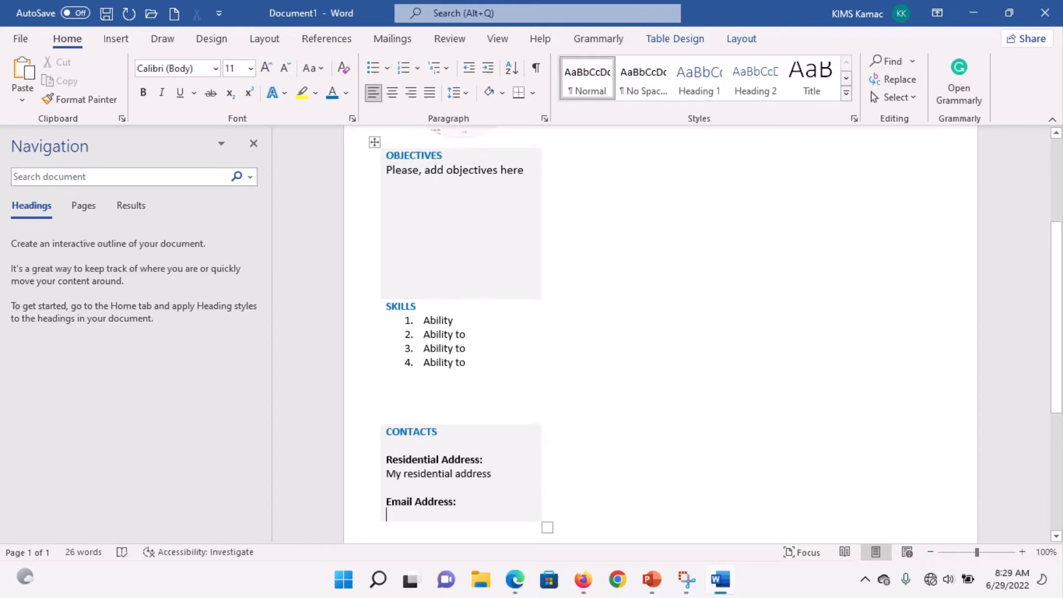
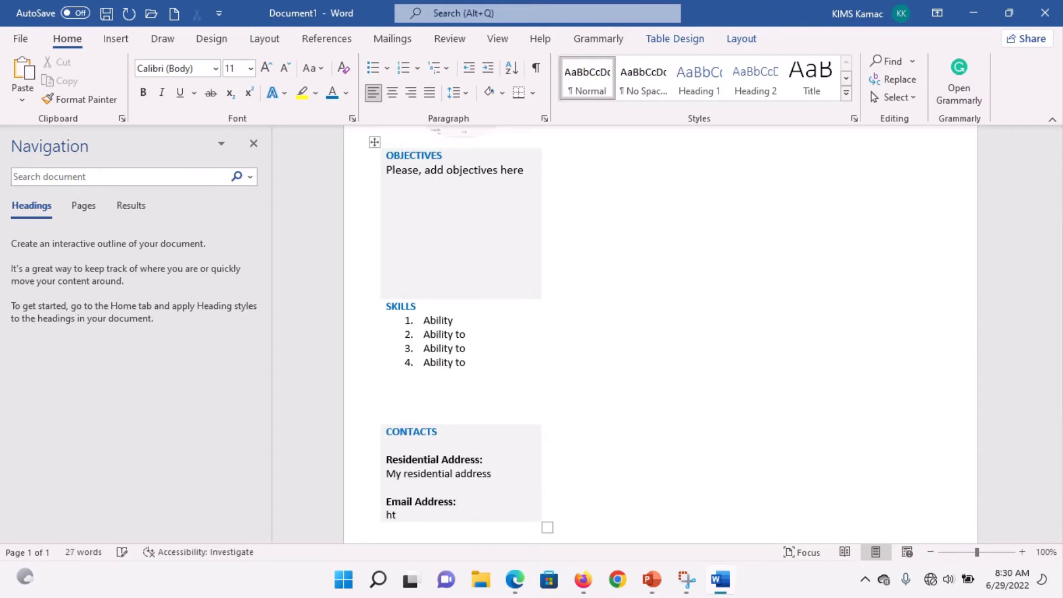
pyautogui.press('Return')
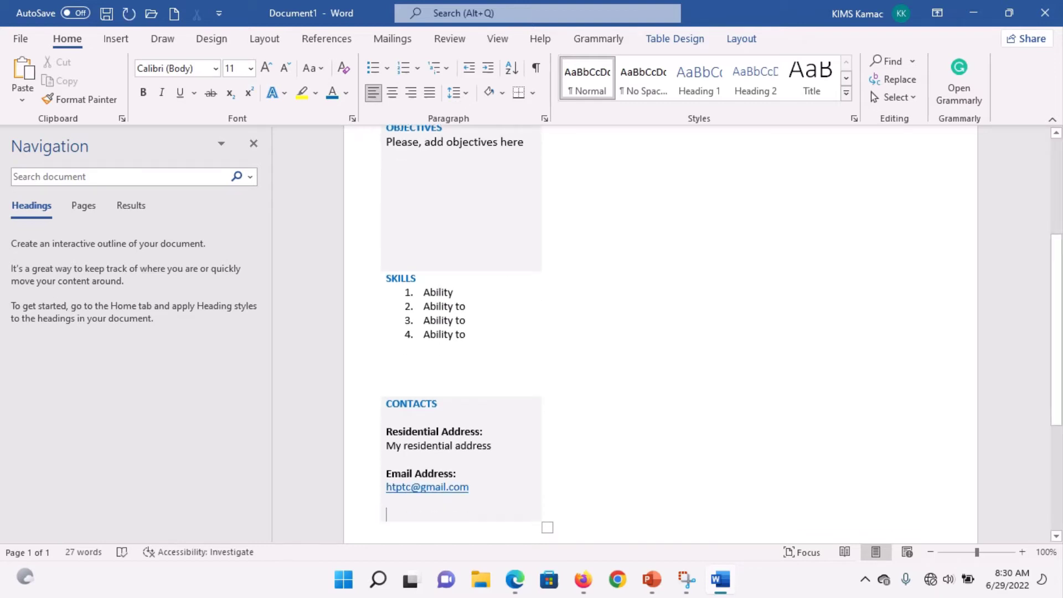
# Step: Add a bold 'Mobile No.:' label with the phone number in regular text beneath it
pyautogui.click(685, 581)
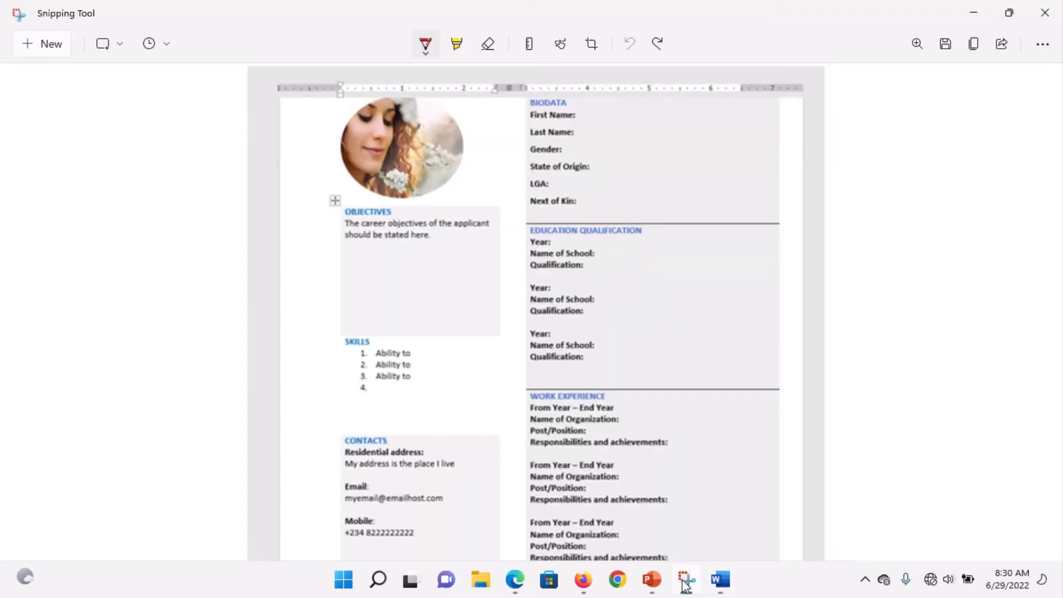
pyautogui.click(719, 582)
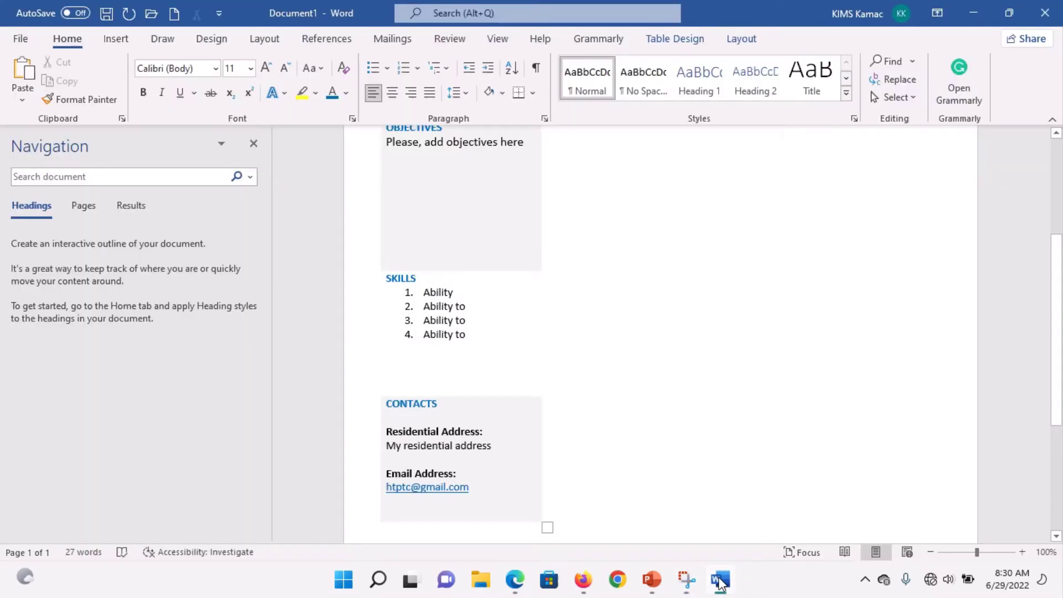
pyautogui.hotkey('ctrl', 'b')
pyautogui.write('M')
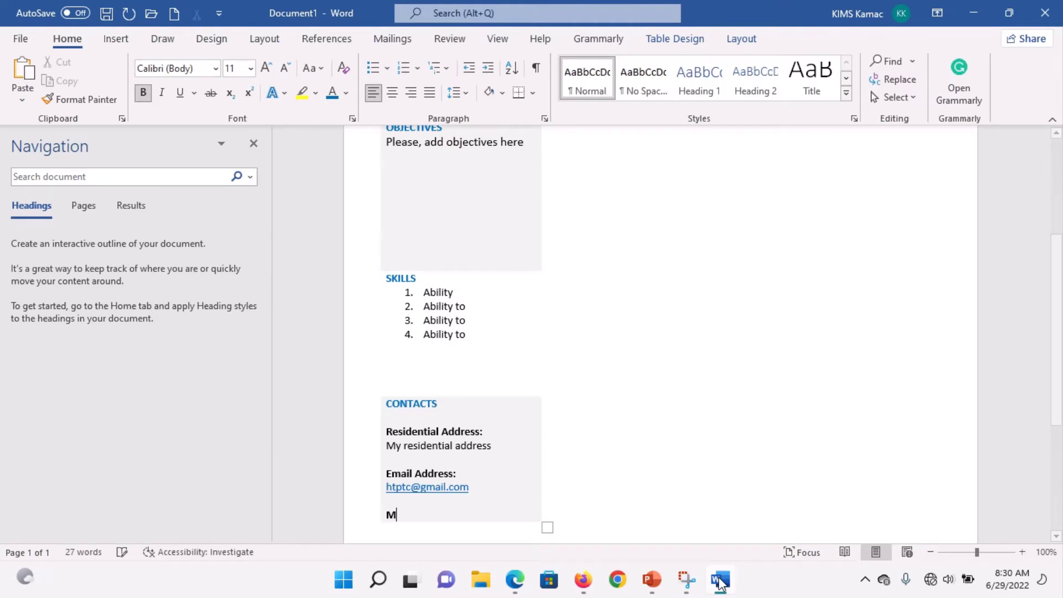
pyautogui.write('obile ')
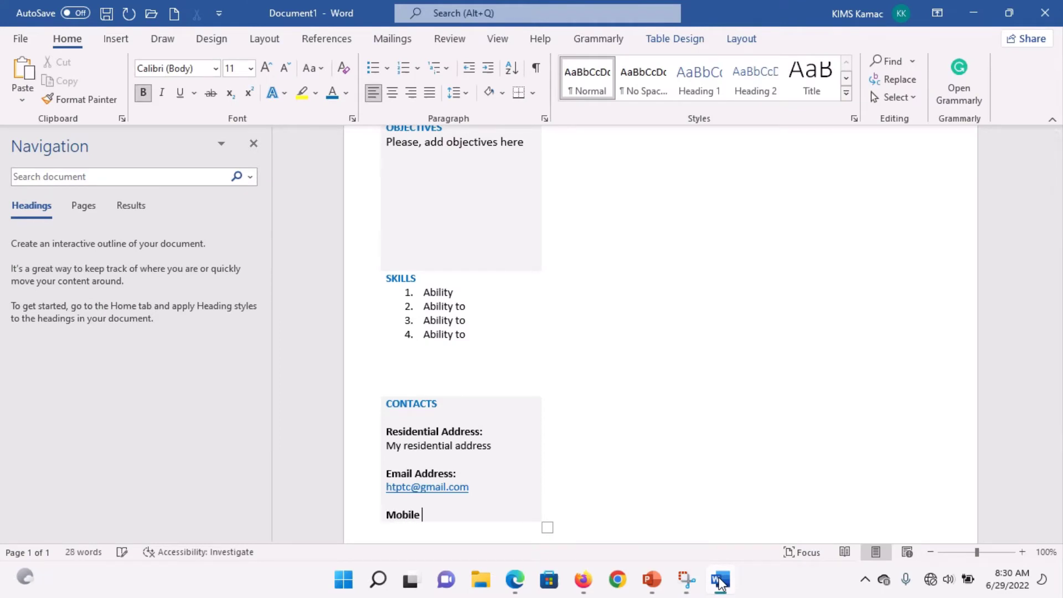
pyautogui.write('No.:')
pyautogui.press('Return')
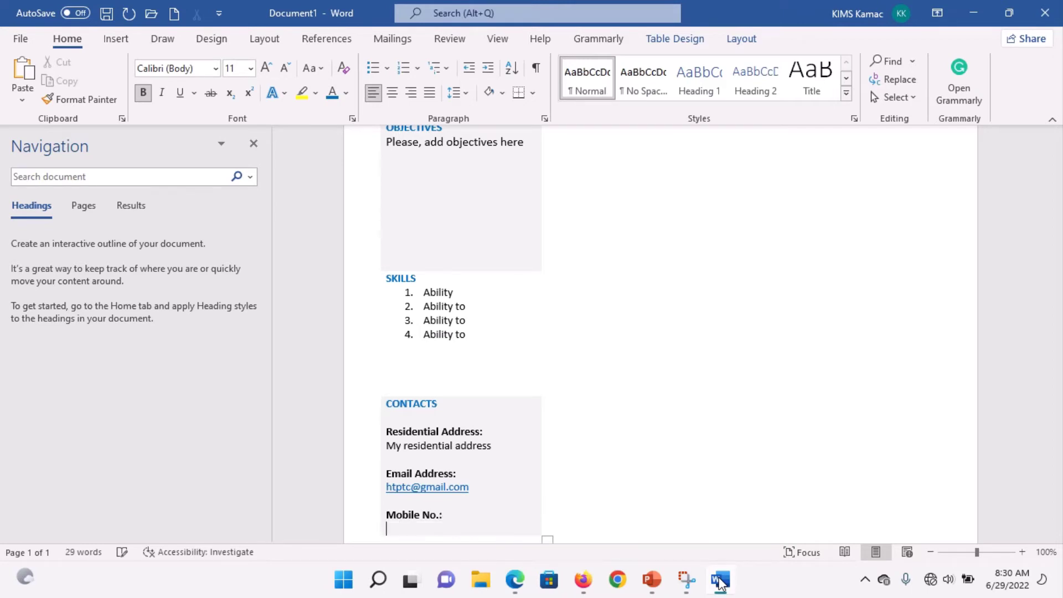
pyautogui.hotkey('ctrl', 'b')
pyautogui.write('0')
pyautogui.press('BackSpace')
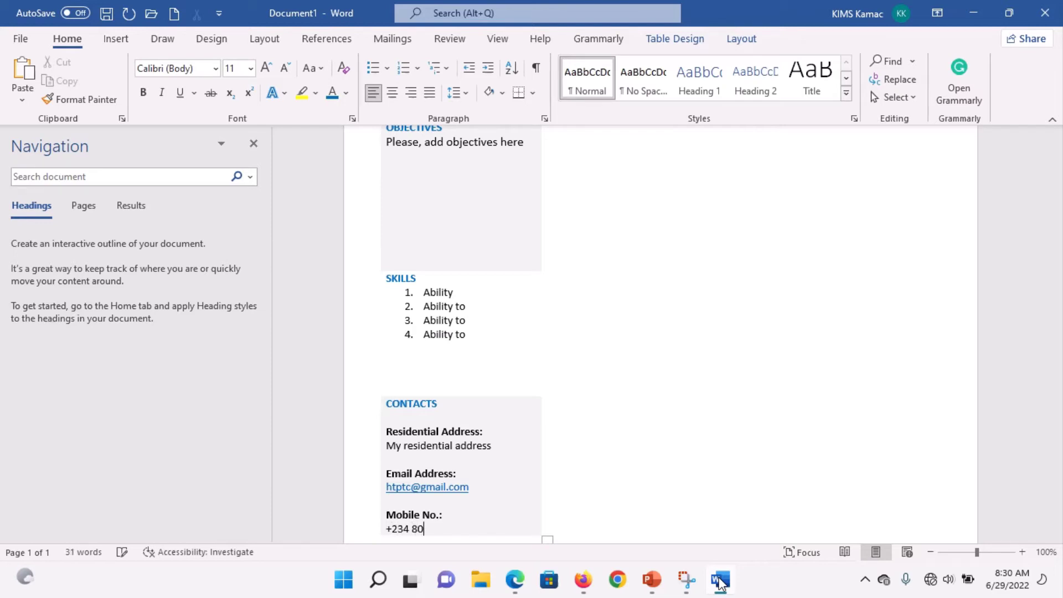
# Step: Compare against the reference resume screenshot again and scroll up the document
pyautogui.click(720, 581)
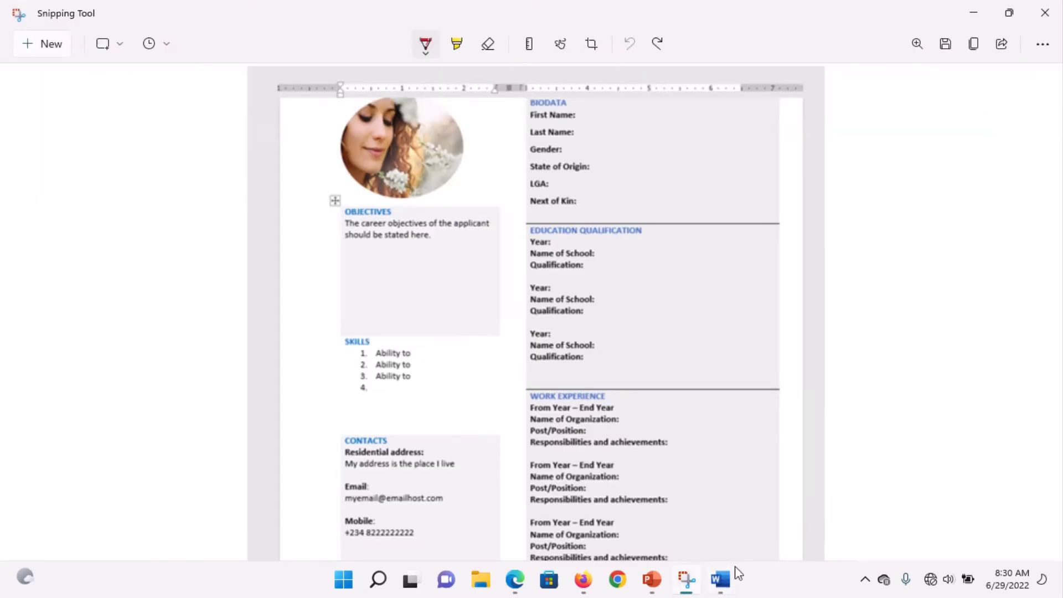
pyautogui.click(721, 582)
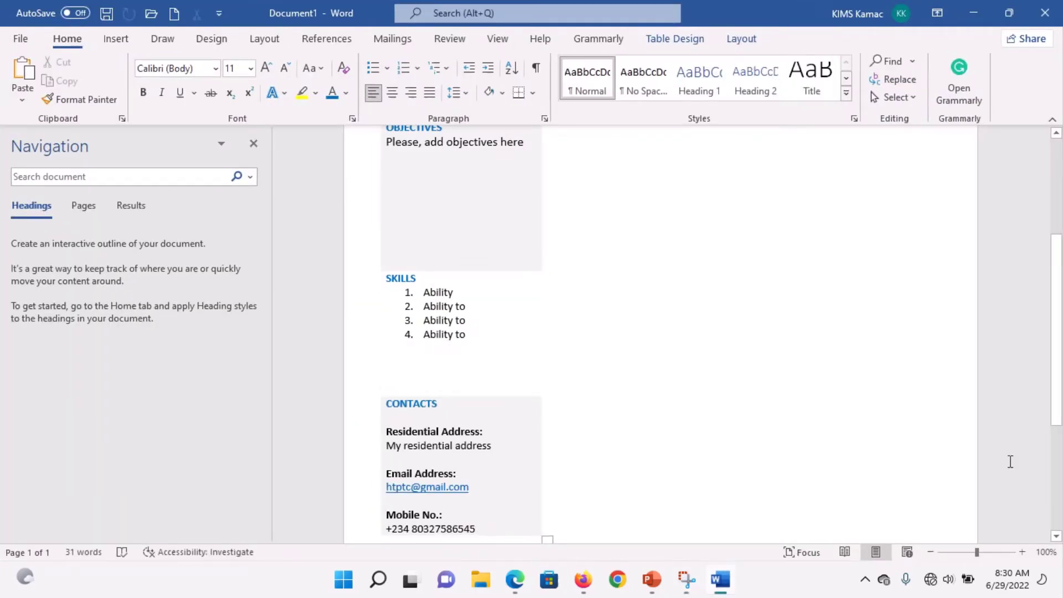
pyautogui.moveTo(1058, 392); pyautogui.dragTo(1060, 369)
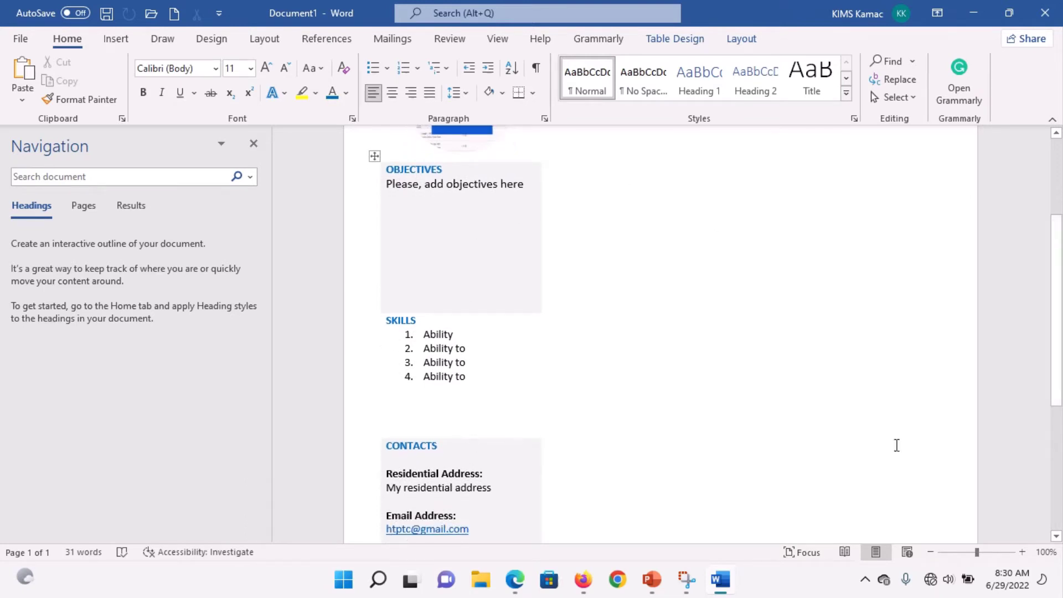
pyautogui.moveTo(1059, 347); pyautogui.dragTo(1059, 272)
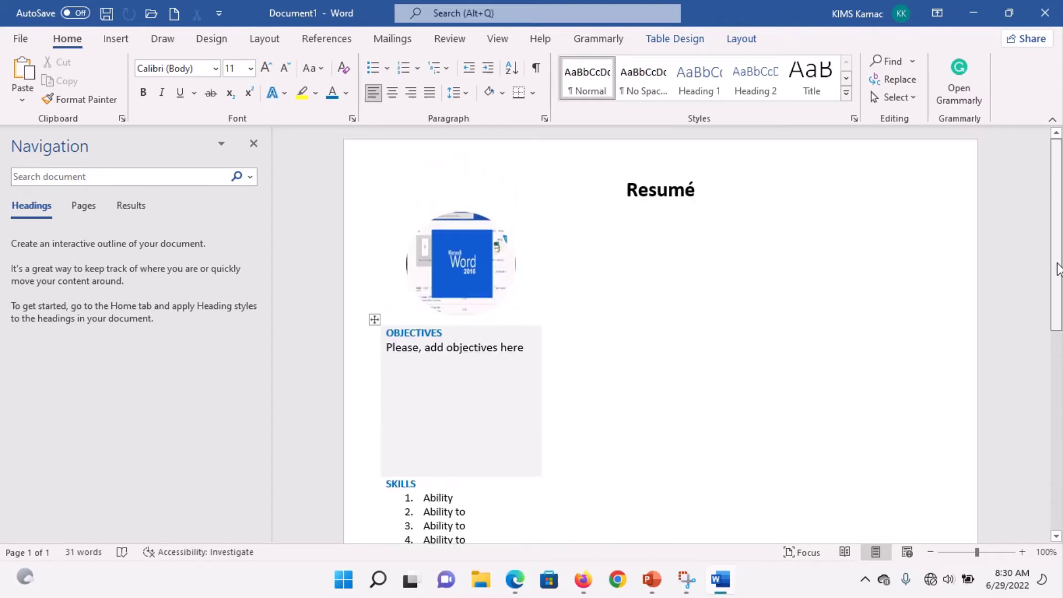
# Step: Insert a column break below the Contacts table, then view the reference résumé screenshot
pyautogui.click(805, 272)
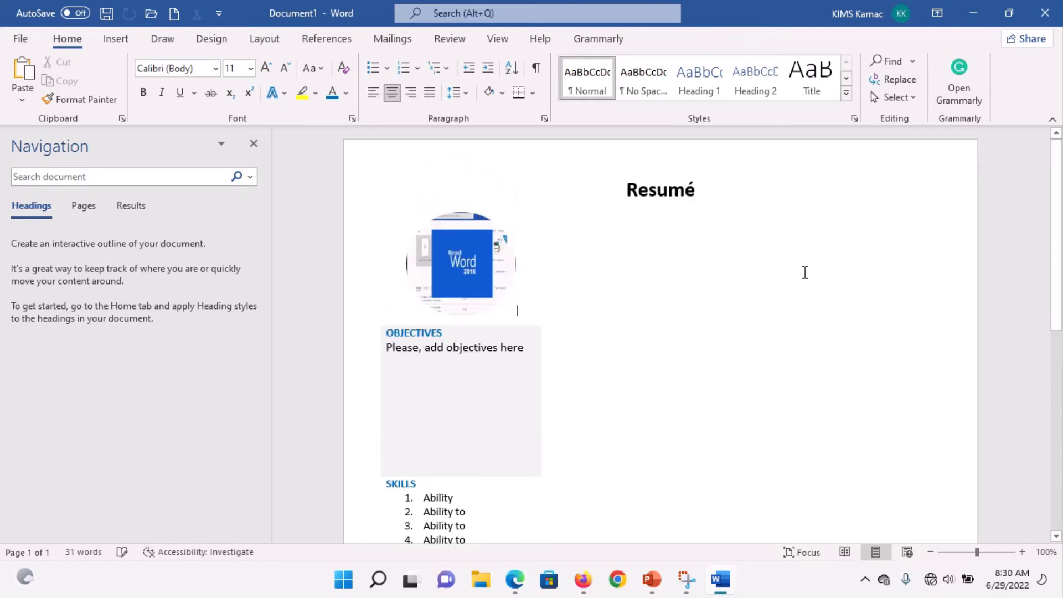
pyautogui.click(494, 513)
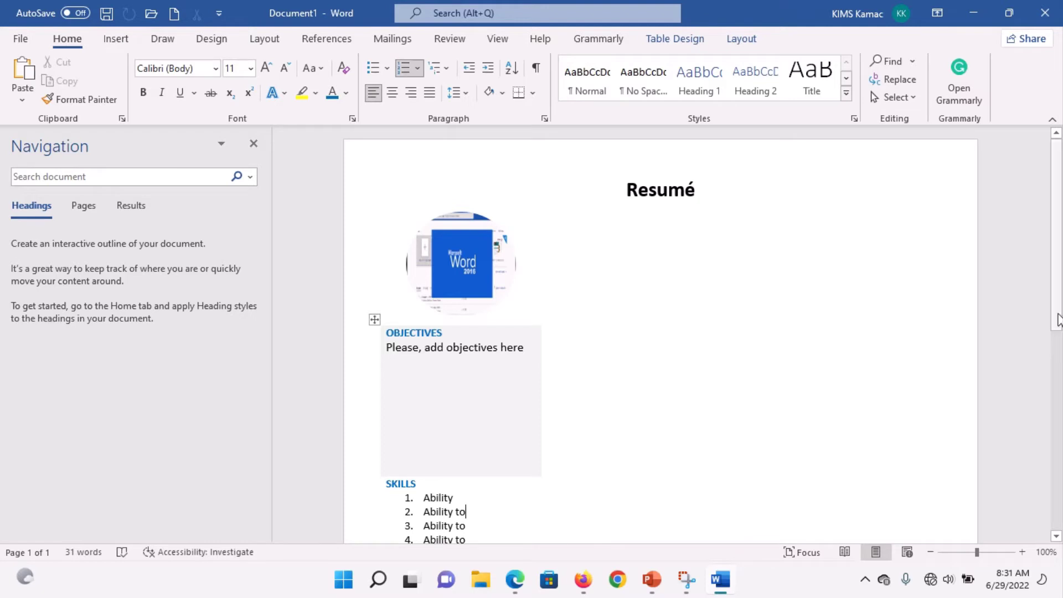
pyautogui.scroll(-5, 1048, 477)
pyautogui.scroll(-2, 1047, 477)
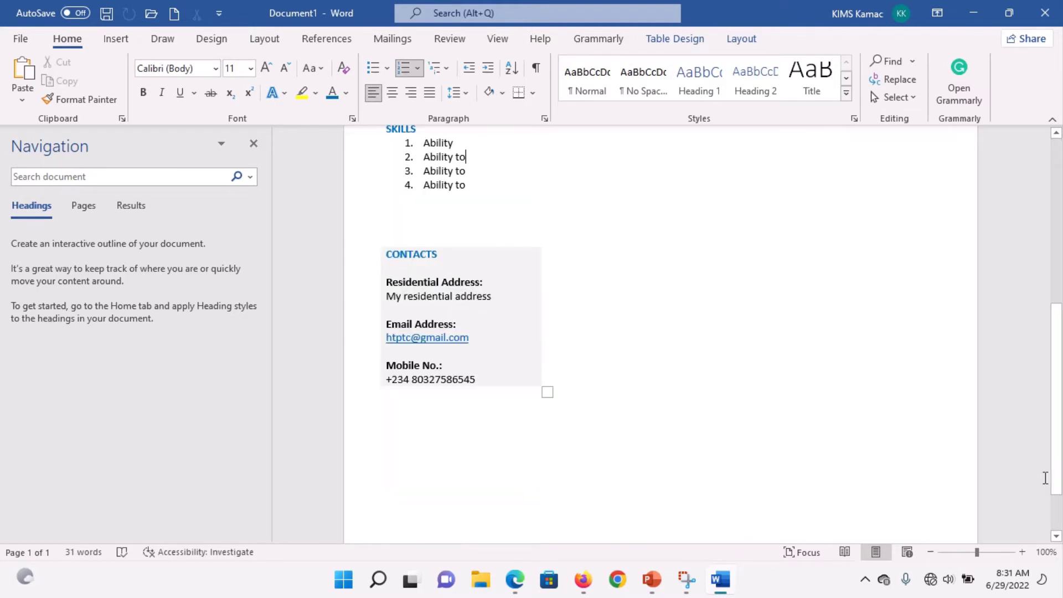
pyautogui.click(468, 428)
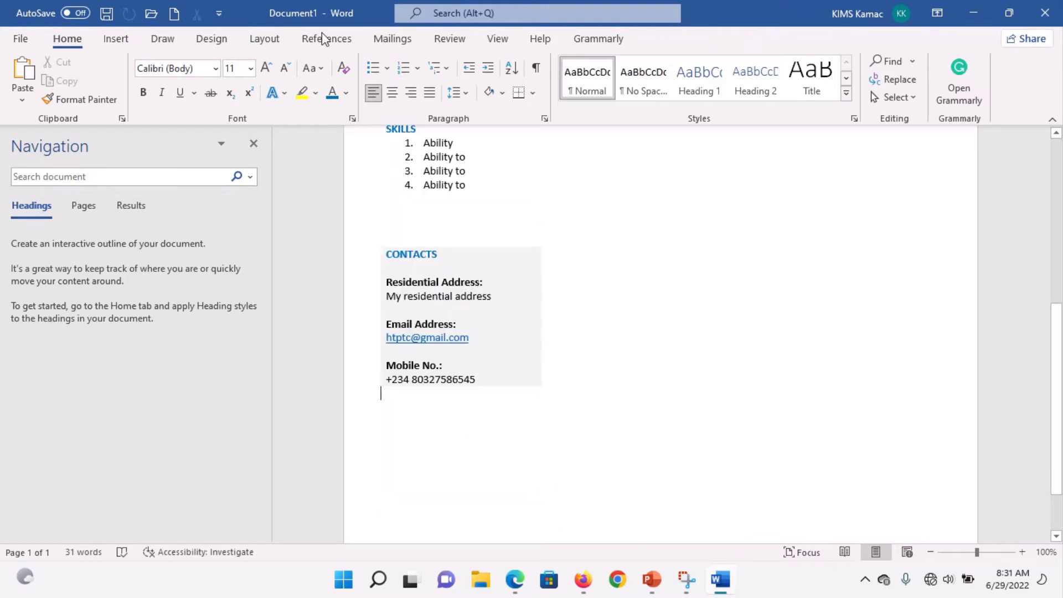
pyautogui.click(271, 41)
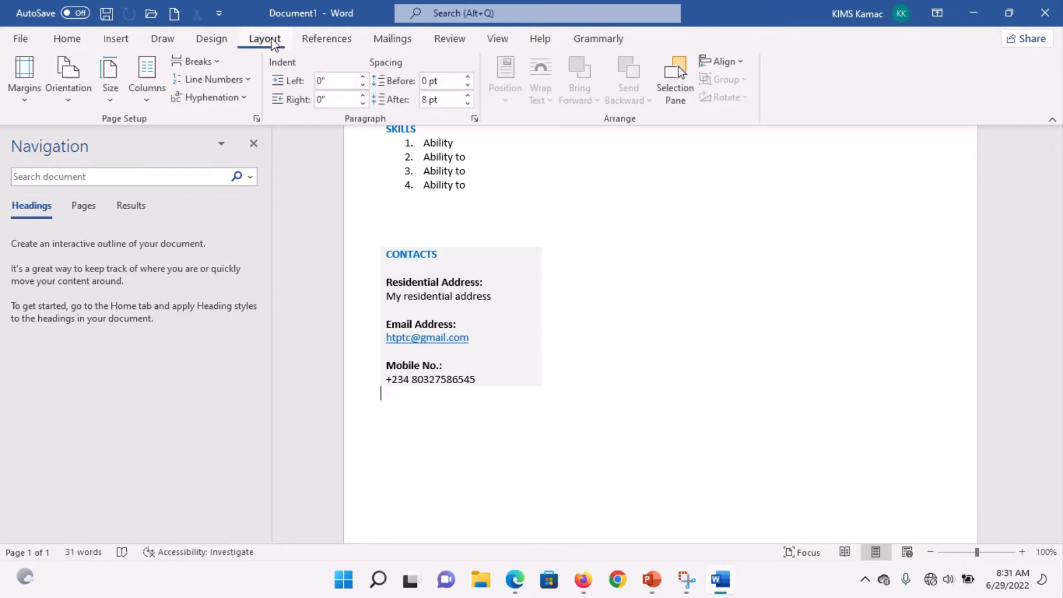
pyautogui.click(214, 62)
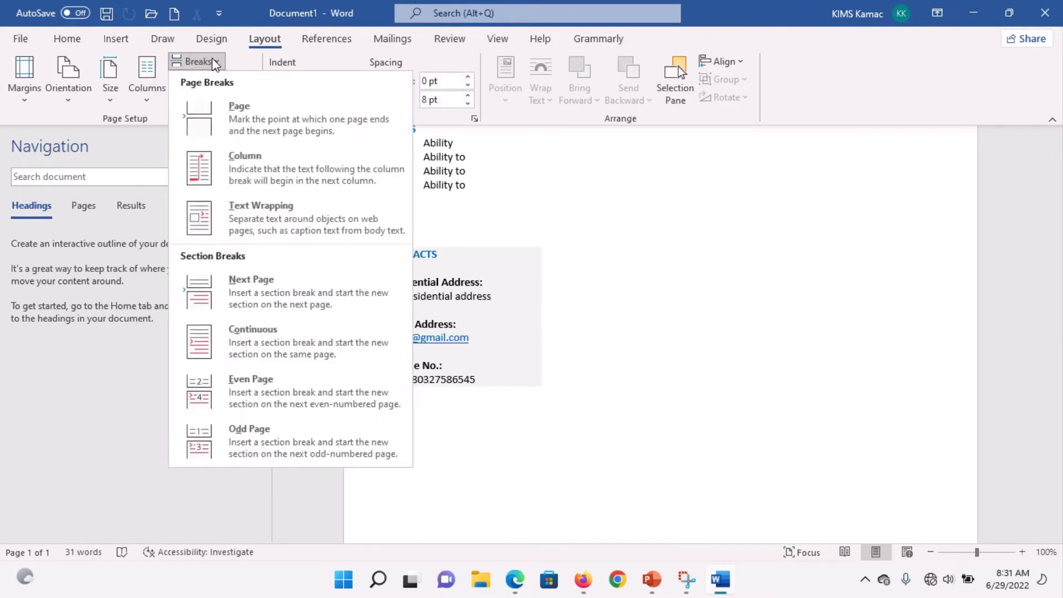
pyautogui.click(273, 170)
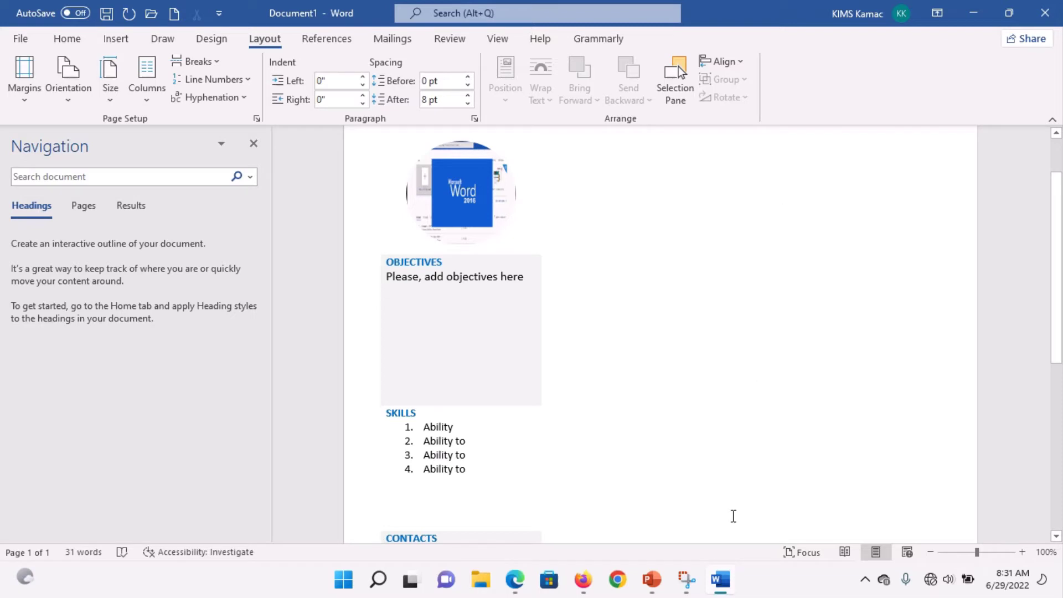
pyautogui.click(686, 585)
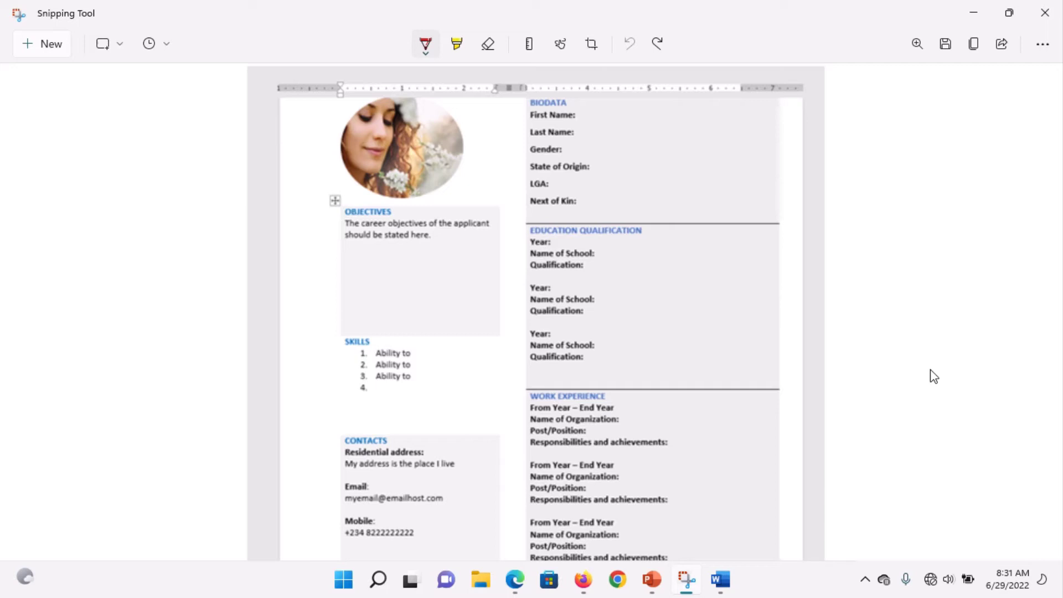
# Step: Insert a 1x3 table in the right column and stretch it to fill the space beside the image
pyautogui.click(720, 580)
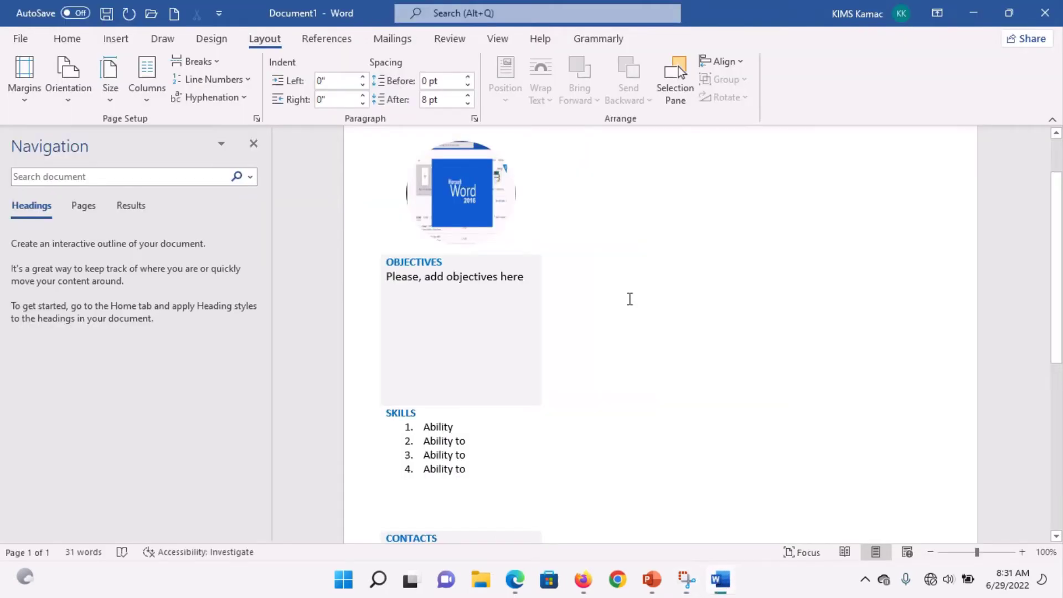
pyautogui.click(116, 39)
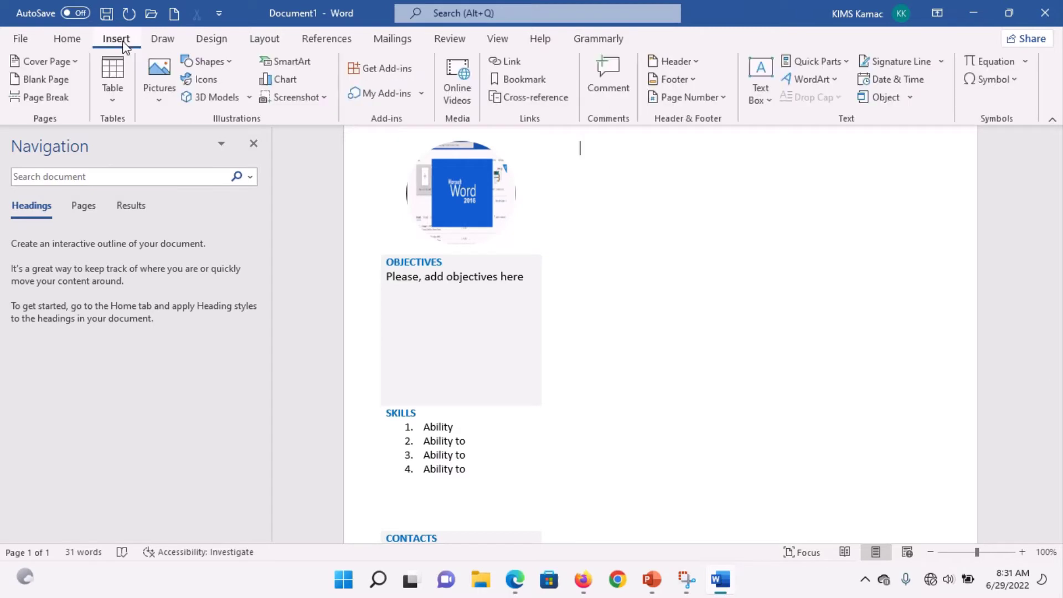
pyautogui.click(111, 101)
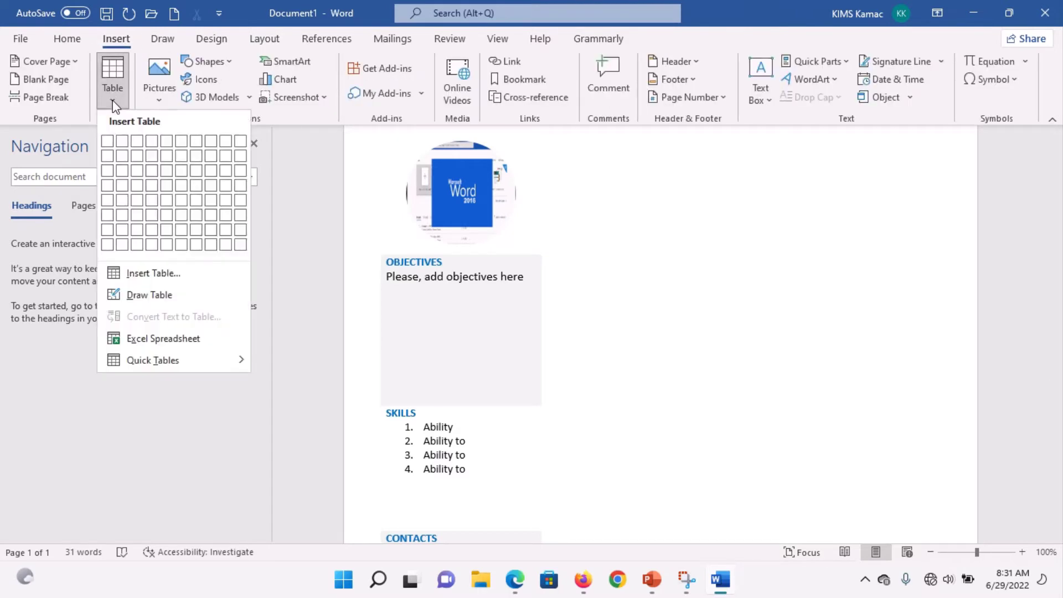
pyautogui.click(109, 174)
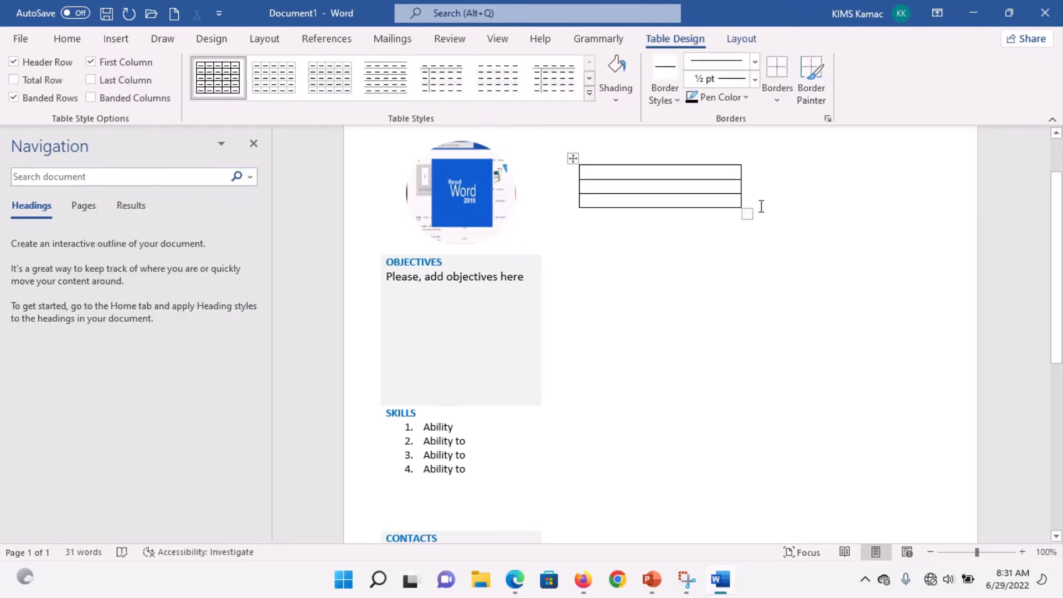
pyautogui.moveTo(750, 213); pyautogui.dragTo(943, 533)
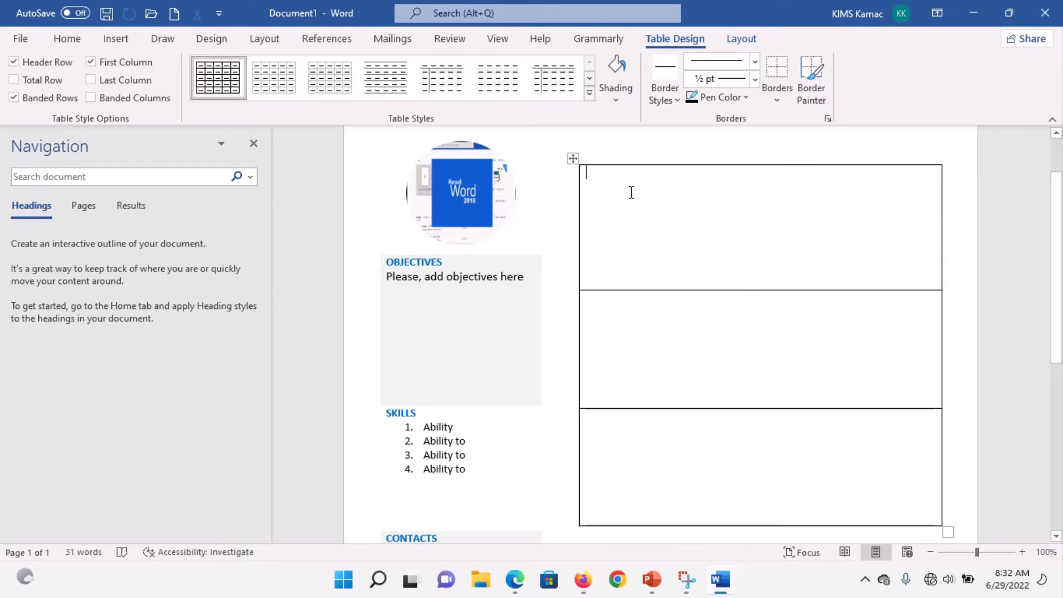
# Step: Remove the right-hand table's left, right, top and bottom borders in Borders and Shading
pyautogui.click(573, 159)
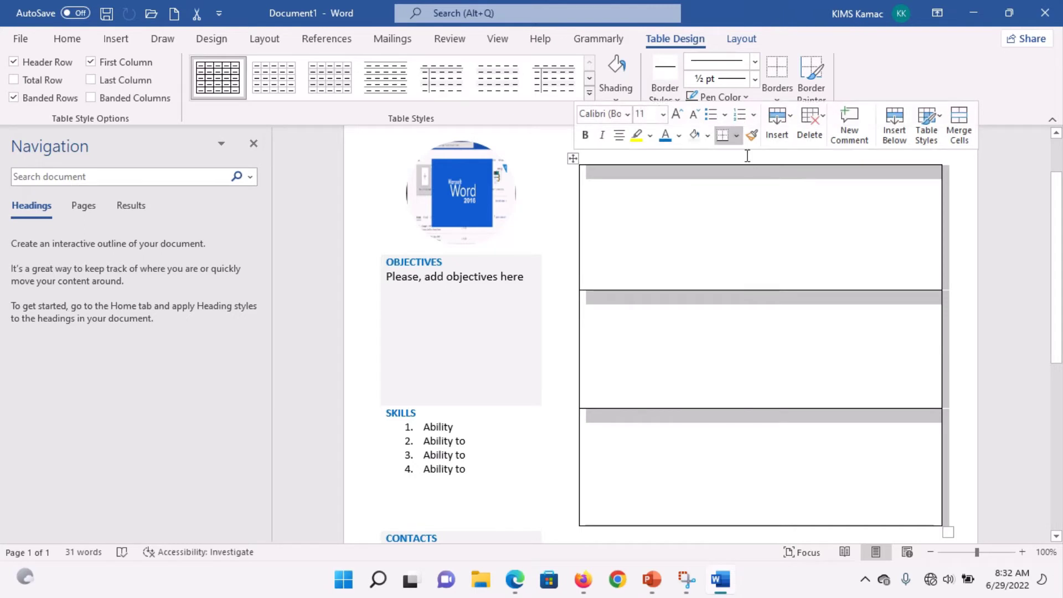
pyautogui.click(736, 135)
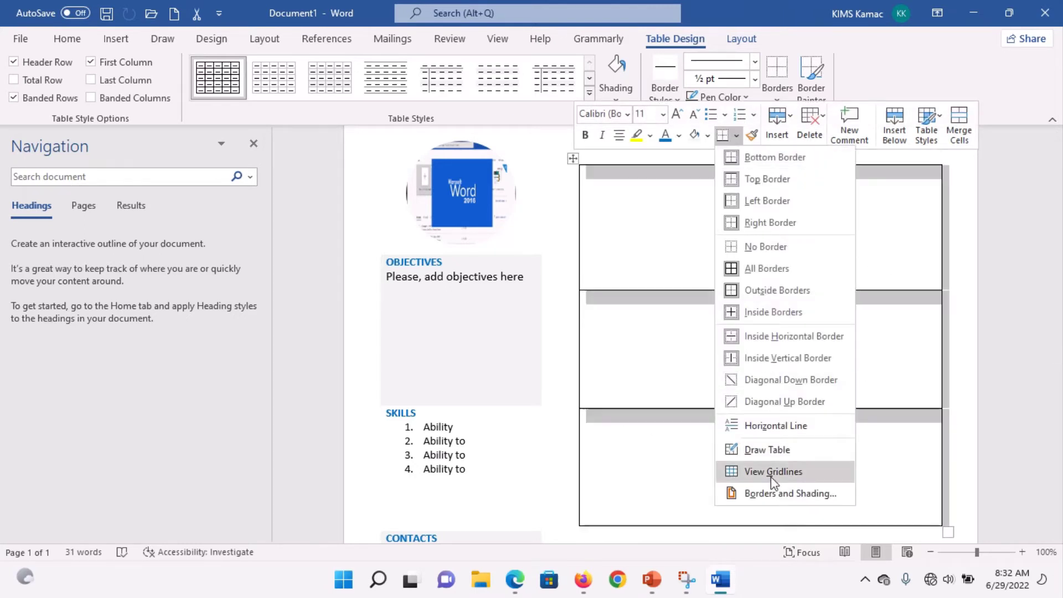
pyautogui.click(813, 494)
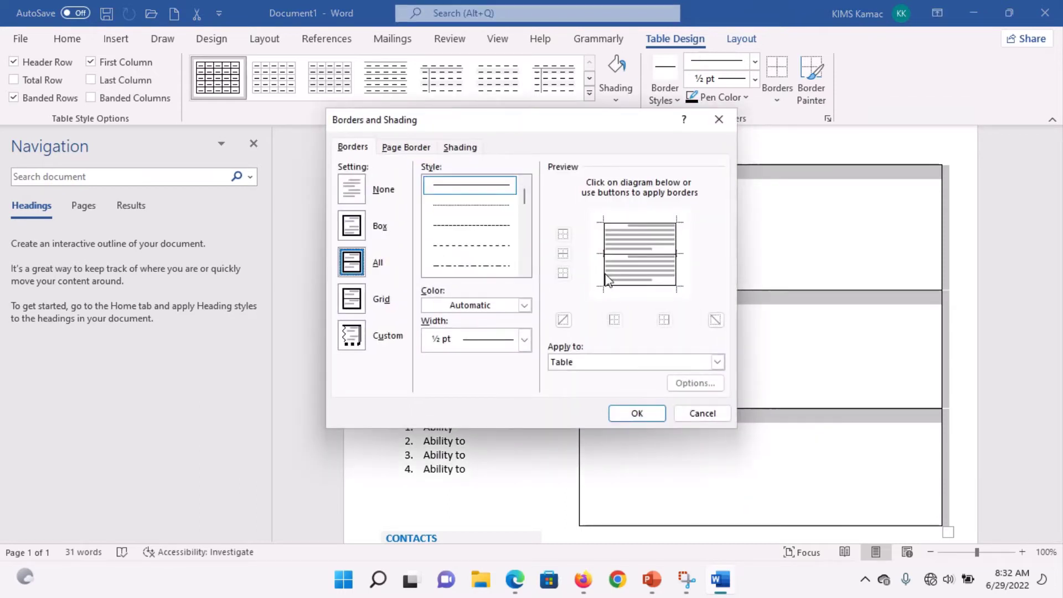
pyautogui.click(603, 274)
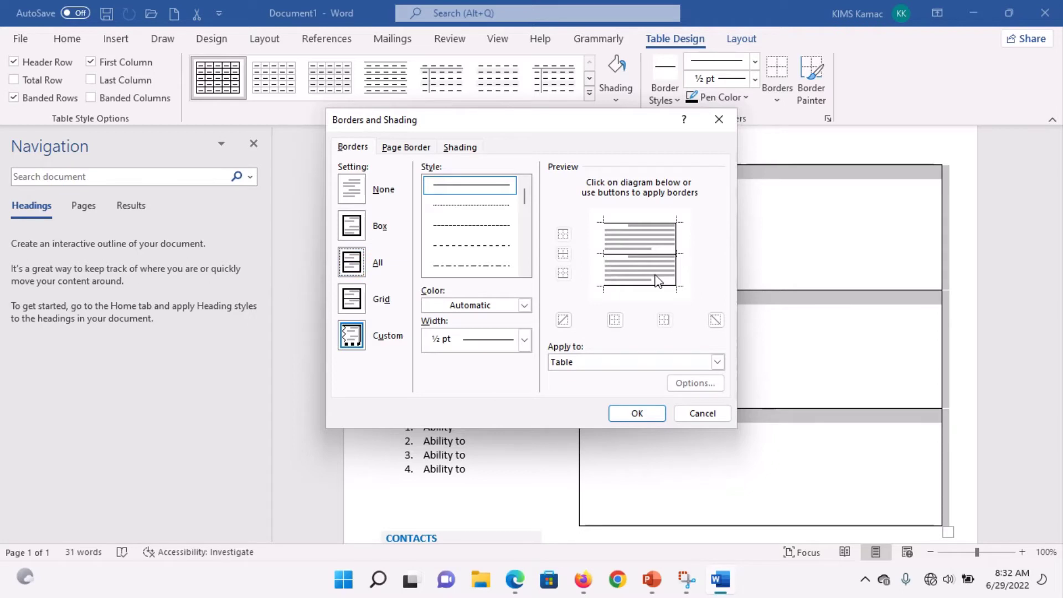
pyautogui.click(676, 272)
pyautogui.click(640, 222)
pyautogui.click(638, 287)
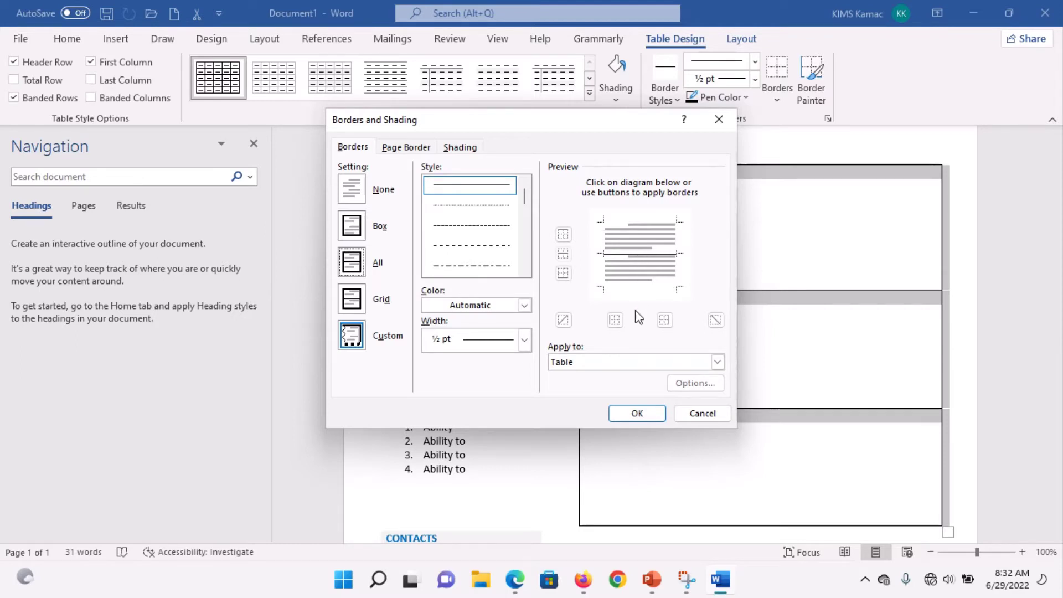
pyautogui.click(637, 414)
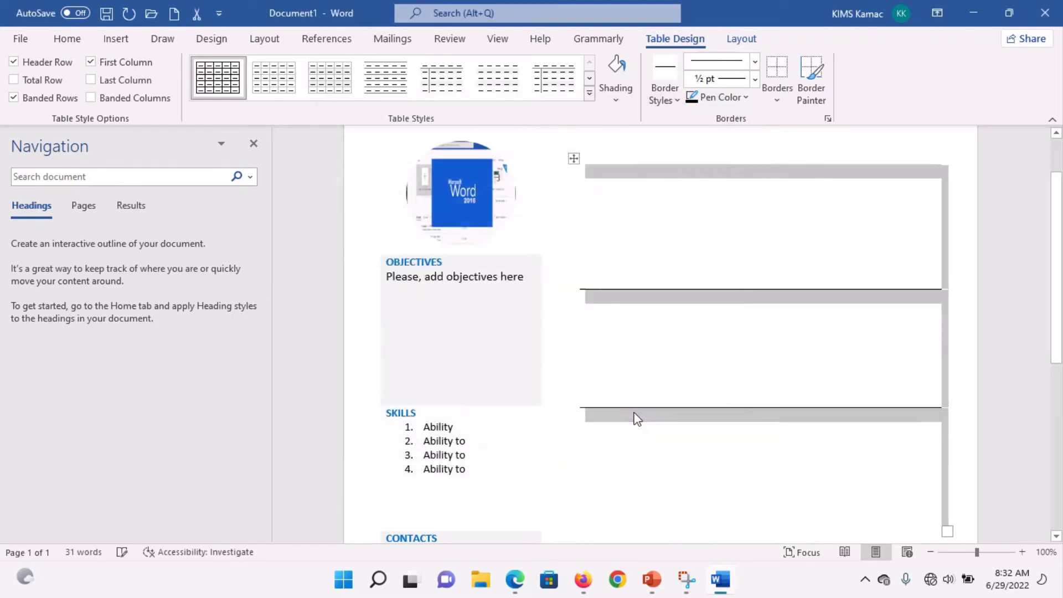
pyautogui.click(785, 305)
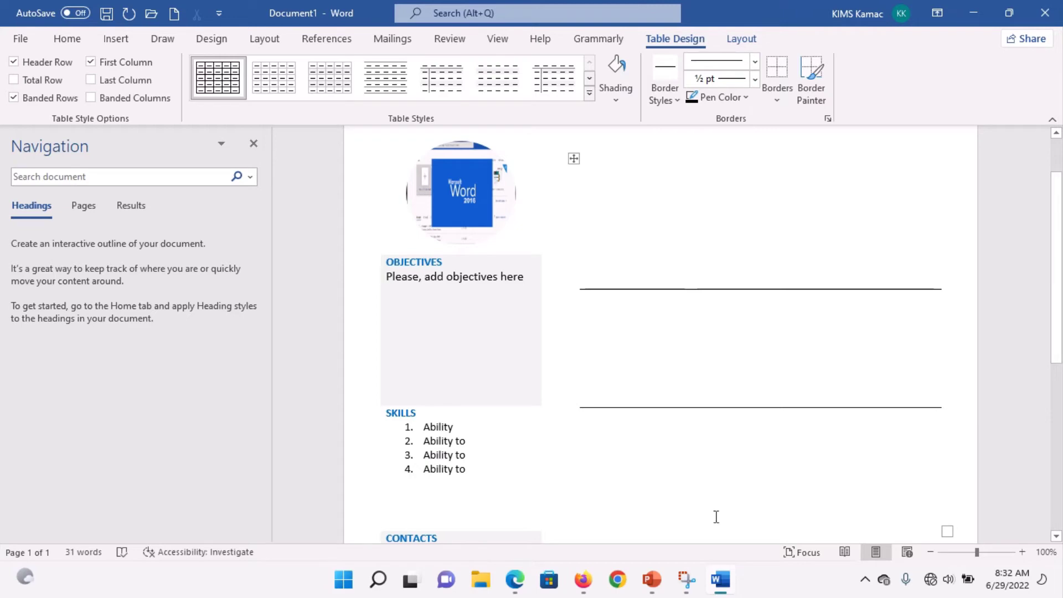
# Step: Type the BIODATA heading in the top right cell
pyautogui.click(720, 585)
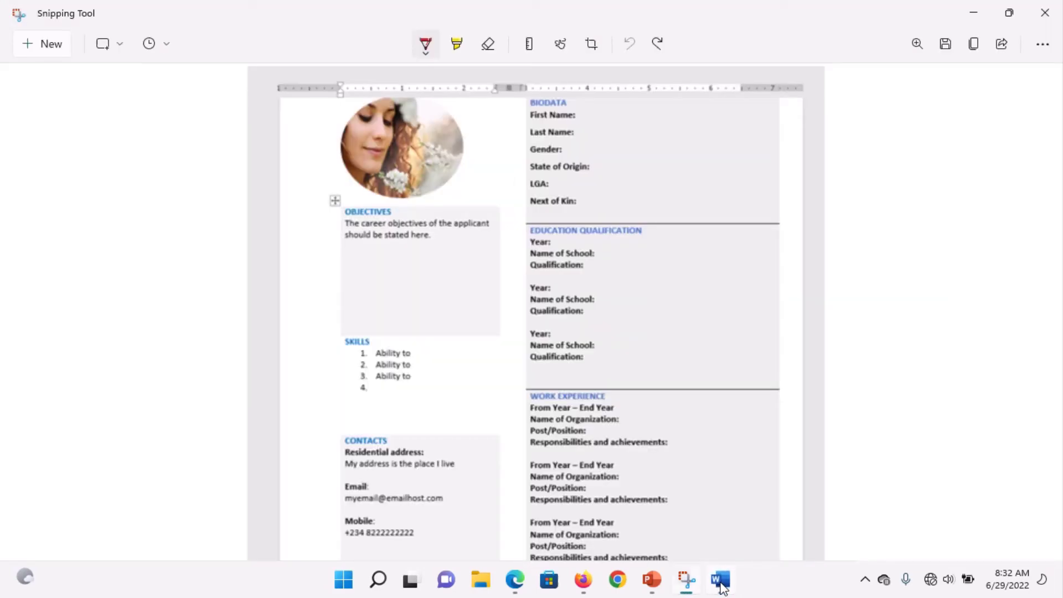
pyautogui.click(721, 581)
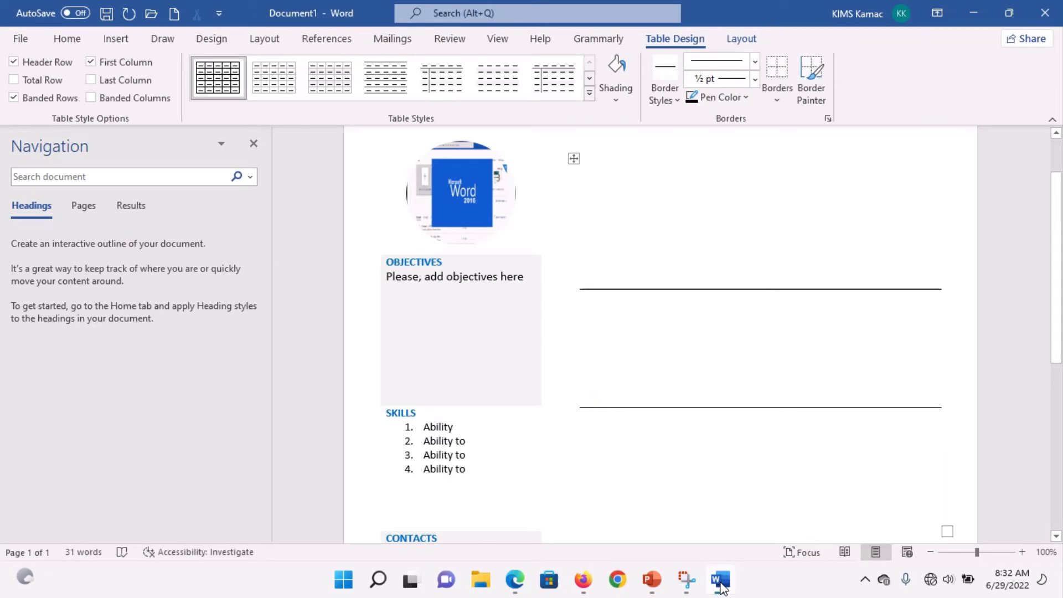
pyautogui.write('BIODA')
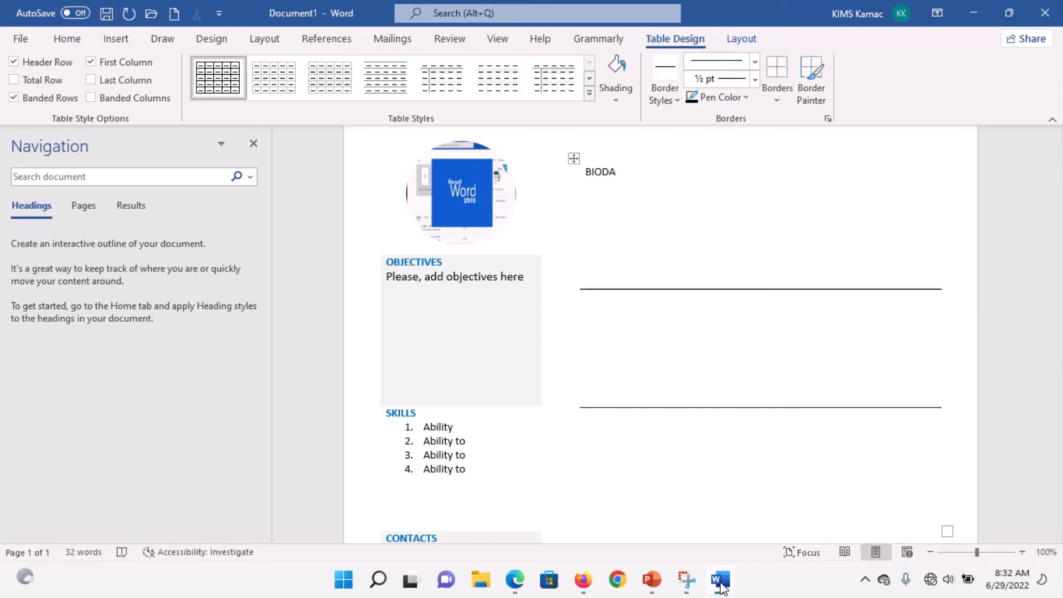
pyautogui.write('TA')
pyautogui.press('Return')
# Step: Add 'First Name:' and 'Last Name:' lines beneath BIODATA
pyautogui.click(721, 581)
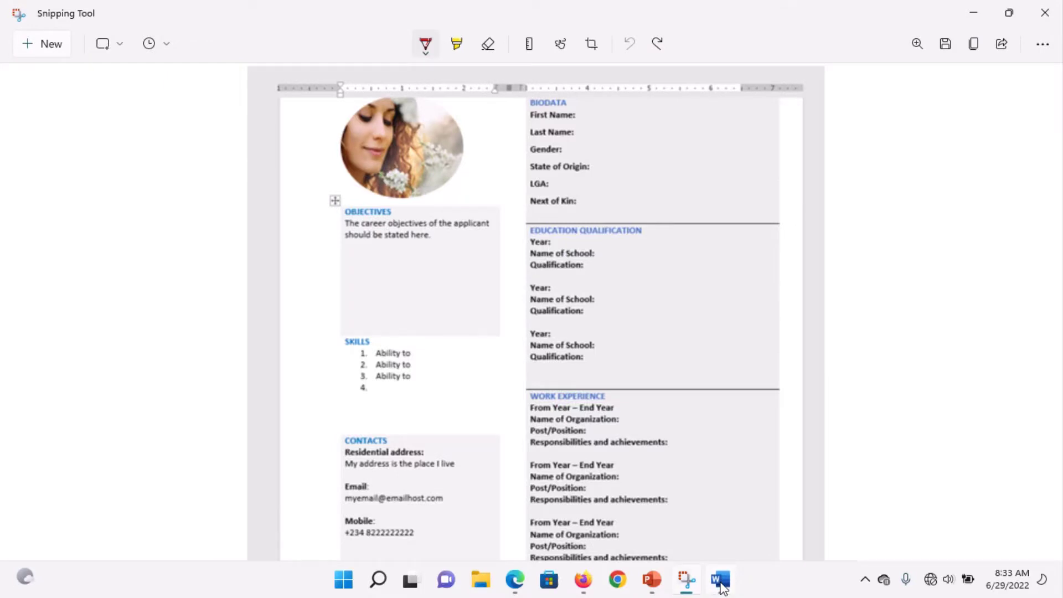
pyautogui.click(722, 581)
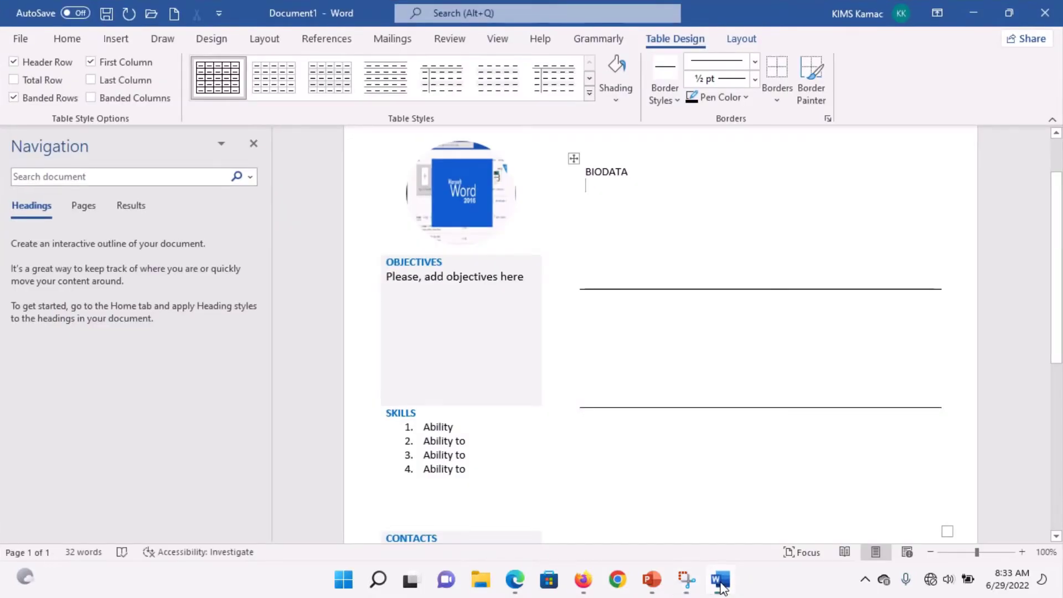
pyautogui.press('Return')
pyautogui.write('Fi')
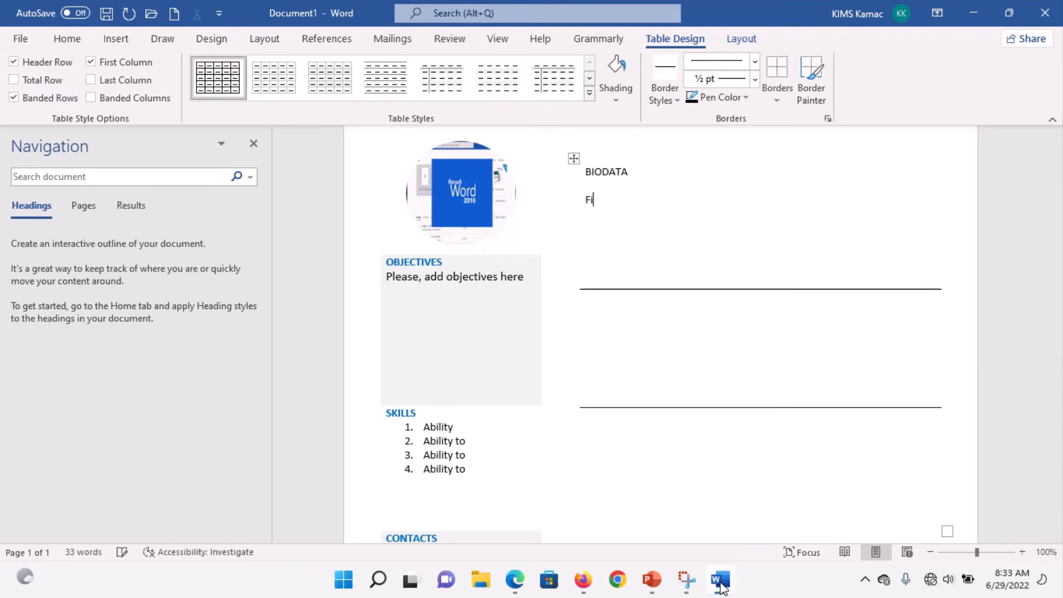
pyautogui.write('rst Name:')
pyautogui.hotkey('shift', 'Up')
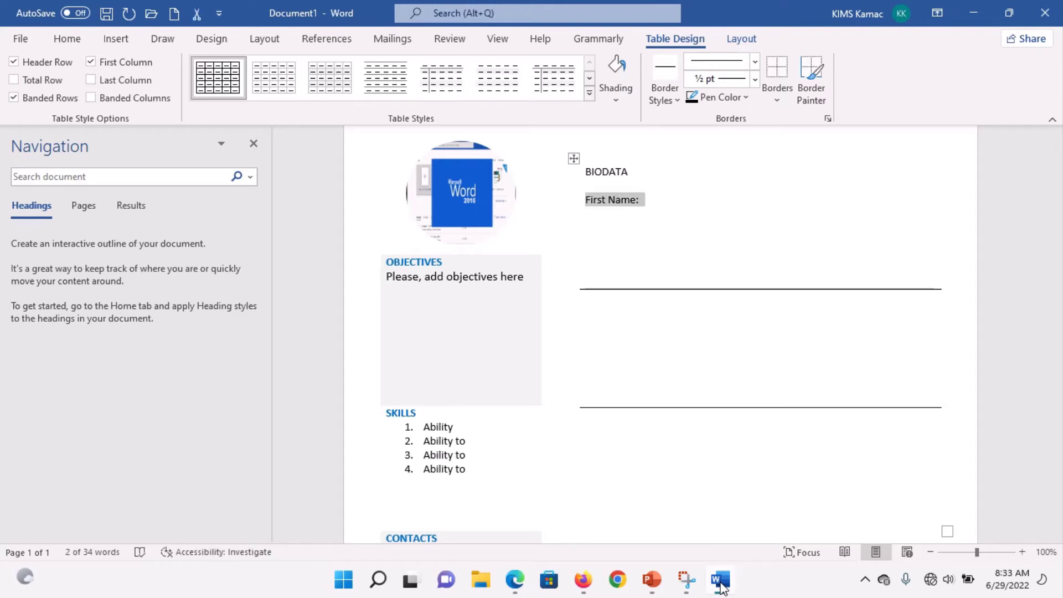
pyautogui.hotkey('shift', 'Down')
pyautogui.press('Right')
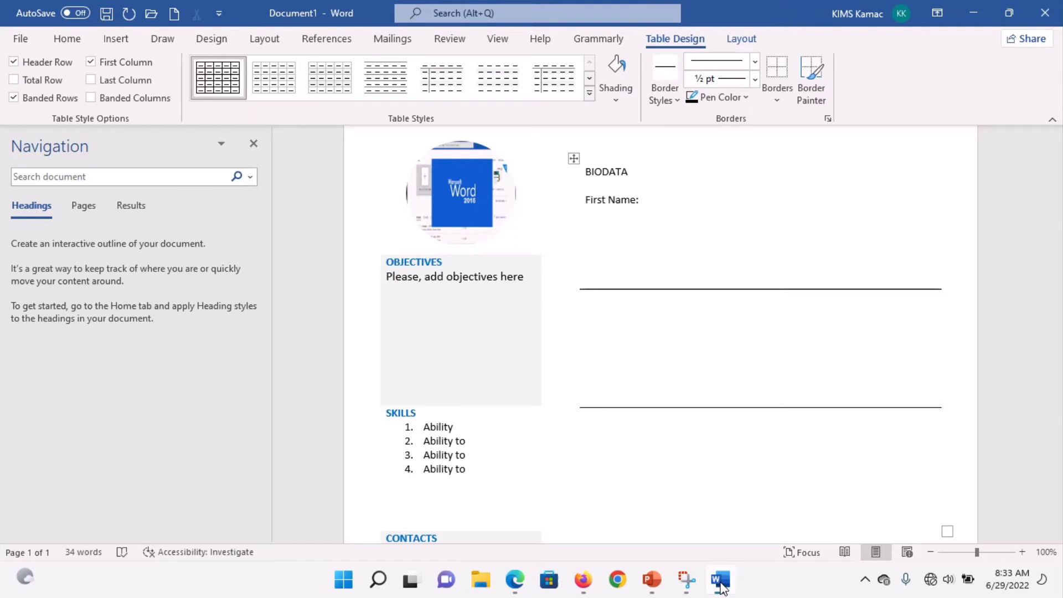
pyautogui.write('Last Name:')
# Step: Copy the OBJECTIVES heading formatting onto BIODATA with Format Painter
pyautogui.doubleClick(410, 262)
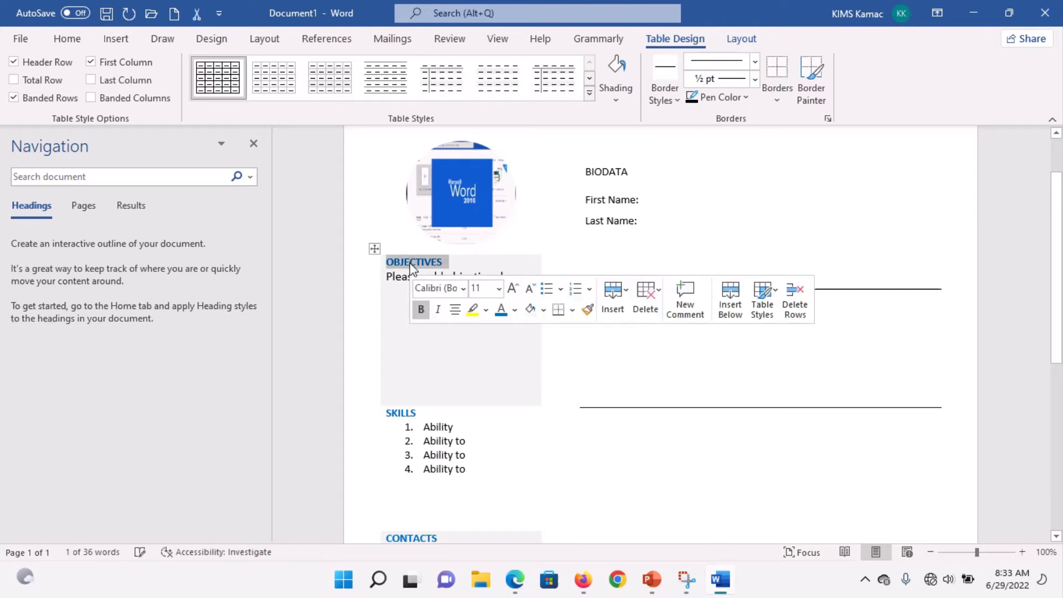
pyautogui.click(587, 309)
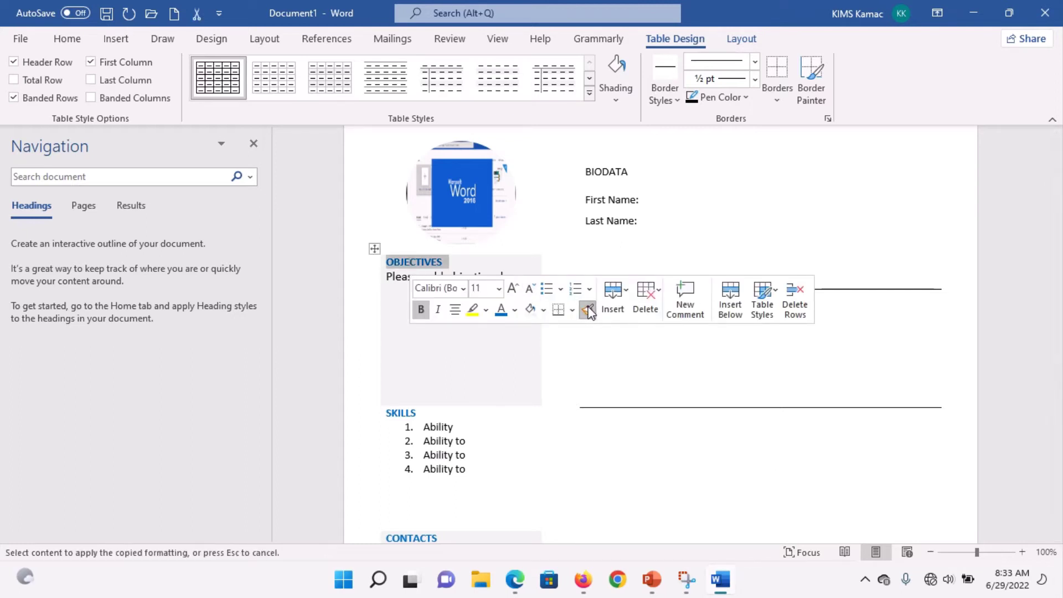
pyautogui.click(597, 172)
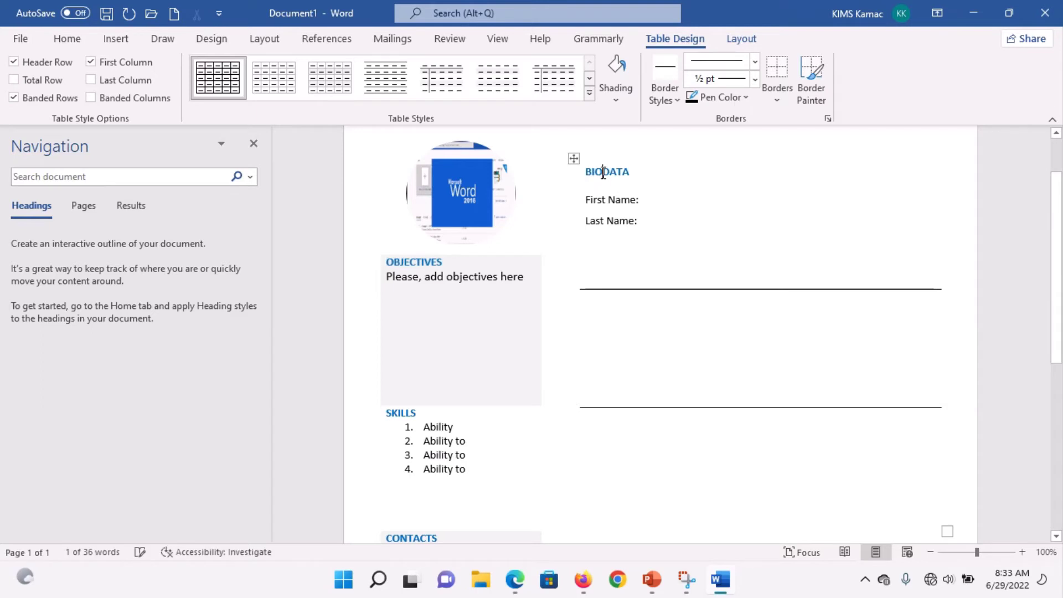
pyautogui.click(650, 245)
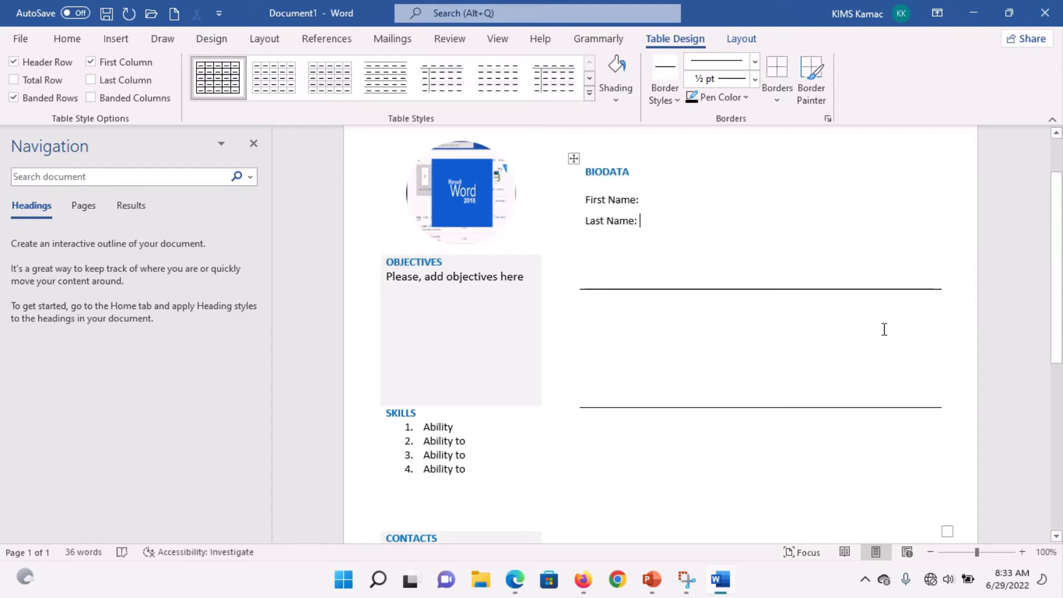
pyautogui.moveTo(1058, 326); pyautogui.dragTo(1058, 368)
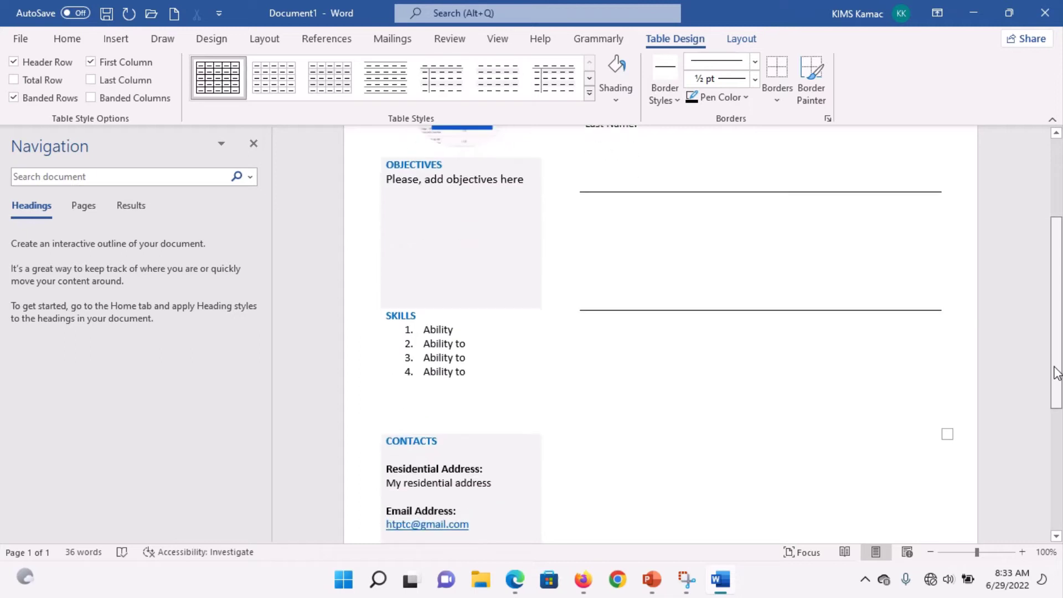
# Step: Paint the Residential label's bold formatting onto First Name: and the whole BIODATA cell
pyautogui.doubleClick(417, 470)
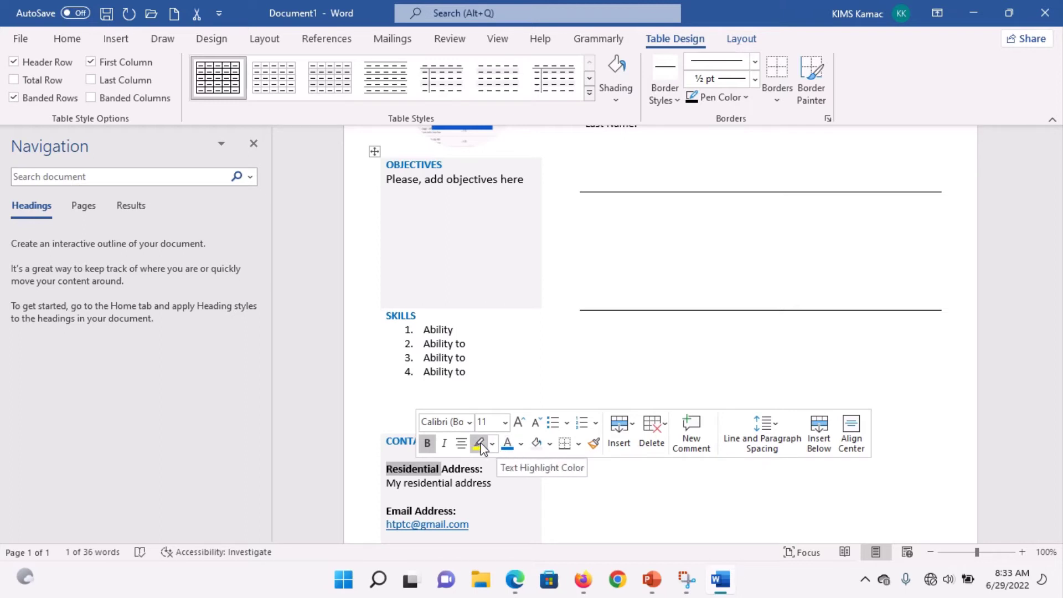
pyautogui.click(592, 445)
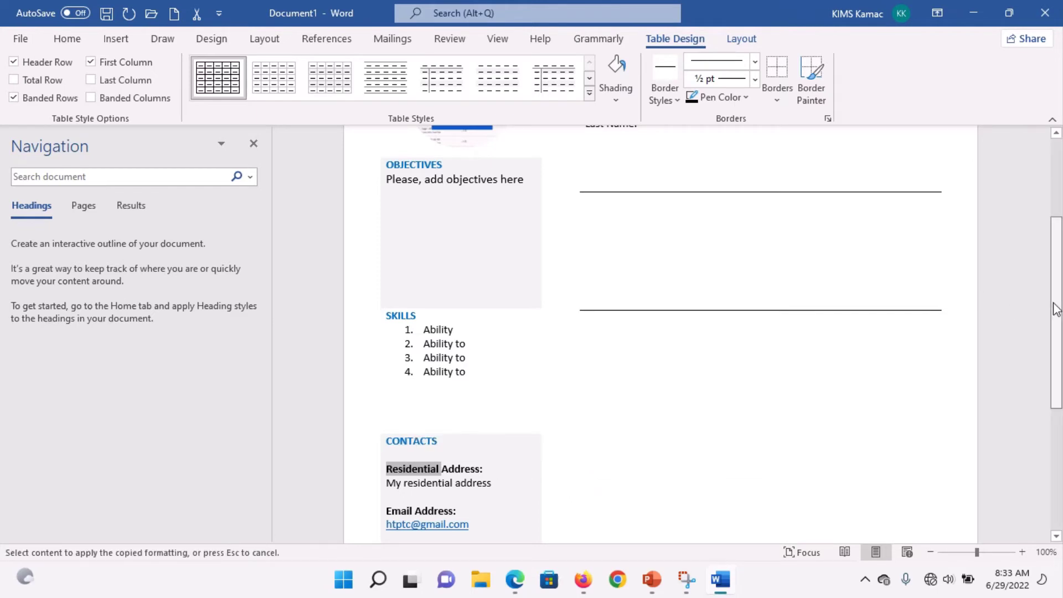
pyautogui.scroll(3, 1056, 308)
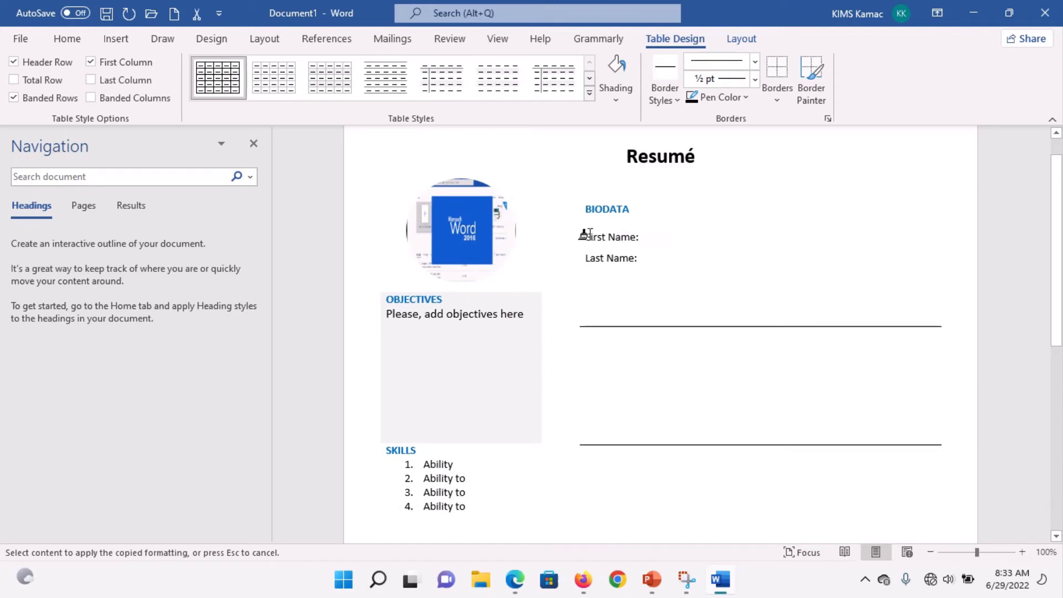
pyautogui.moveTo(579, 237); pyautogui.dragTo(631, 241)
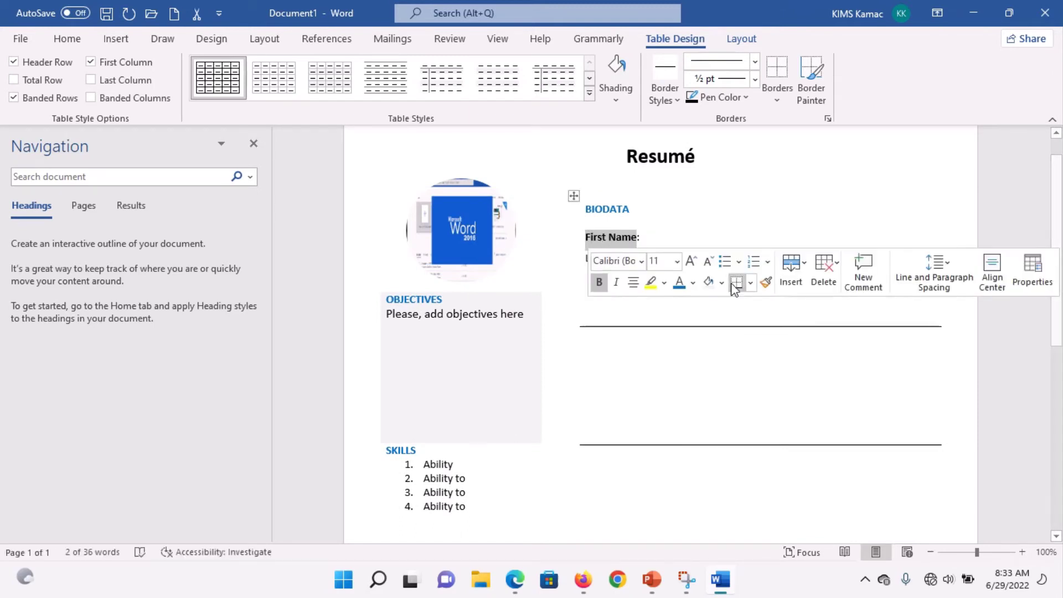
pyautogui.click(766, 282)
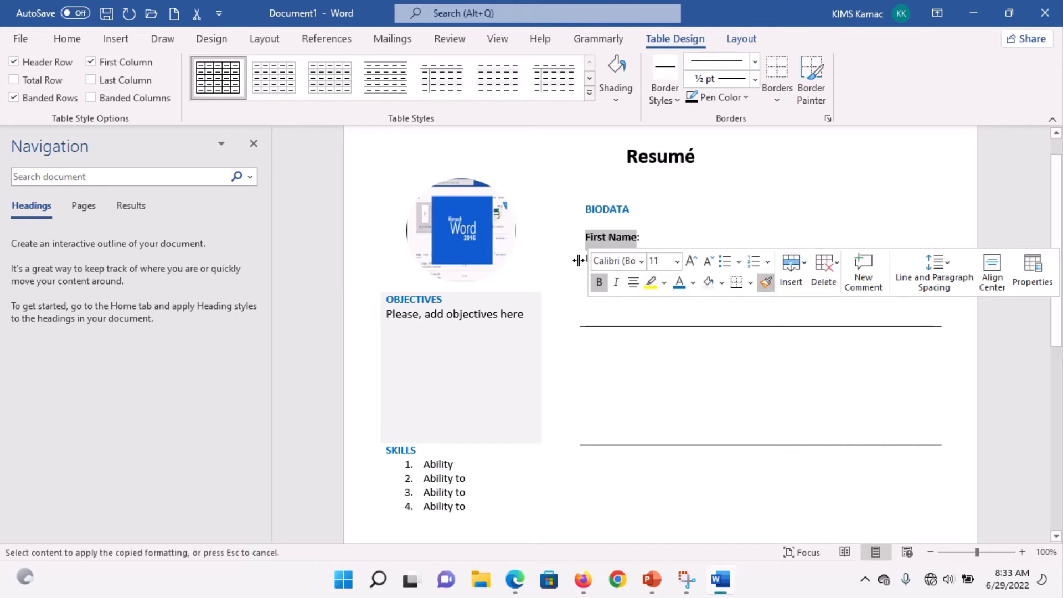
pyautogui.click(580, 260)
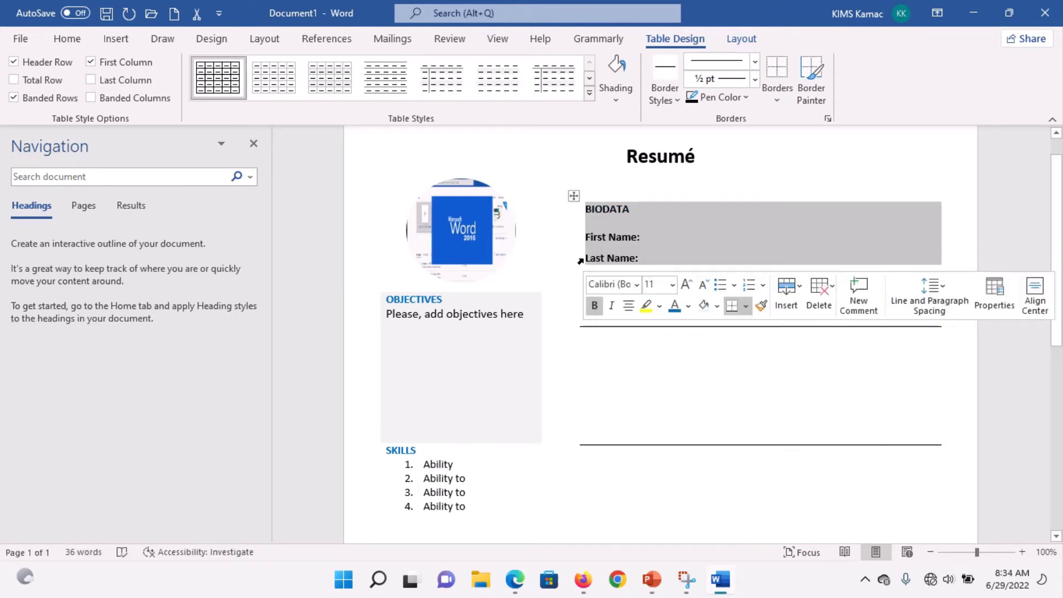
pyautogui.click(677, 266)
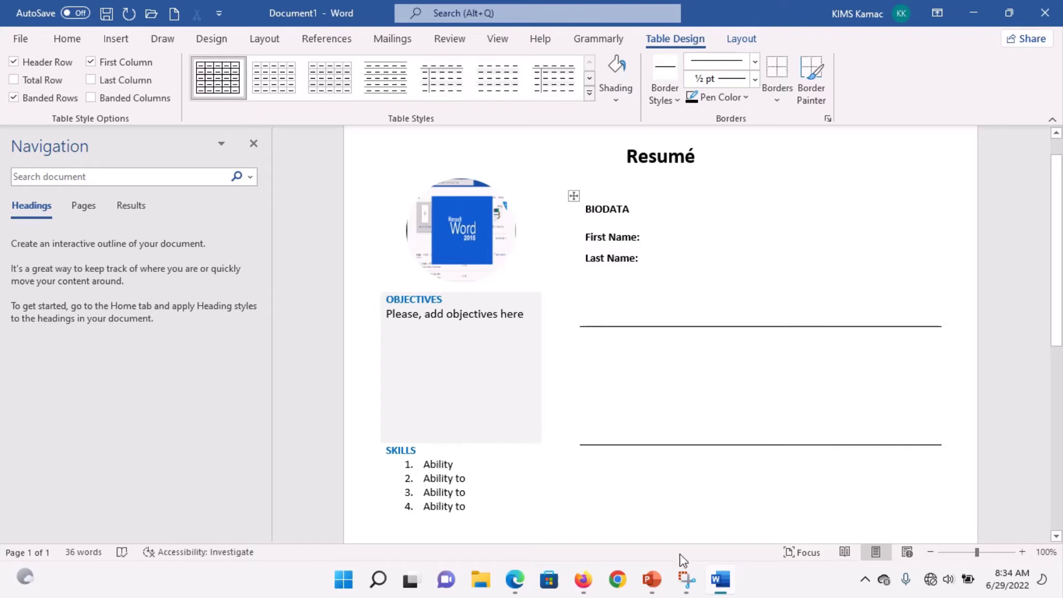
pyautogui.click(685, 588)
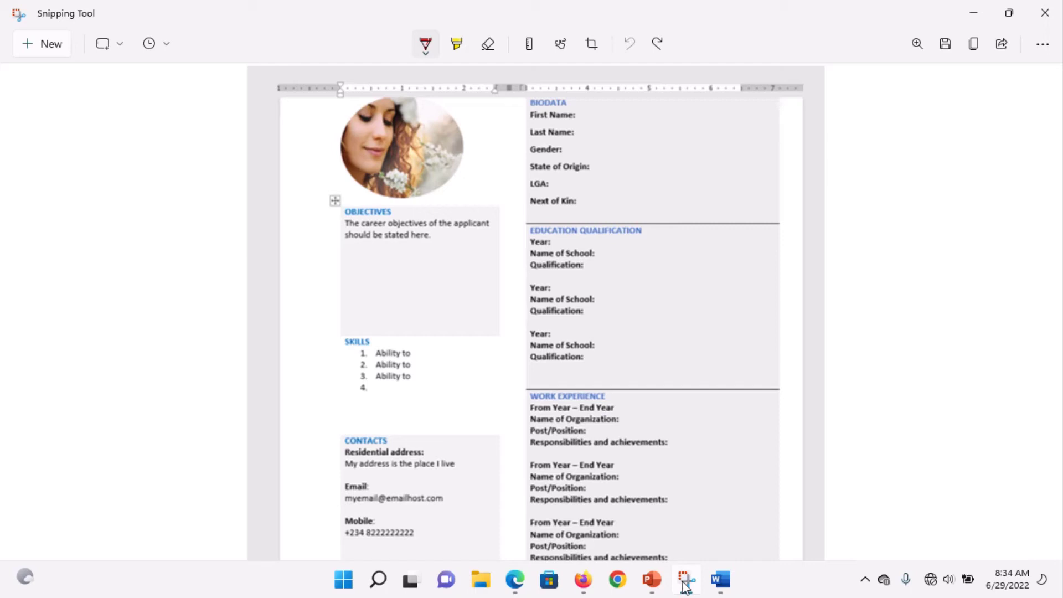
# Step: Return from the Snipping Tool screenshot to the Word résumé document
pyautogui.click(721, 581)
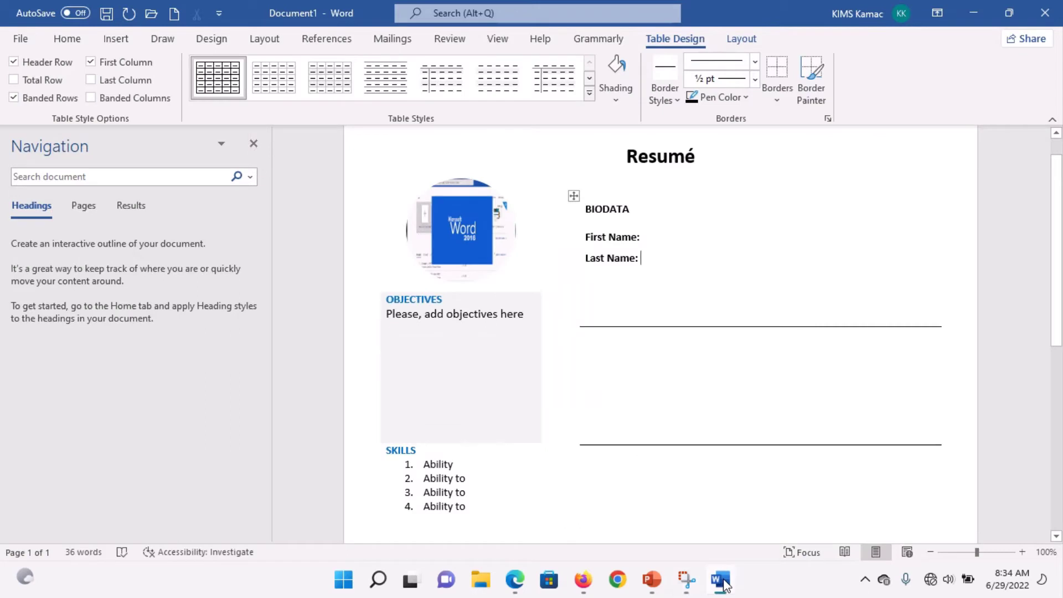
# Step: Type 'Educational Qualification' in the second row and change it to all capitals
pyautogui.click(624, 345)
pyautogui.write('Educatio')
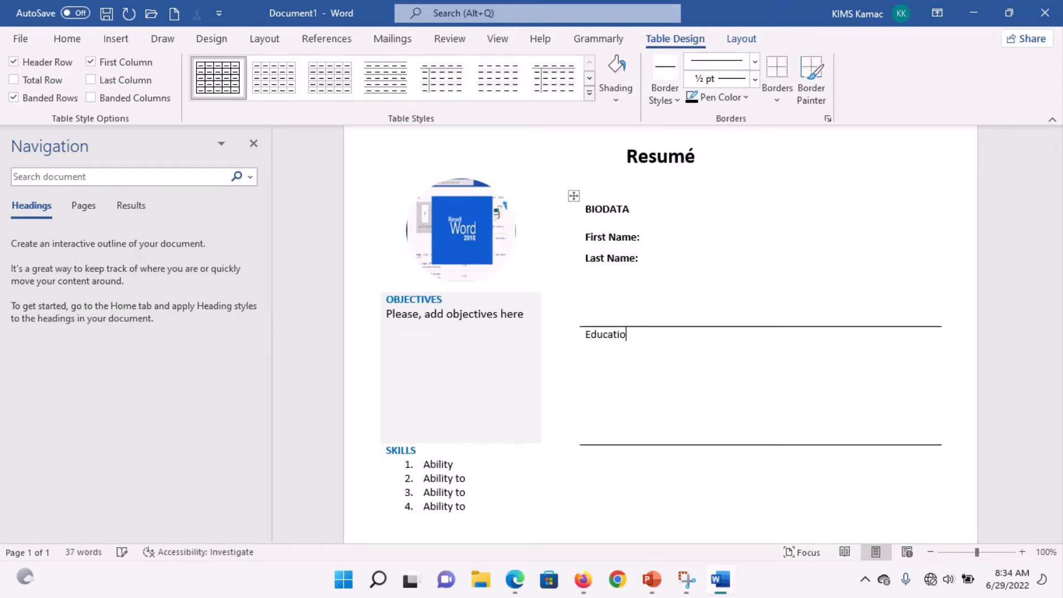
pyautogui.write('nal Qualification')
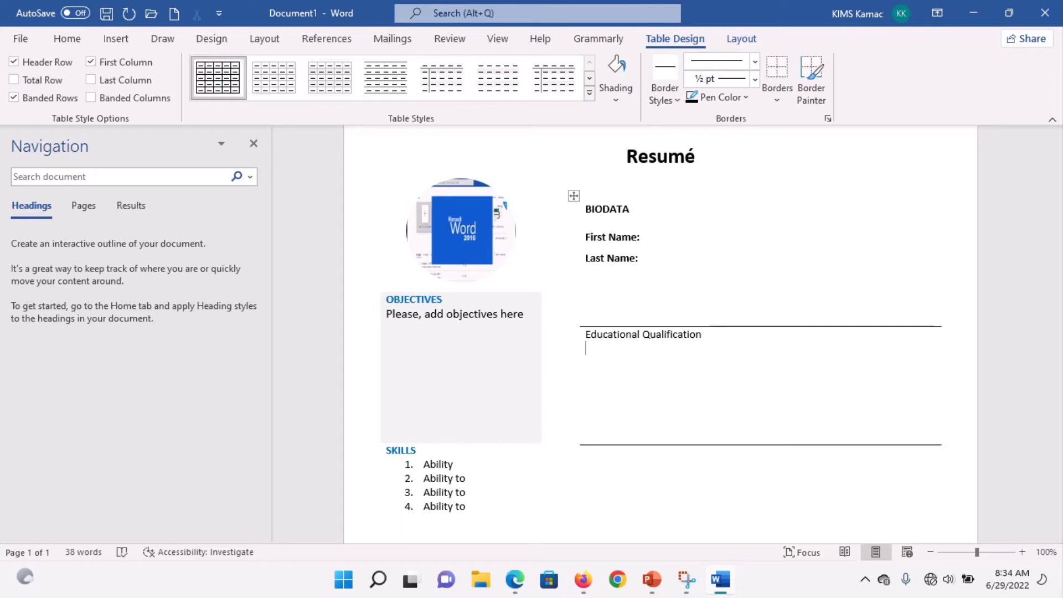
pyautogui.hotkey('shift', 'End')
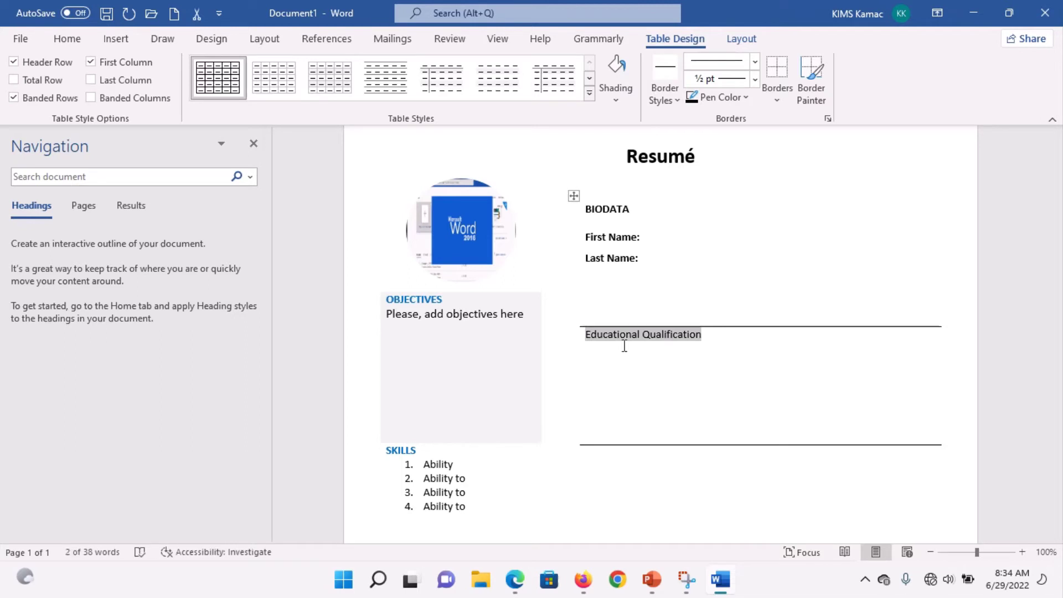
pyautogui.click(65, 45)
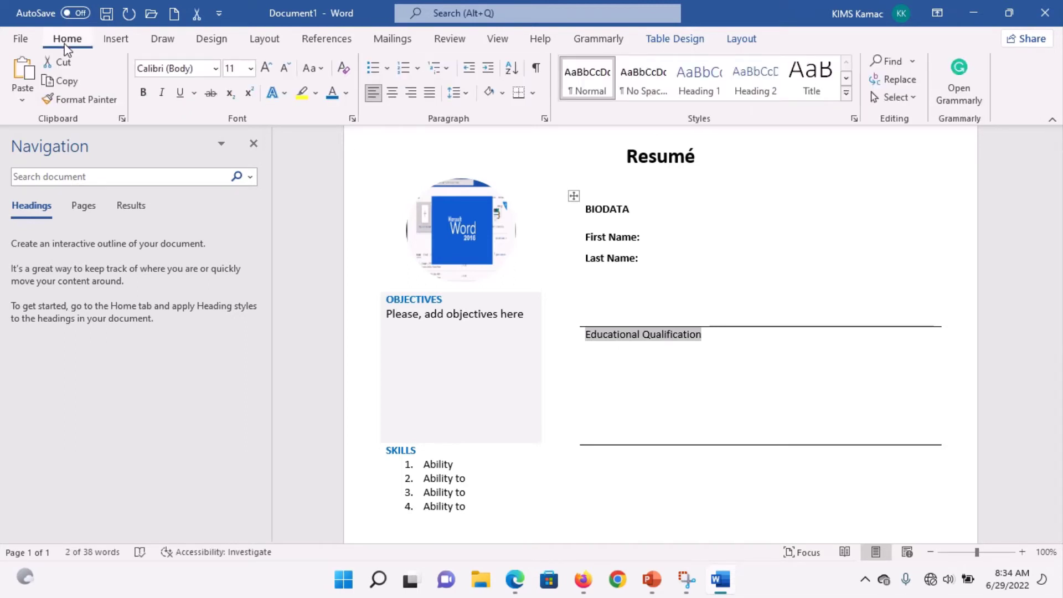
pyautogui.click(325, 69)
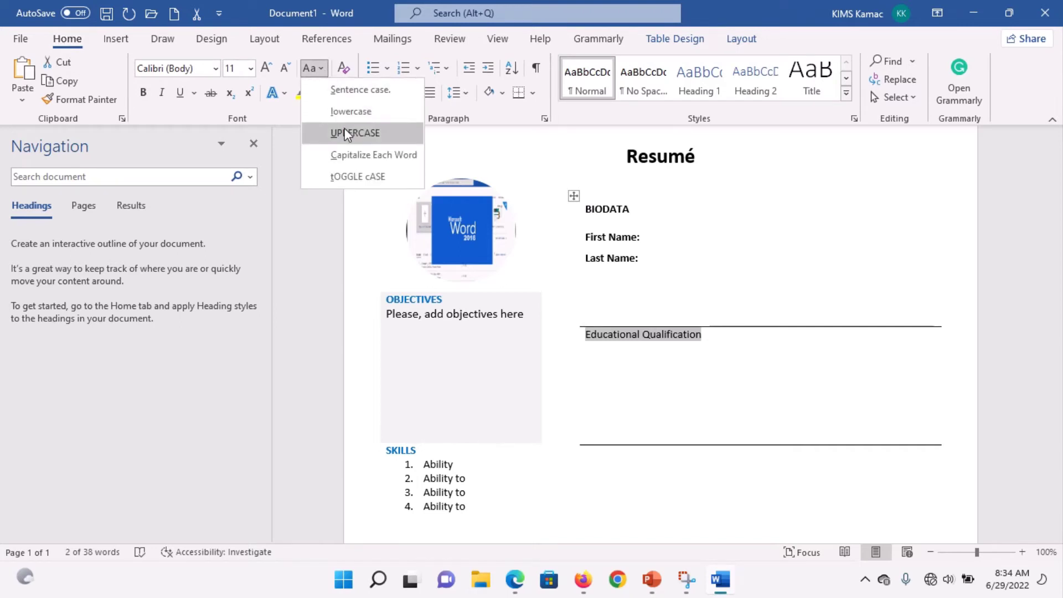
pyautogui.click(355, 134)
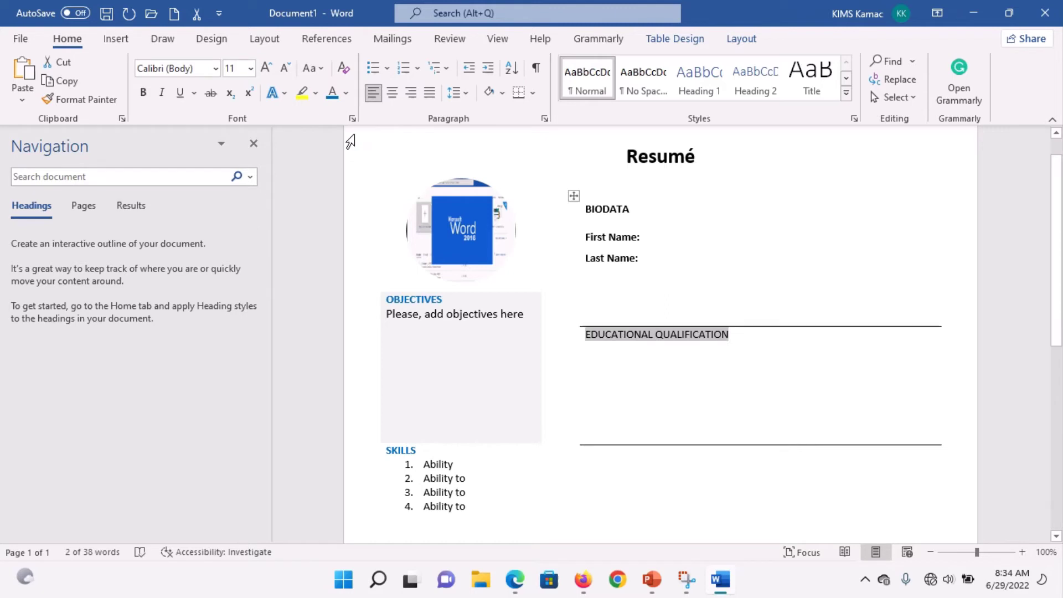
# Step: Paint the blue OBJECTIVES heading style onto BIODATA and EDUCATIONAL QUALIFICATION
pyautogui.click(418, 302)
pyautogui.doubleClick(418, 302)
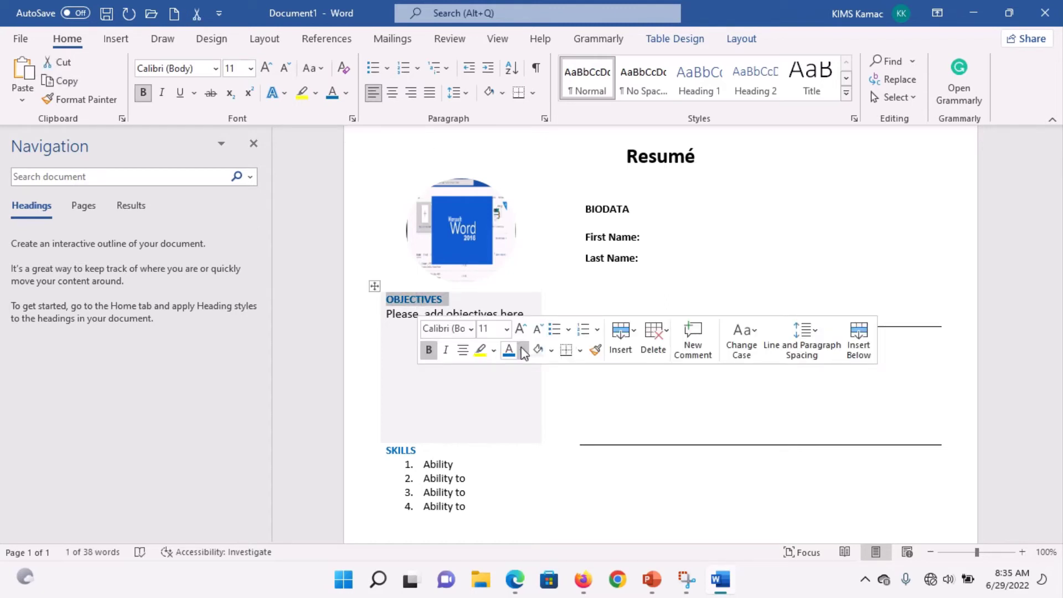
pyautogui.click(596, 352)
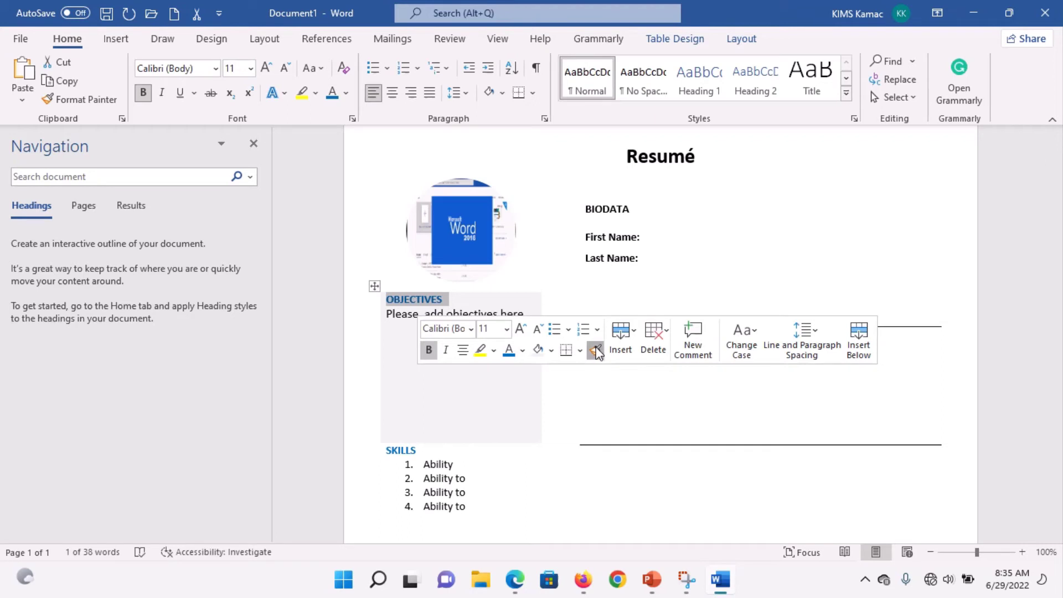
pyautogui.doubleClick(606, 209)
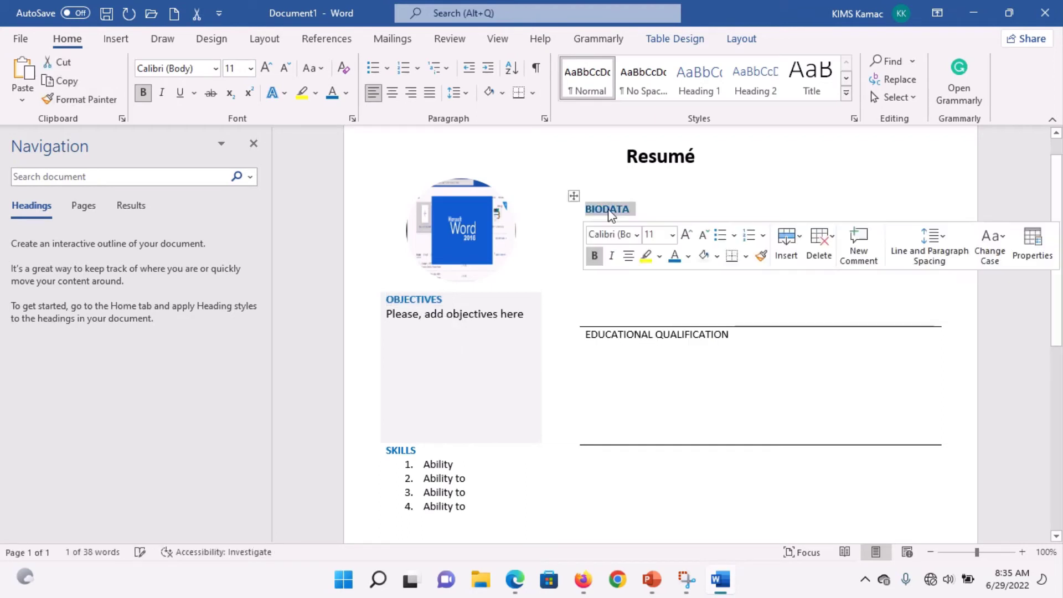
pyautogui.click(759, 255)
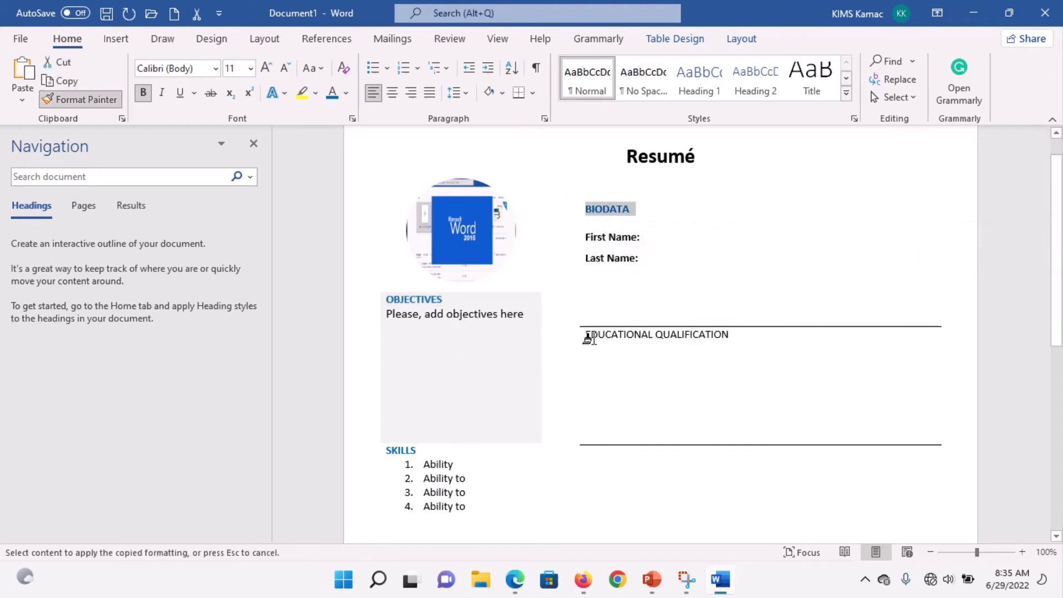
pyautogui.moveTo(583, 336); pyautogui.dragTo(719, 336)
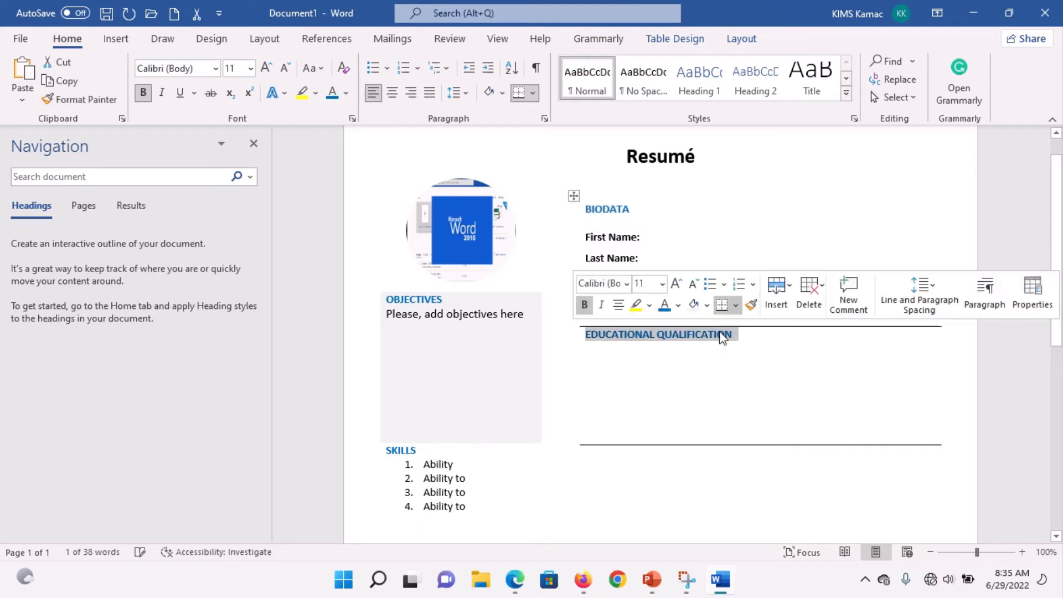
pyautogui.click(704, 362)
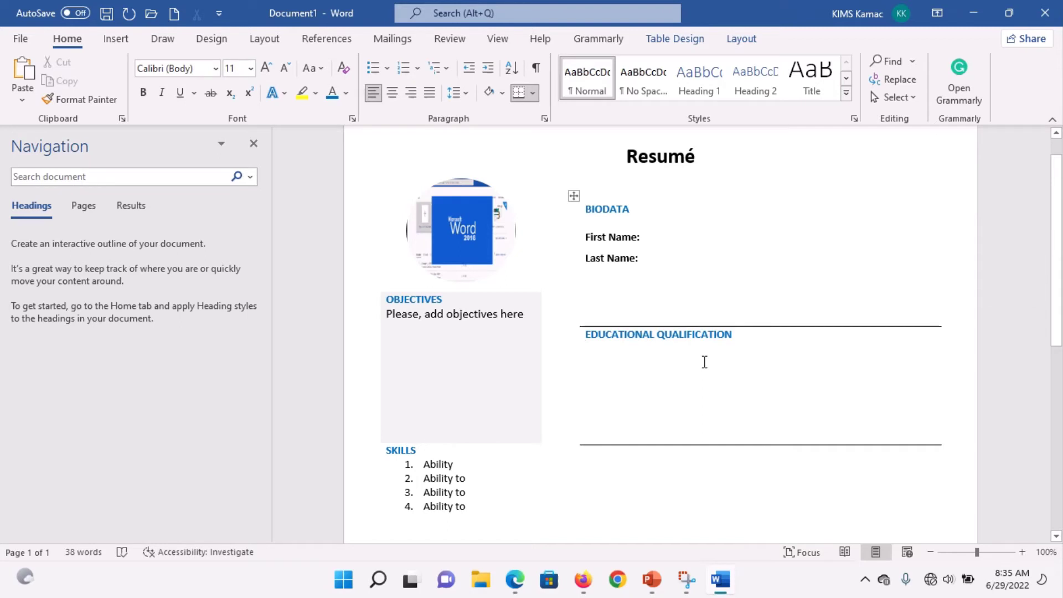
# Step: Type 'Work Experience' in the third row below the lower border
pyautogui.click(667, 465)
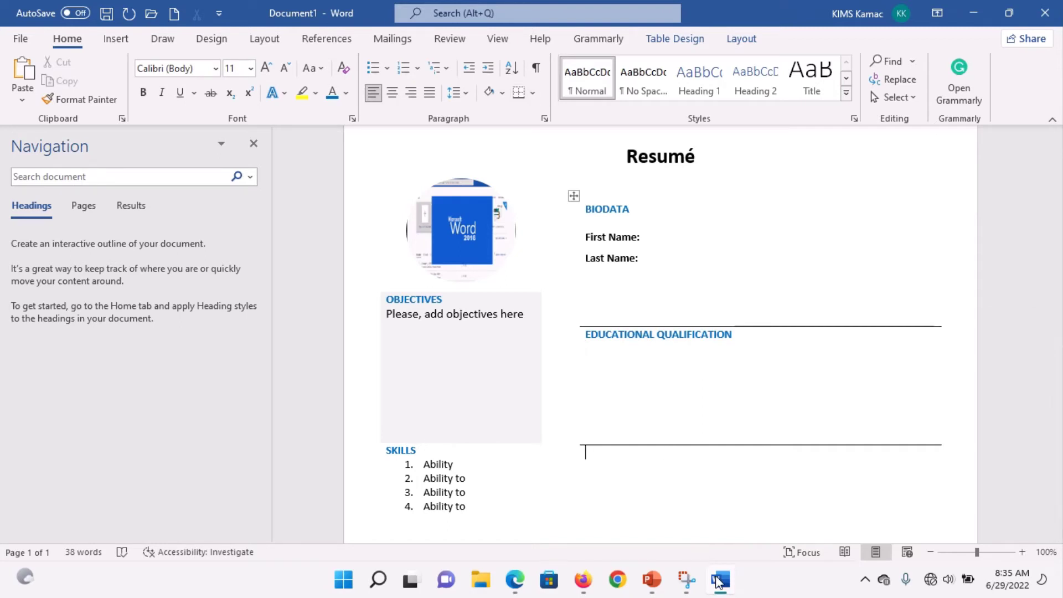
pyautogui.click(720, 582)
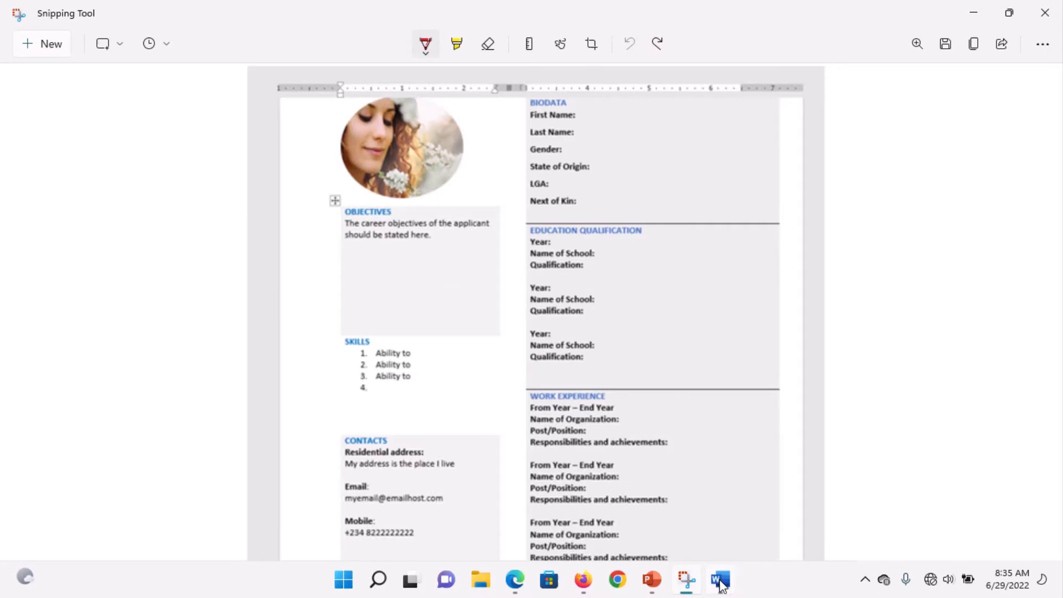
pyautogui.click(720, 583)
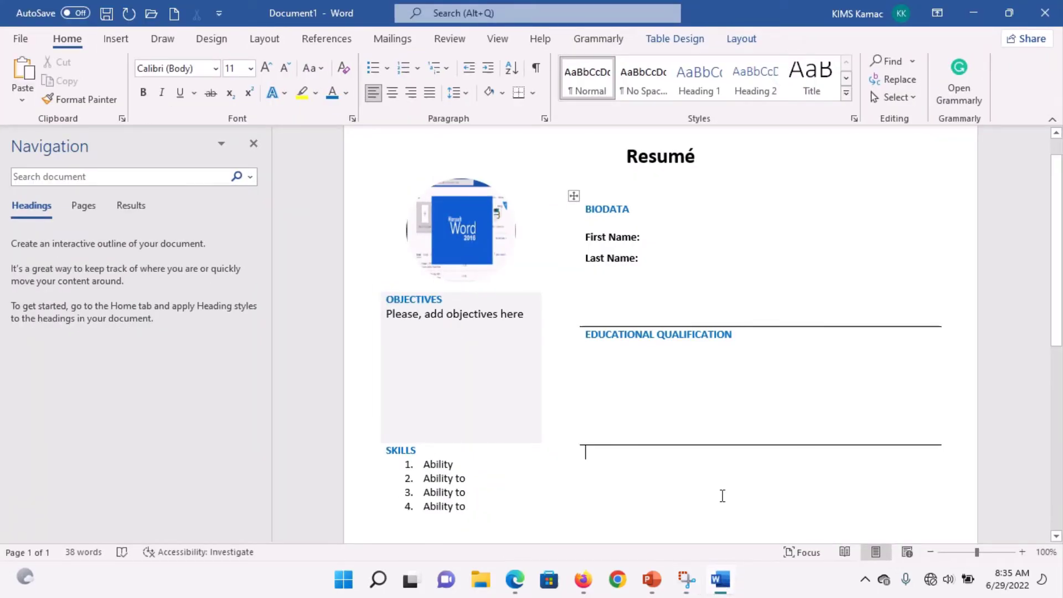
pyautogui.write('Work ')
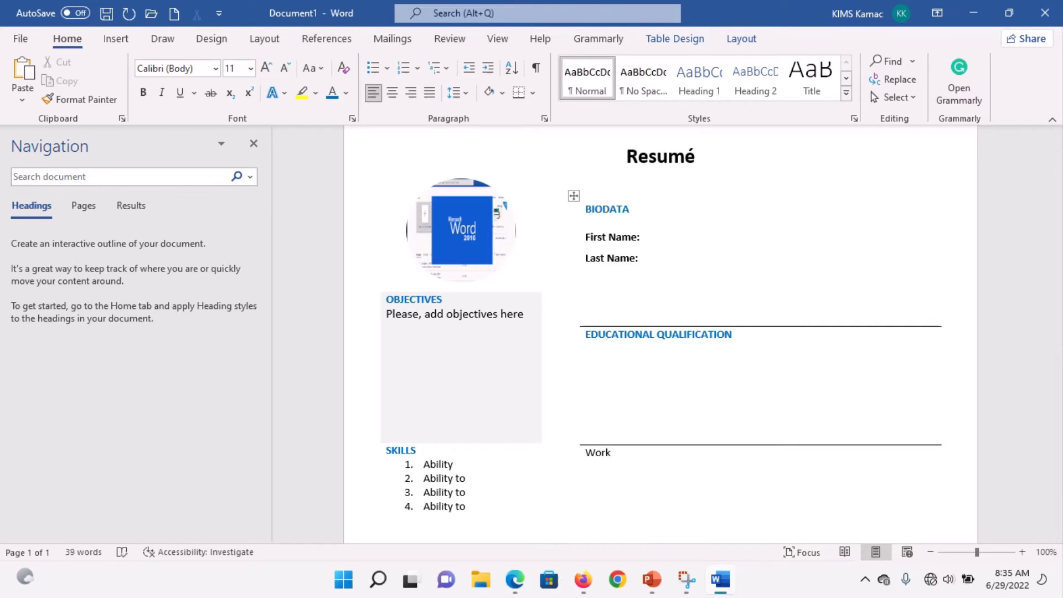
pyautogui.write('Experience')
# Step: Make the Work Experience heading all capitals with Shift+F3 and bold with Ctrl+B
pyautogui.press('Return')
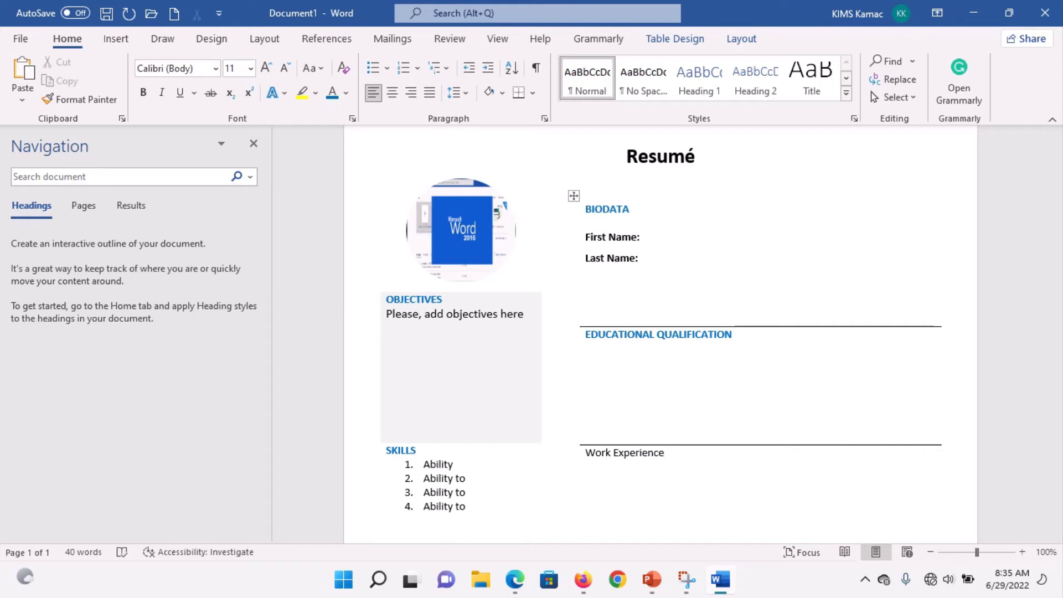
pyautogui.click(322, 69)
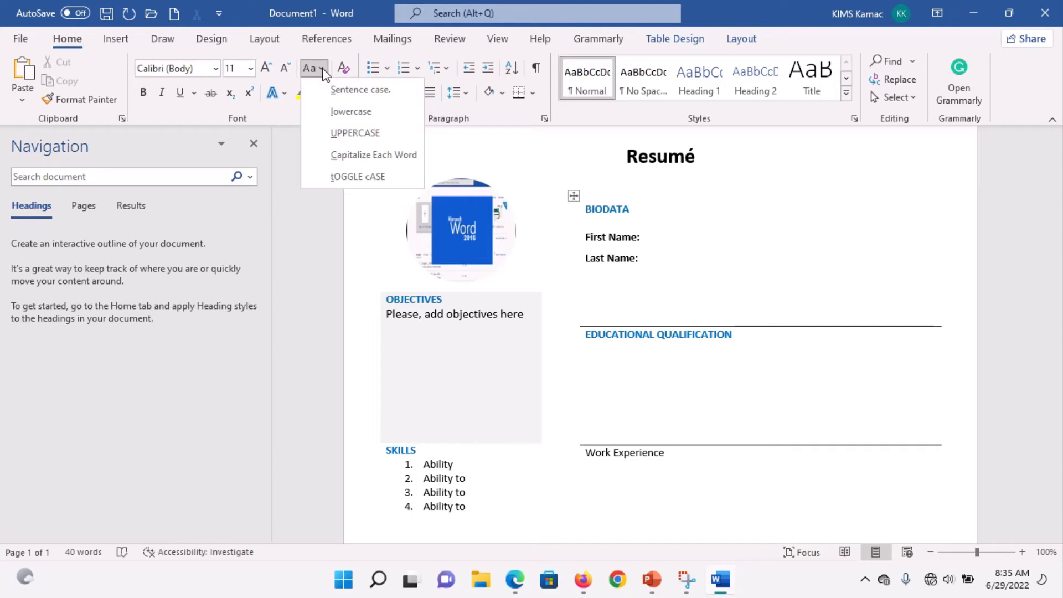
pyautogui.click(645, 463)
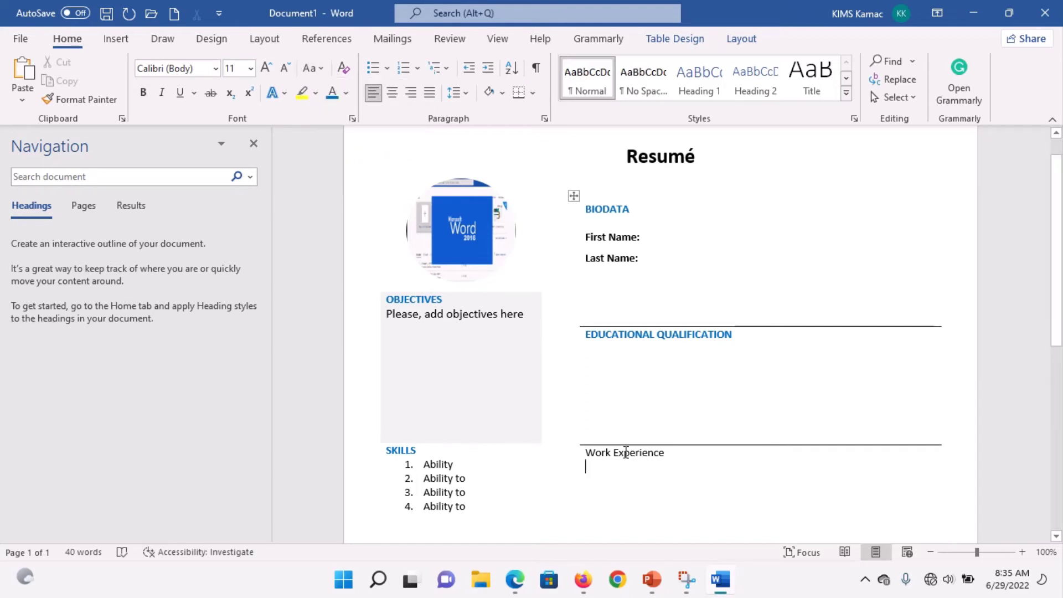
pyautogui.click(580, 457)
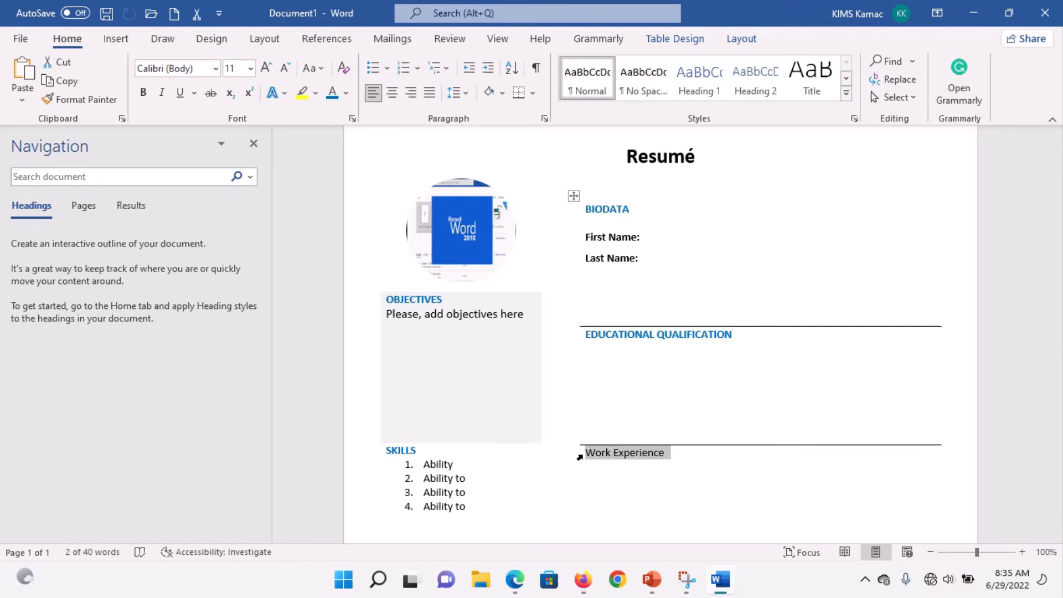
pyautogui.hotkey('shift', 'F3')
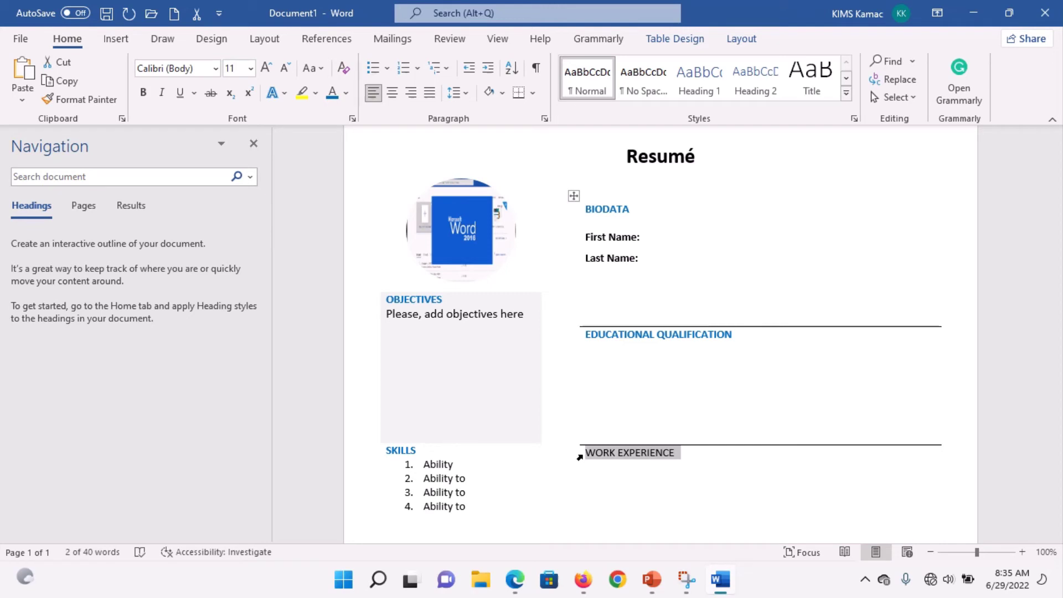
pyautogui.hotkey('ctrl', 'b')
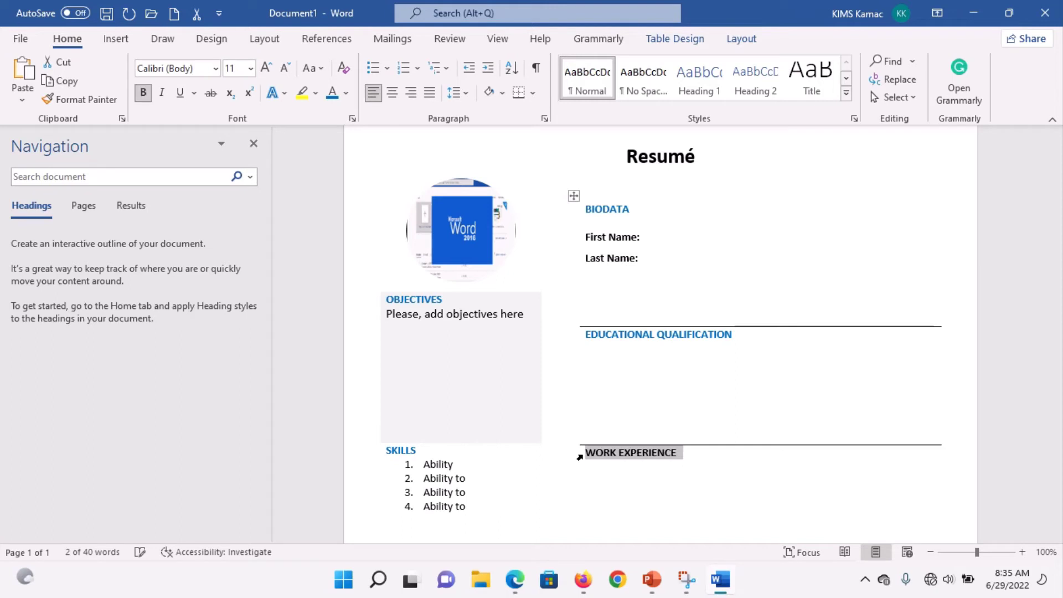
# Step: Paint EDUCATIONAL's blue heading style across WORK EXPERIENCE using Format Painter
pyautogui.doubleClick(618, 335)
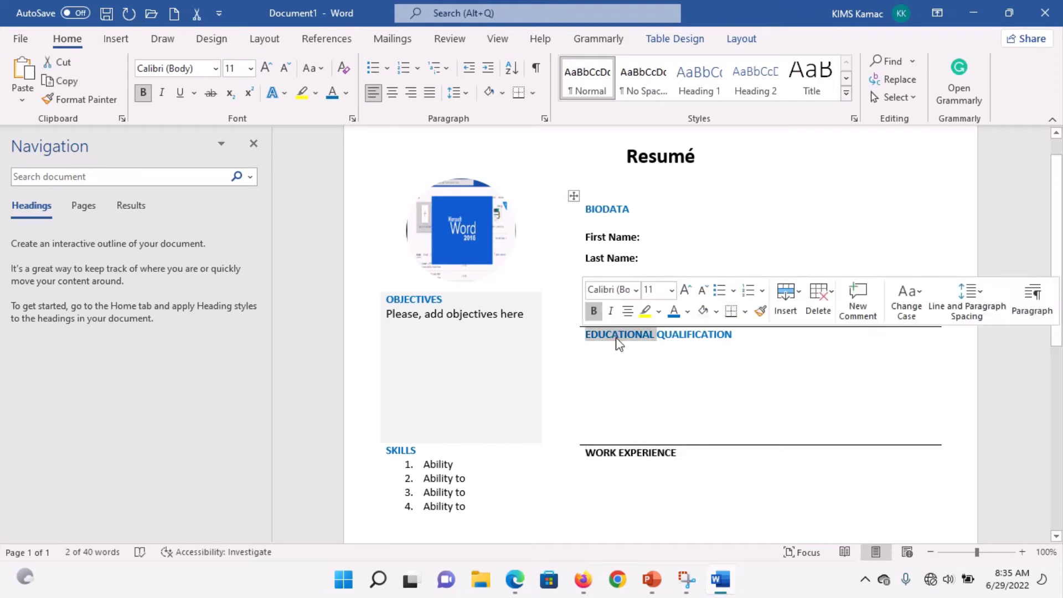
pyautogui.click(760, 311)
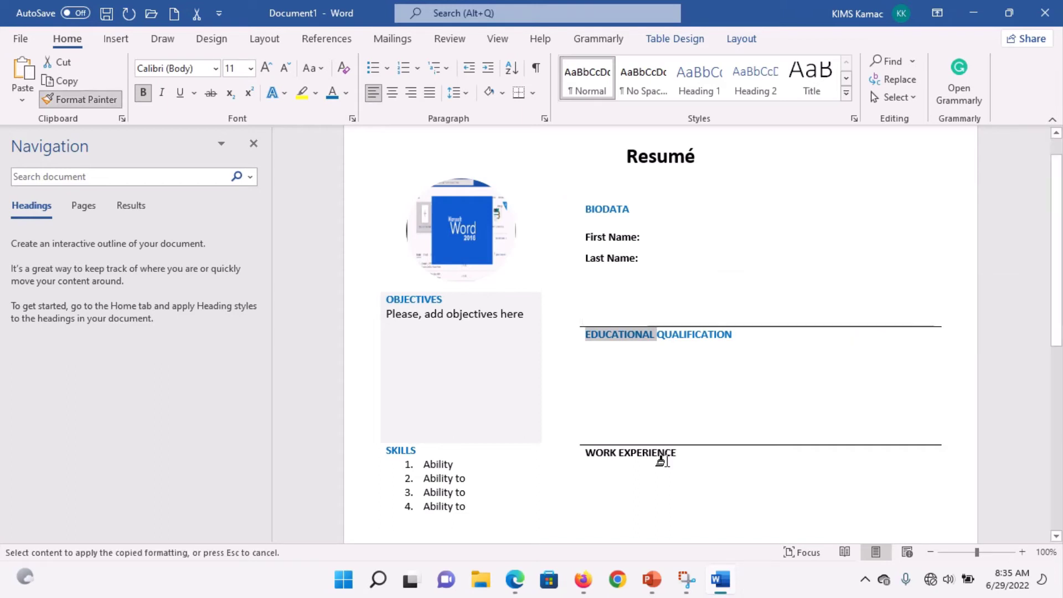
pyautogui.click(584, 452)
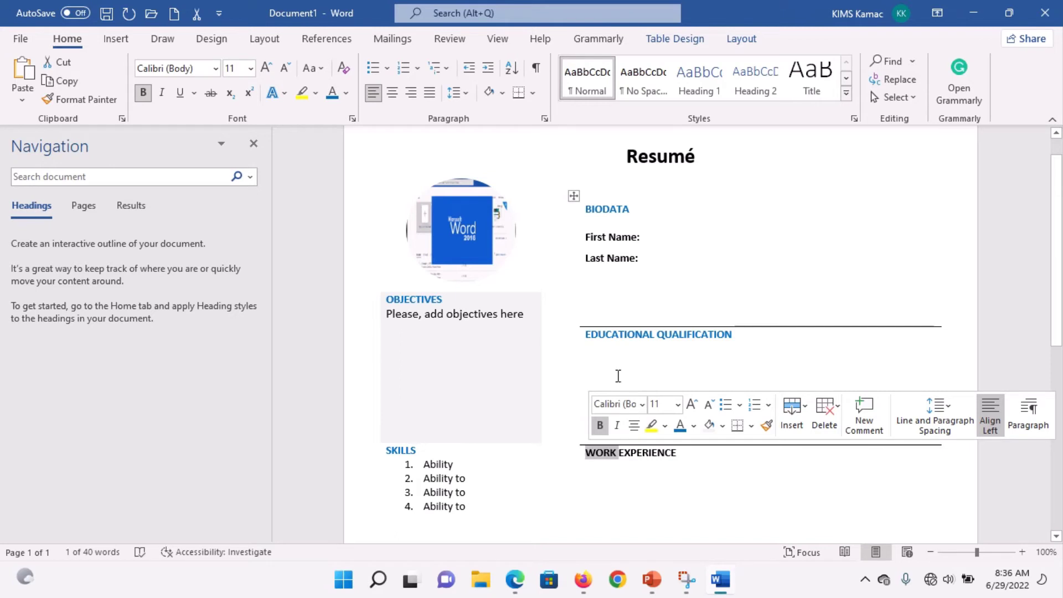
pyautogui.doubleClick(636, 335)
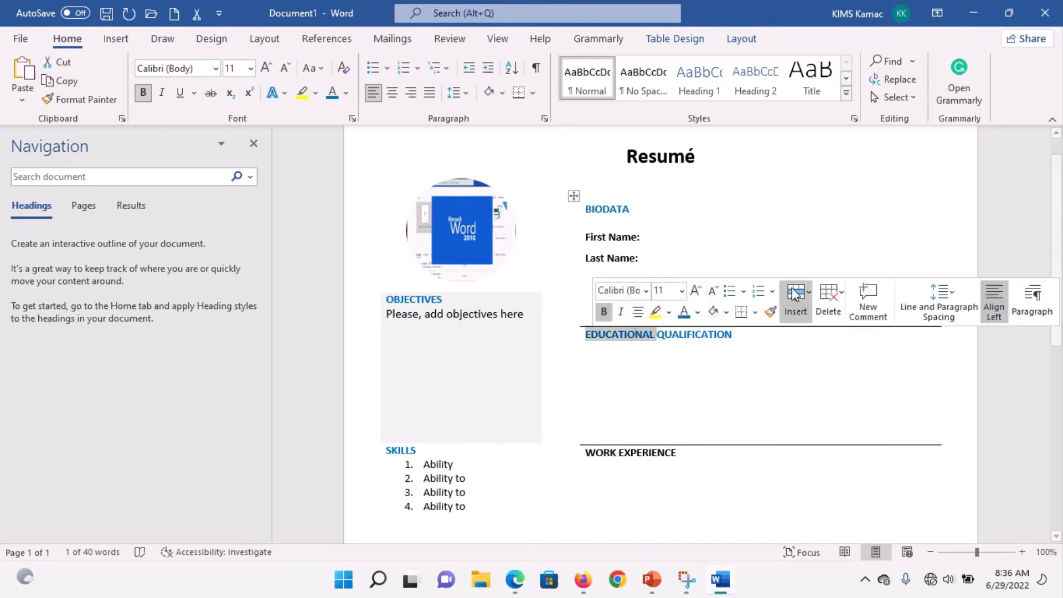
pyautogui.click(770, 311)
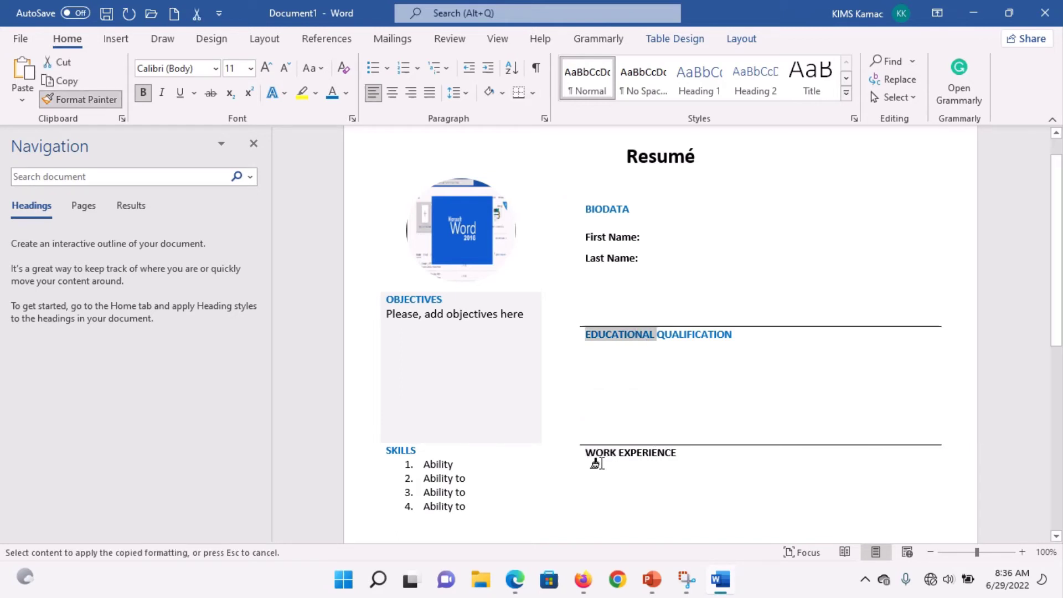
pyautogui.moveTo(578, 453); pyautogui.dragTo(679, 453)
pyautogui.click(643, 485)
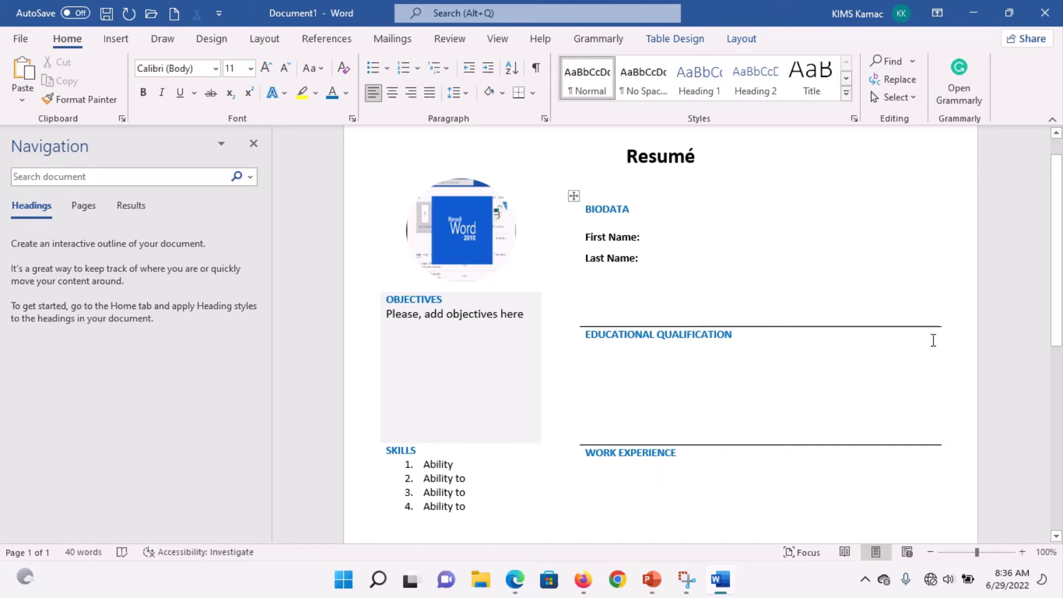
pyautogui.moveTo(1060, 297); pyautogui.dragTo(1059, 254)
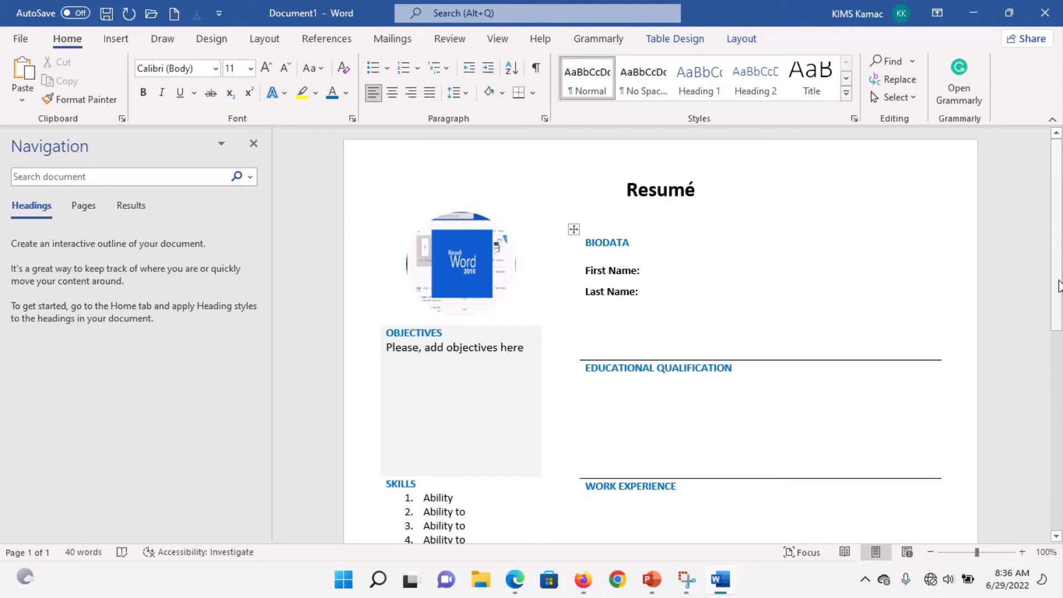
pyautogui.moveTo(1060, 286); pyautogui.dragTo(1058, 366)
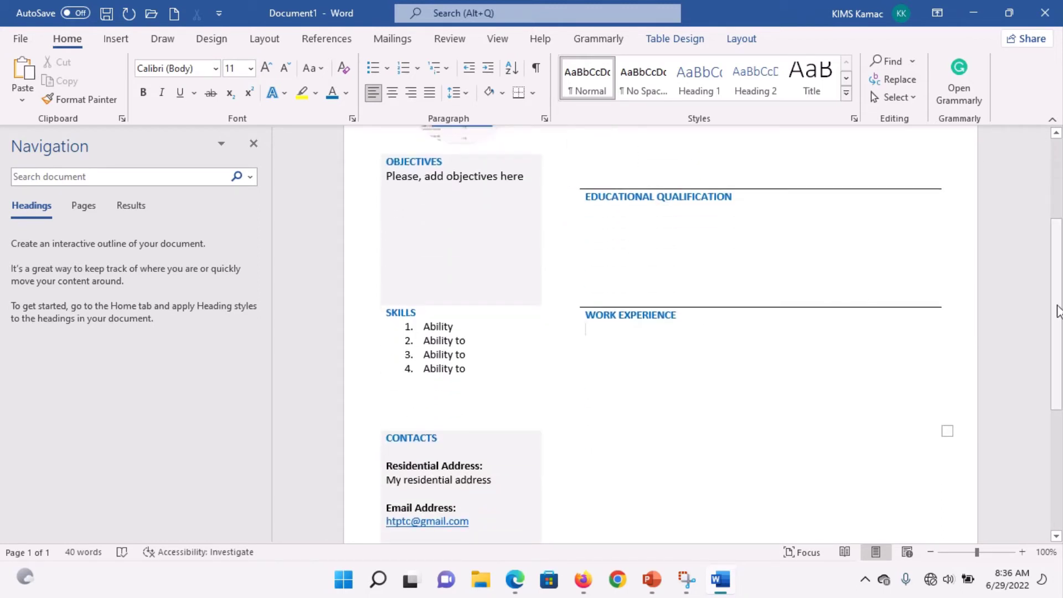
# Step: Scroll through the résumé to review its sections and contacts
pyautogui.moveTo(1058, 310); pyautogui.dragTo(1056, 270)
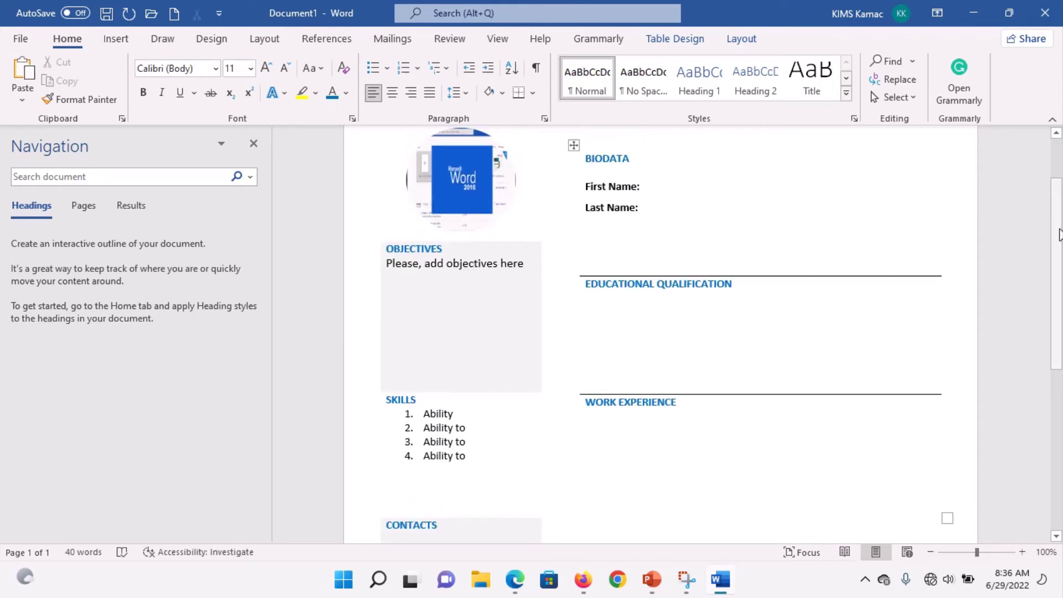
pyautogui.moveTo(1058, 235); pyautogui.dragTo(1055, 281)
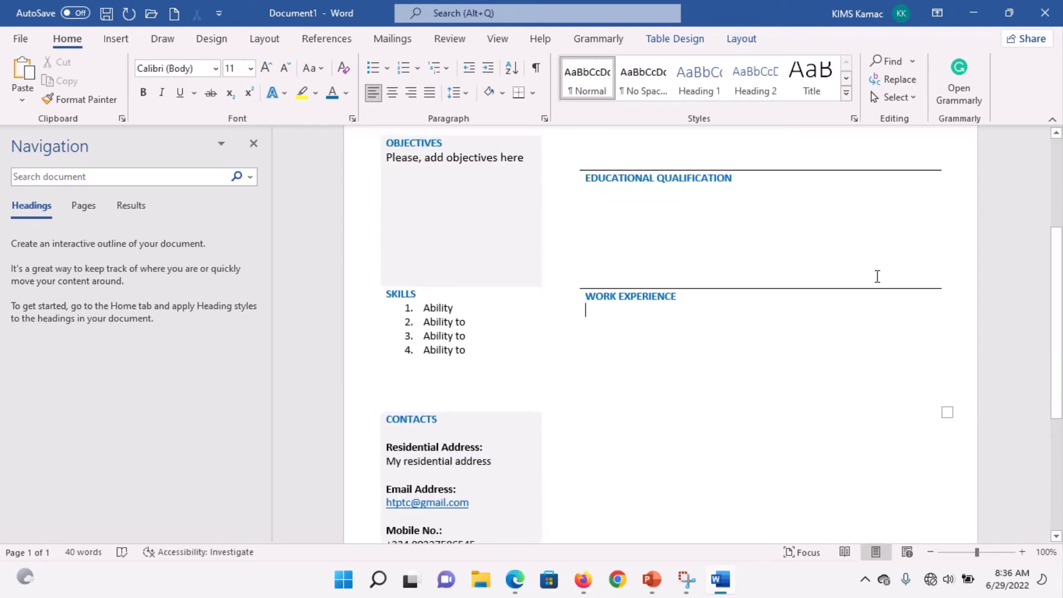
pyautogui.click(783, 339)
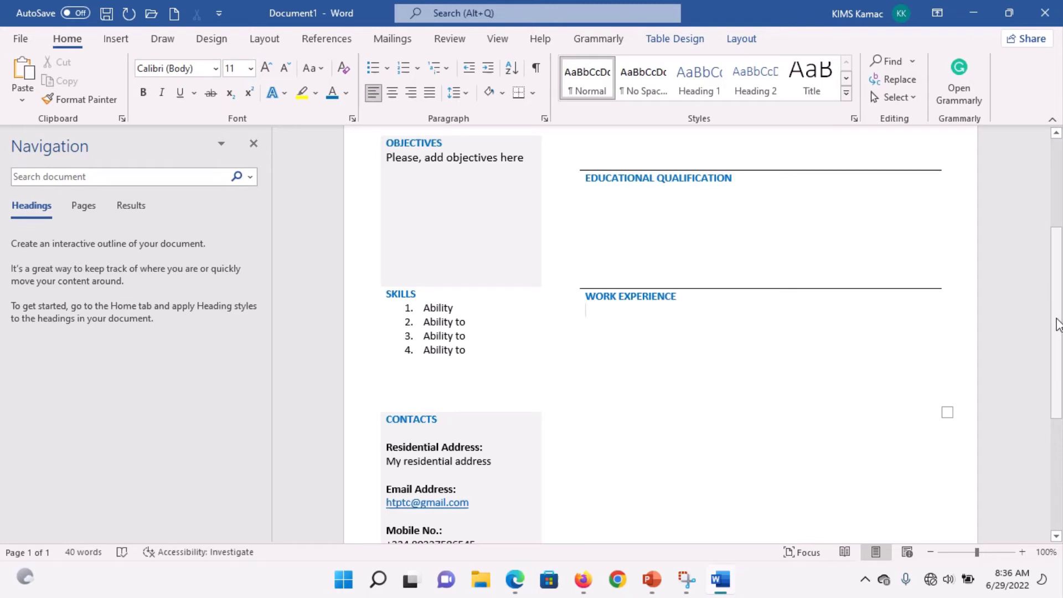
pyautogui.moveTo(1057, 324); pyautogui.dragTo(1058, 215)
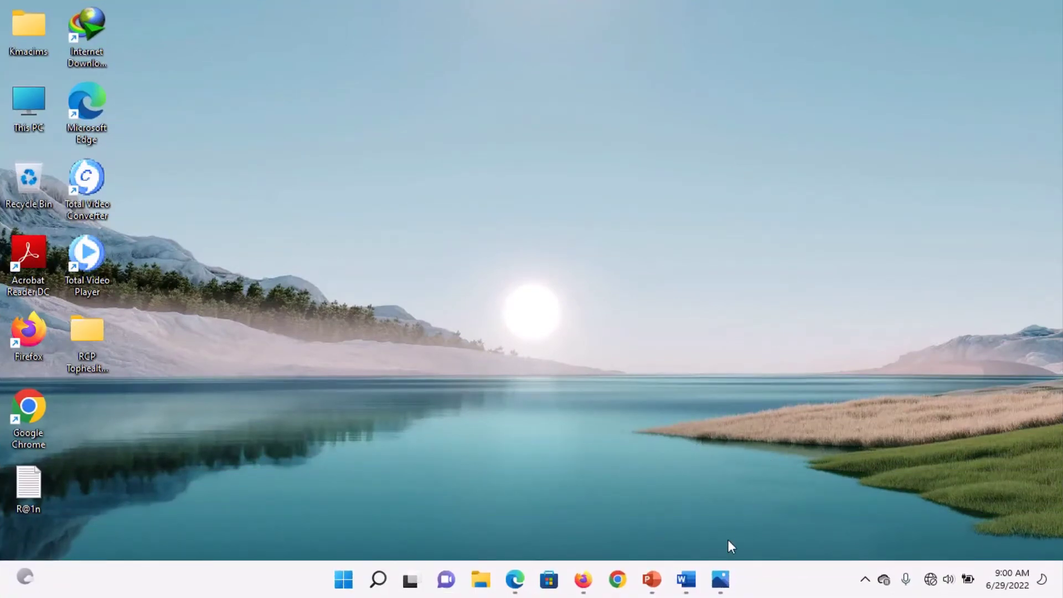
# Step: View the Invoice.png sample in Photos, then return to the Resumé in Word
pyautogui.click(719, 579)
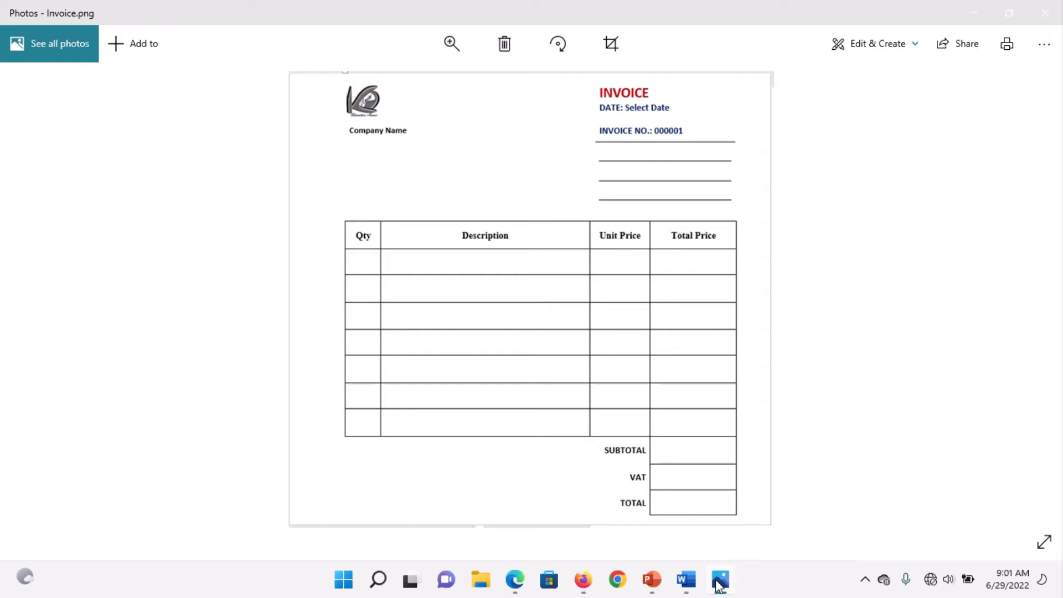
pyautogui.click(686, 579)
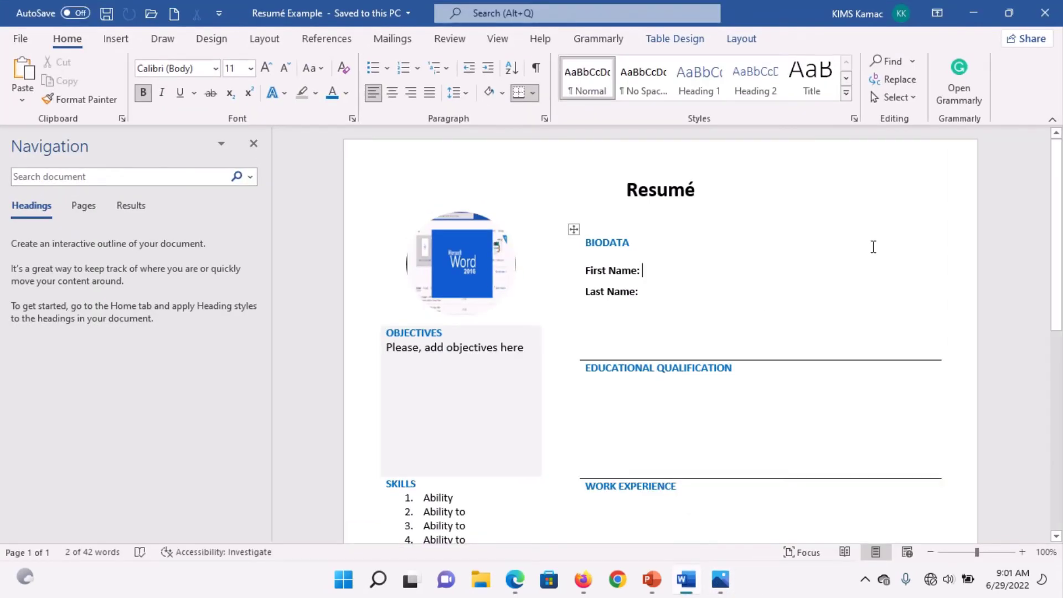
# Step: Close the Resumé with Ctrl+W, start a new blank document, and show its Layout settings
pyautogui.hotkey('ctrl', 'w')
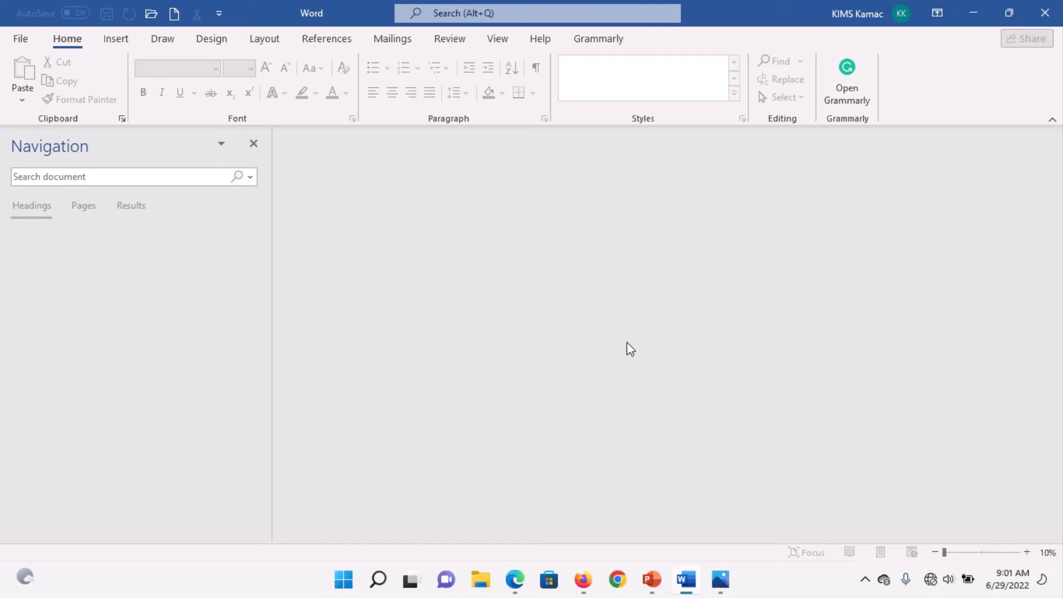
pyautogui.hotkey('ctrl', 'n')
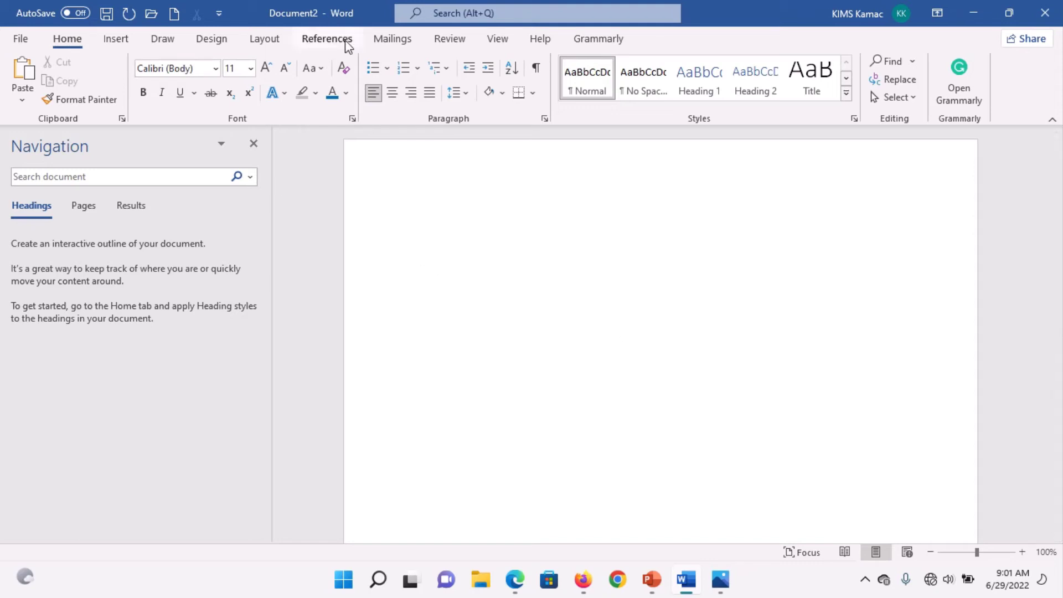
pyautogui.click(249, 40)
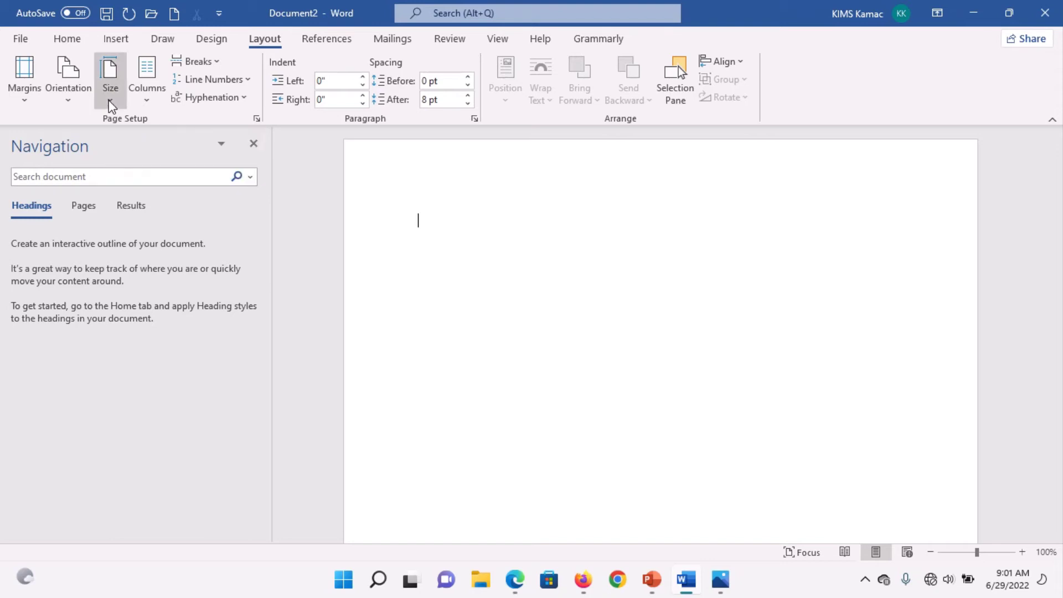
# Step: Set the page to A5 with Narrow margins, then recheck the Invoice.png reference
pyautogui.click(110, 100)
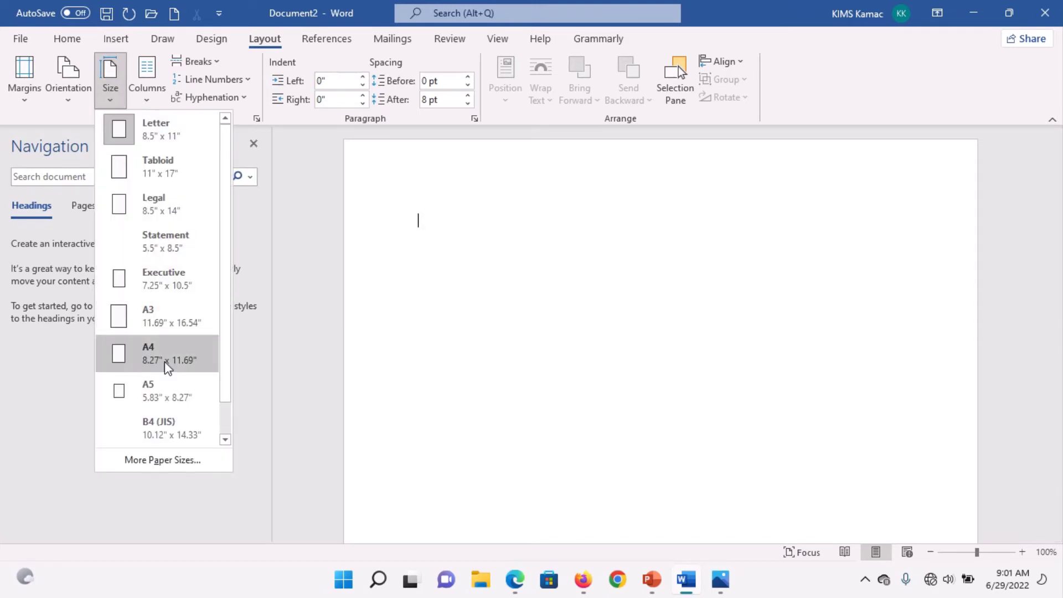
pyautogui.click(161, 390)
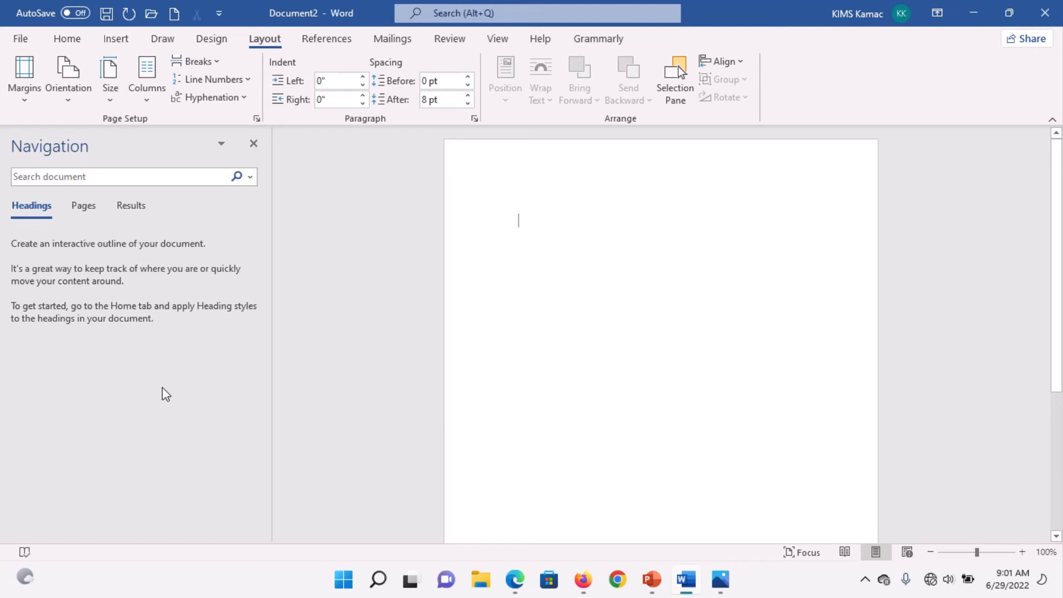
pyautogui.click(24, 106)
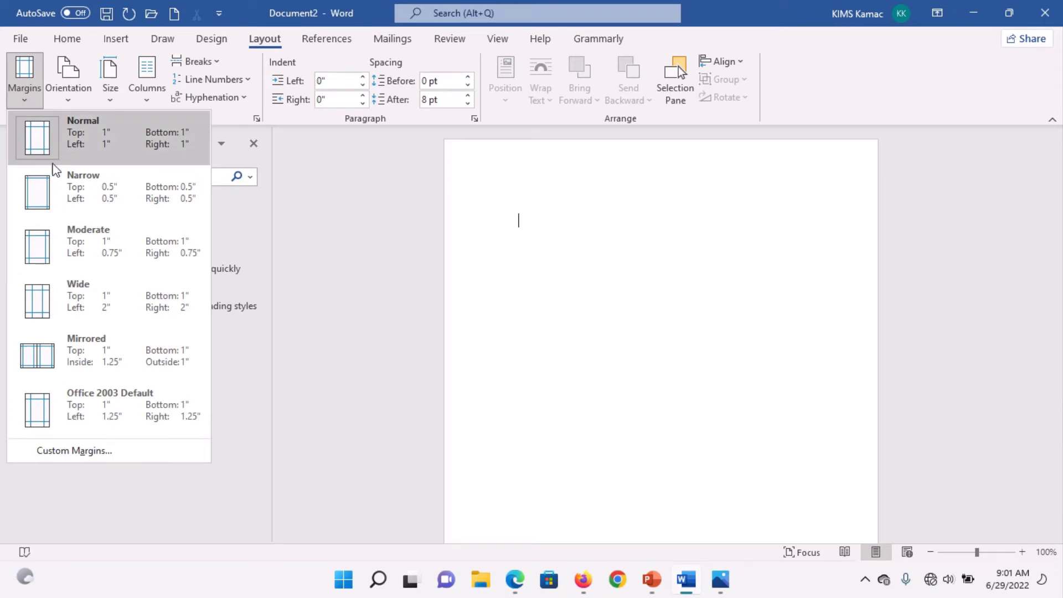
pyautogui.click(95, 193)
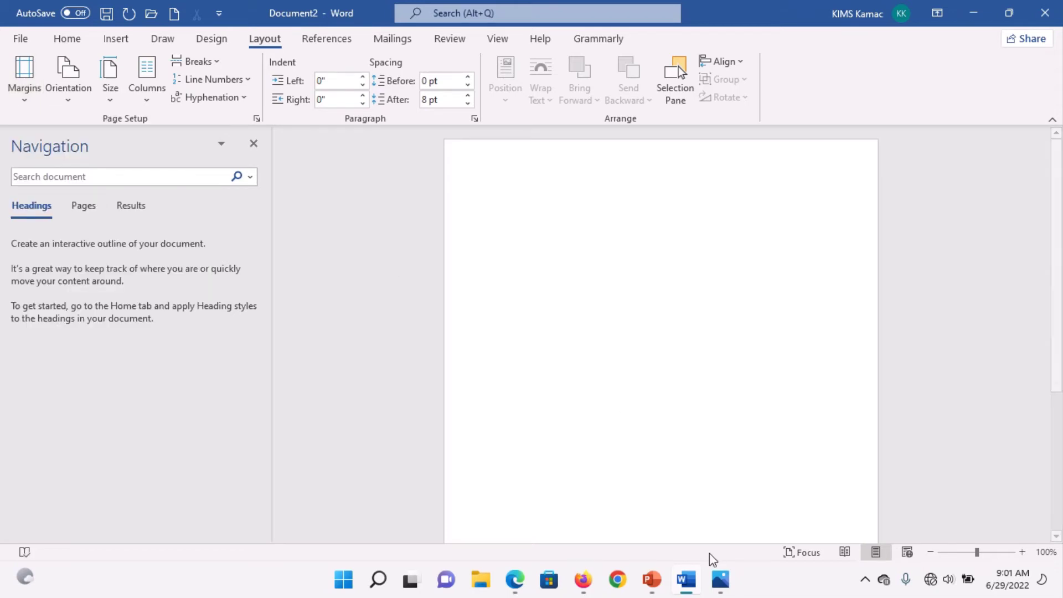
pyautogui.click(719, 580)
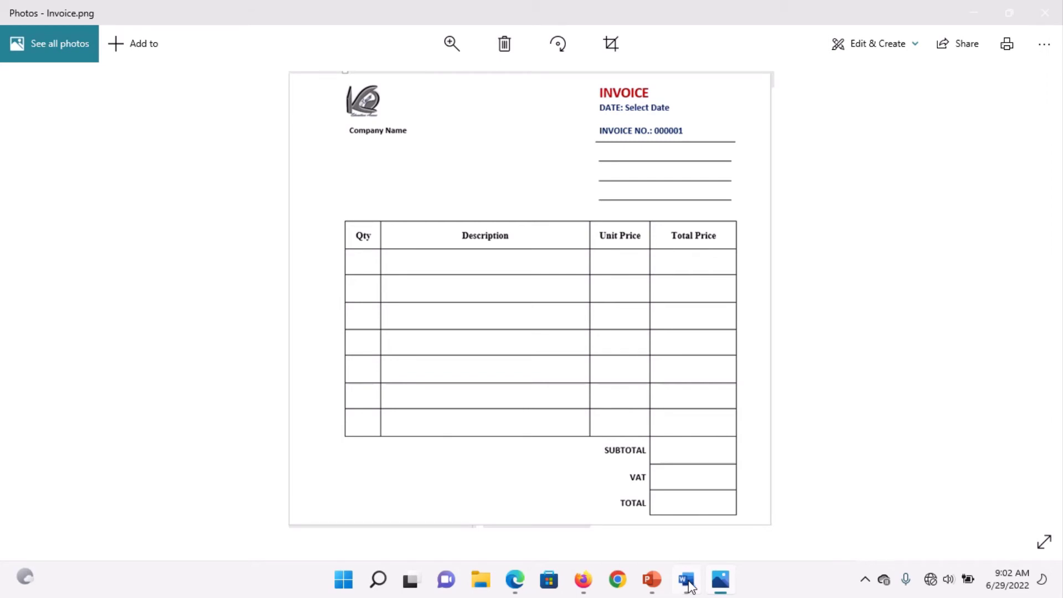
pyautogui.click(686, 581)
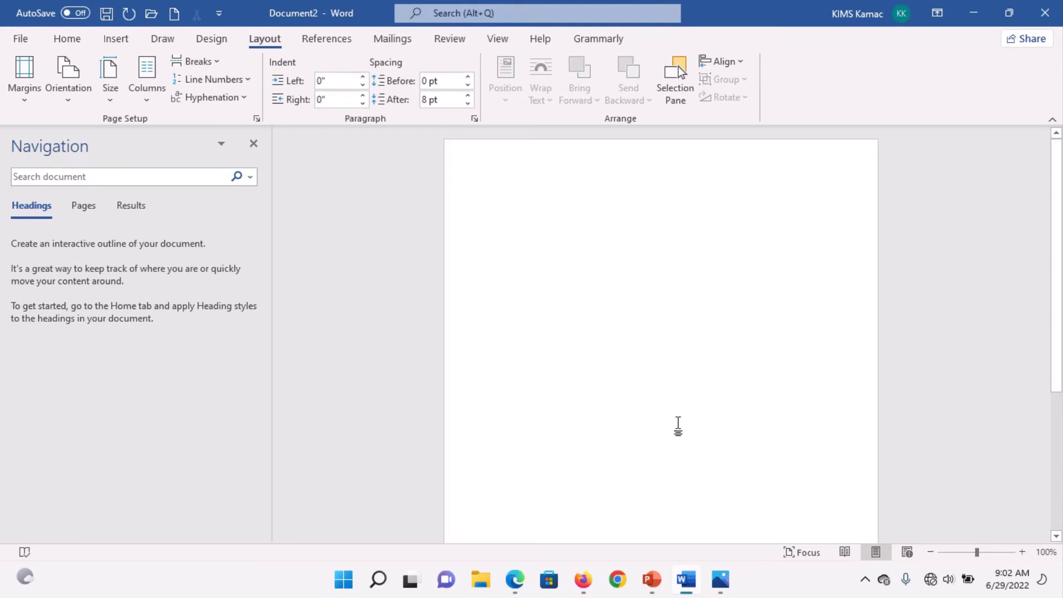
# Step: Draw a text box near the page's top-left with No Fill and No Outline
pyautogui.click(113, 39)
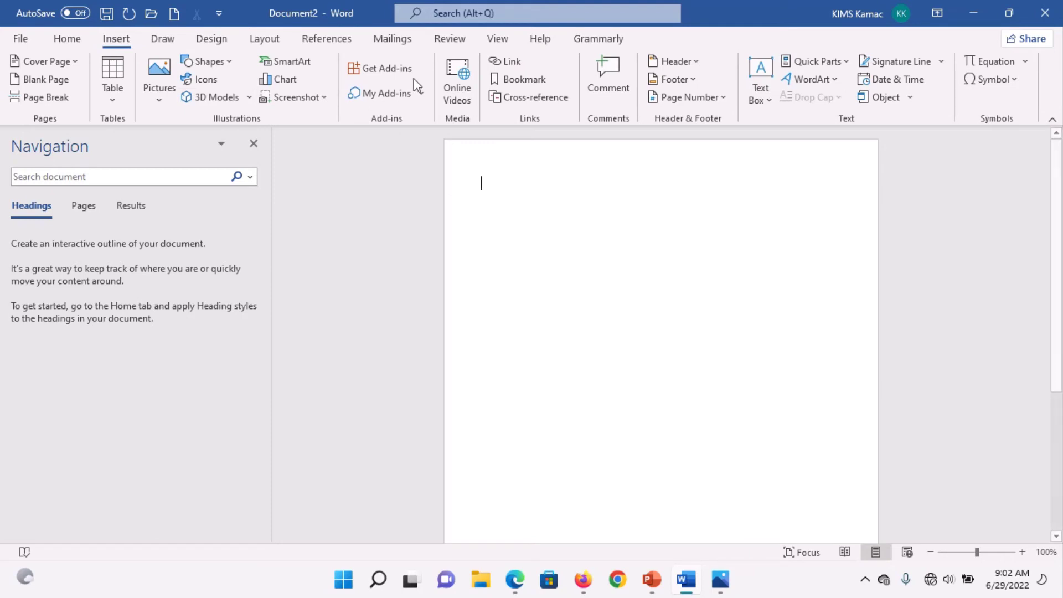
pyautogui.click(231, 62)
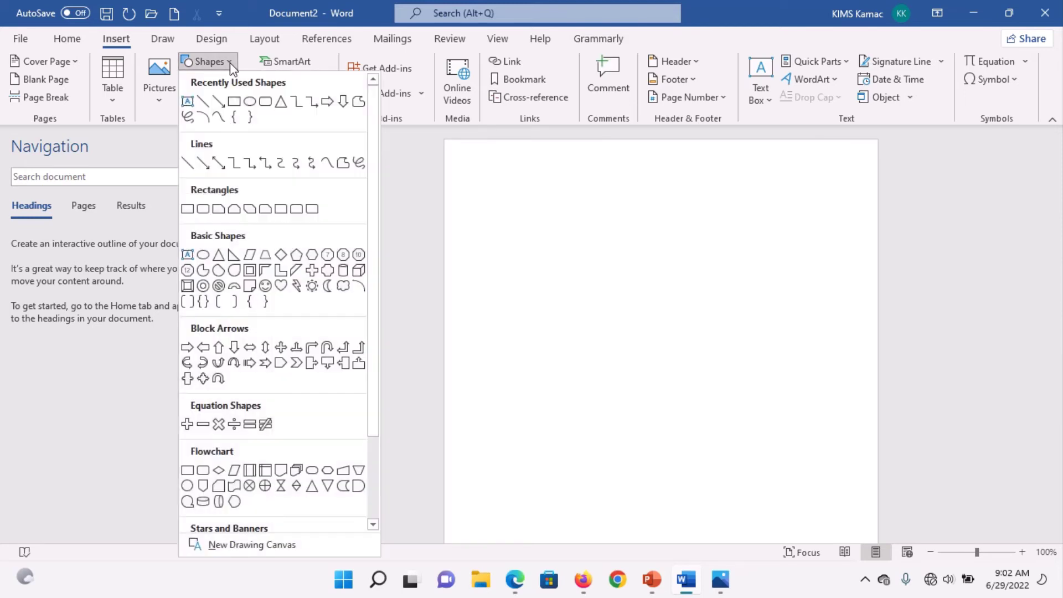
pyautogui.click(187, 102)
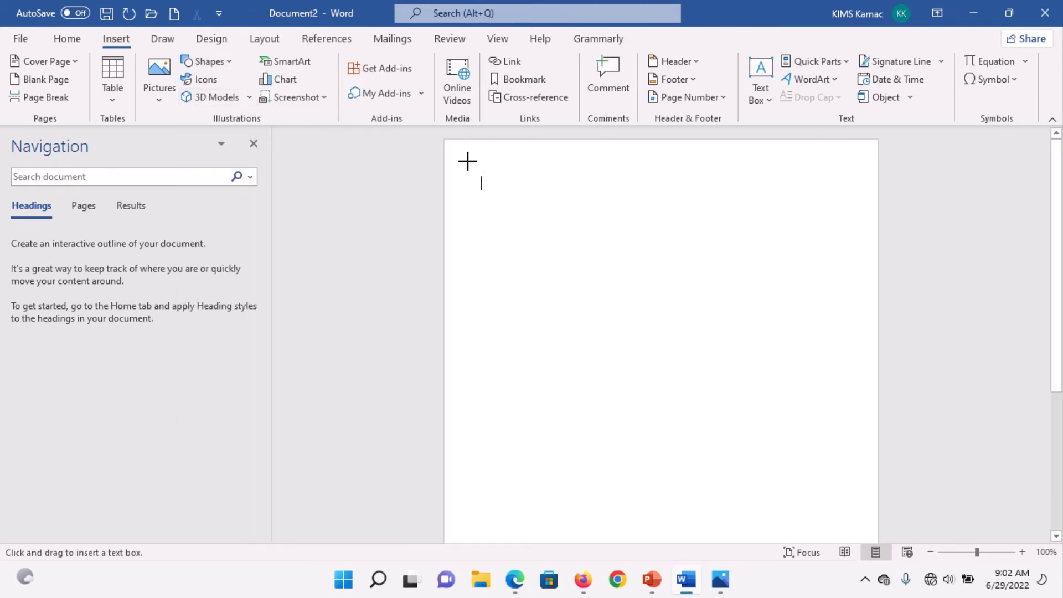
pyautogui.moveTo(467, 161); pyautogui.dragTo(568, 223)
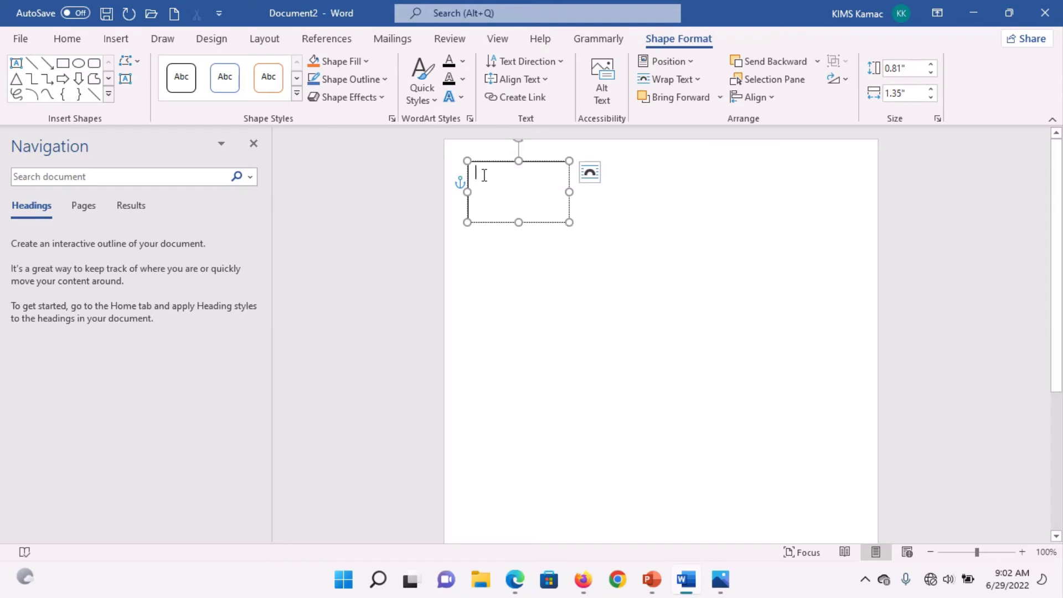
pyautogui.click(366, 62)
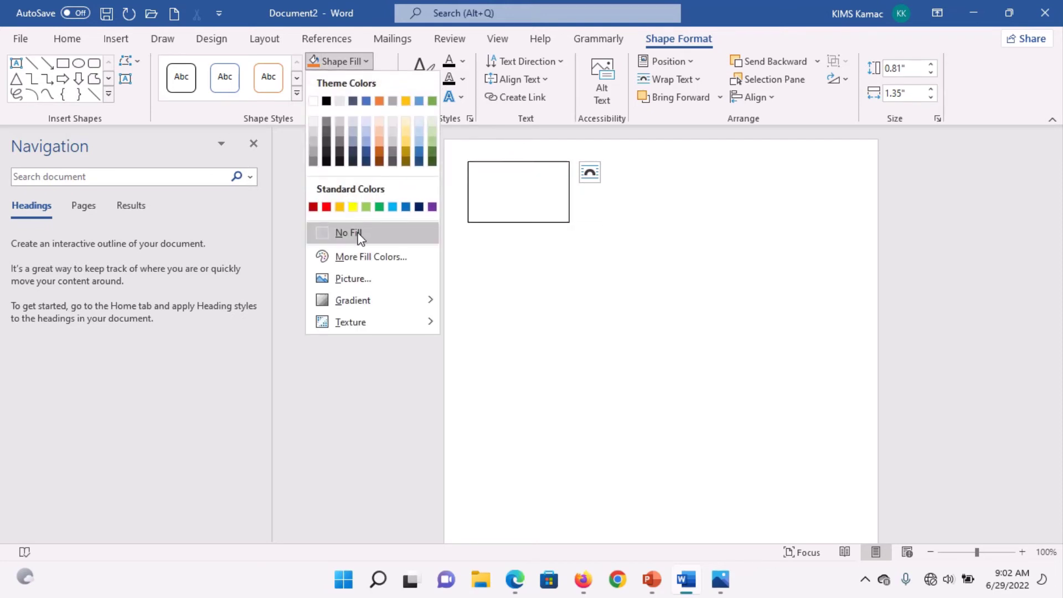
pyautogui.click(351, 233)
pyautogui.click(385, 80)
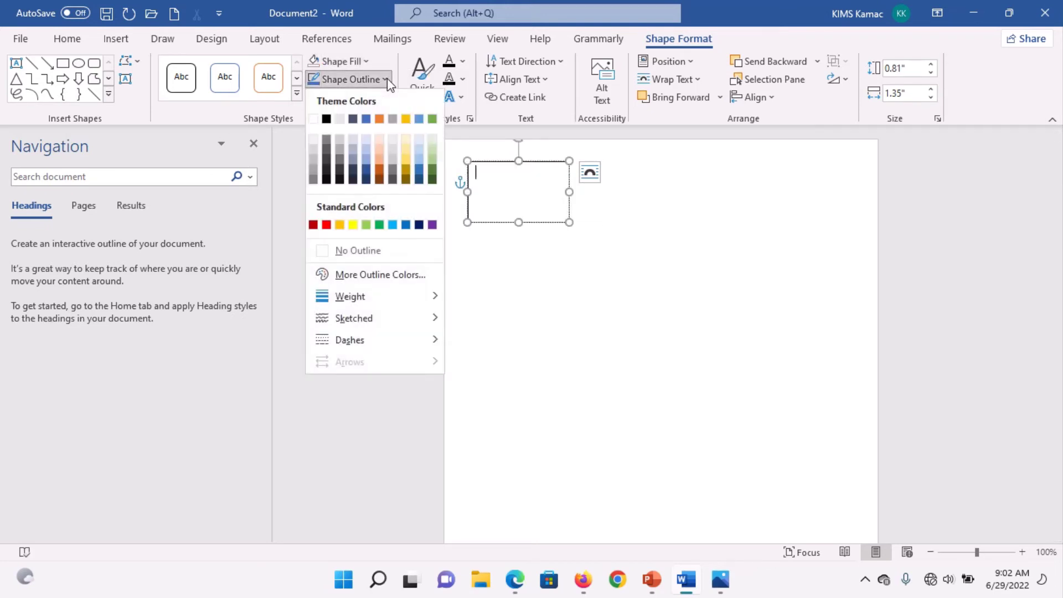
pyautogui.click(369, 253)
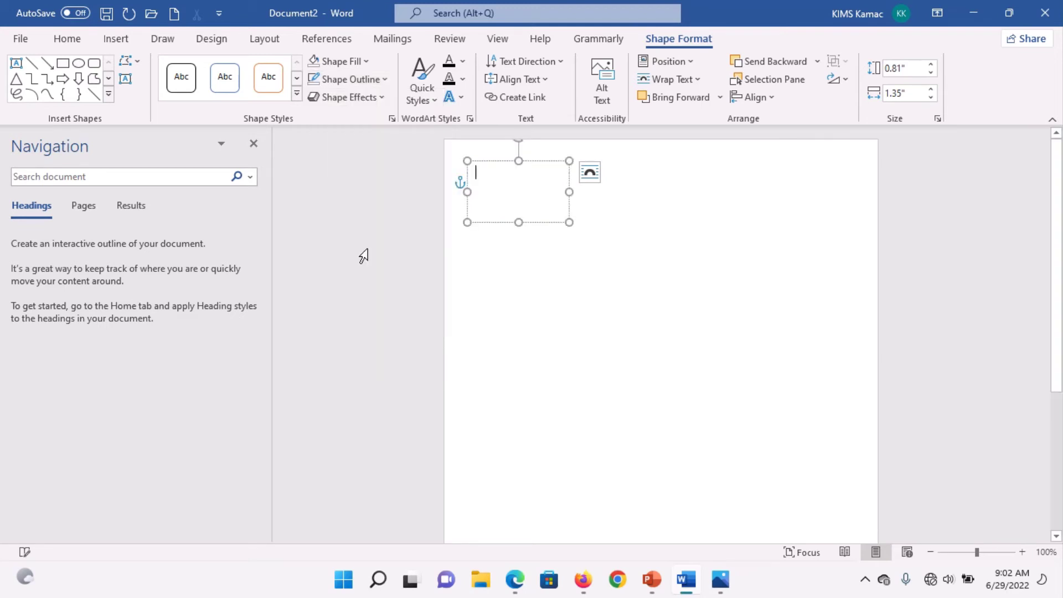
# Step: Try a pasted copy aligned by top edges, revert to one box, and centre its text
pyautogui.click(569, 218)
pyautogui.moveTo(569, 218); pyautogui.dragTo(846, 206)
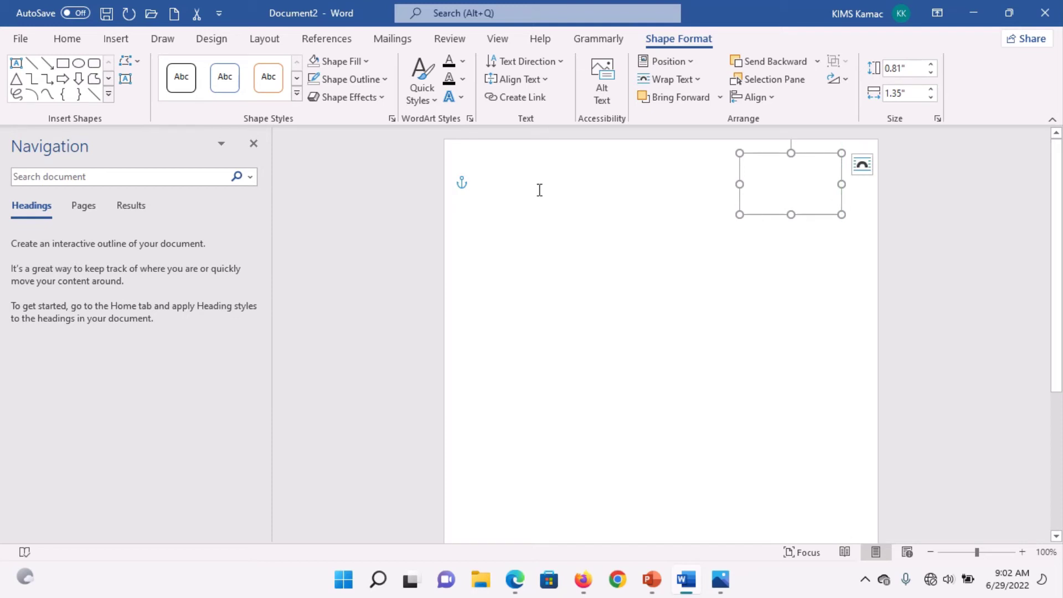
pyautogui.hotkey('ctrl', 'v')
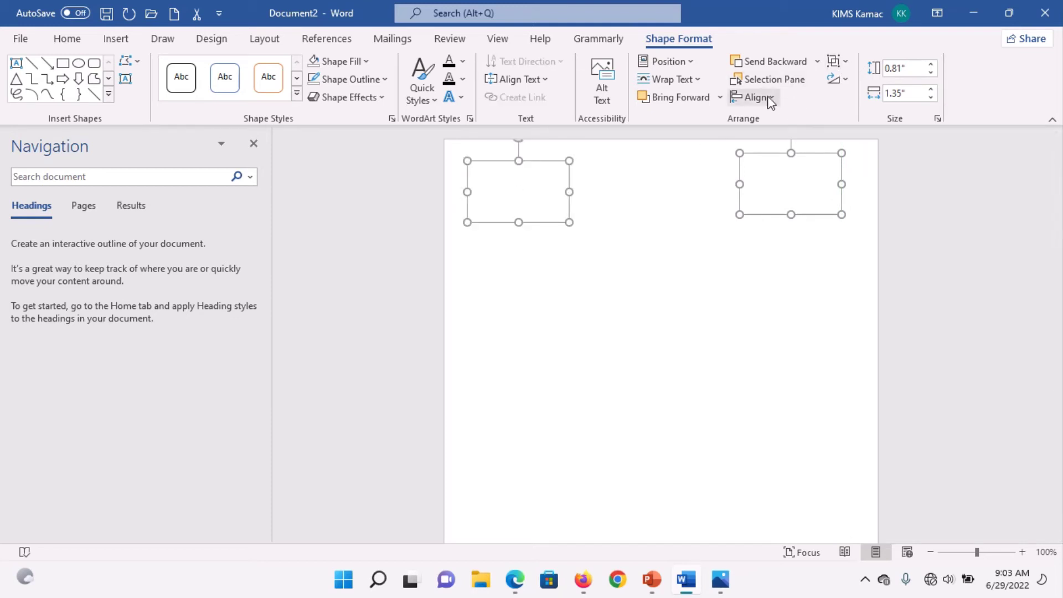
pyautogui.click(767, 97)
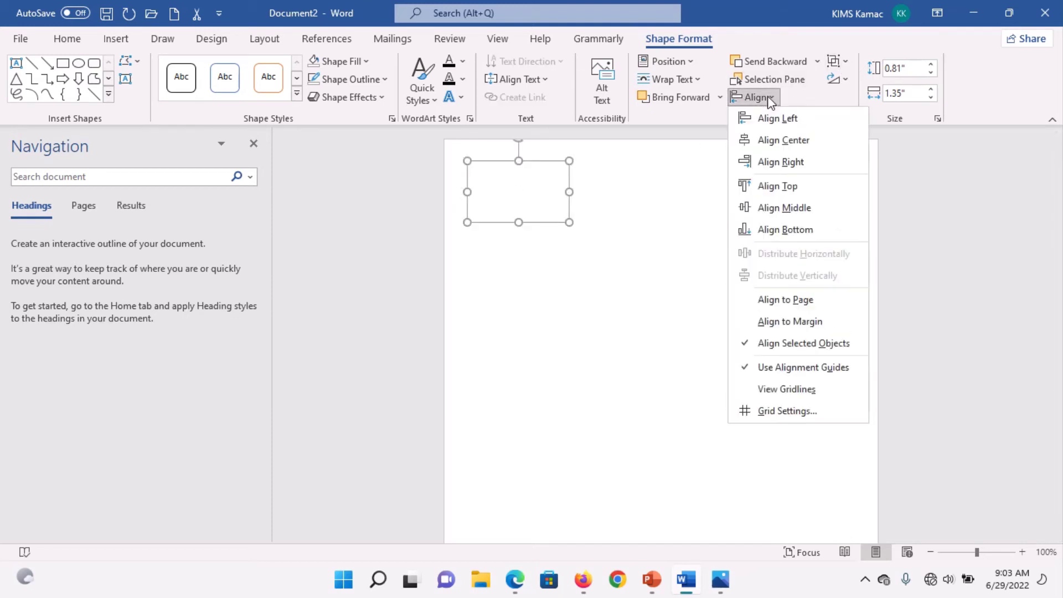
pyautogui.click(777, 184)
pyautogui.press('Delete')
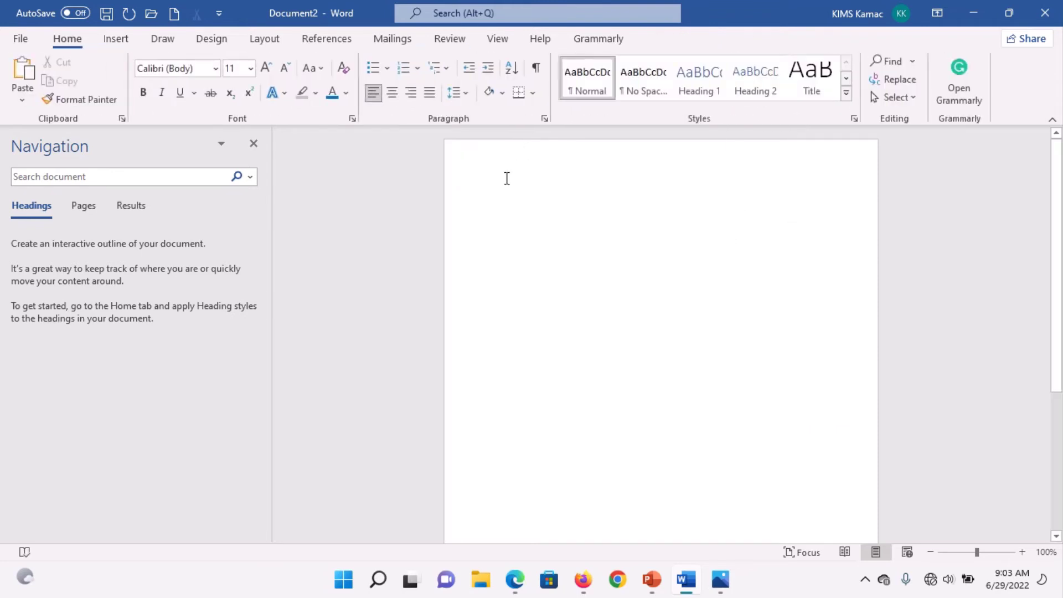
pyautogui.hotkey('ctrl', 'z')
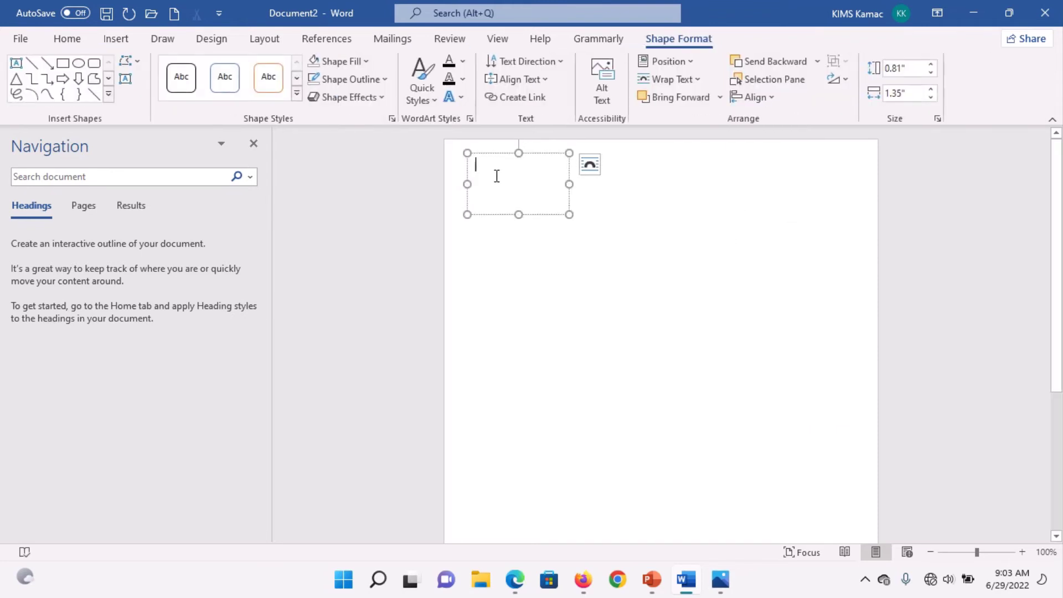
pyautogui.hotkey('ctrl', 'e')
# Step: Insert the Kitlos logo picture from this computer into the text box
pyautogui.click(116, 41)
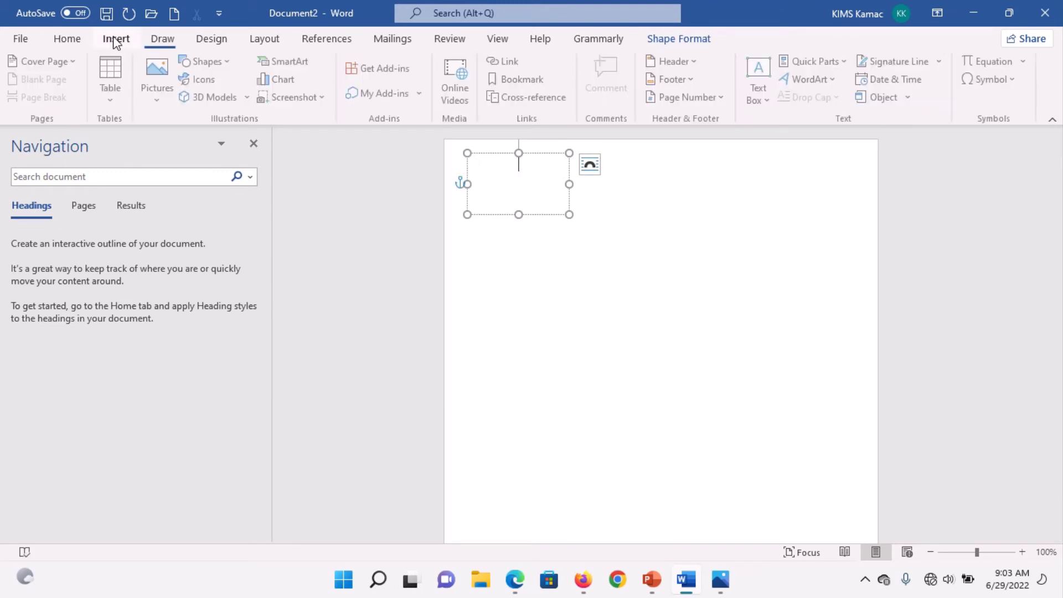
pyautogui.click(157, 99)
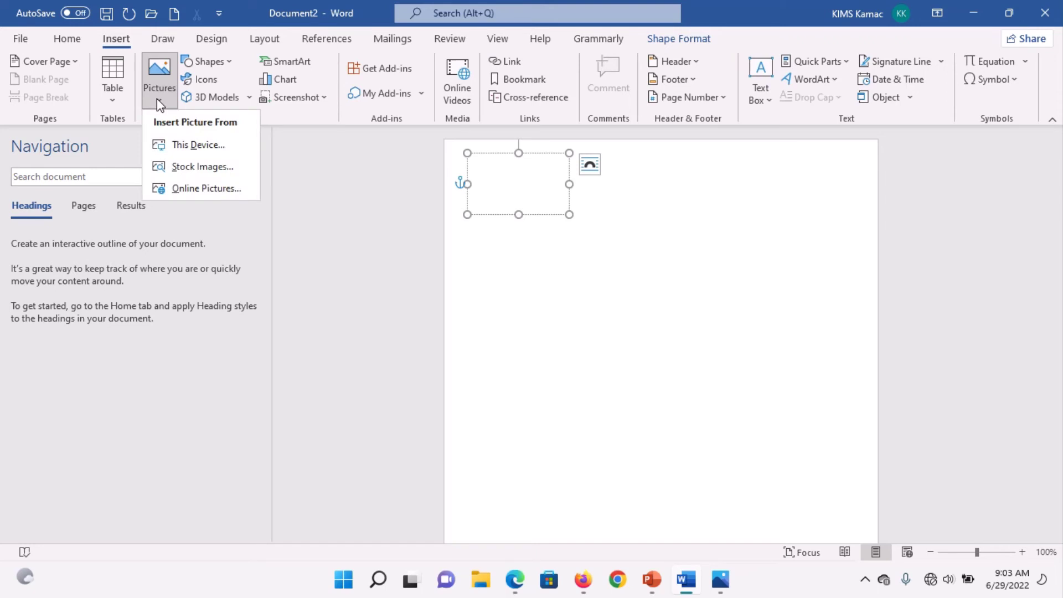
pyautogui.click(214, 144)
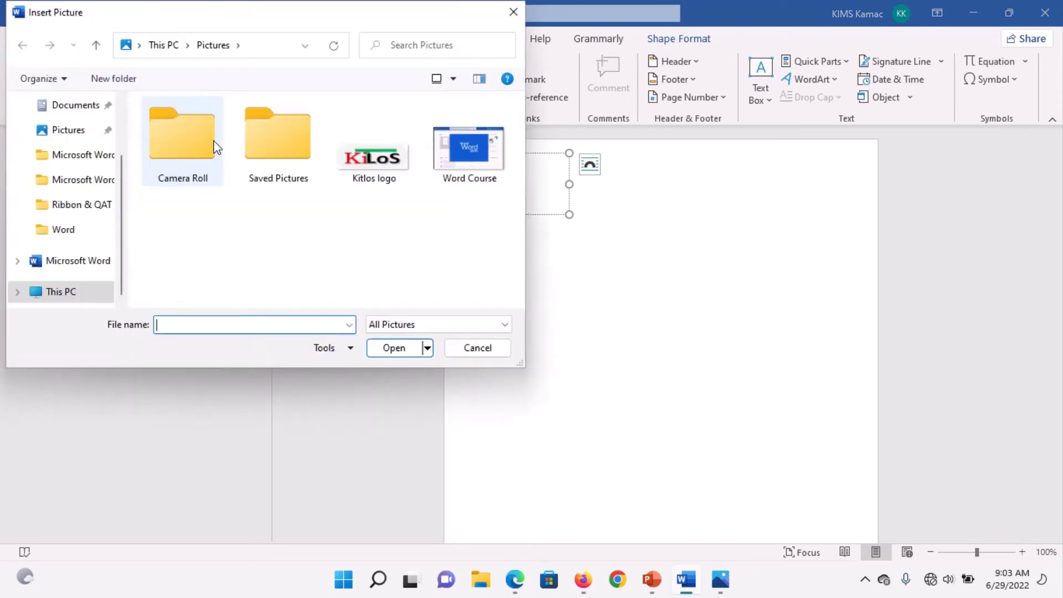
pyautogui.doubleClick(373, 159)
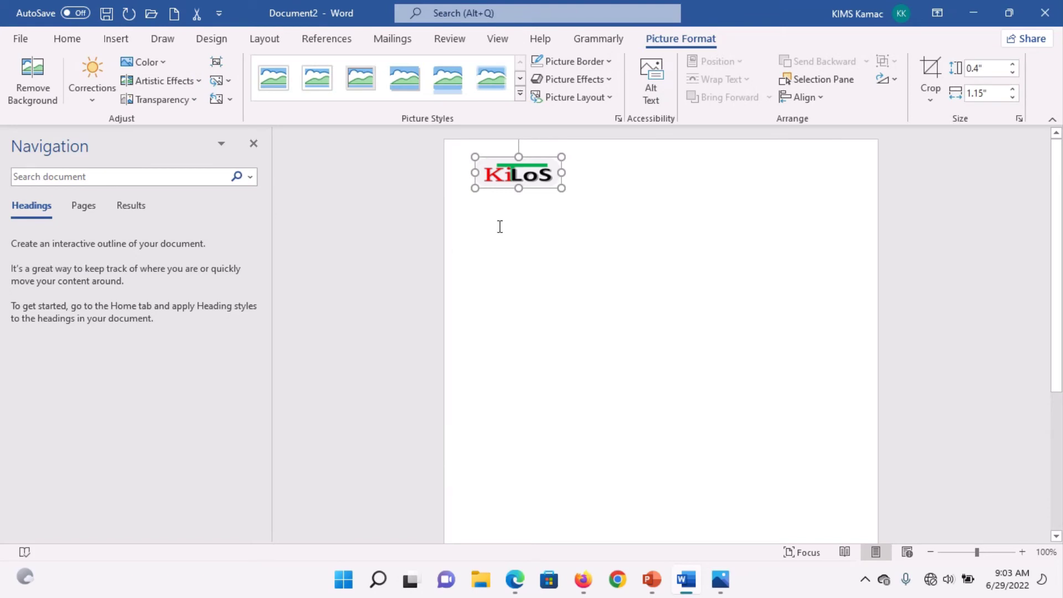
pyautogui.moveTo(533, 183); pyautogui.dragTo(536, 189)
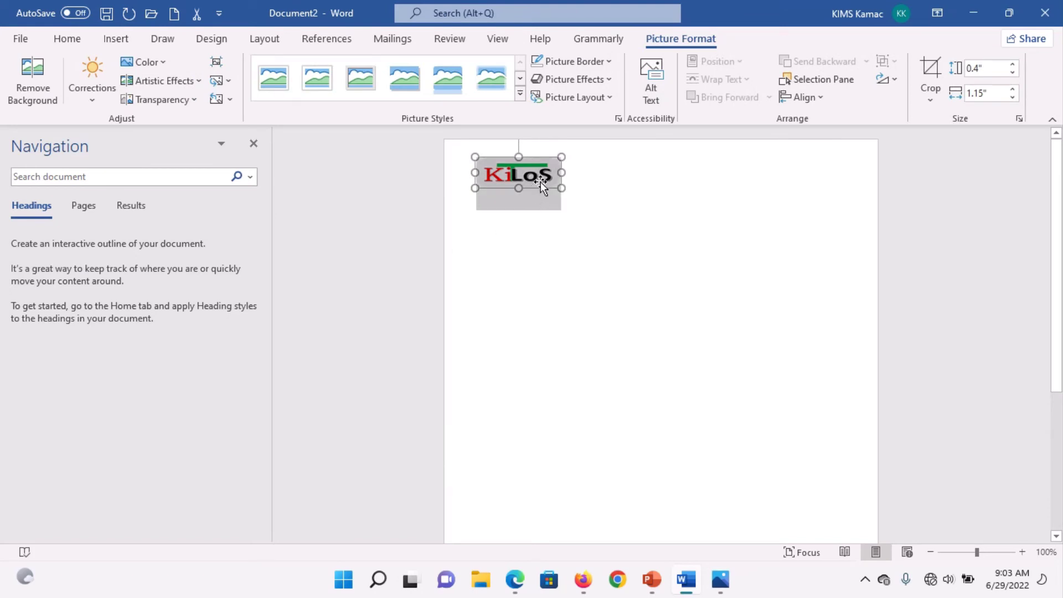
pyautogui.moveTo(540, 182); pyautogui.dragTo(540, 181)
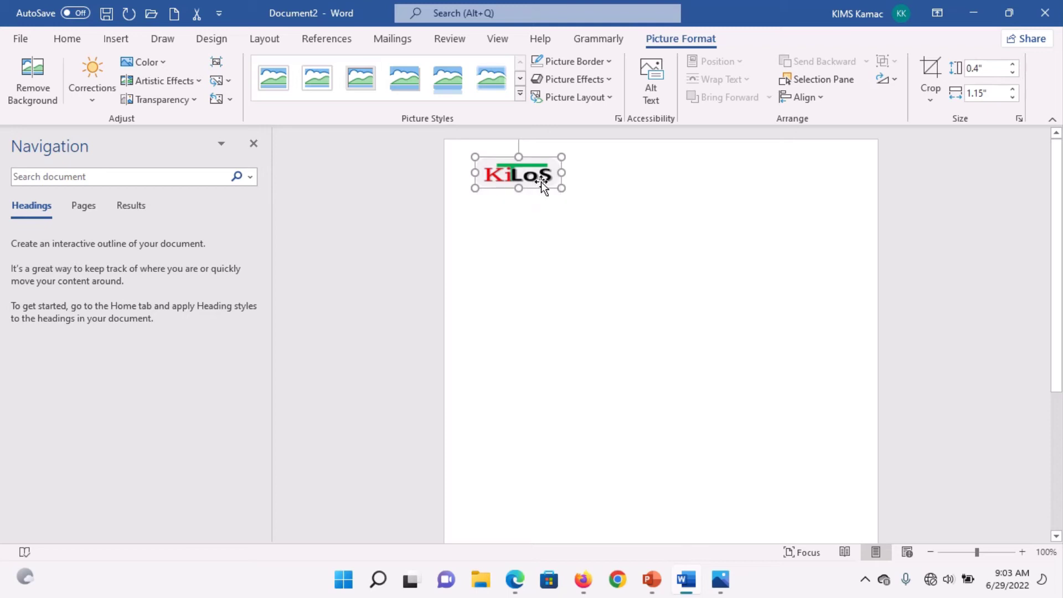
# Step: Try adding a line above the logo, undo it, then delete the logo picture
pyautogui.click(570, 178)
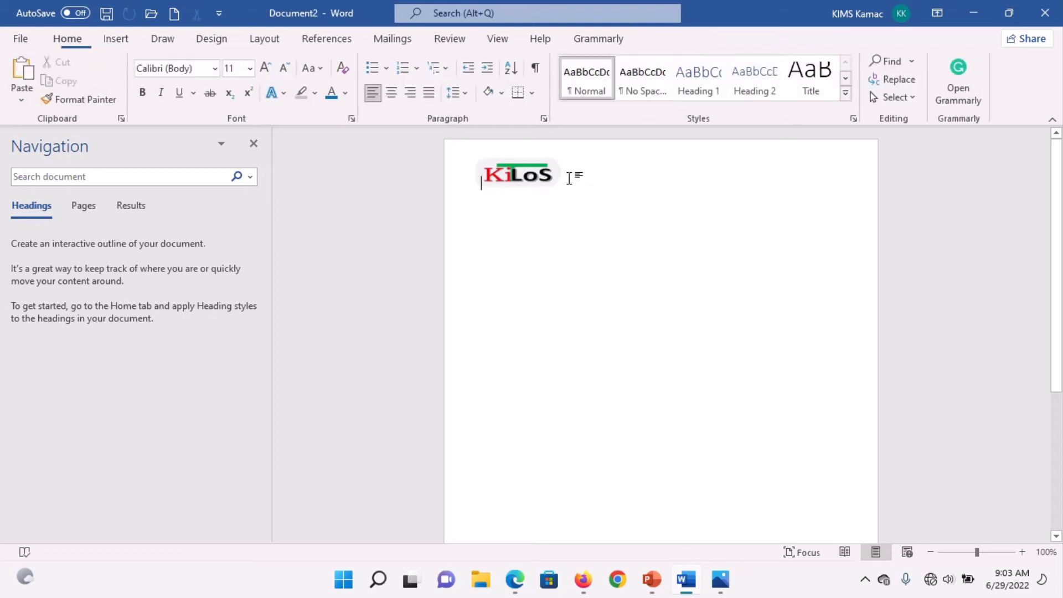
pyautogui.click(537, 189)
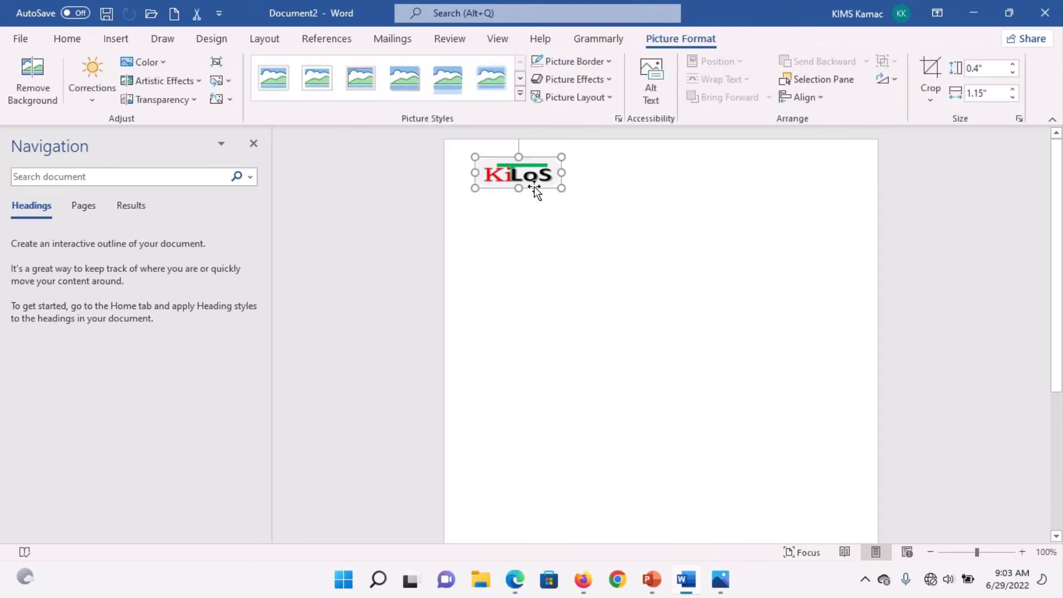
pyautogui.click(538, 206)
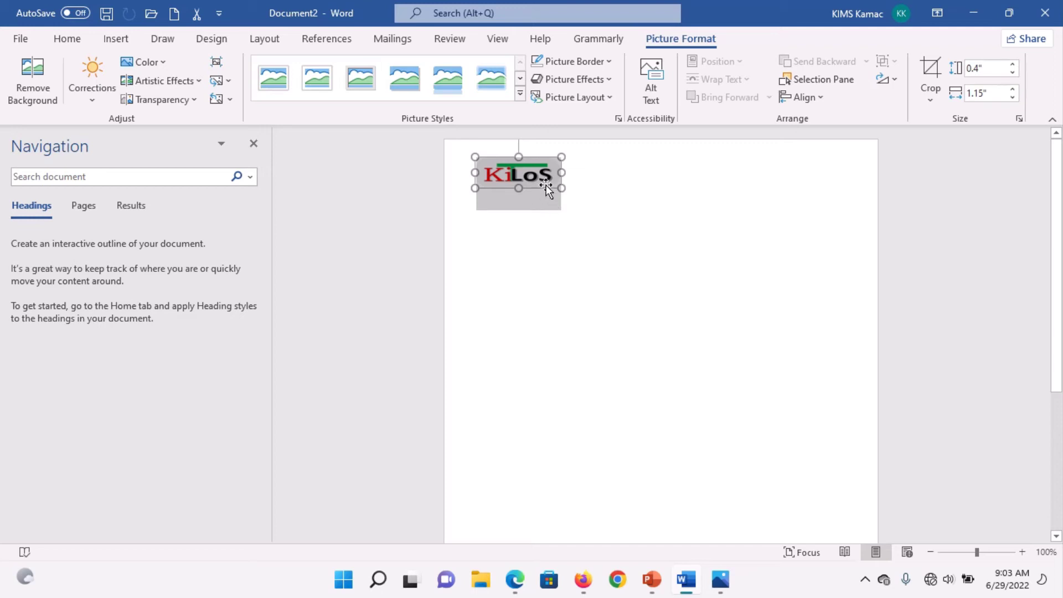
pyautogui.click(571, 185)
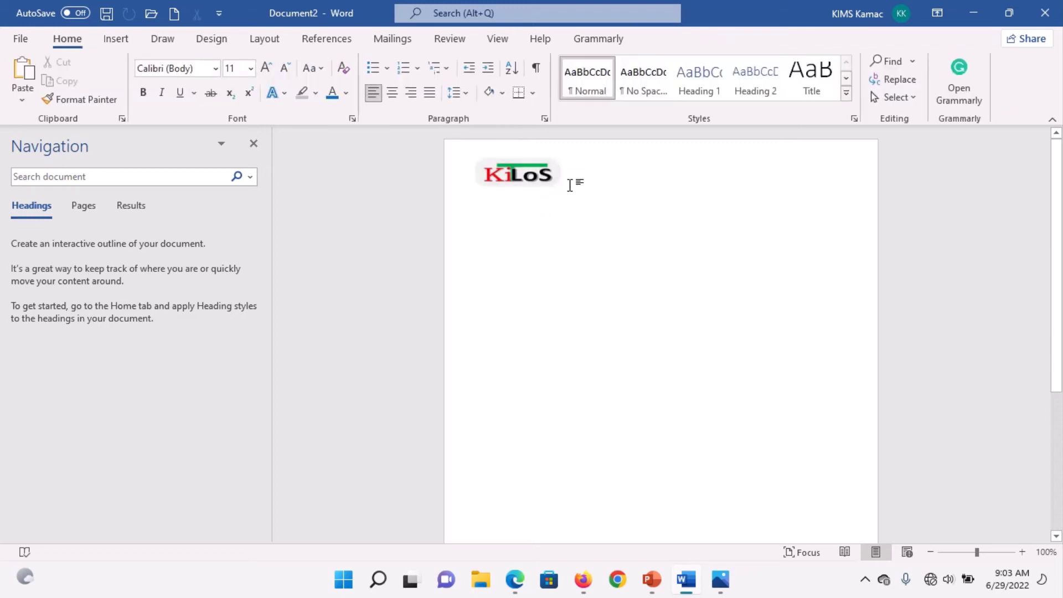
pyautogui.press('Return')
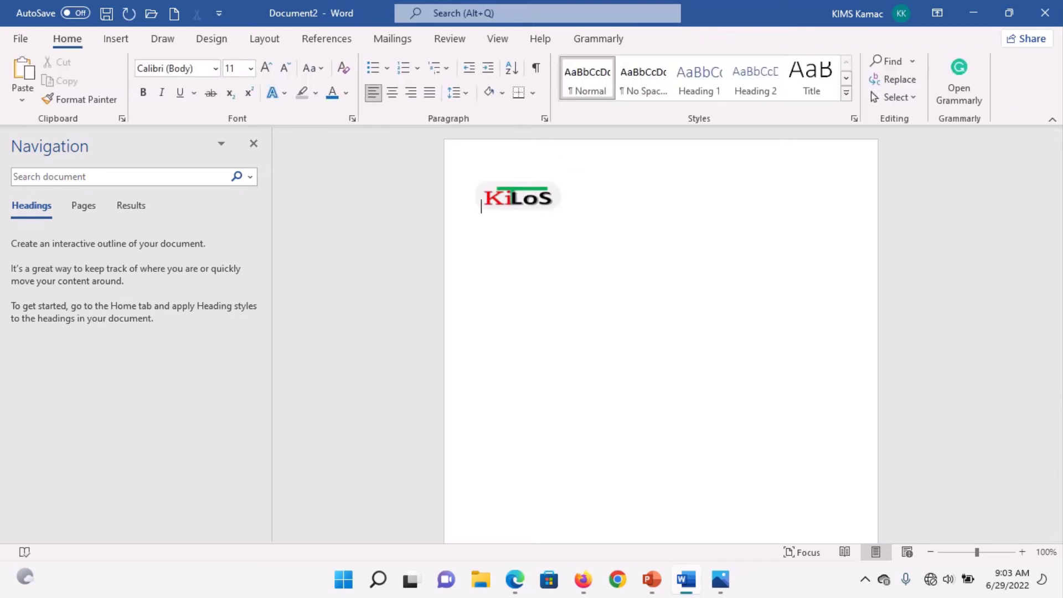
pyautogui.hotkey('ctrl', 'z')
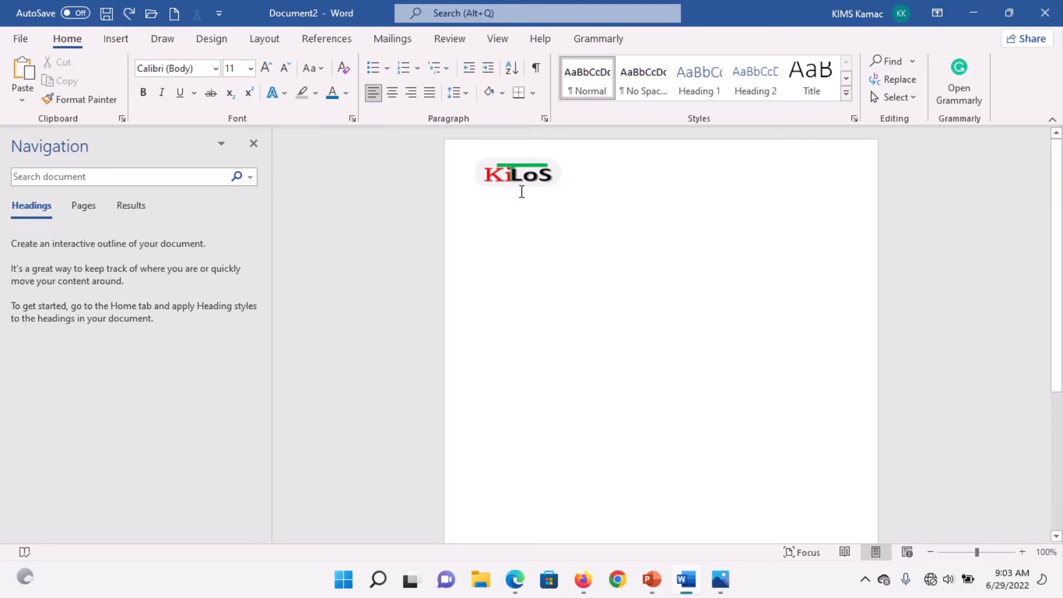
pyautogui.click(520, 191)
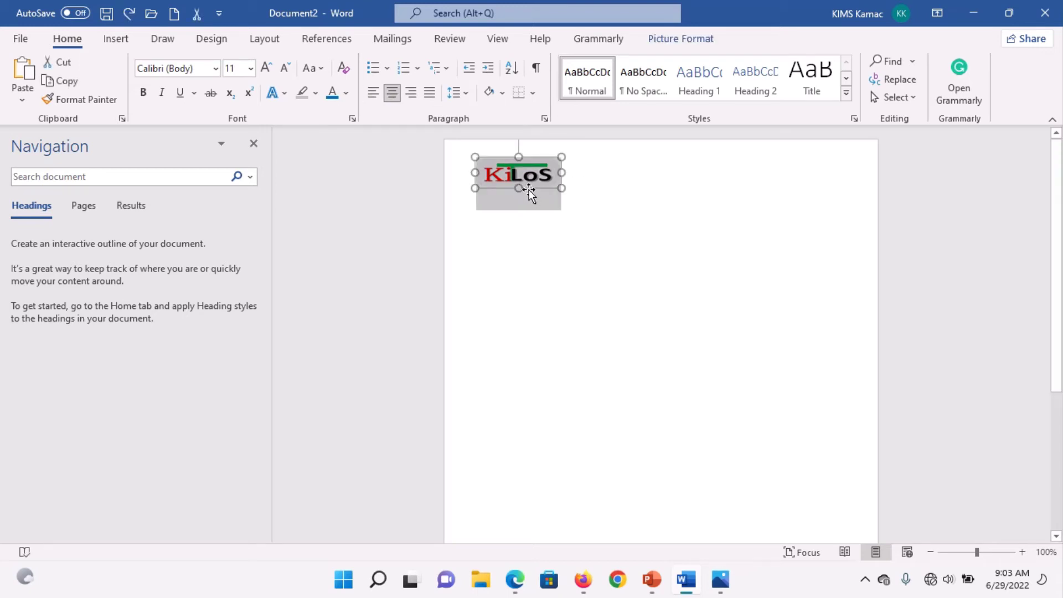
pyautogui.press('Delete')
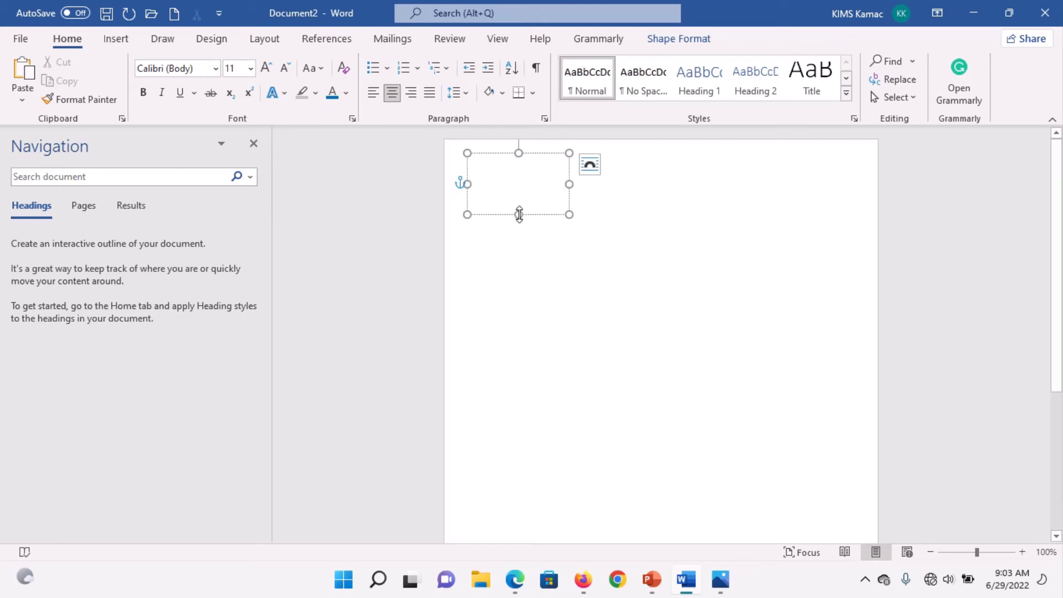
# Step: Justify the text box, type 'Company Name:', and make the box slightly taller
pyautogui.moveTo(518, 214); pyautogui.dragTo(520, 231)
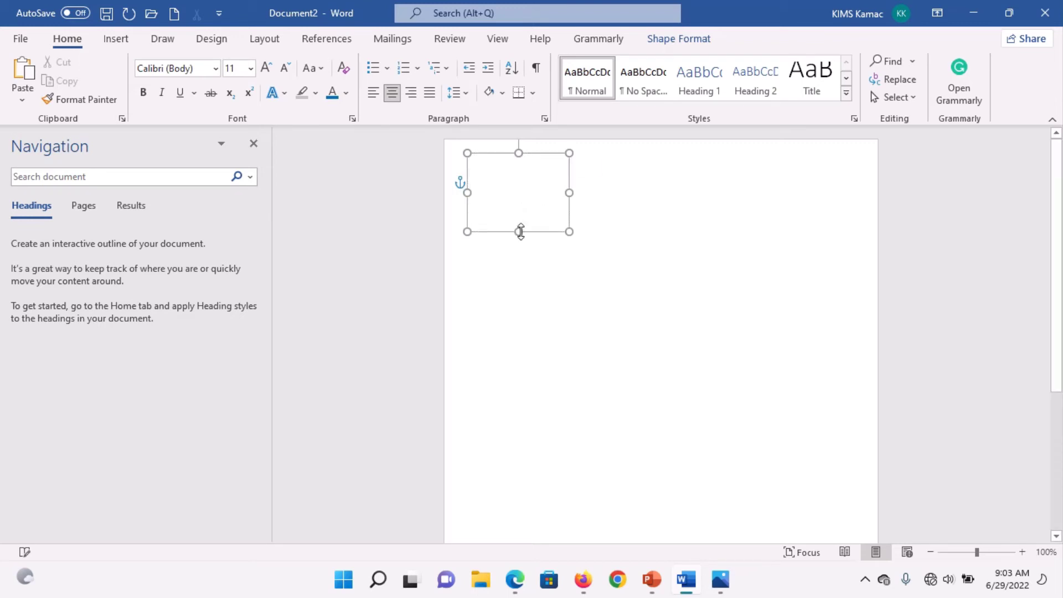
pyautogui.click(523, 211)
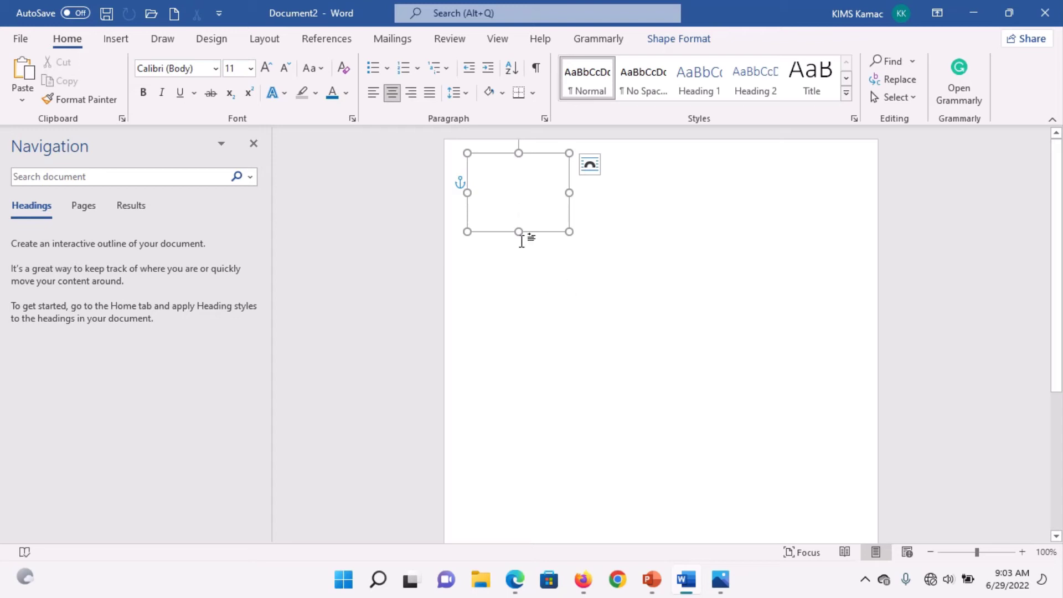
pyautogui.hotkey('ctrl', 'j')
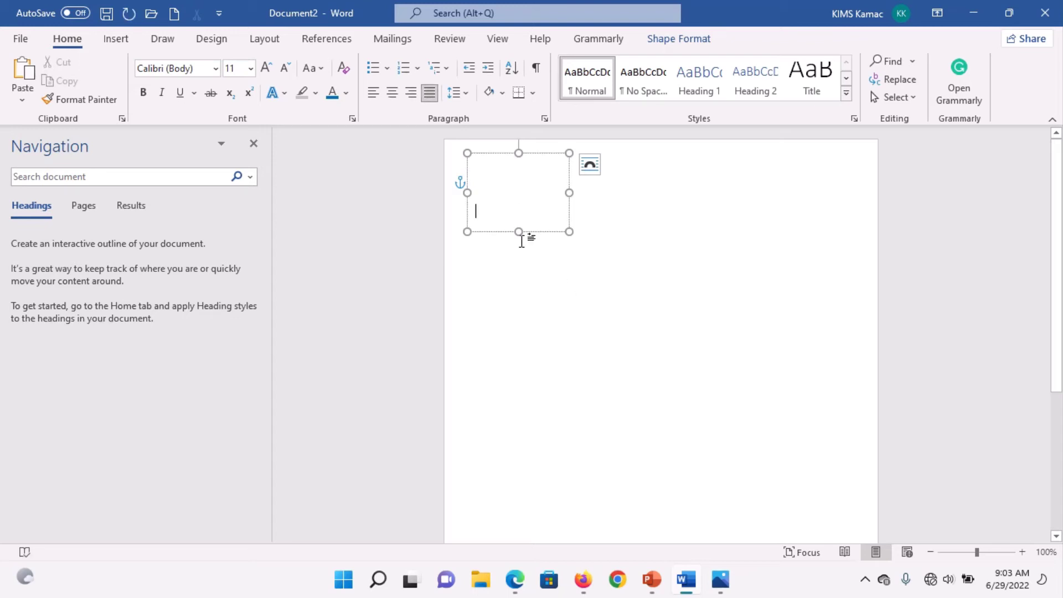
pyautogui.write('Com')
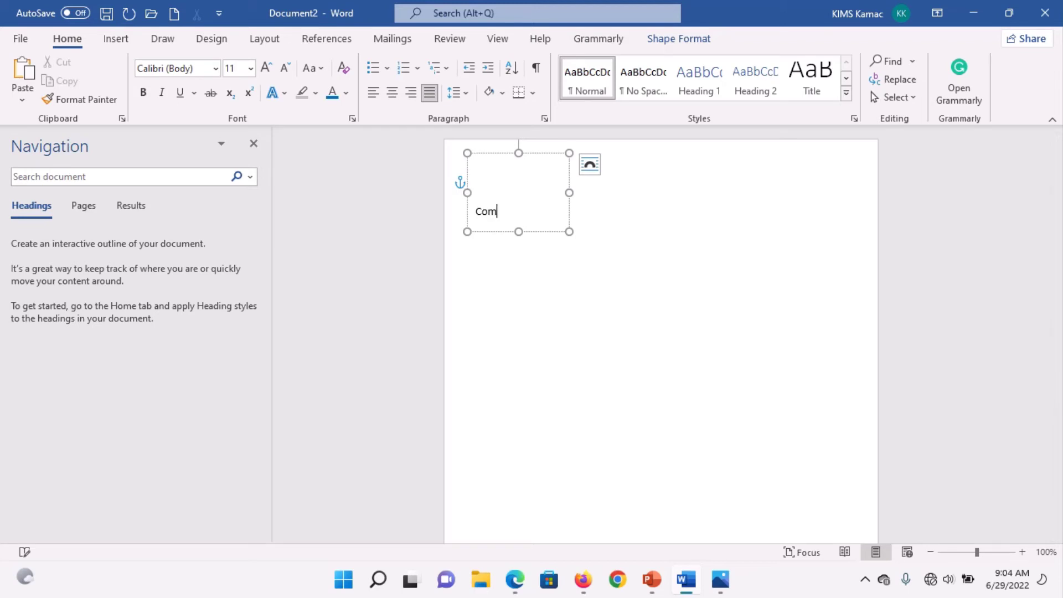
pyautogui.write('pany Name:')
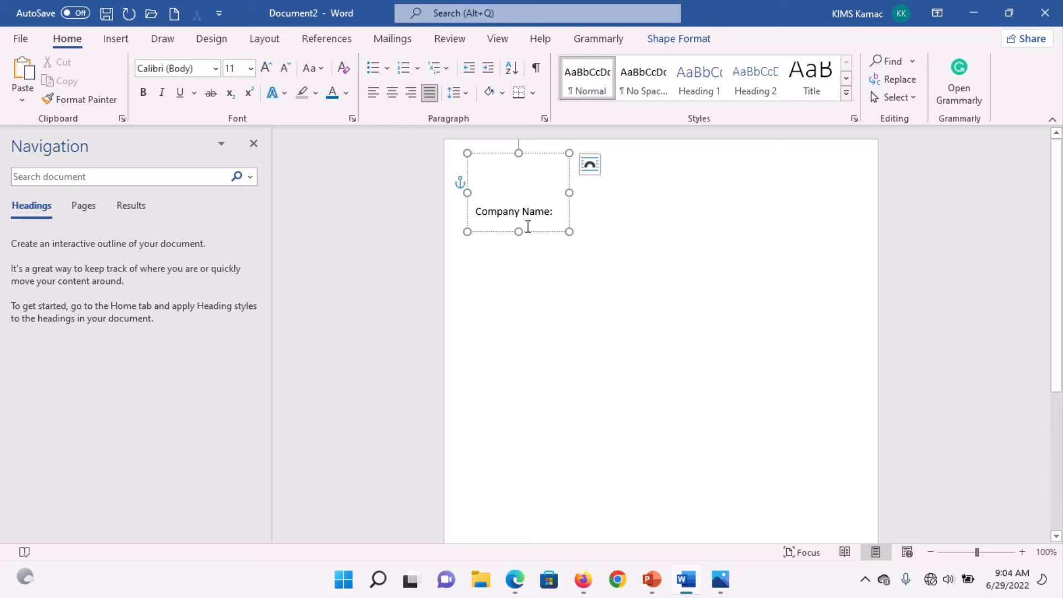
pyautogui.moveTo(518, 231); pyautogui.dragTo(521, 250)
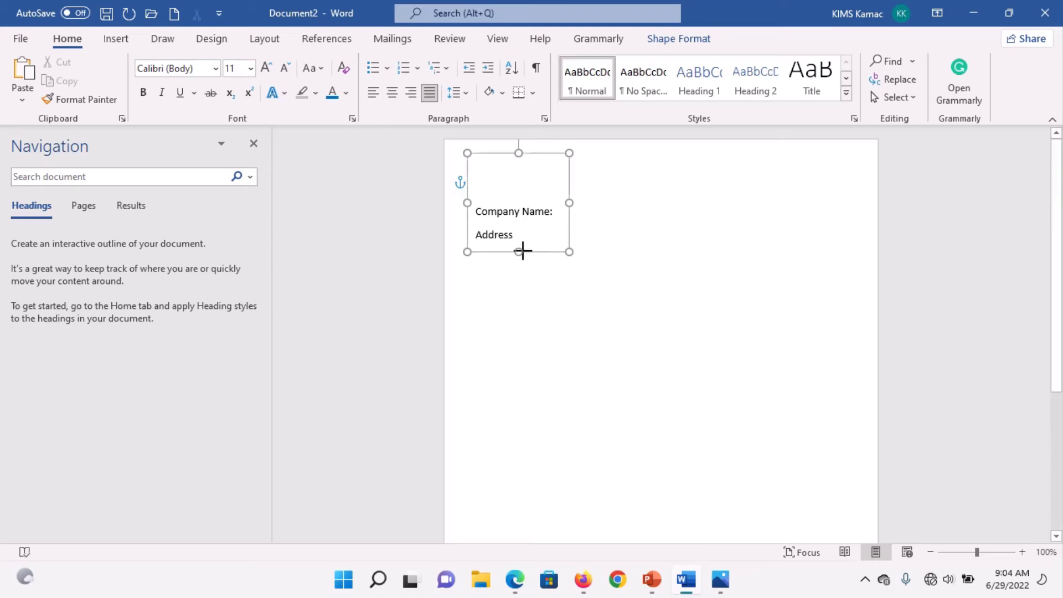
# Step: Complete the 'Address:' label and move to the empty top line of the box
pyautogui.click(478, 213)
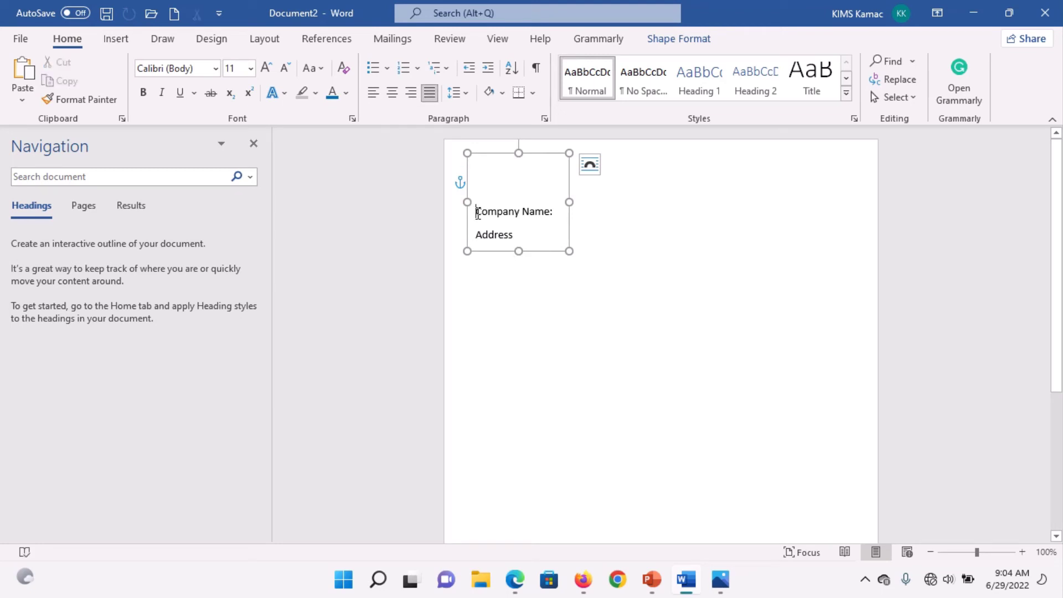
pyautogui.click(516, 235)
pyautogui.write(':')
pyautogui.click(514, 176)
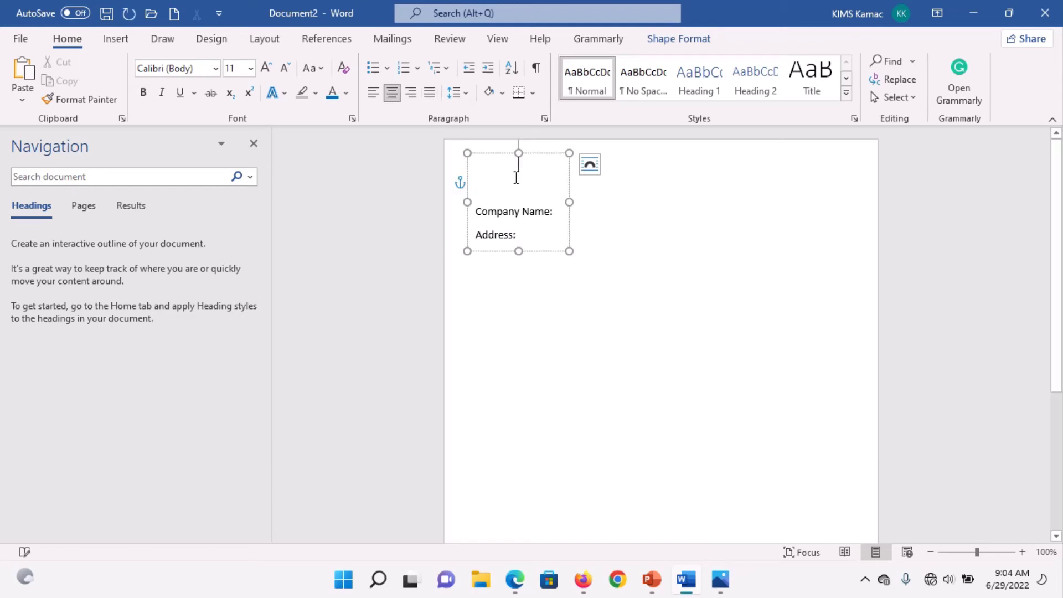
# Step: Insert the Kitlos logo picture from this computer at the top of the text box
pyautogui.click(115, 39)
pyautogui.click(153, 80)
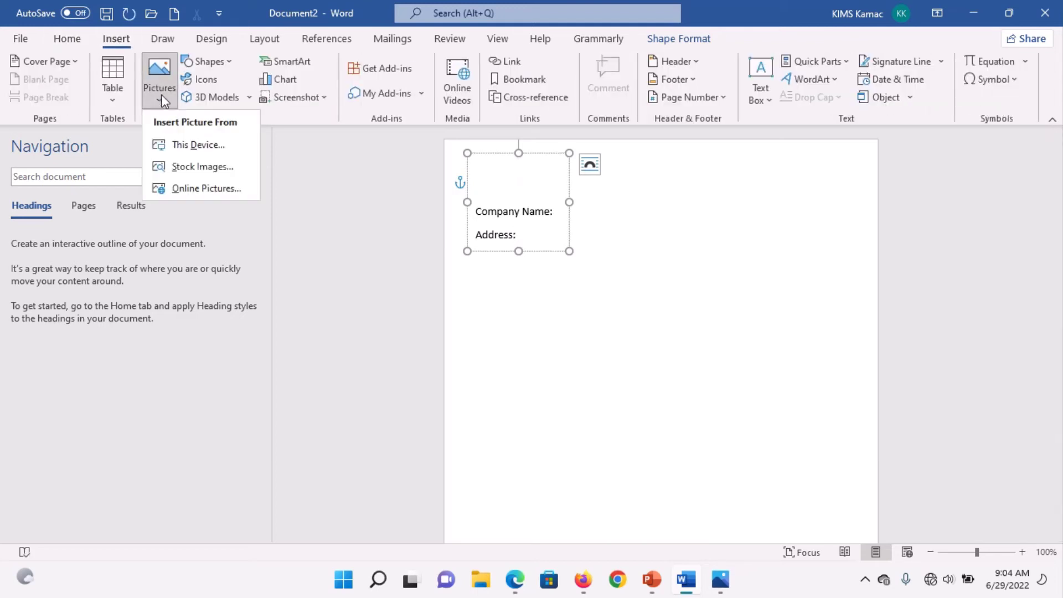
pyautogui.click(188, 145)
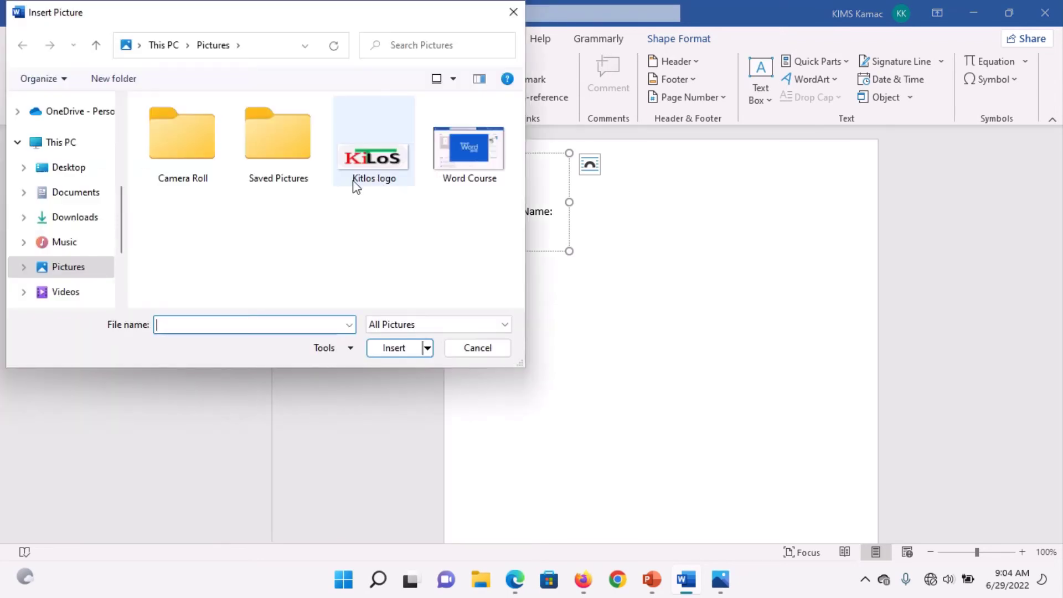
pyautogui.doubleClick(357, 166)
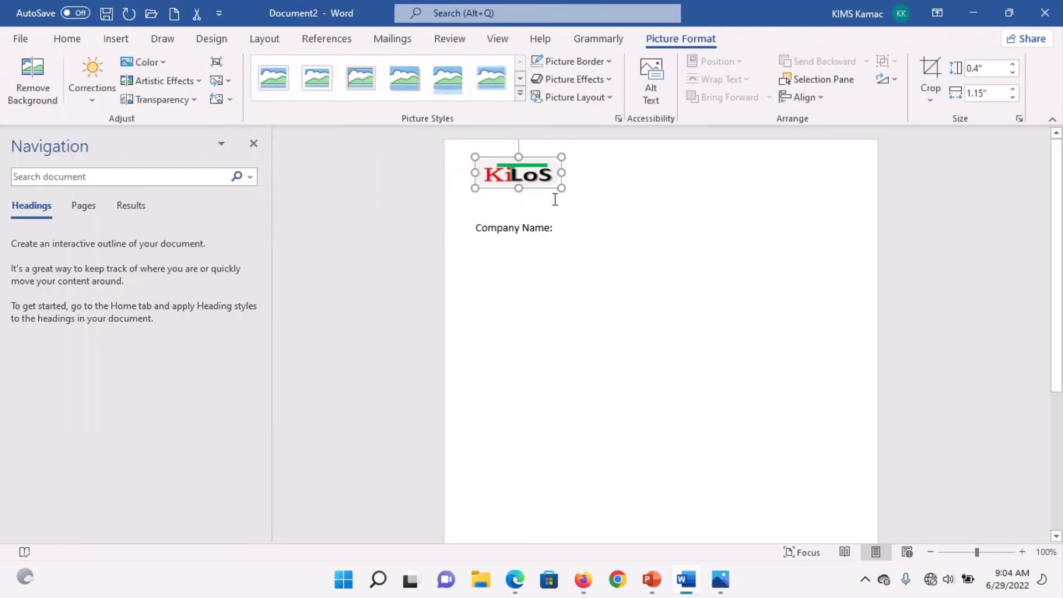
# Step: Enlarge the box to show Address:, remove the blank line, and paste a second text box
pyautogui.click(533, 228)
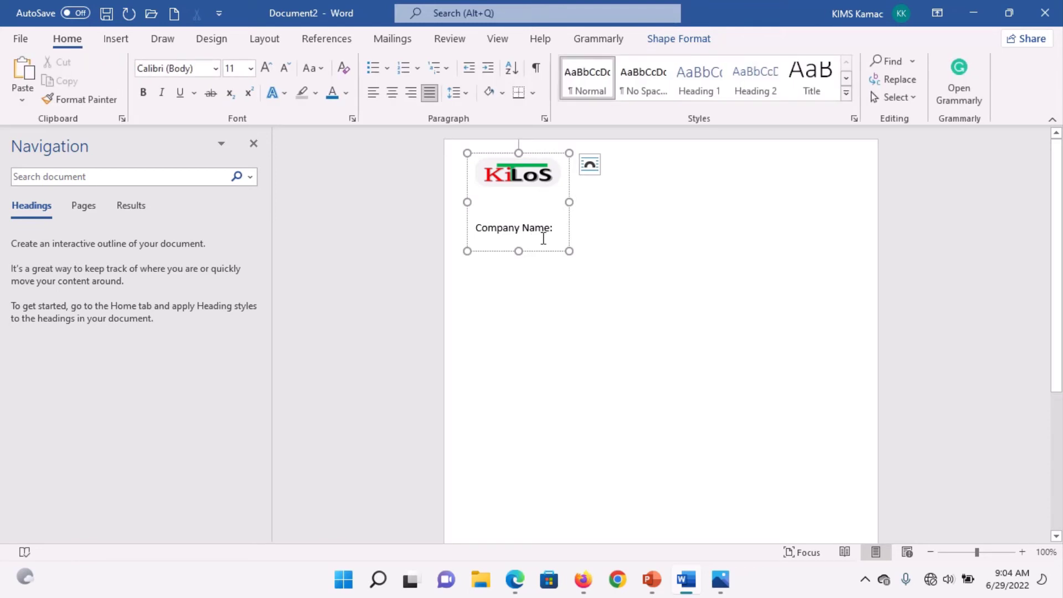
pyautogui.moveTo(519, 252); pyautogui.dragTo(519, 261)
pyautogui.click(524, 205)
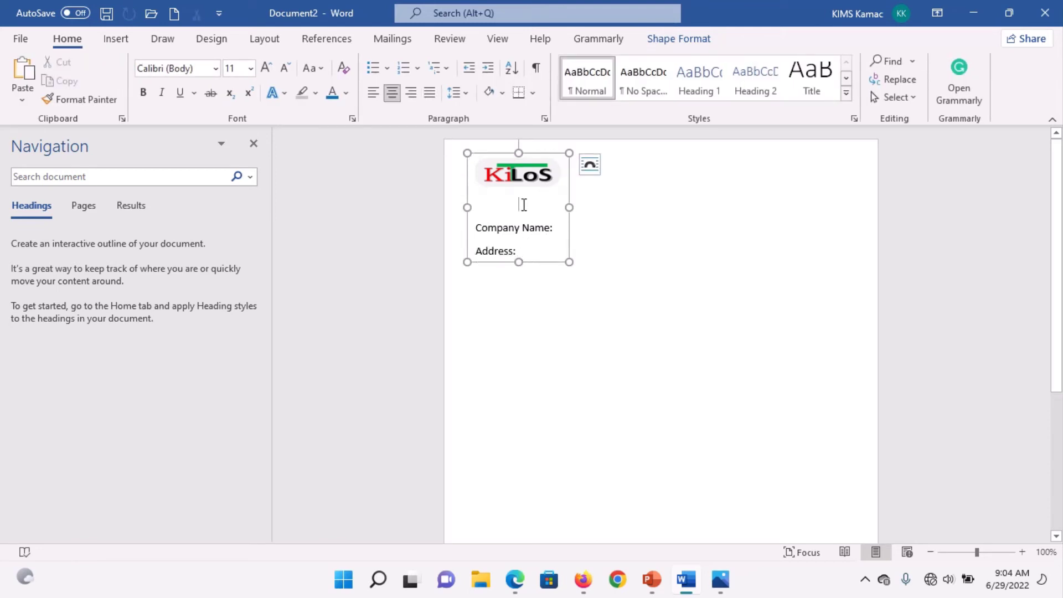
pyautogui.press('Delete')
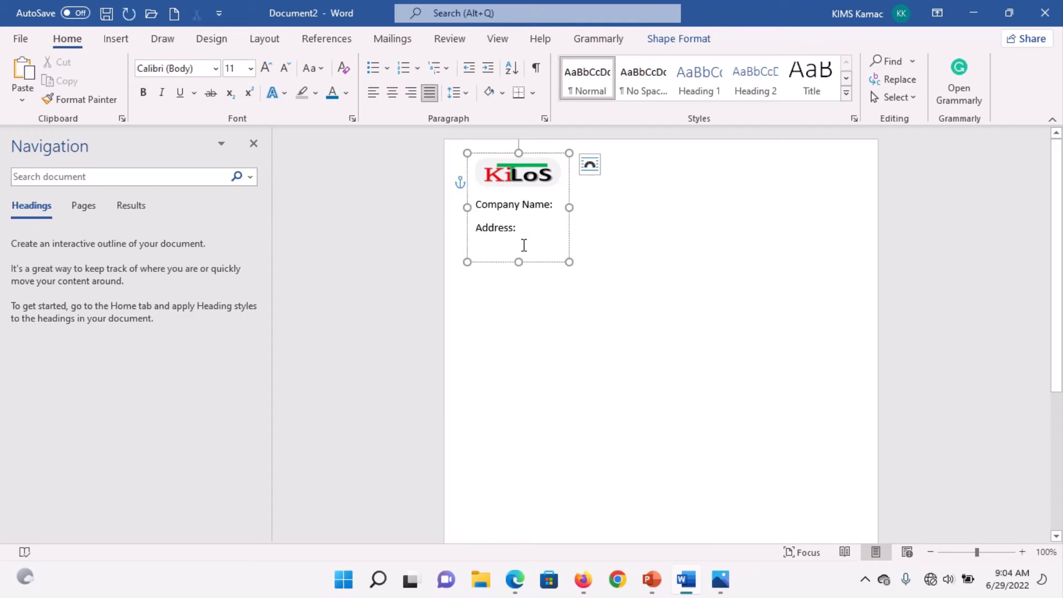
pyautogui.click(524, 245)
pyautogui.hotkey('ctrl', 'v')
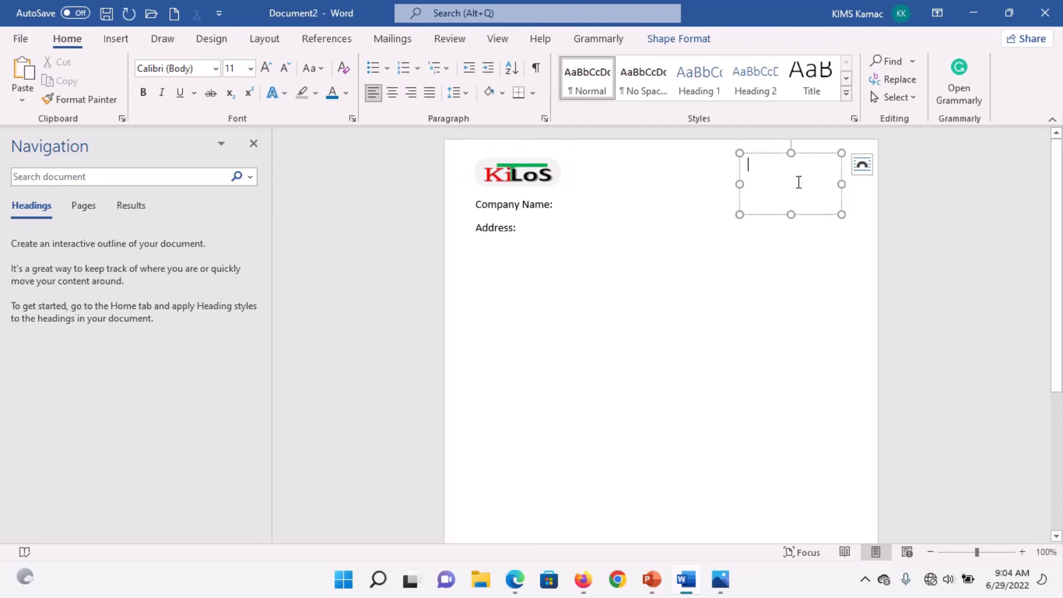
# Step: Compare with the Invoice.png sample, then select the logo-and-labels text box
pyautogui.click(720, 579)
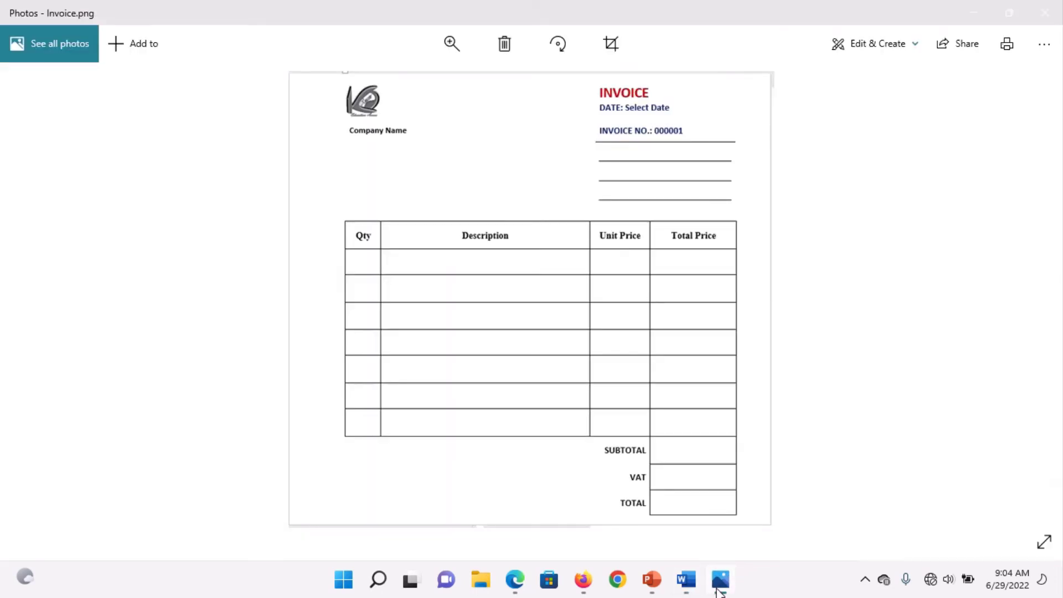
pyautogui.click(718, 590)
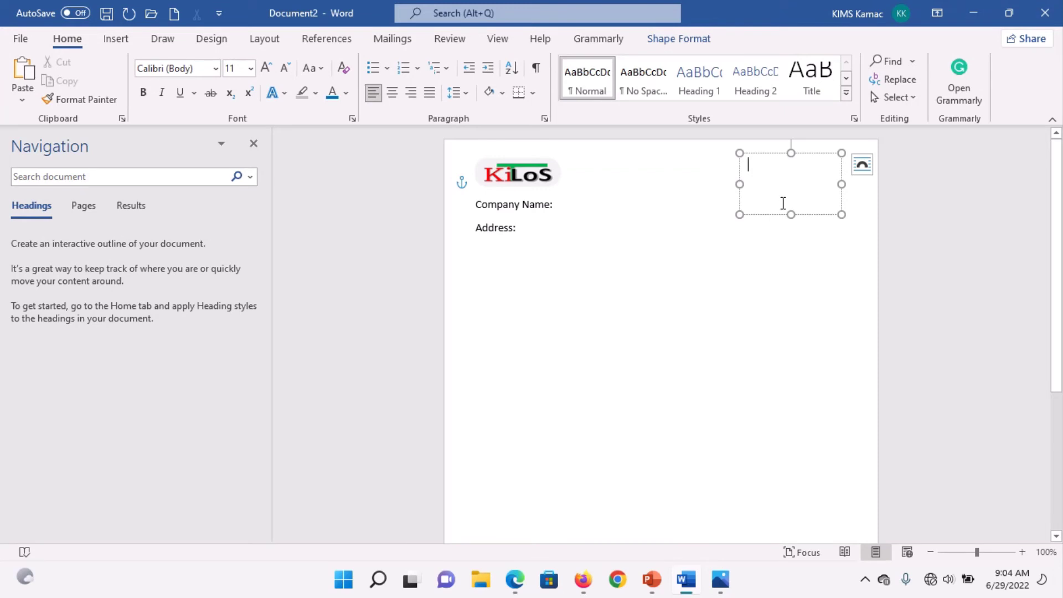
pyautogui.click(558, 169)
pyautogui.click(571, 192)
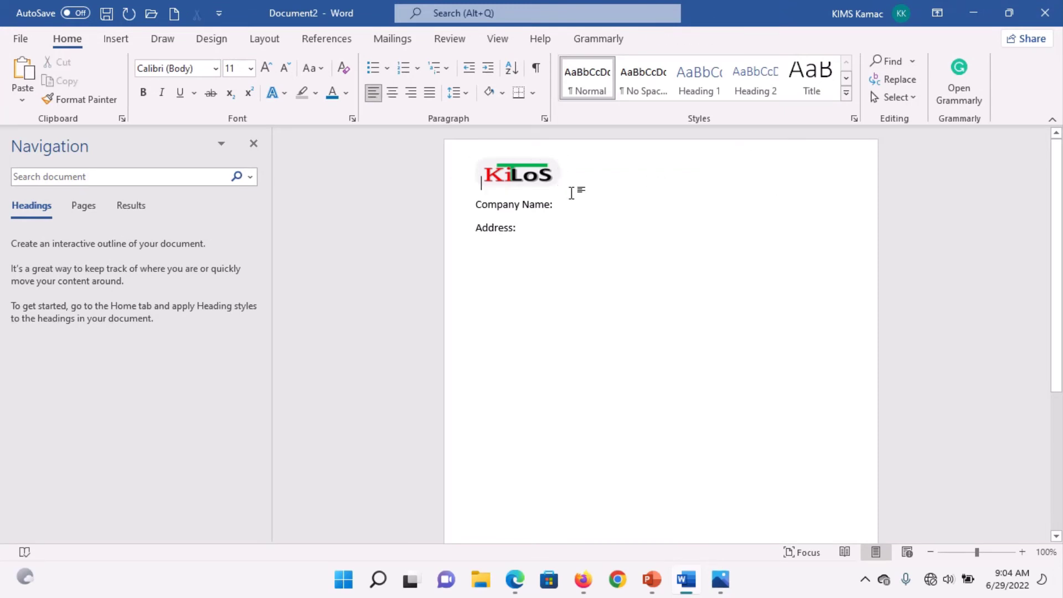
pyautogui.click(565, 201)
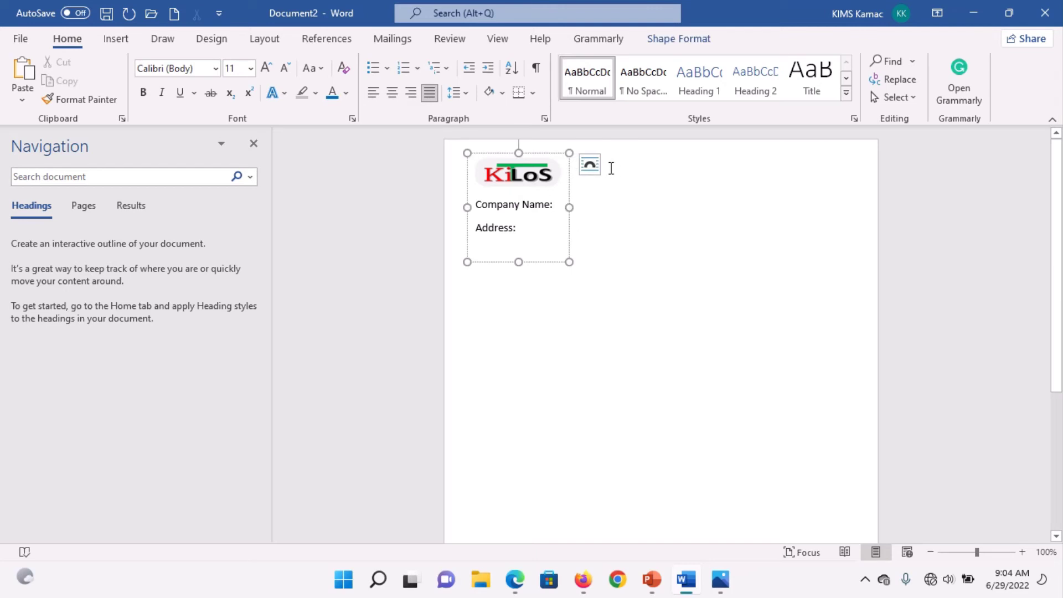
# Step: Type a centred, bold, 18 pt 'INVOICE' heading on the first body line
pyautogui.click(652, 169)
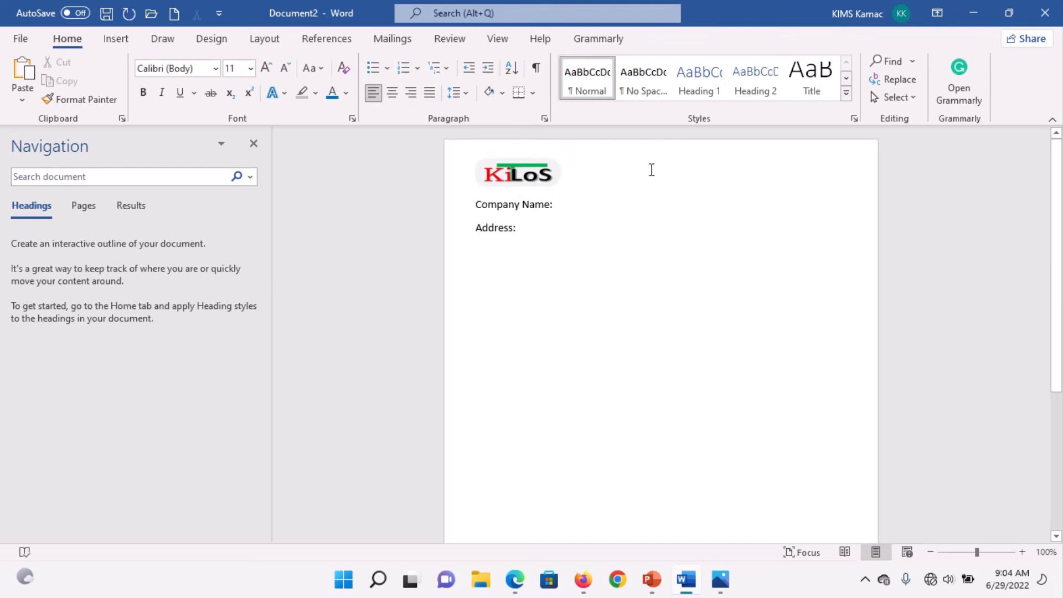
pyautogui.hotkey('ctrl', 'e')
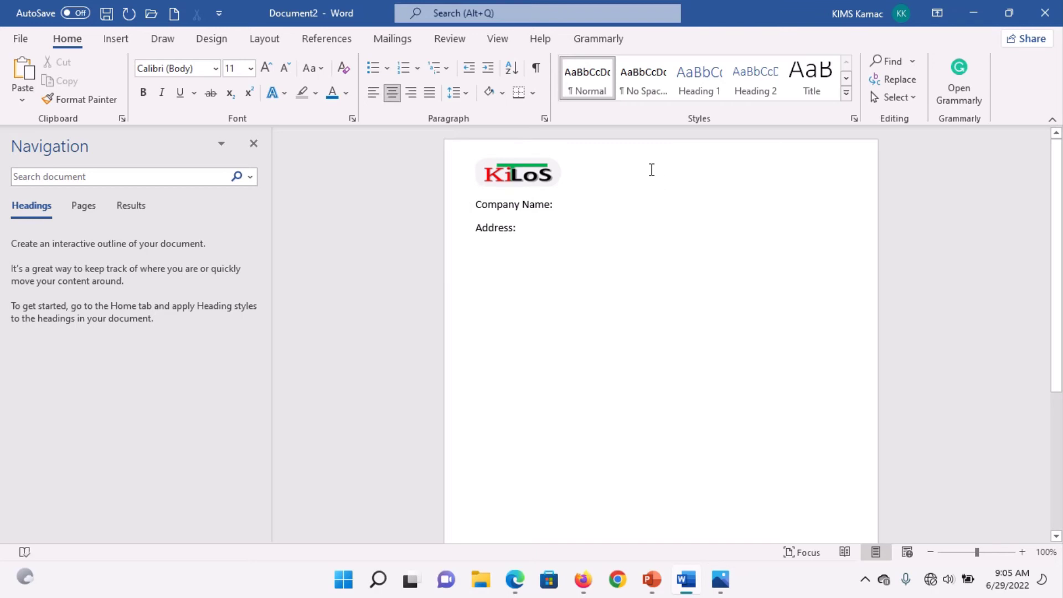
pyautogui.write('I')
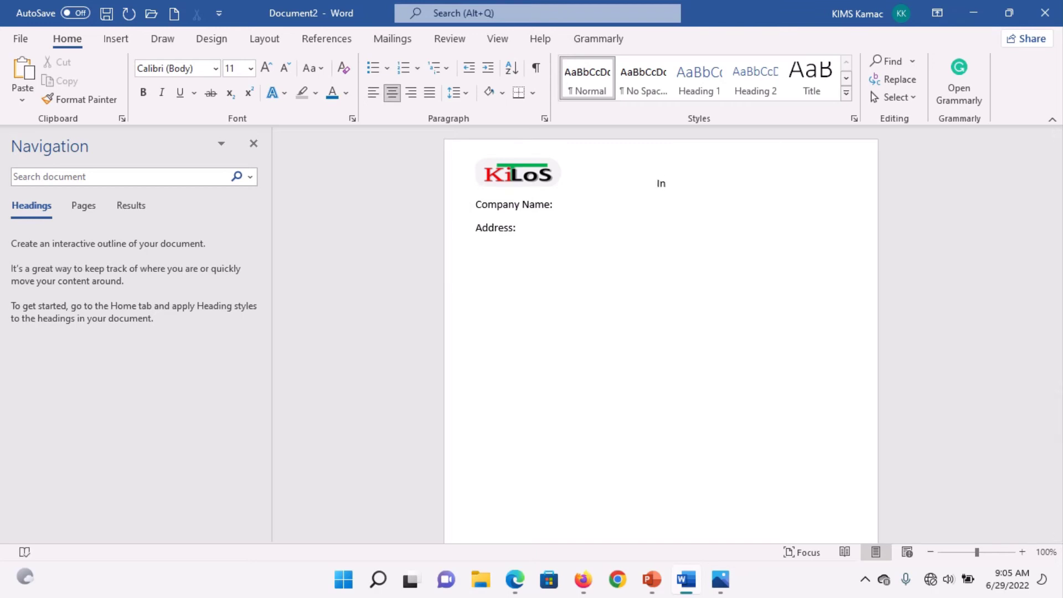
pyautogui.write('NVOICE')
pyautogui.hotkey('shift', 'Left')
pyautogui.press('Left')
pyautogui.hotkey('ctrl', 'b')
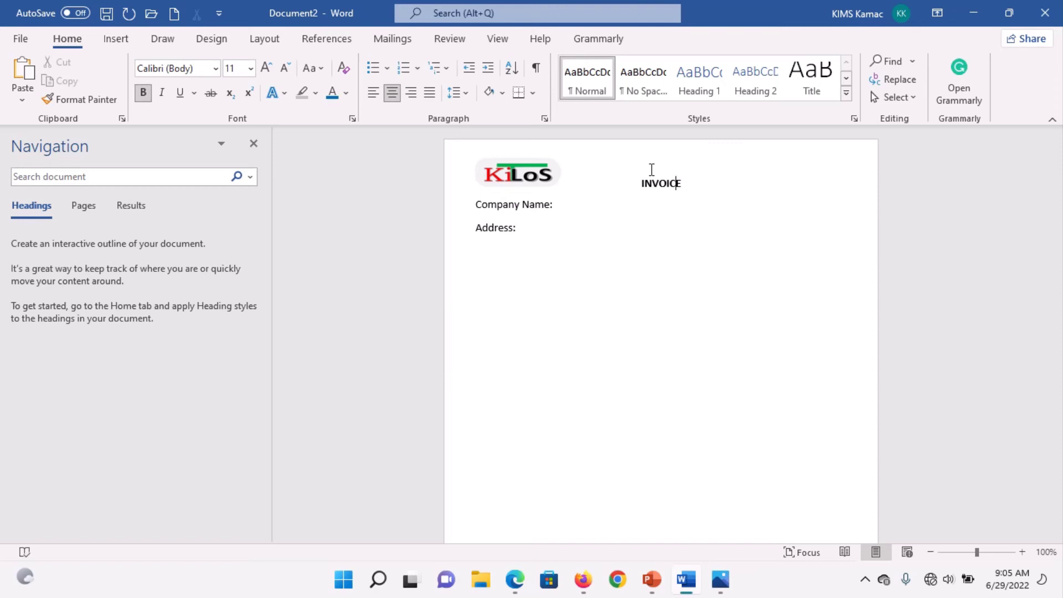
pyautogui.hotkey('ctrl', 'shift', '.')
pyautogui.hotkey('ctrl', 'shift', '.')
pyautogui.hotkey('ctrl', 'shift', '.')
pyautogui.hotkey('ctrl', 'shift', '.')
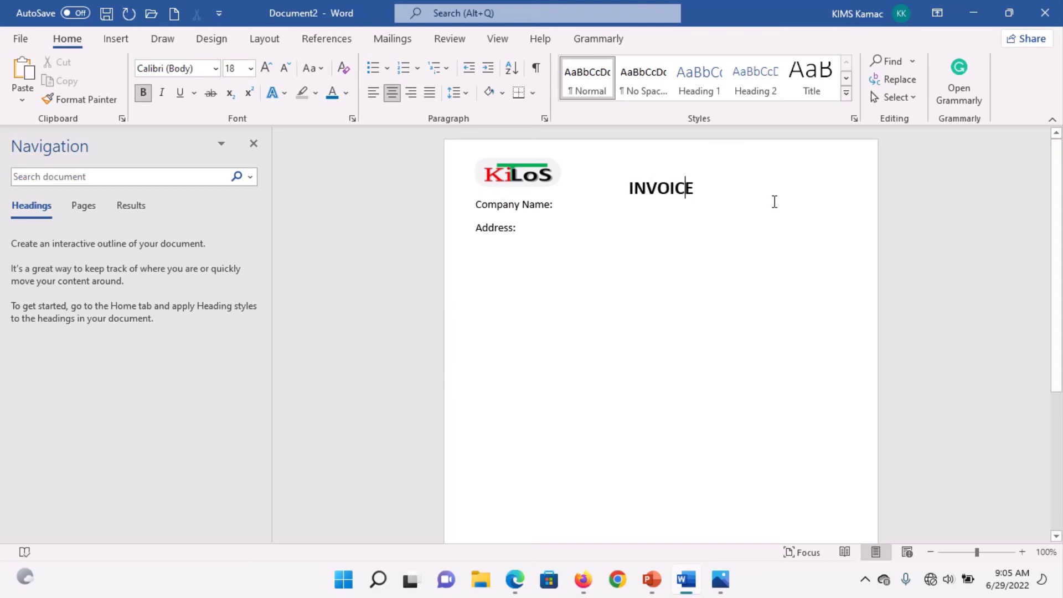
pyautogui.hotkey('ctrl', 'v')
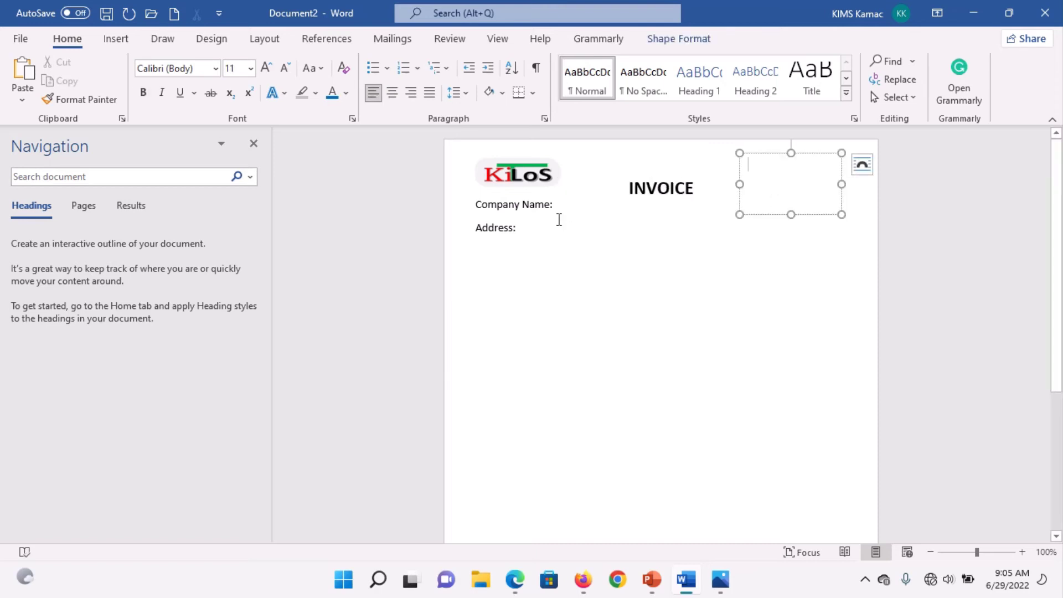
pyautogui.hotkey('ctrl', 'z')
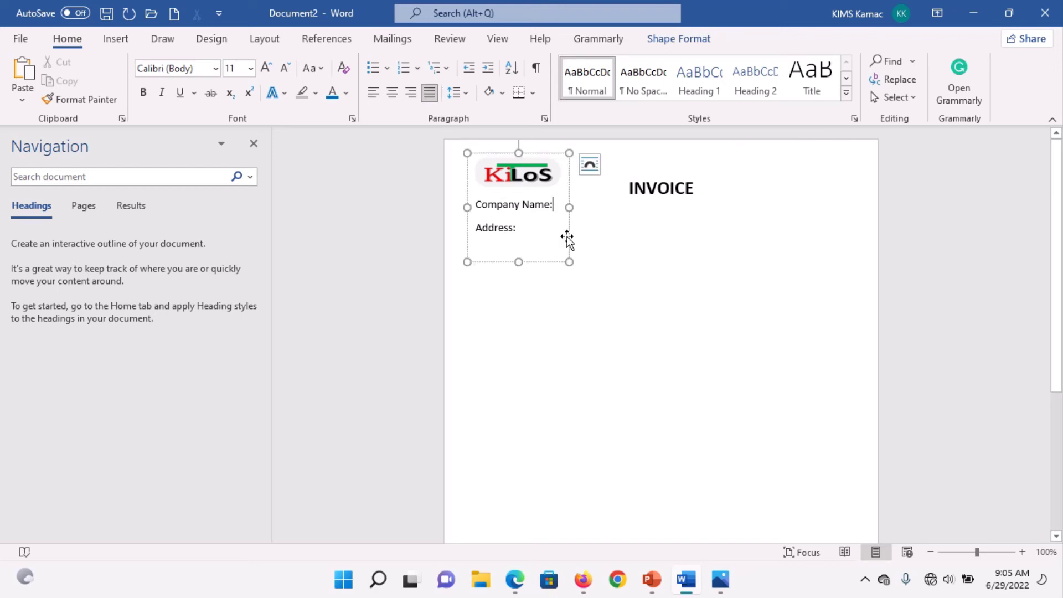
# Step: Drag the logo-and-address box and the empty top-right box down to align with INVOICE
pyautogui.moveTo(567, 238); pyautogui.dragTo(567, 270)
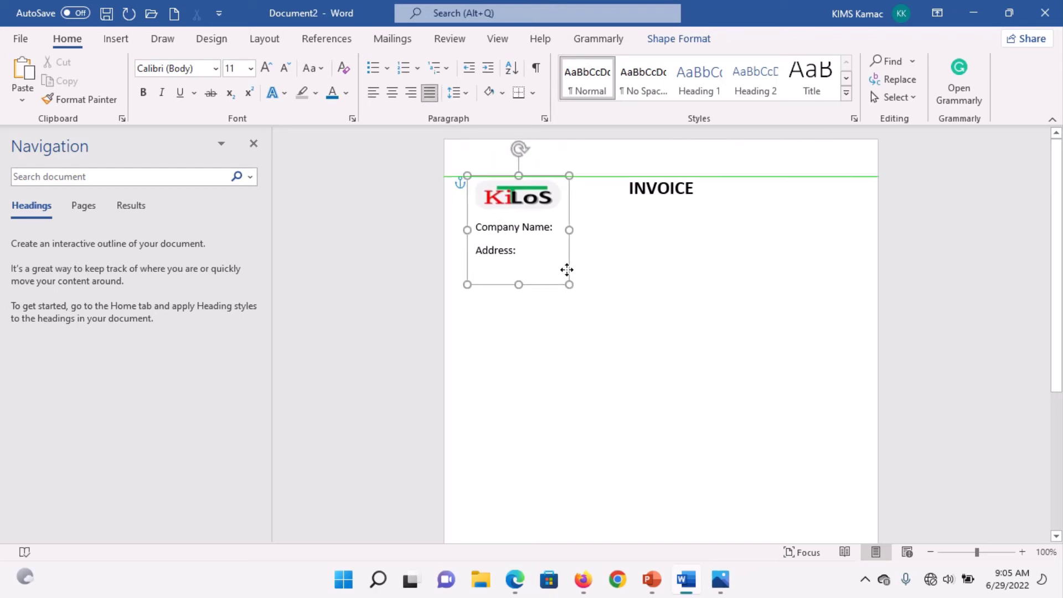
pyautogui.click(809, 190)
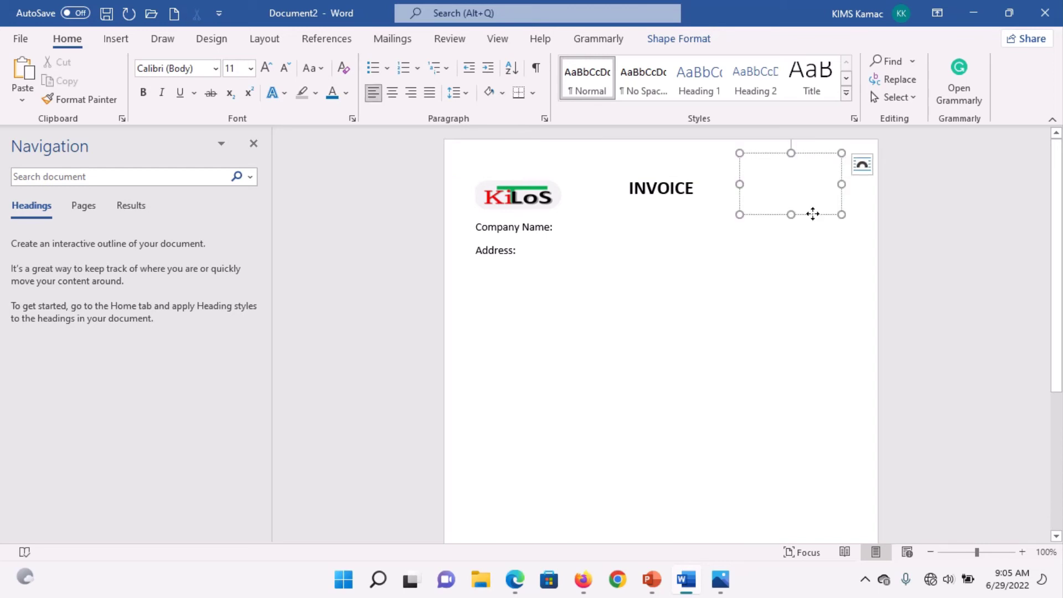
pyautogui.moveTo(812, 214); pyautogui.dragTo(814, 242)
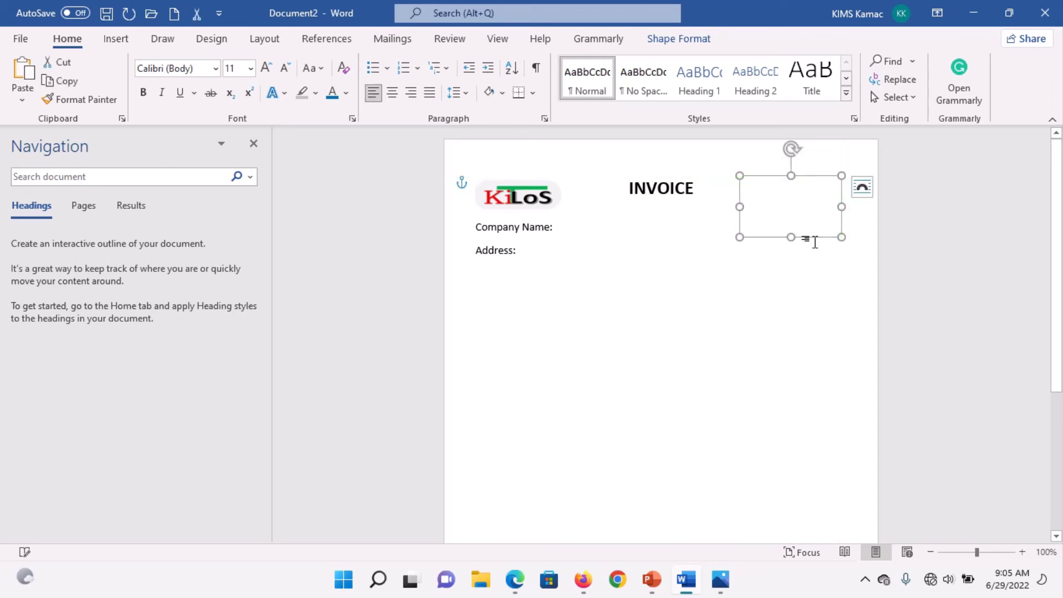
pyautogui.click(776, 188)
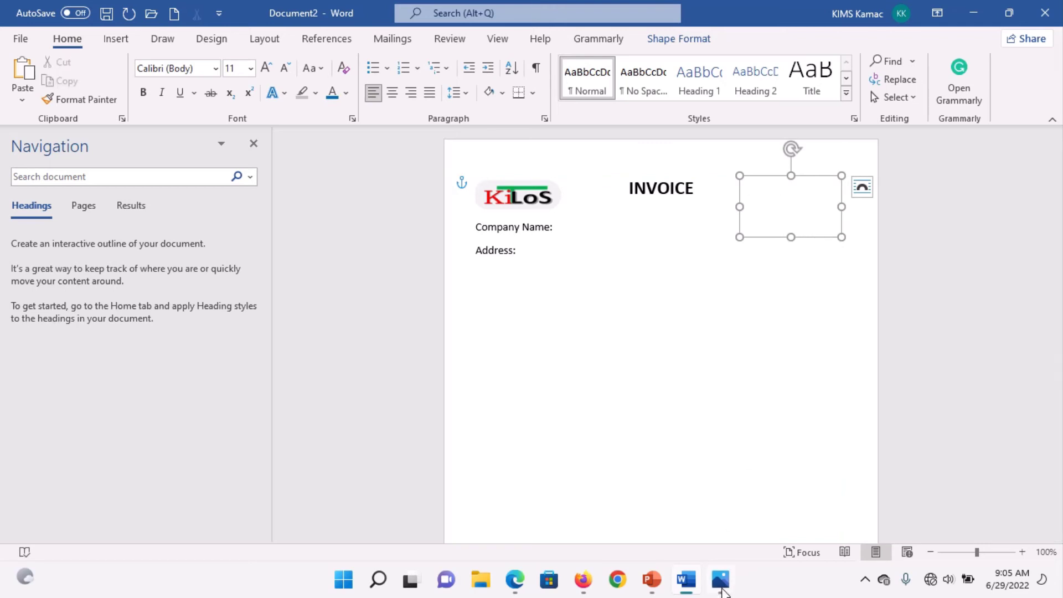
# Step: Check the Invoice.png reference in Photos and return to the invoice document
pyautogui.click(722, 591)
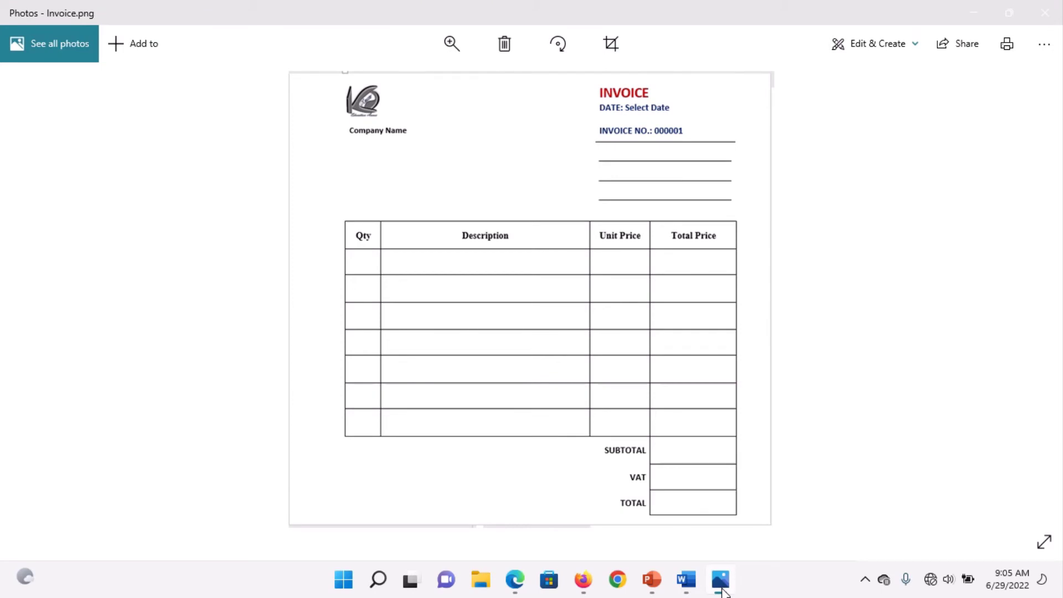
pyautogui.click(723, 592)
pyautogui.click(722, 591)
pyautogui.click(686, 579)
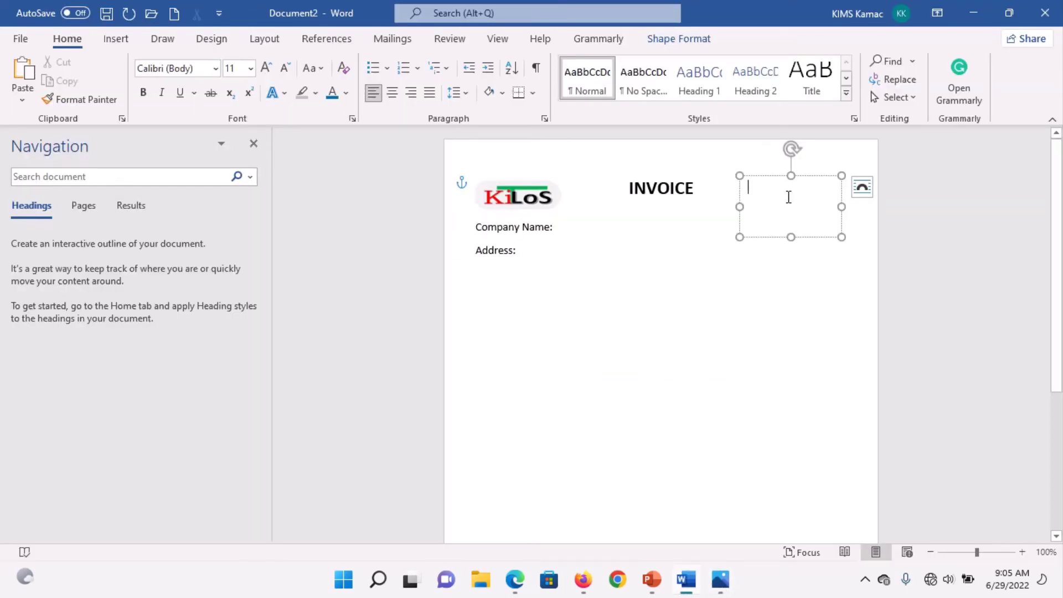
# Step: Type 'Date:' followed by an underscore line and widen the top-right text box
pyautogui.write('Date:')
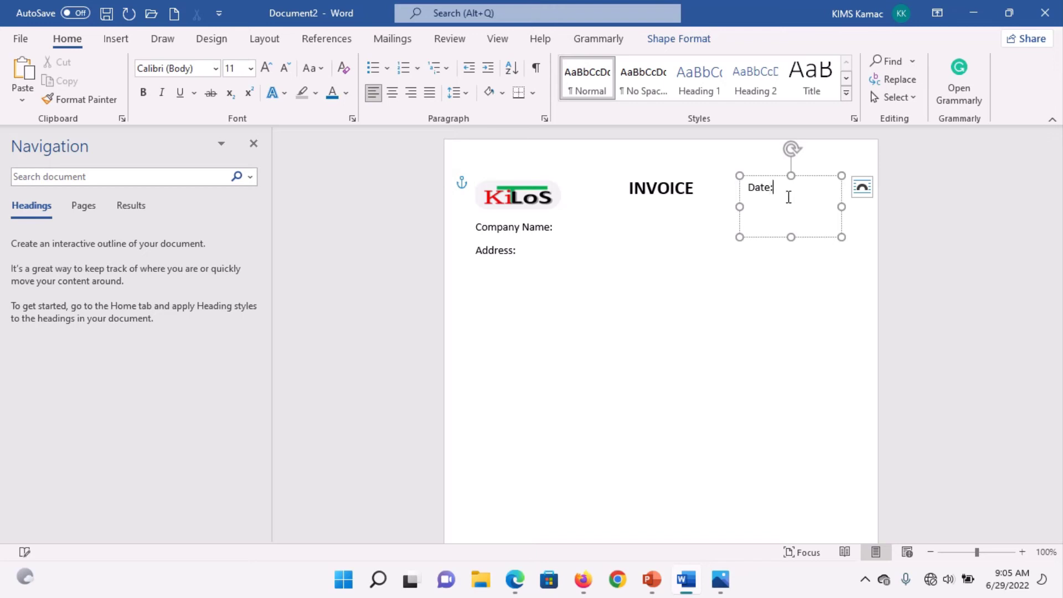
pyautogui.write('______________')
pyautogui.moveTo(840, 208); pyautogui.dragTo(854, 206)
pyautogui.click(825, 189)
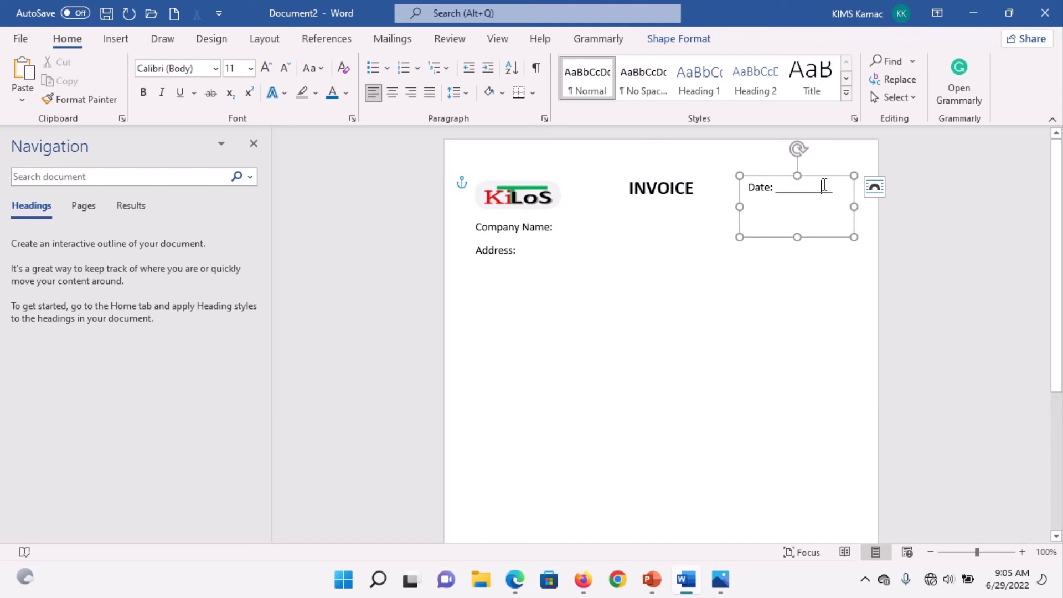
# Step: Make 'Date' bold and erase the underscore line after it
pyautogui.doubleClick(754, 187)
pyautogui.hotkey('ctrl', 'b')
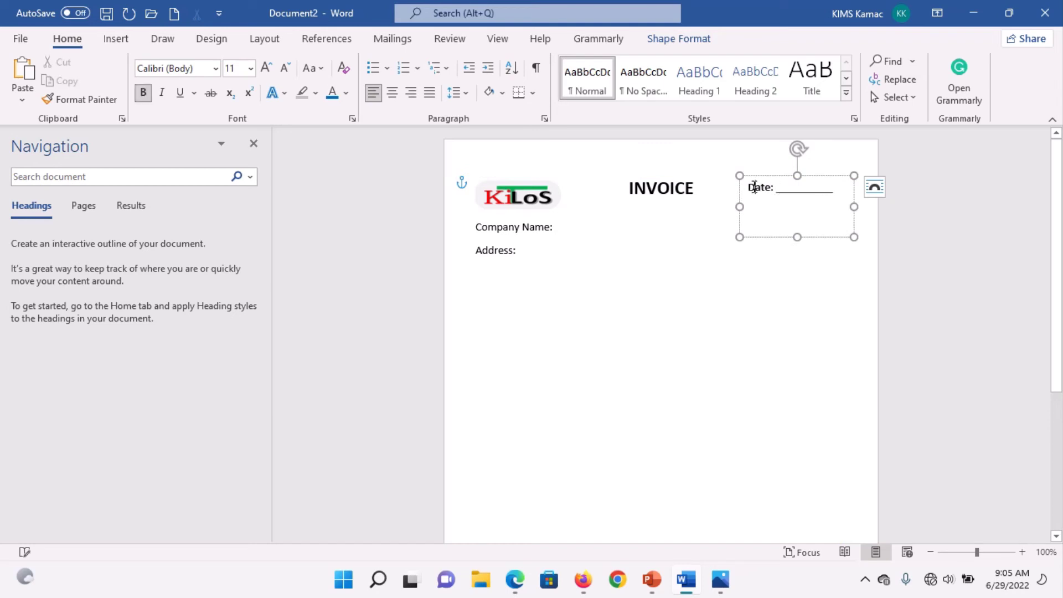
pyautogui.click(754, 187)
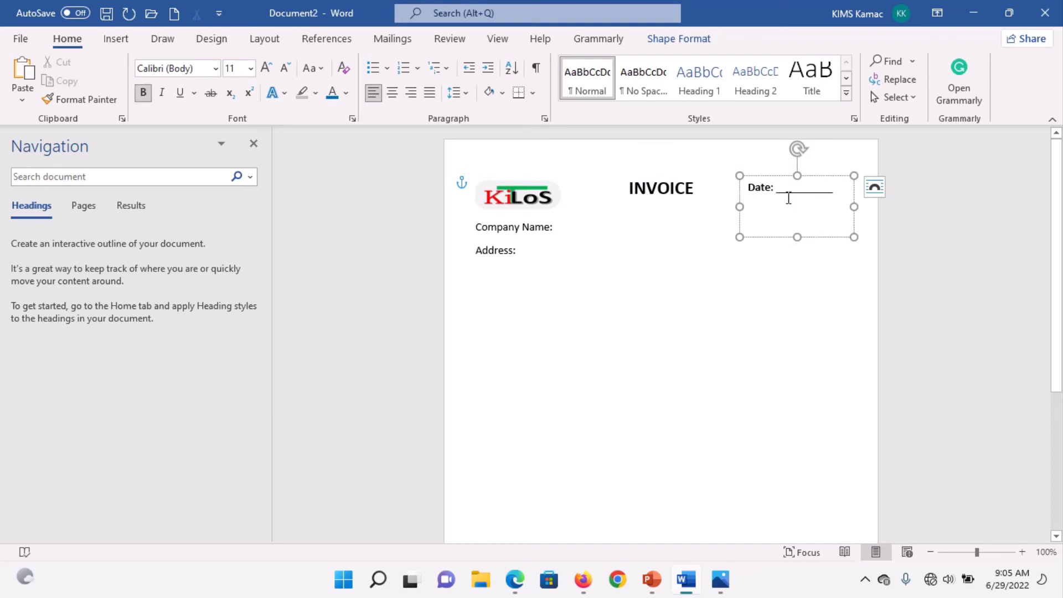
pyautogui.click(810, 216)
pyautogui.press('BackSpace')
pyautogui.press('BackSpace')
pyautogui.press('BackSpace')
pyautogui.press('BackSpace')
pyautogui.press('BackSpace')
pyautogui.press('BackSpace')
pyautogui.press('BackSpace')
pyautogui.press('BackSpace')
pyautogui.press('BackSpace')
pyautogui.press('BackSpace')
pyautogui.press('BackSpace')
pyautogui.press('BackSpace')
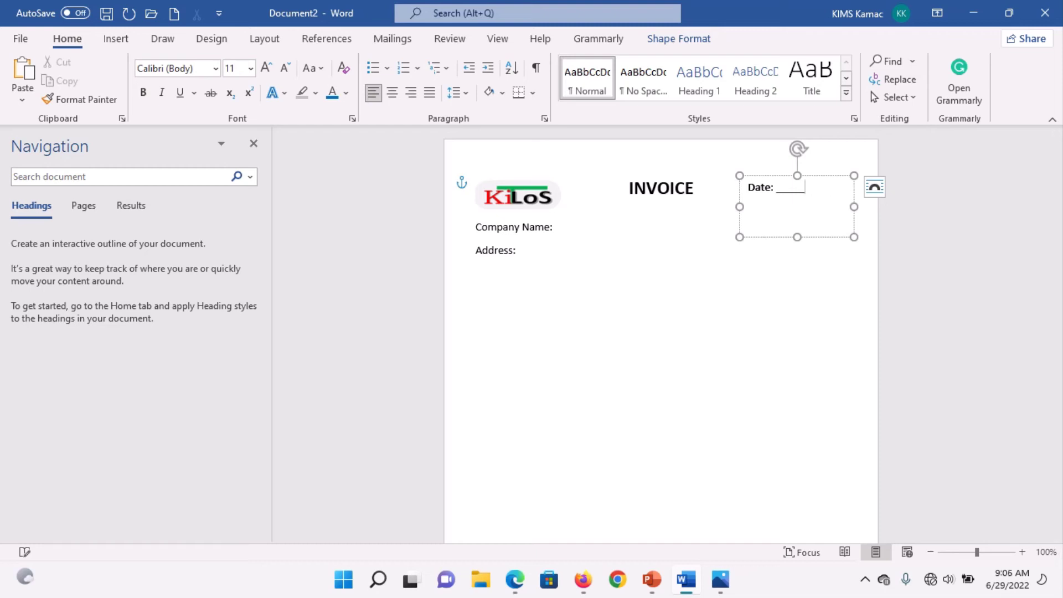
pyautogui.press('BackSpace')
pyautogui.click(116, 40)
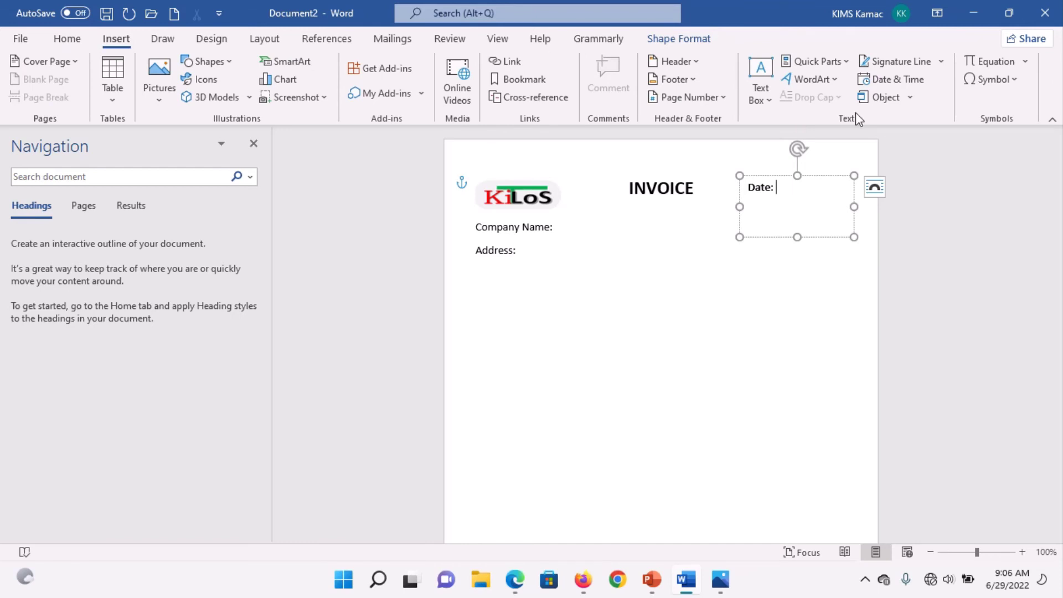
# Step: Insert a Publish Date field after Date: with 'Select Date' as its placeholder
pyautogui.click(845, 62)
pyautogui.moveTo(859, 106)
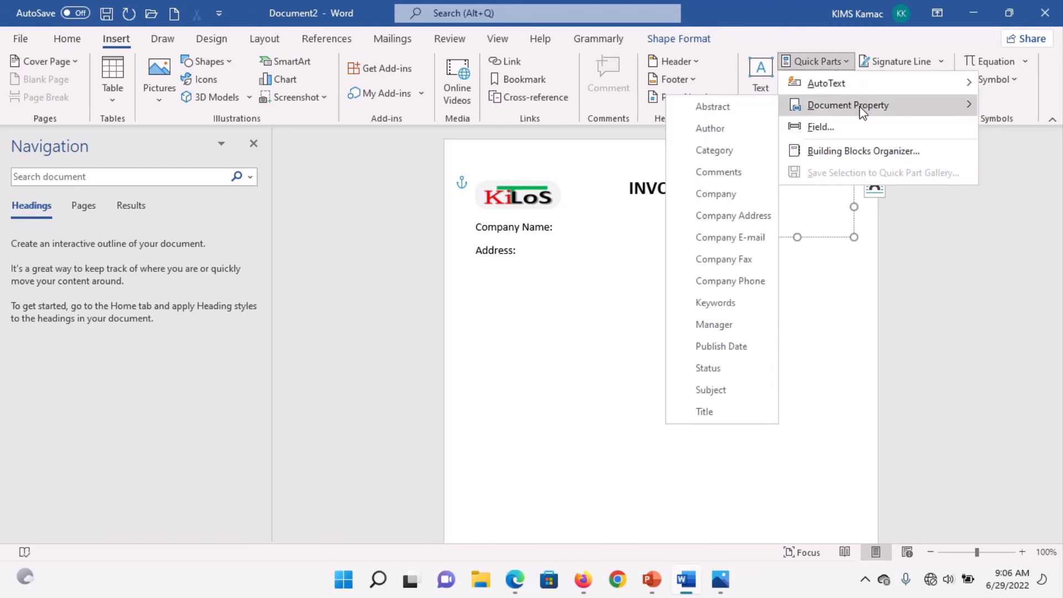
pyautogui.click(722, 347)
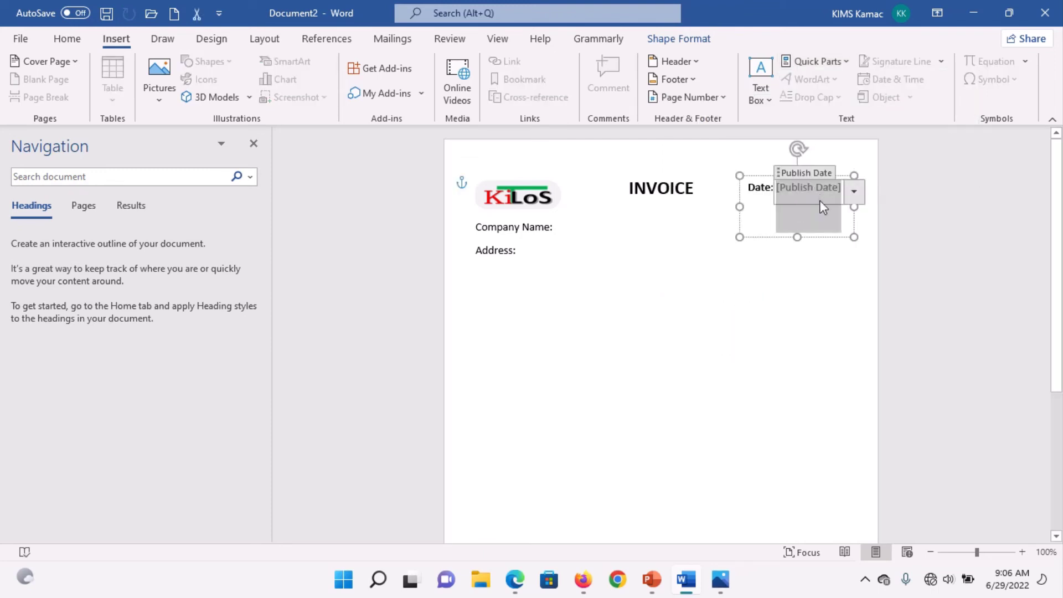
pyautogui.write('Select')
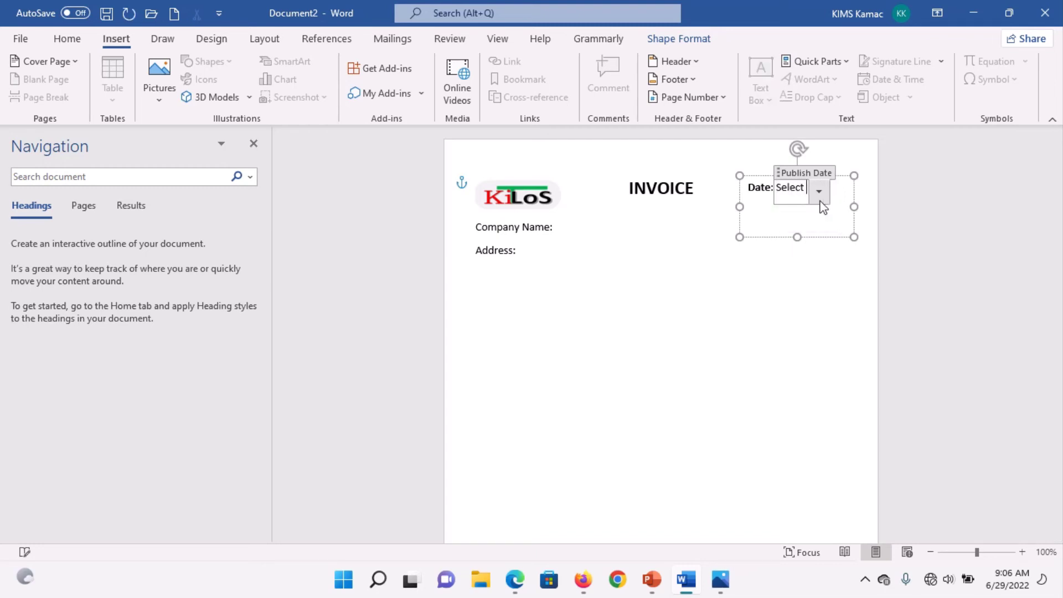
pyautogui.write(' Date')
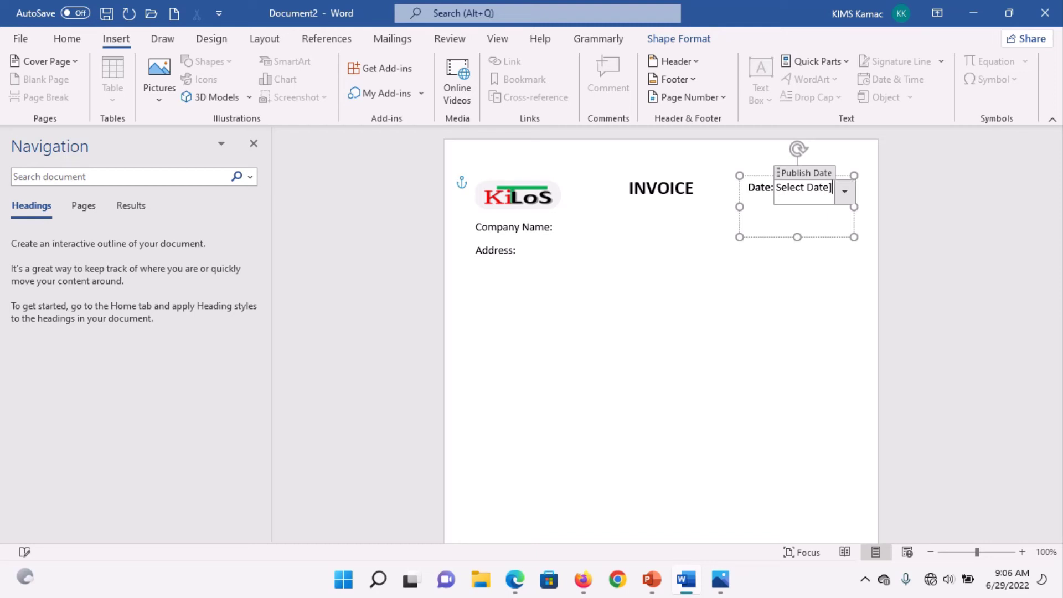
# Step: Fix the brackets so the date field reads [Select Date]
pyautogui.click(749, 187)
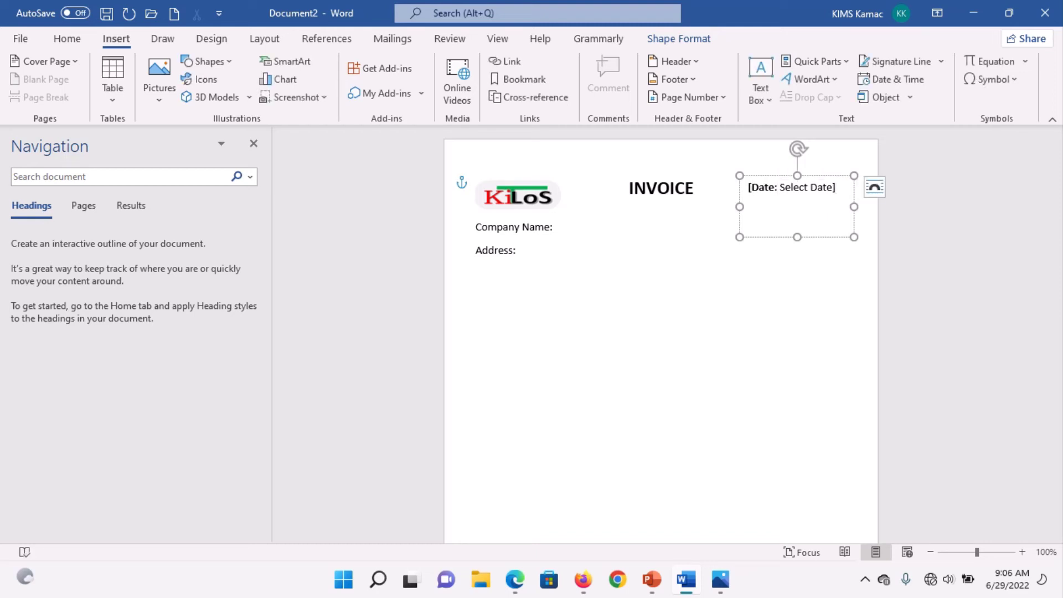
pyautogui.press('Delete')
pyautogui.press('Right')
pyautogui.press('Right')
pyautogui.press('Right')
pyautogui.press('Right')
pyautogui.press('Right')
pyautogui.press('Right')
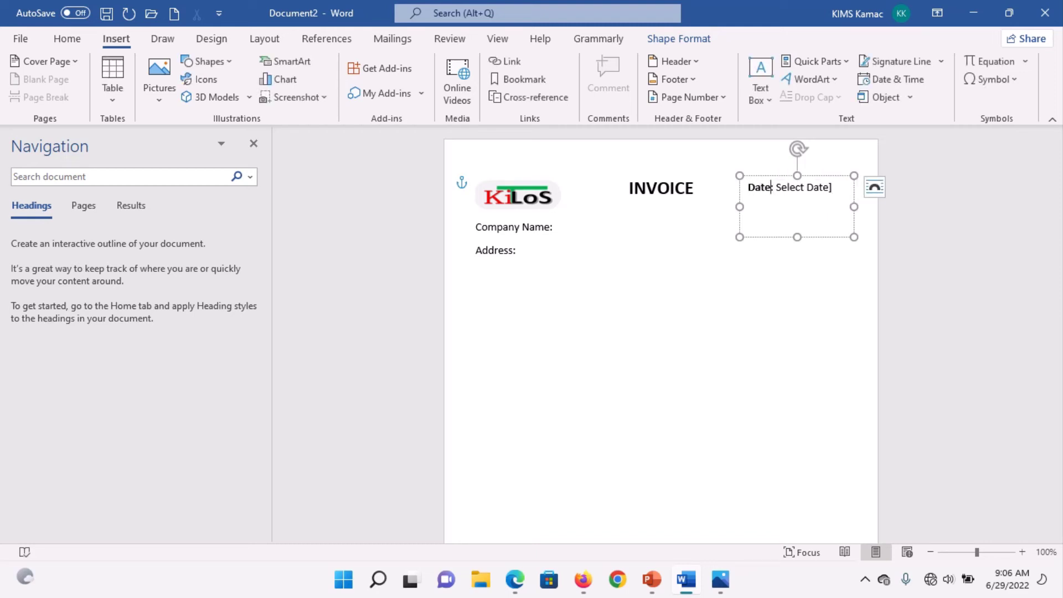
pyautogui.write('[')
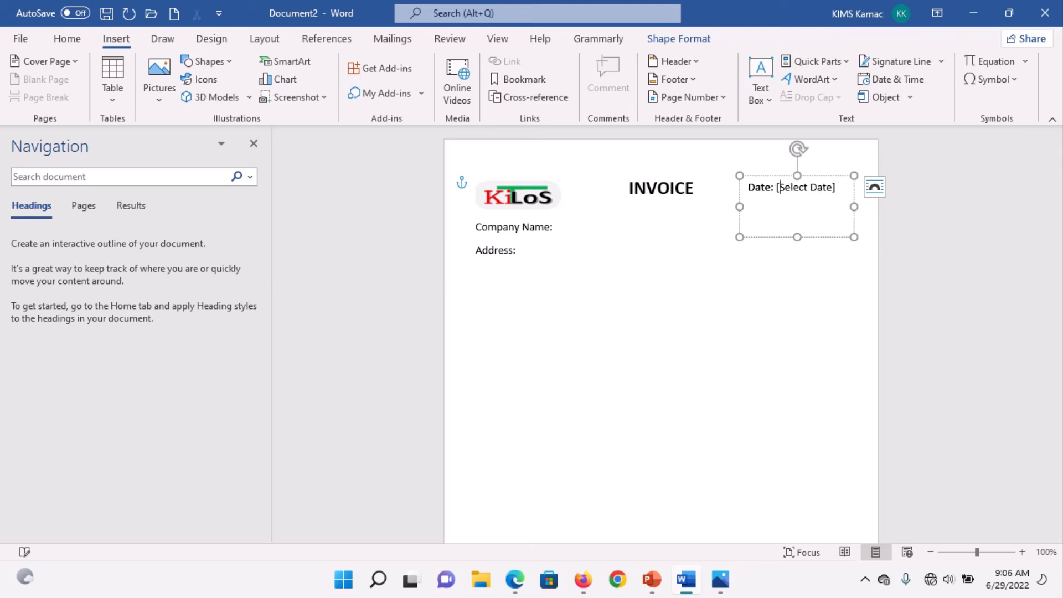
# Step: Test the date field's calendar dropdown, then compare against the reference invoice image
pyautogui.click(821, 226)
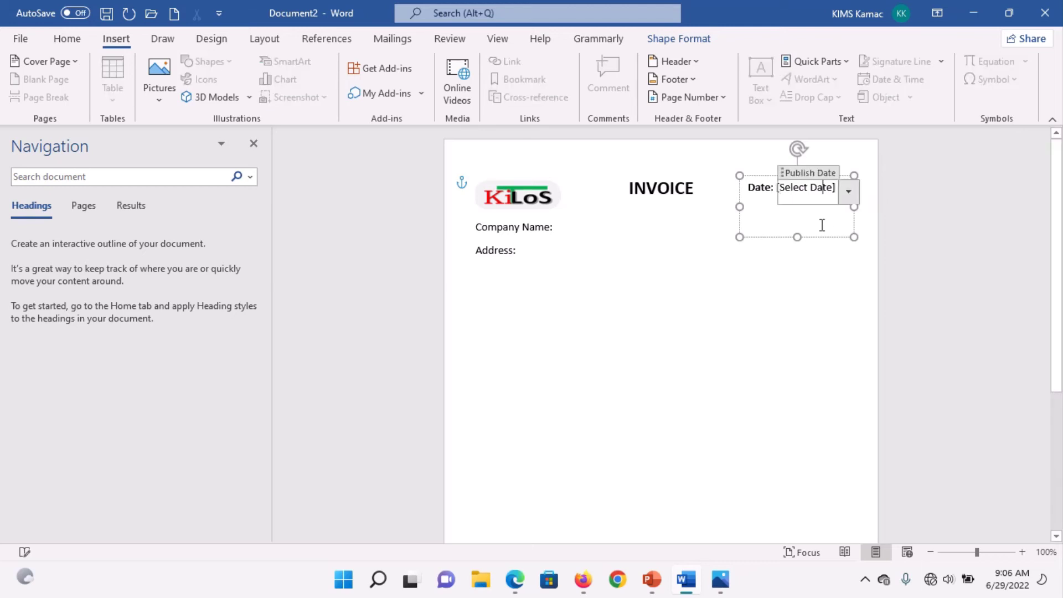
pyautogui.click(850, 195)
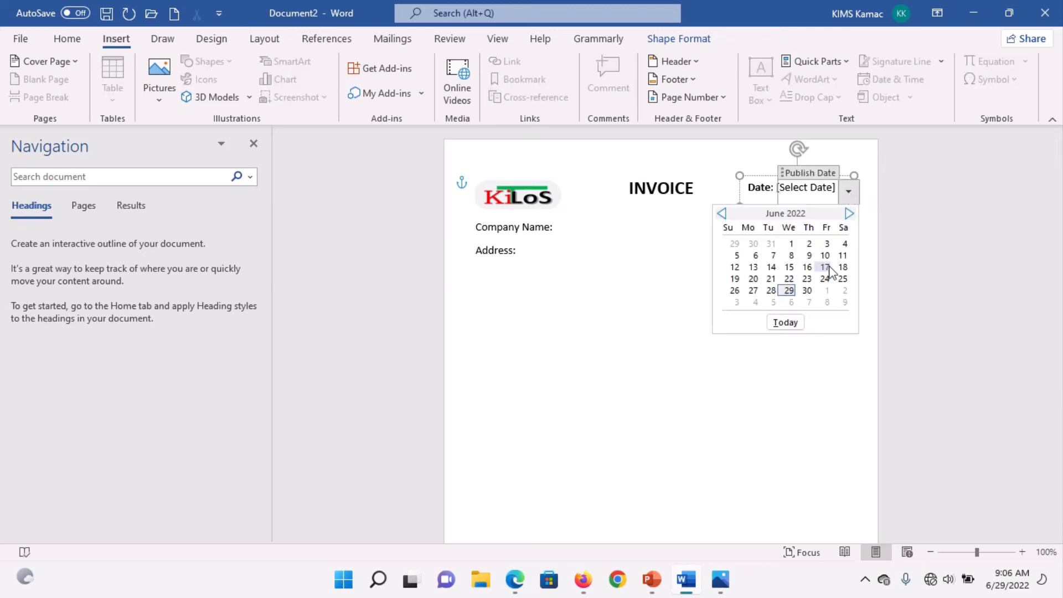
pyautogui.click(811, 370)
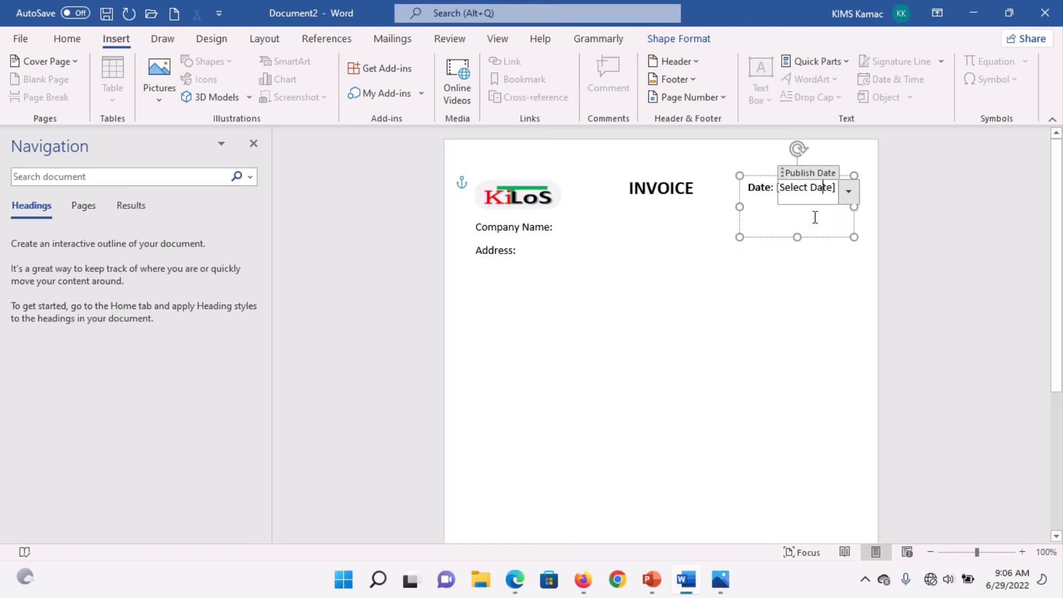
pyautogui.click(858, 225)
pyautogui.click(840, 194)
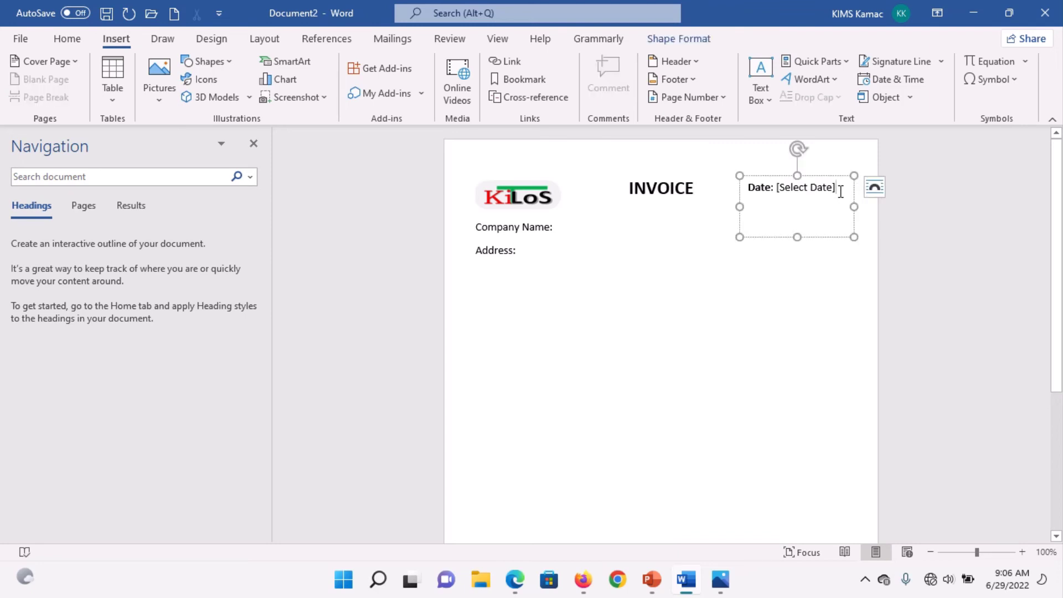
pyautogui.click(747, 210)
pyautogui.click(720, 580)
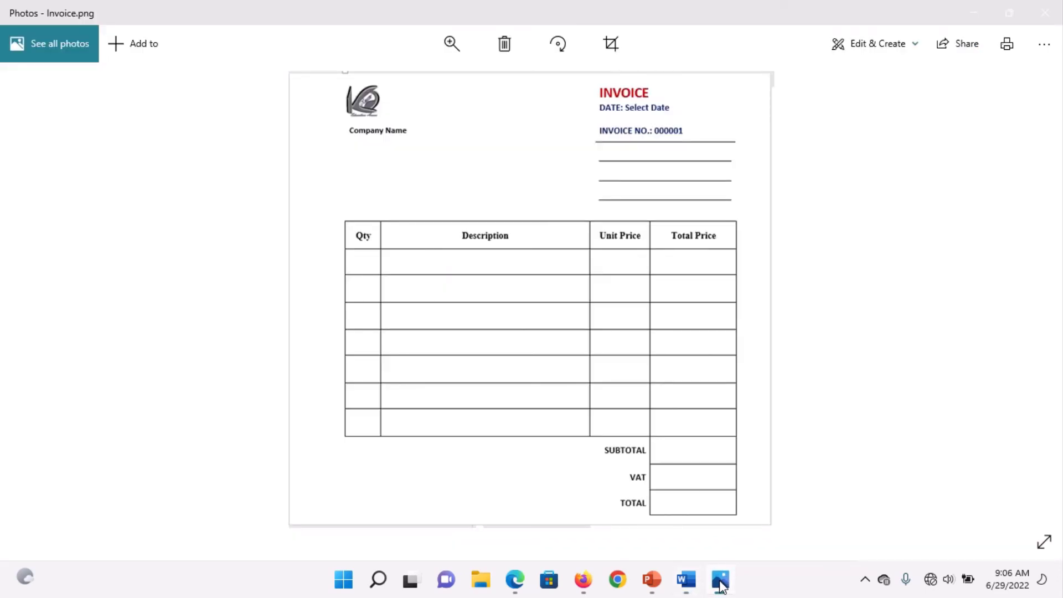
# Step: Back in Word, type 'Invoice No.:' on the text box's second line below the date
pyautogui.click(686, 580)
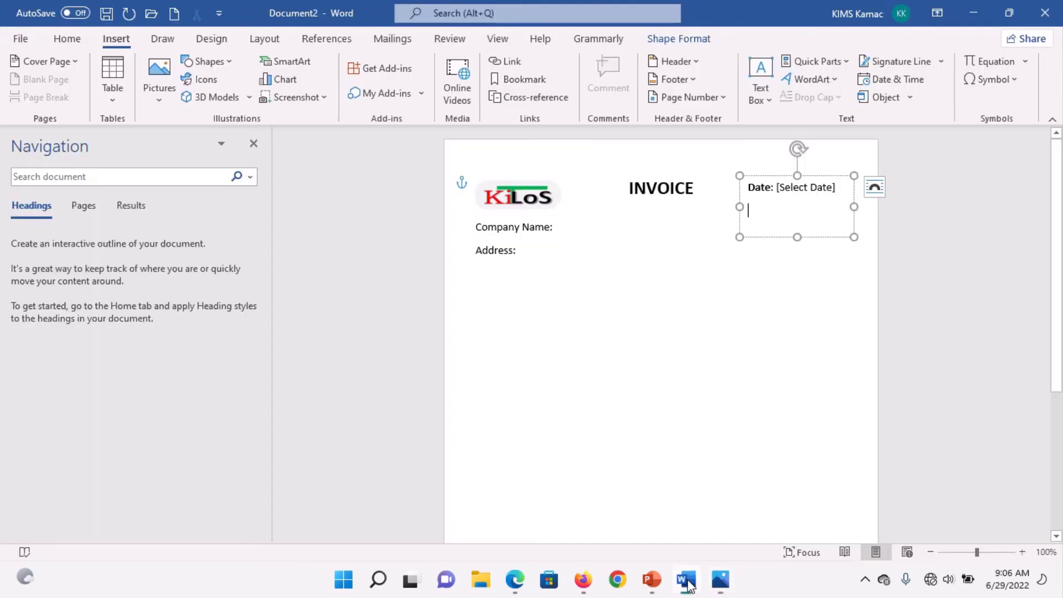
pyautogui.write('In')
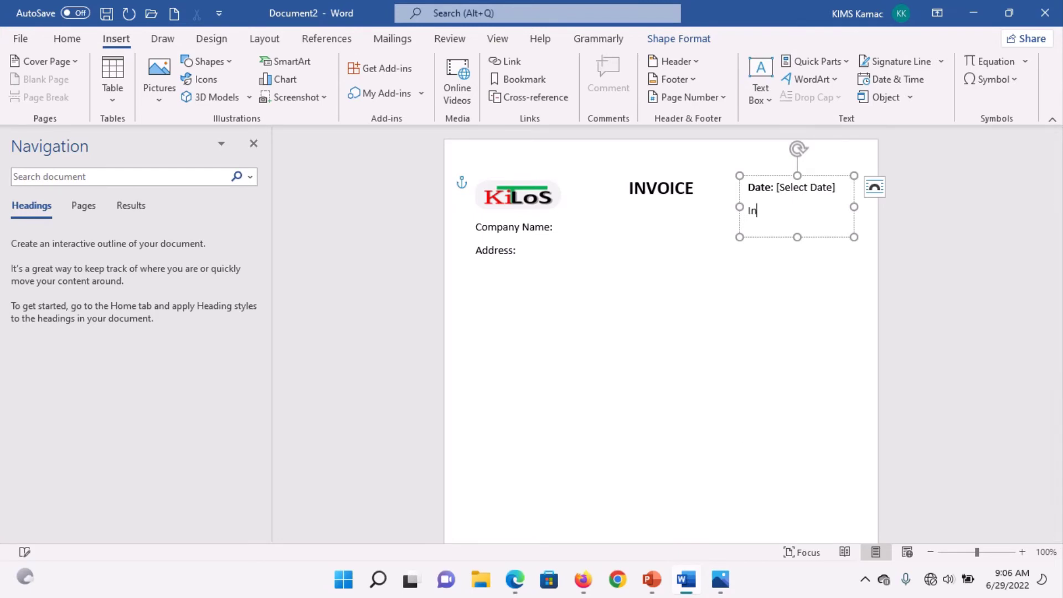
pyautogui.write('voice No.:')
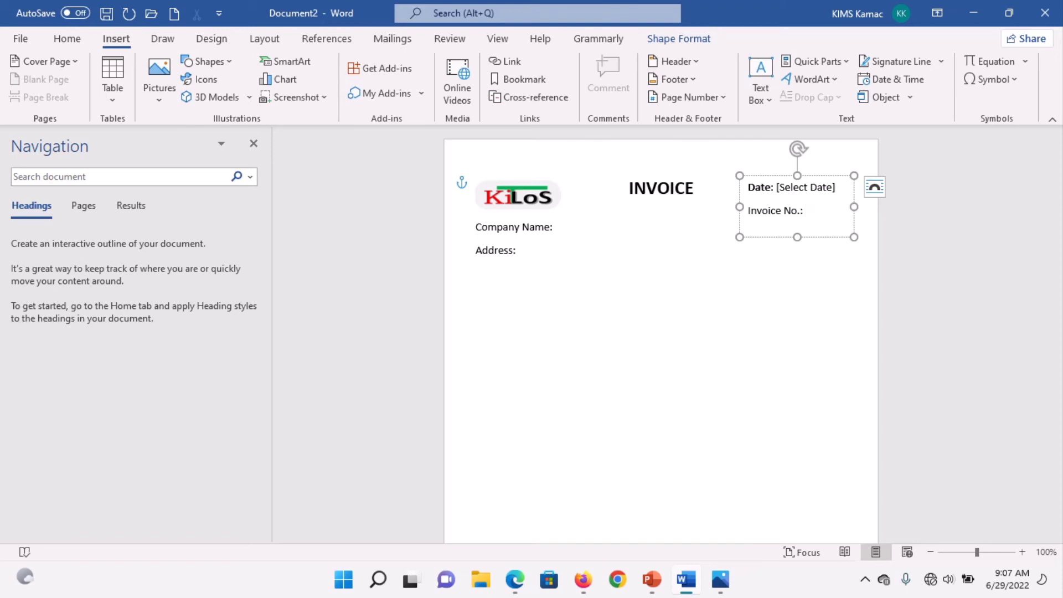
# Step: Enter 000 as the invoice number and place a copy of the Date/Invoice No. box below it
pyautogui.write('000')
pyautogui.click(863, 234)
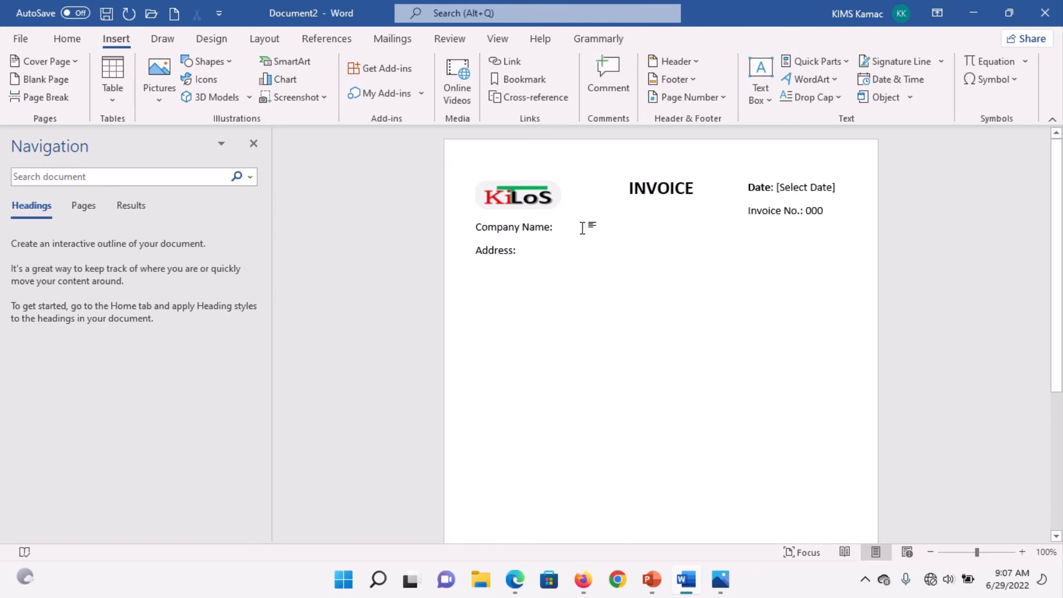
pyautogui.click(798, 236)
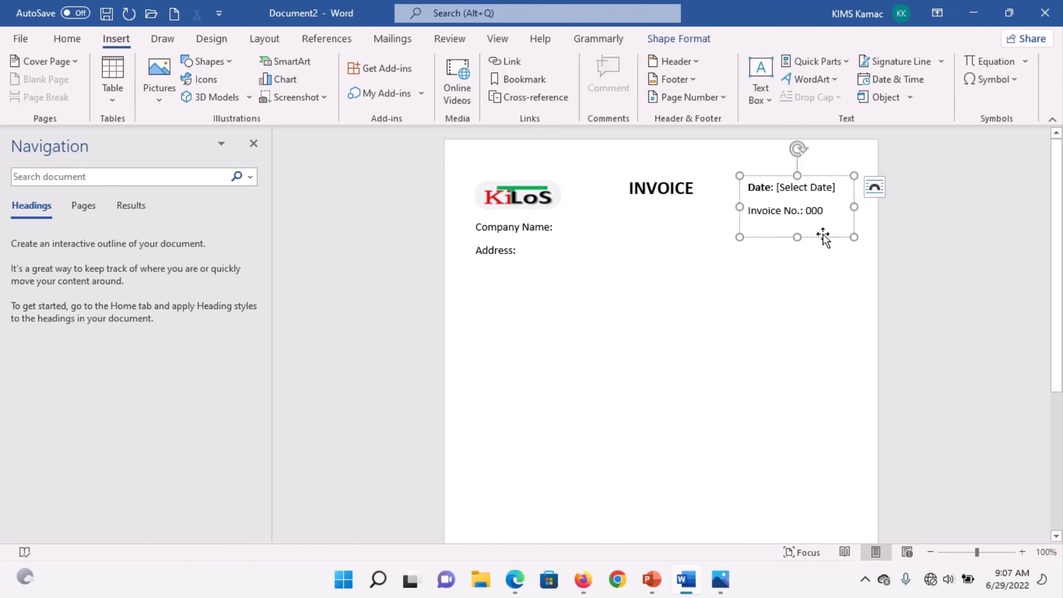
pyautogui.moveTo(823, 237); pyautogui.dragTo(822, 310)
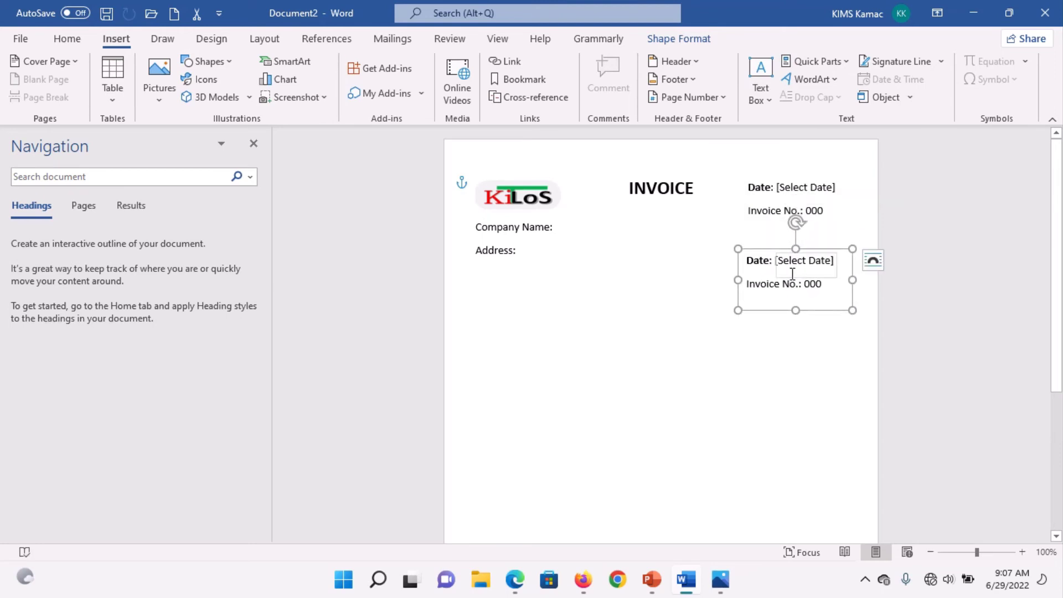
# Step: Clear all text out of the copied box
pyautogui.click(767, 289)
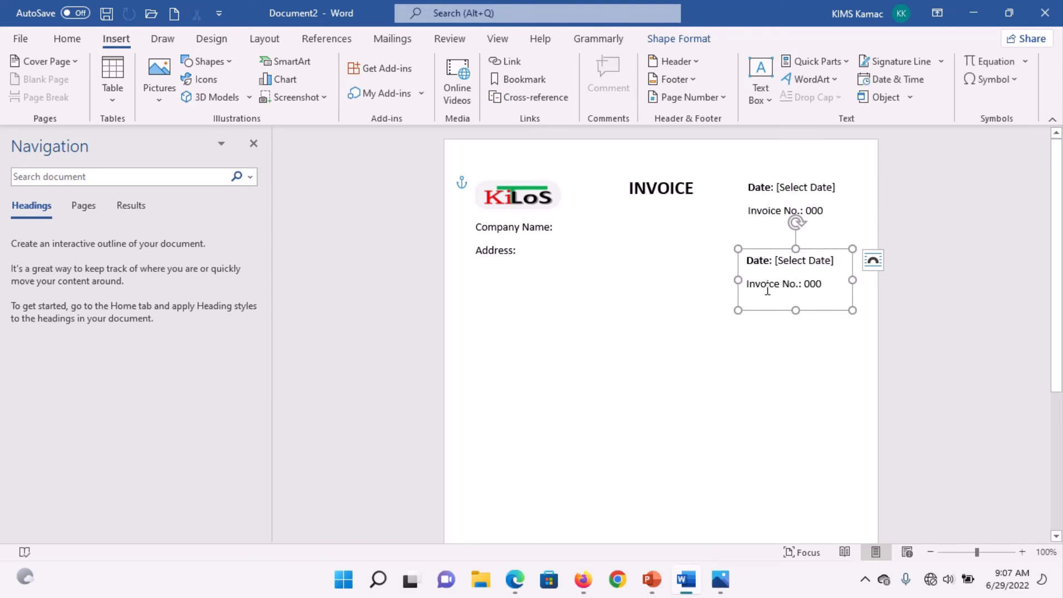
pyautogui.hotkey('ctrl', 'a')
pyautogui.press('Delete')
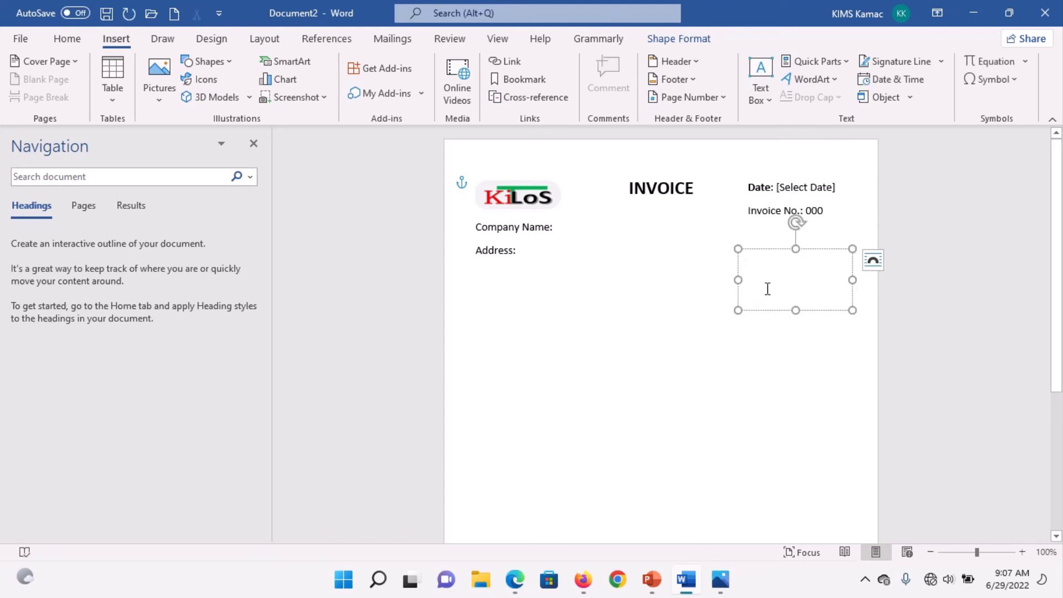
# Step: Insert a 1x3 table into the box and widen both box and table to fit
pyautogui.click(112, 96)
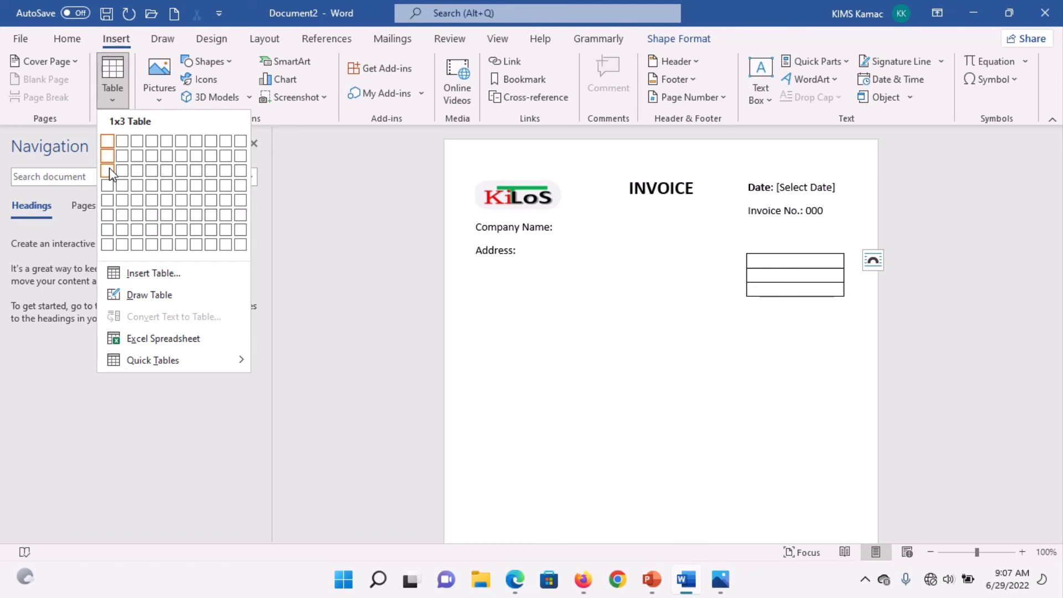
pyautogui.click(110, 172)
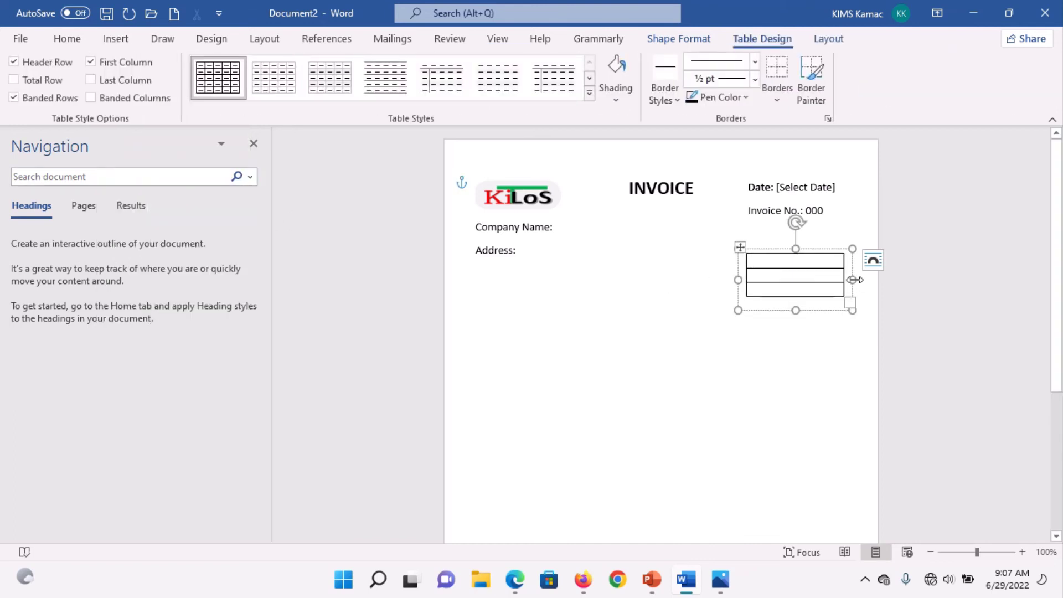
pyautogui.moveTo(855, 280); pyautogui.dragTo(865, 279)
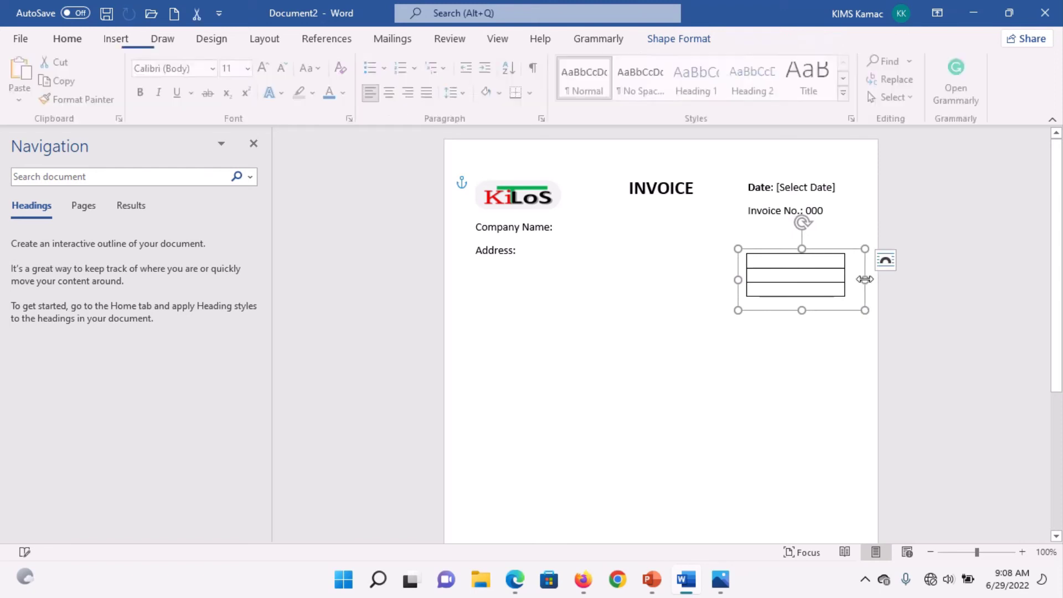
pyautogui.click(818, 280)
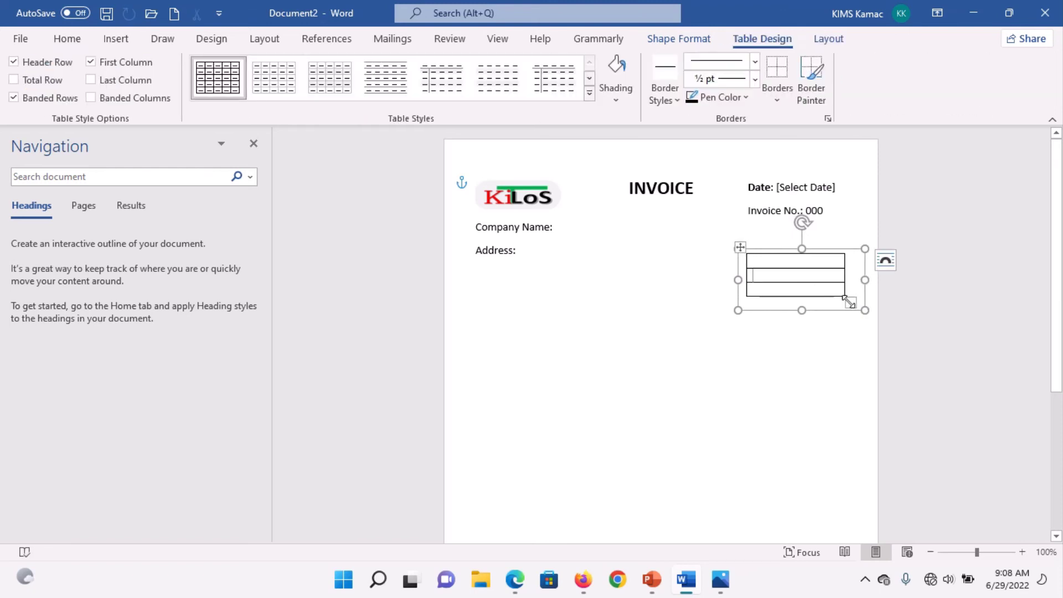
pyautogui.moveTo(849, 302); pyautogui.dragTo(857, 304)
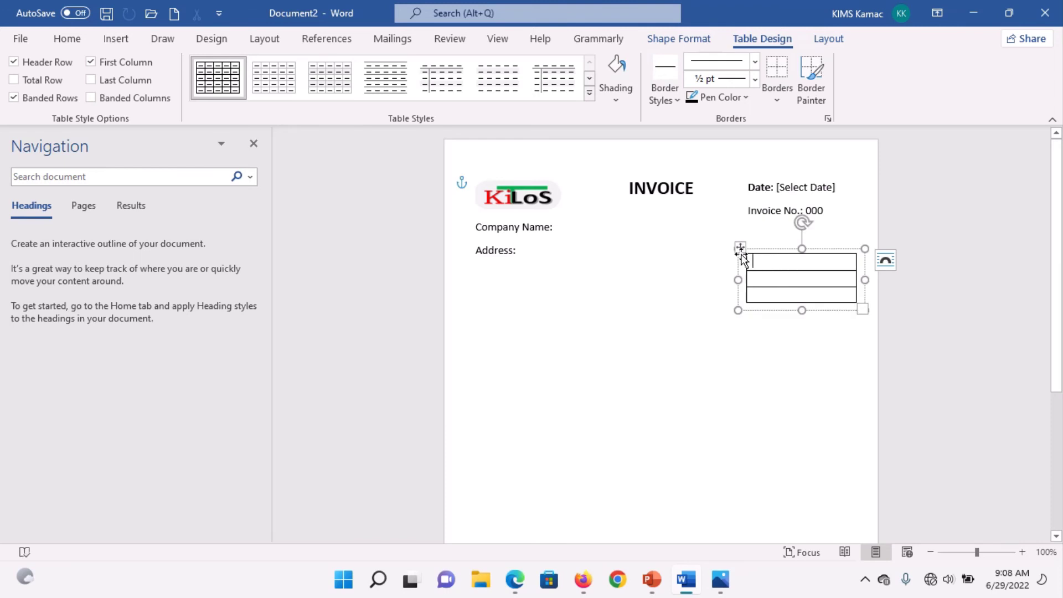
# Step: Turn off the table's inner, right and top borders in Borders and Shading
pyautogui.click(778, 100)
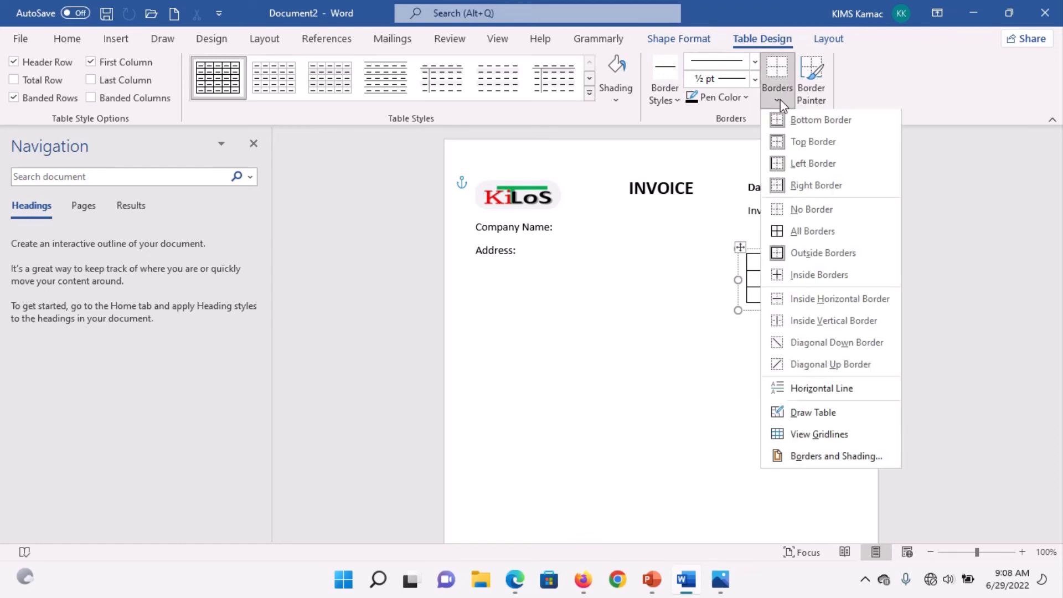
pyautogui.click(836, 457)
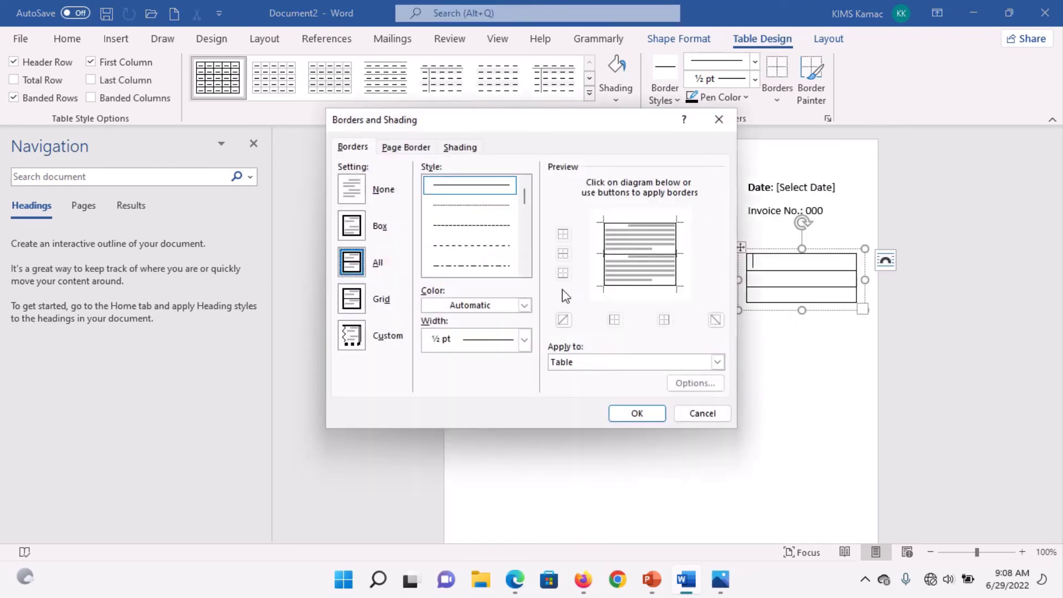
pyautogui.click(603, 258)
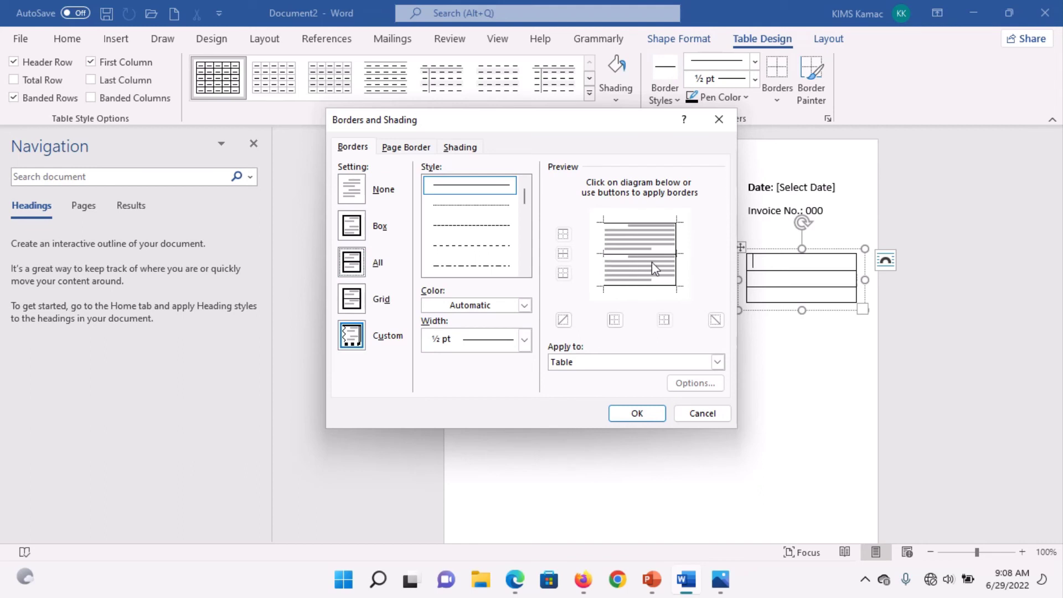
pyautogui.click(676, 269)
pyautogui.click(644, 222)
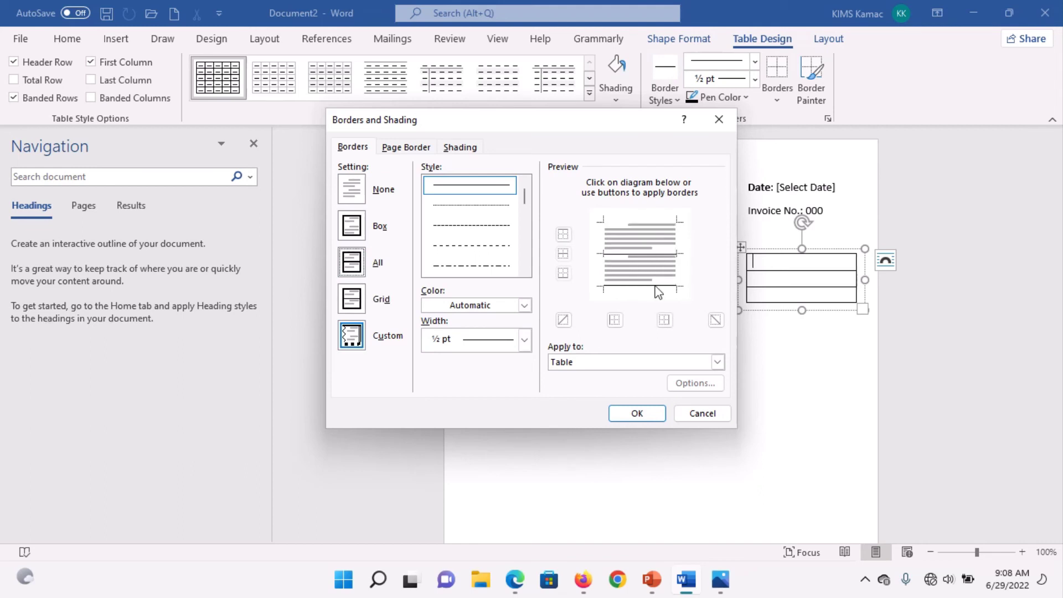
pyautogui.click(645, 412)
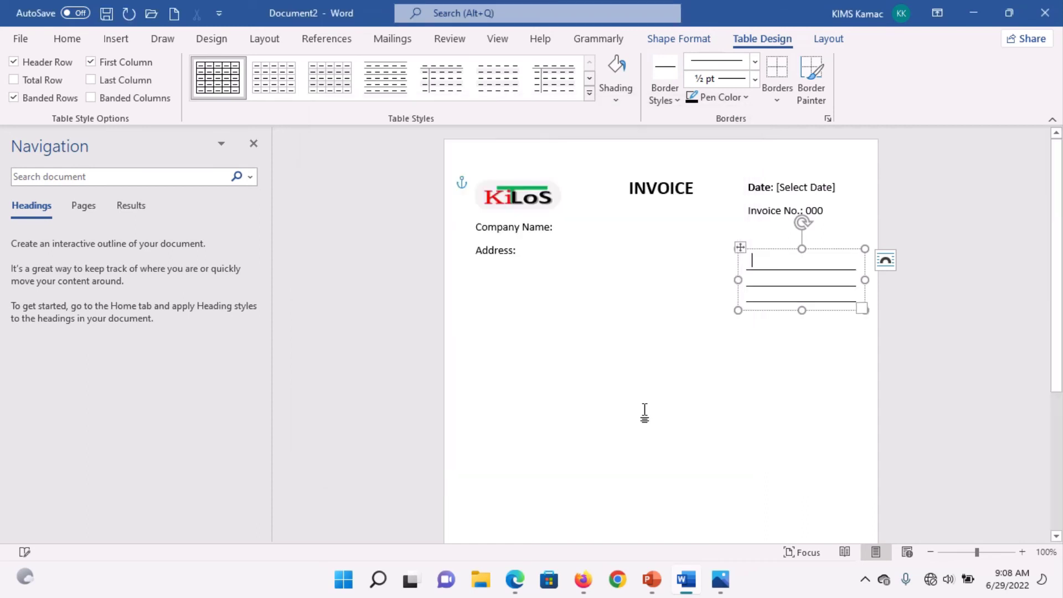
pyautogui.click(829, 415)
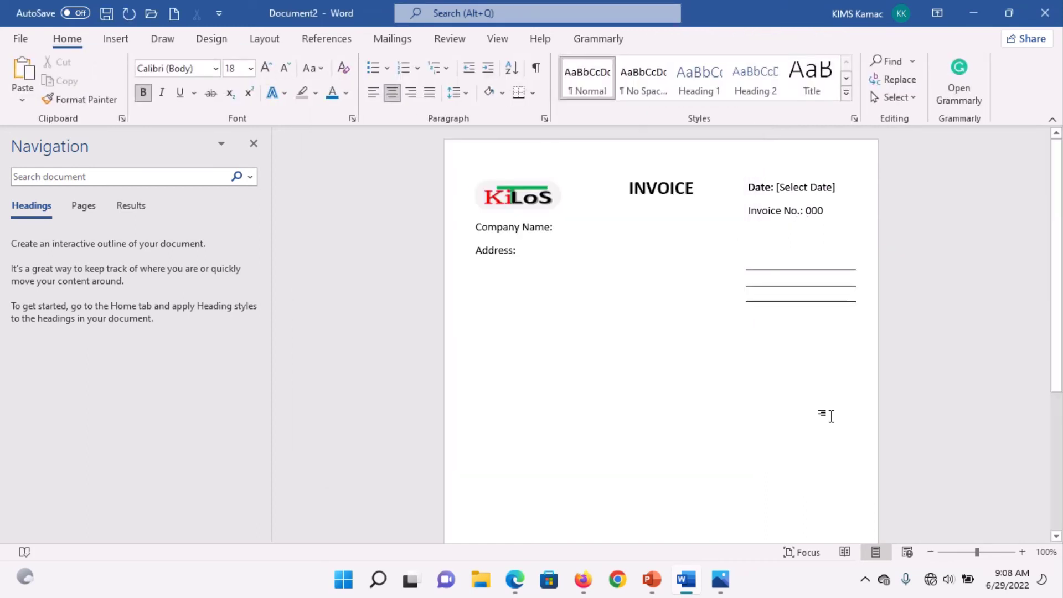
# Step: Select the Date/Invoice box, the ruled-line box and the logo box in turn
pyautogui.click(820, 223)
pyautogui.click(800, 248)
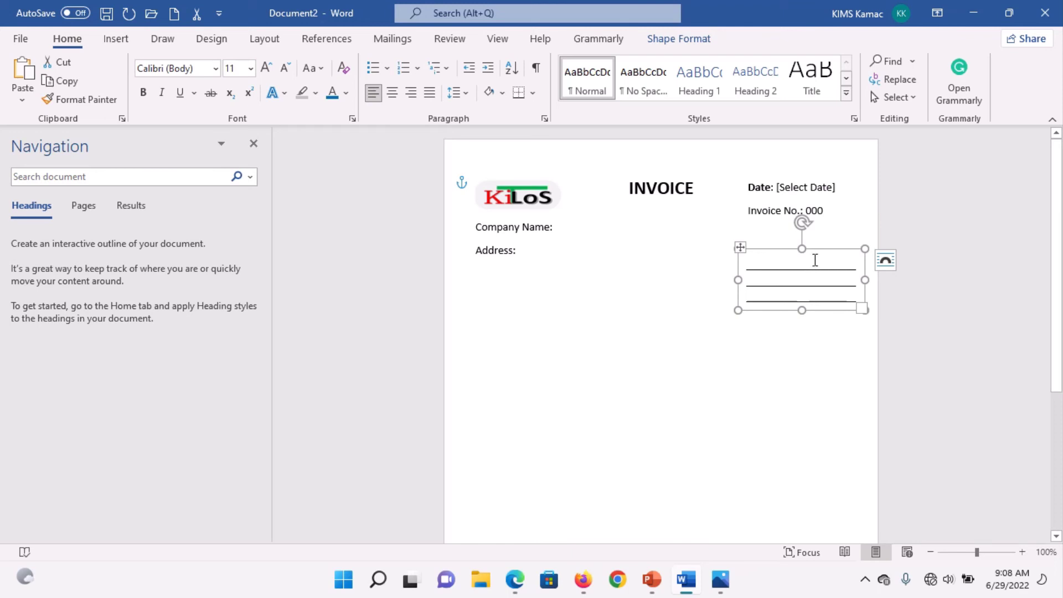
pyautogui.click(801, 275)
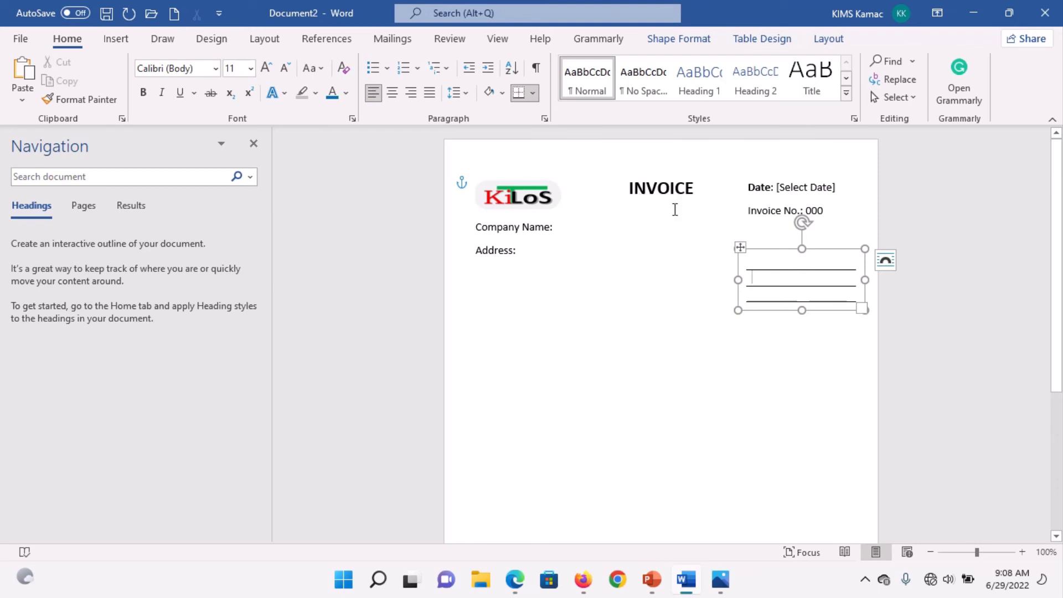
pyautogui.click(513, 267)
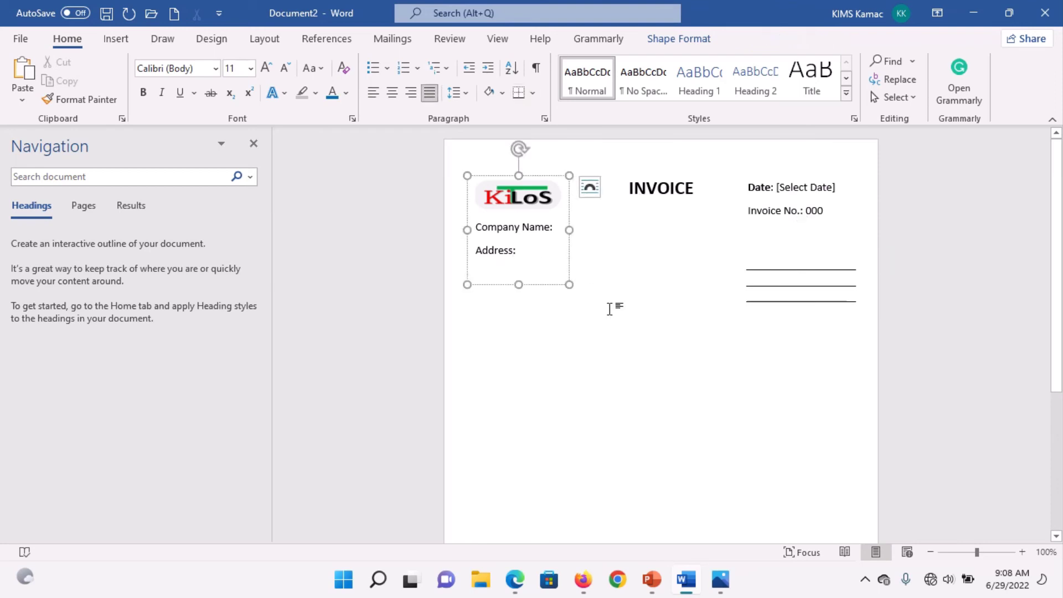
# Step: Add an empty justified line after INVOICE and show the reference invoice in Photos
pyautogui.click(724, 346)
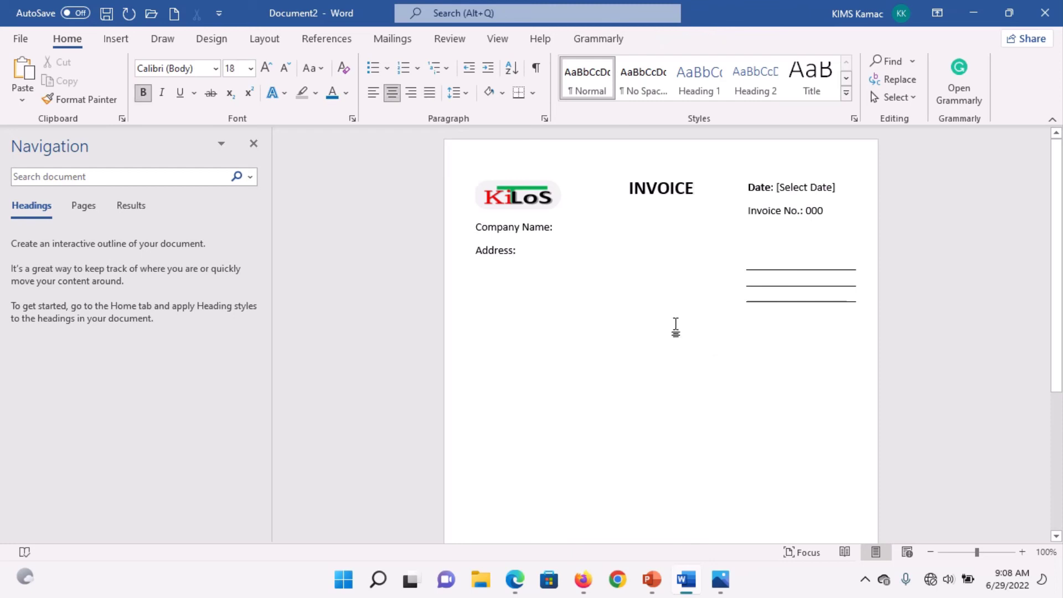
pyautogui.press('Return')
pyautogui.press('Return')
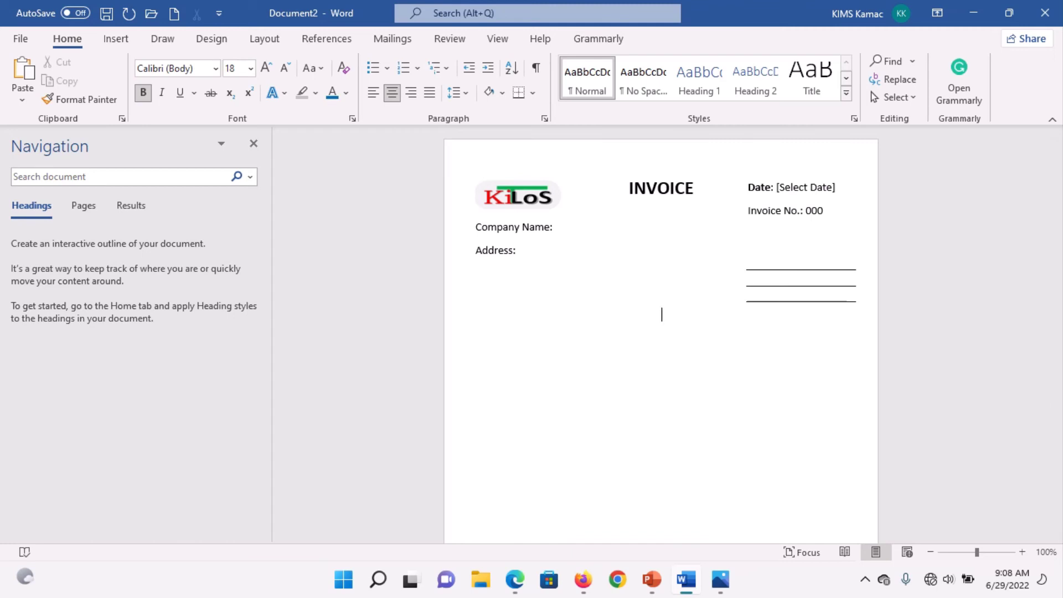
pyautogui.hotkey('ctrl', 'j')
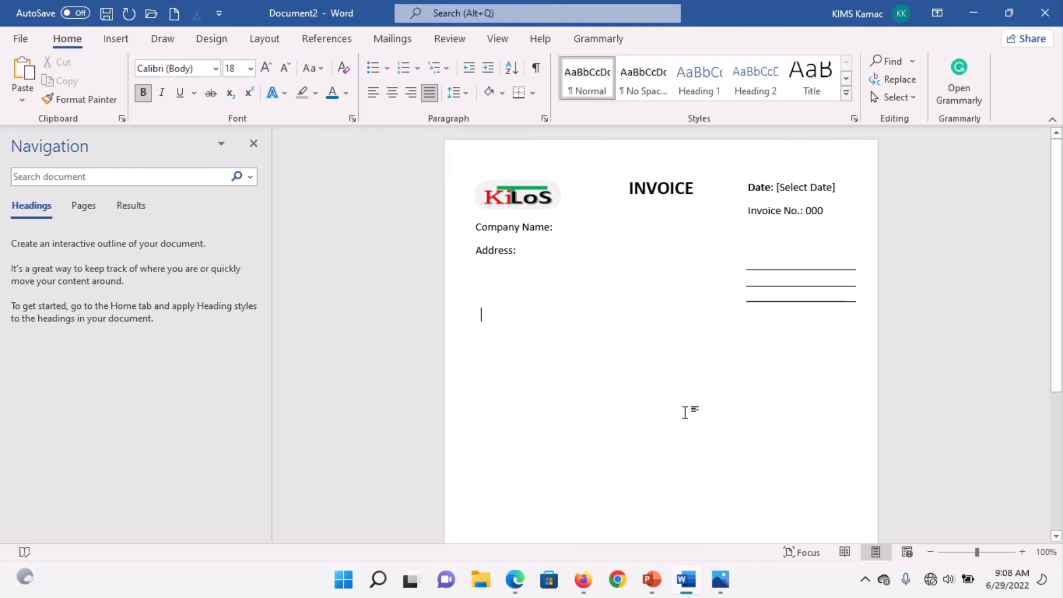
pyautogui.click(720, 579)
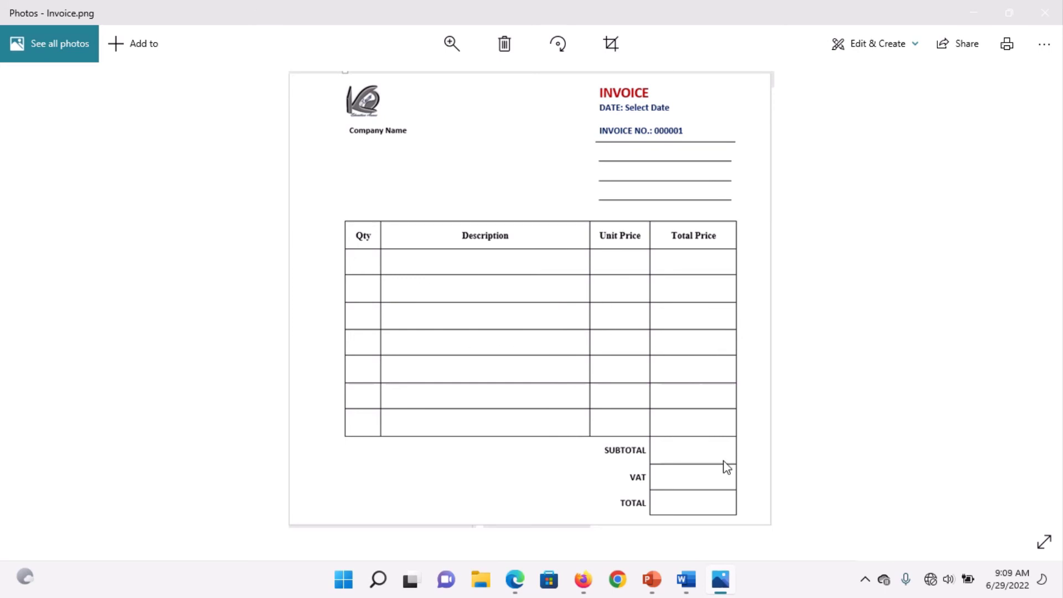
# Step: Compare the reference Invoice.png layout, finishing back in Word's Document2
pyautogui.click(687, 580)
pyautogui.click(687, 580)
pyautogui.click(687, 579)
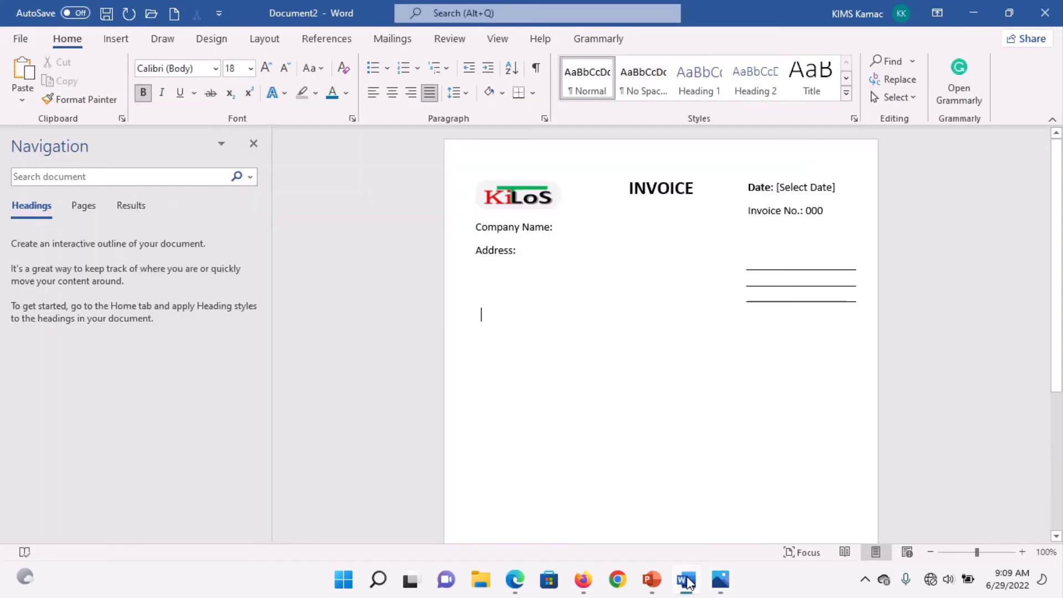
# Step: Insert a one-column, 11-row table with AutoFit to contents
pyautogui.click(115, 39)
pyautogui.click(114, 96)
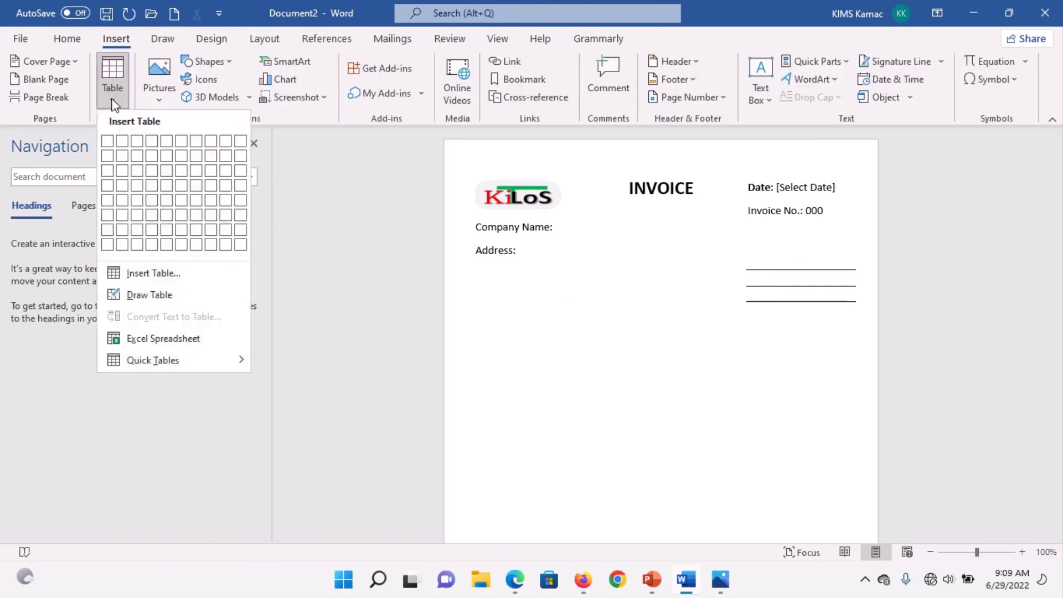
pyautogui.click(169, 275)
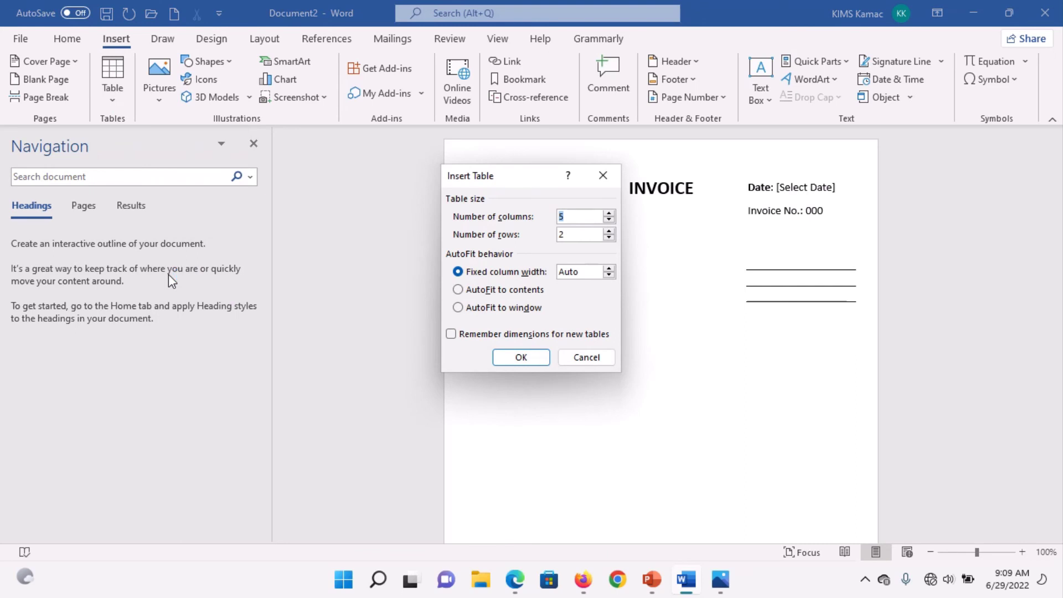
pyautogui.click(721, 581)
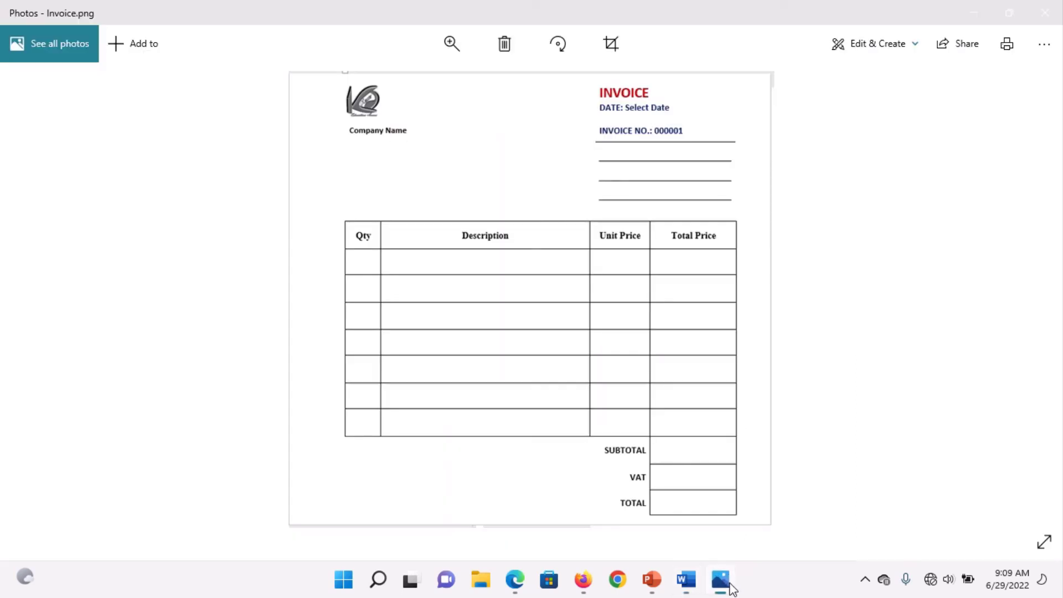
pyautogui.click(685, 579)
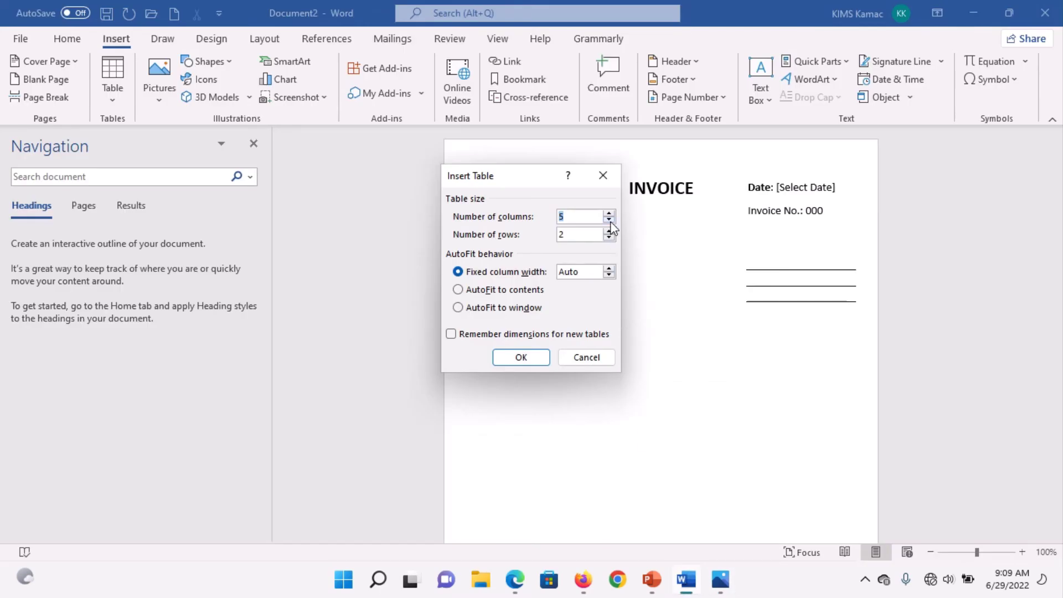
pyautogui.write('1')
pyautogui.click(581, 237)
pyautogui.press('BackSpace')
pyautogui.write('11')
pyautogui.click(522, 292)
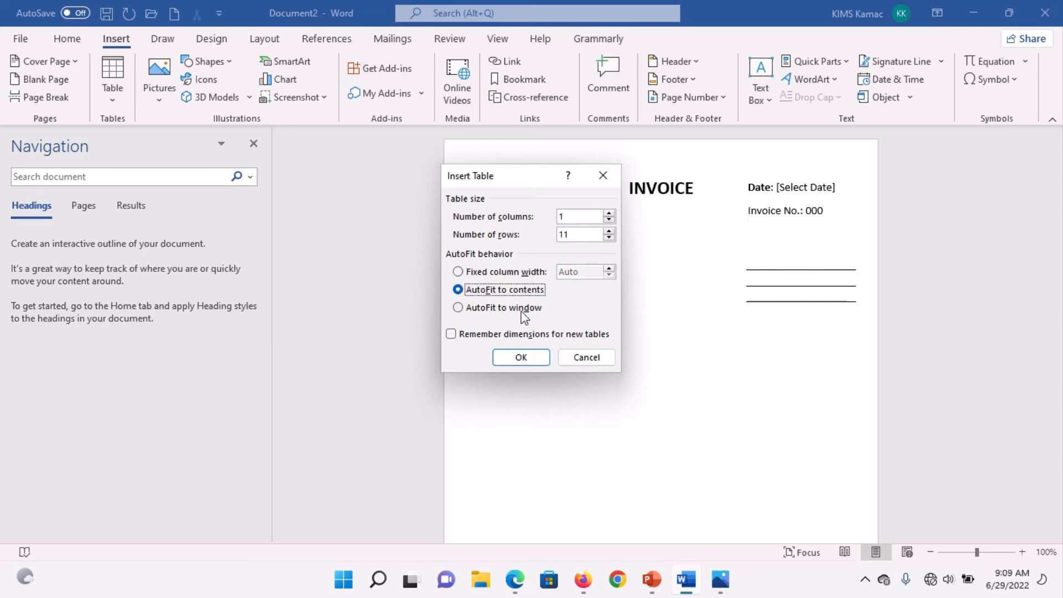
pyautogui.click(521, 358)
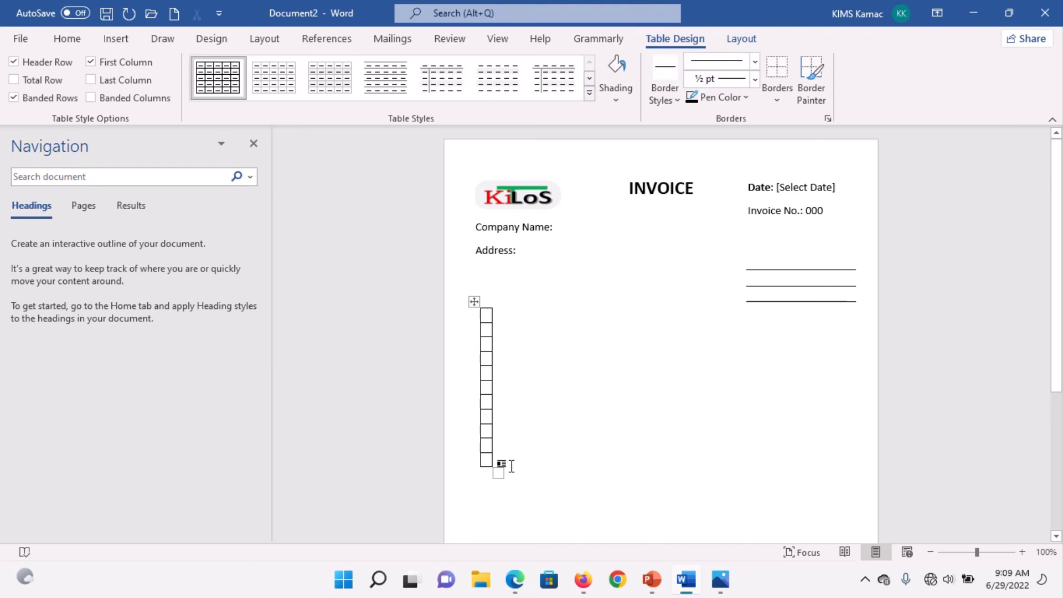
# Step: Widen the one-column table, then undo the widening
pyautogui.moveTo(499, 473); pyautogui.dragTo(592, 474)
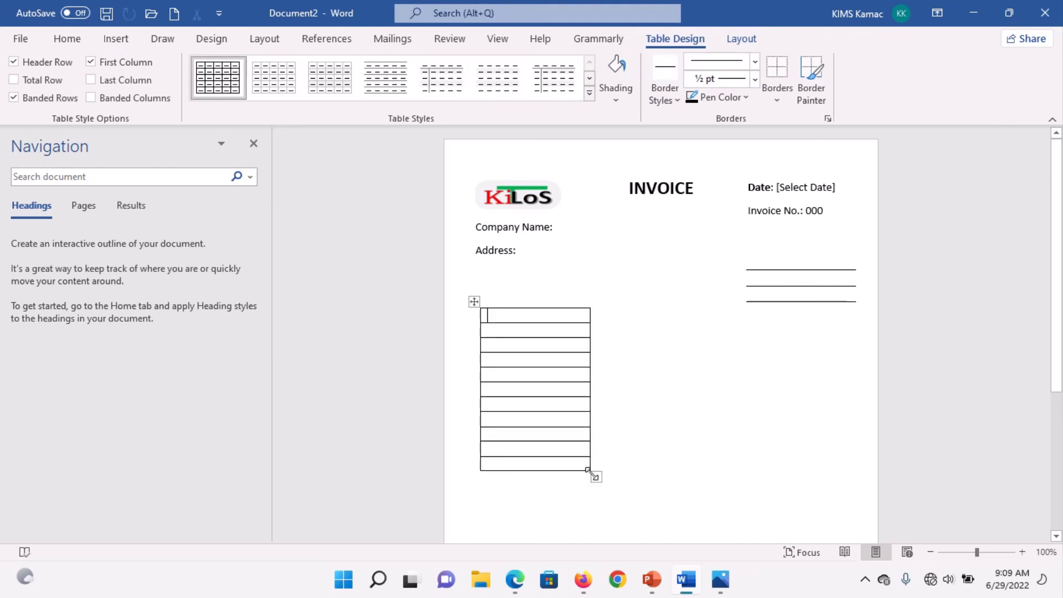
pyautogui.hotkey('ctrl', 'z')
pyautogui.hotkey('ctrl', 'z')
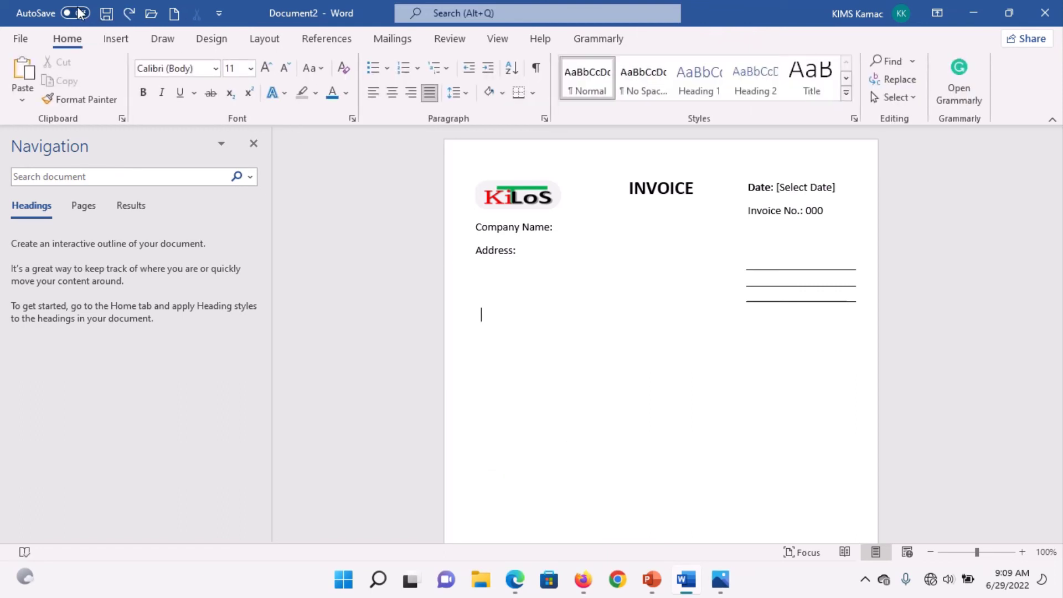
pyautogui.click(116, 44)
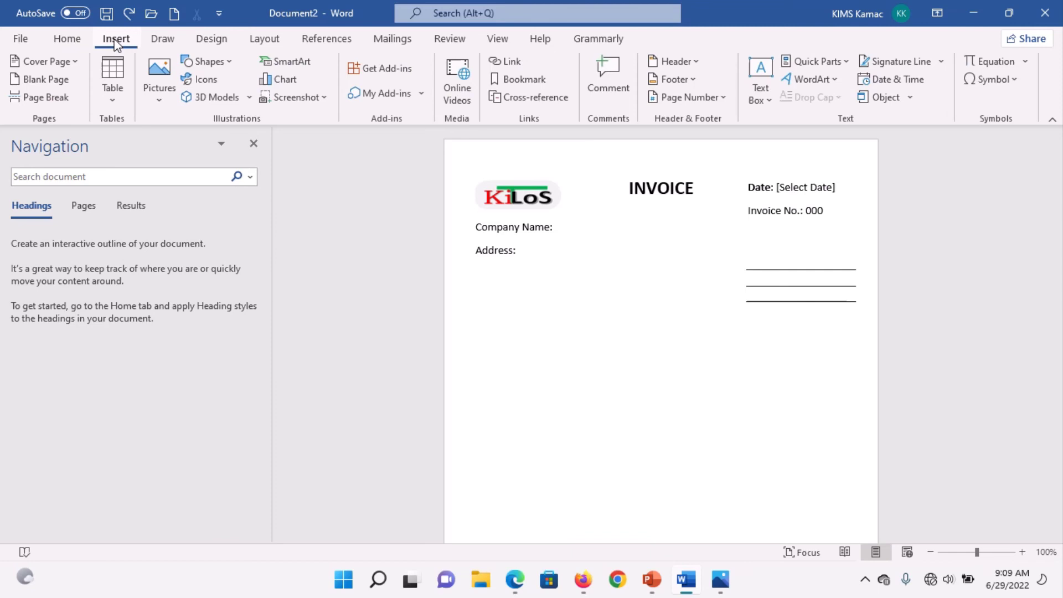
# Step: Insert a 4-column, 11-row AutoFit-to-contents table and stretch it across the page
pyautogui.click(111, 104)
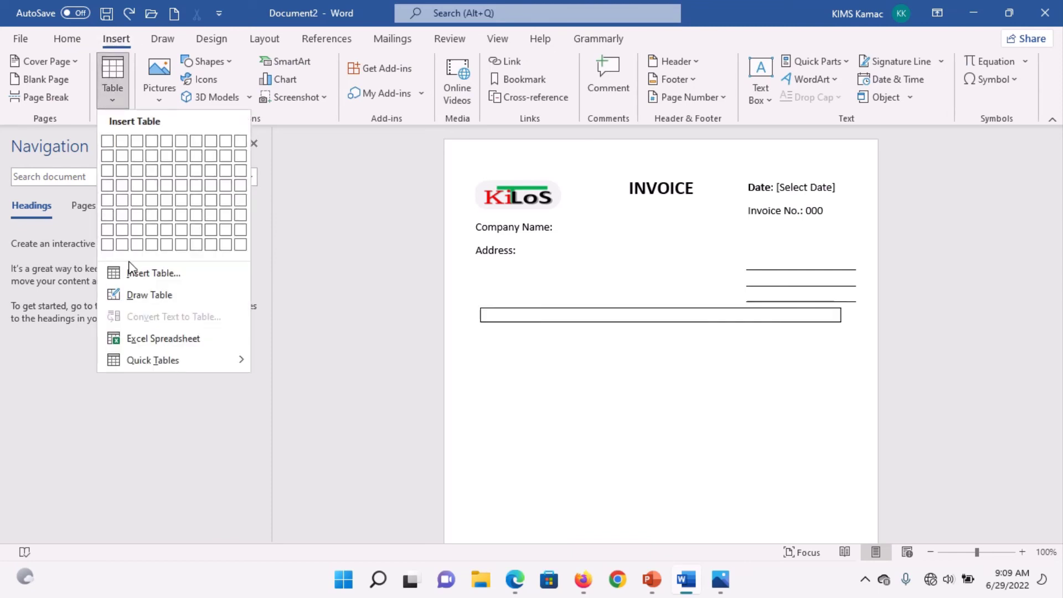
pyautogui.click(153, 273)
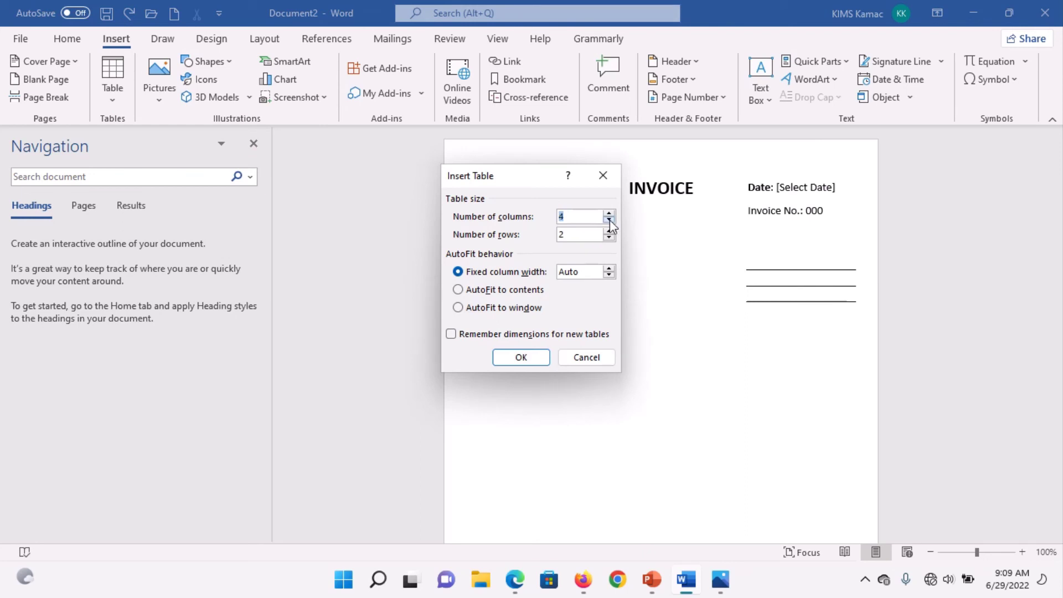
pyautogui.click(586, 238)
pyautogui.press('BackSpace')
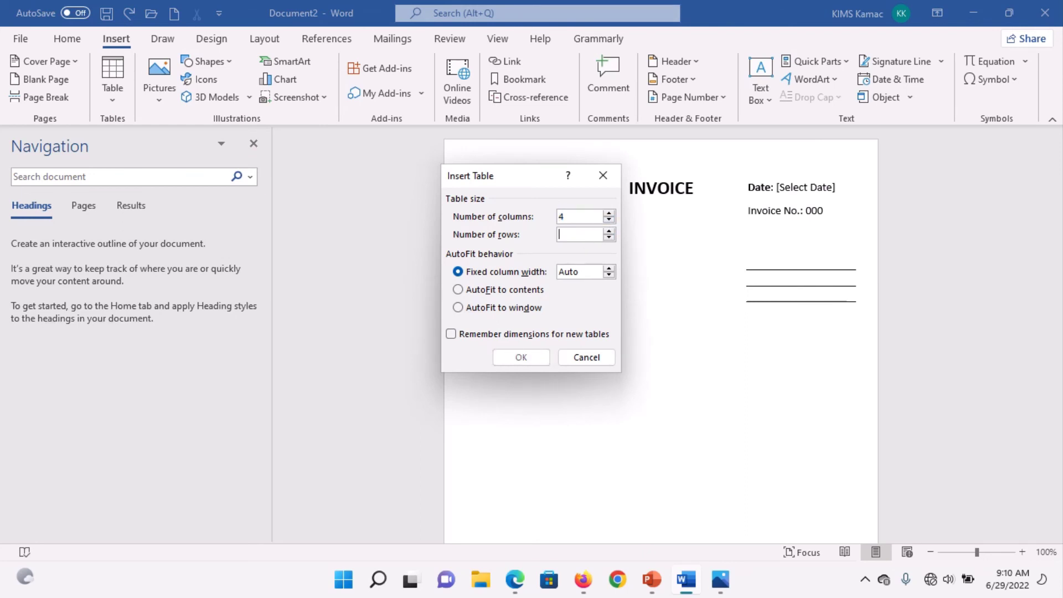
pyautogui.write('11')
pyautogui.click(532, 289)
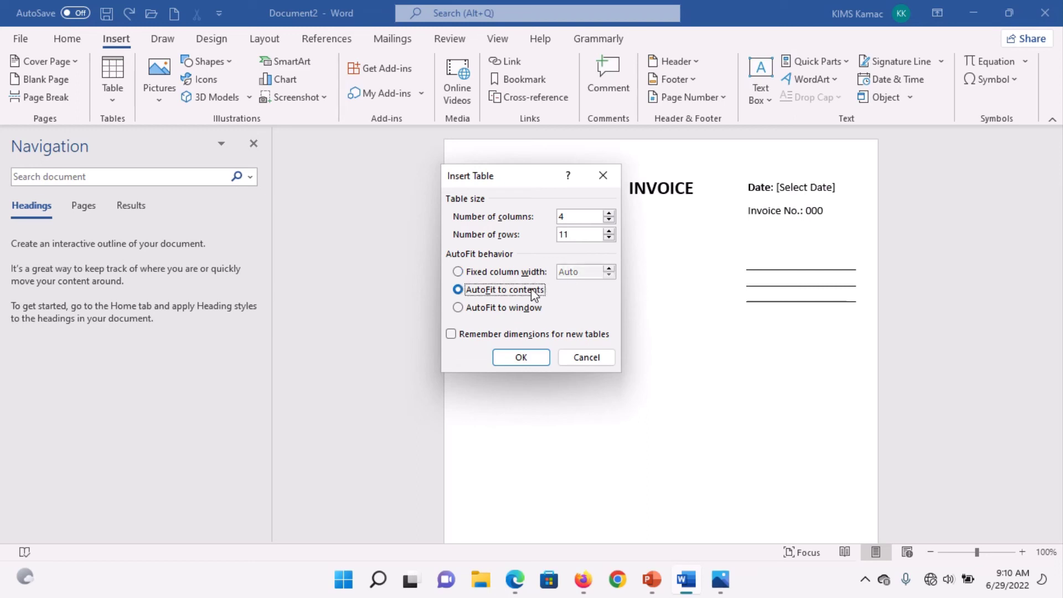
pyautogui.click(521, 357)
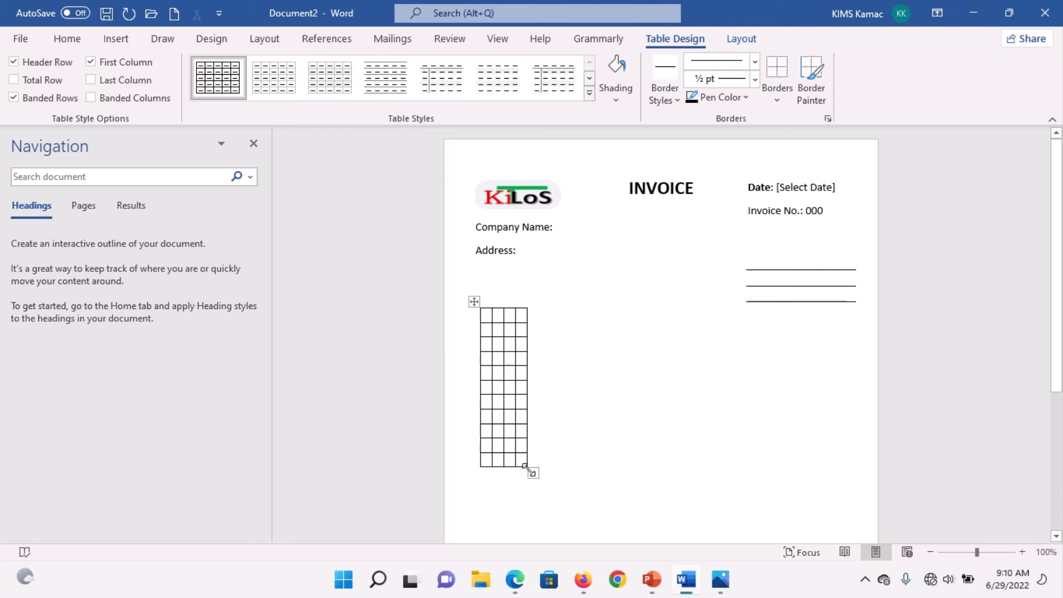
pyautogui.moveTo(525, 466); pyautogui.dragTo(867, 540)
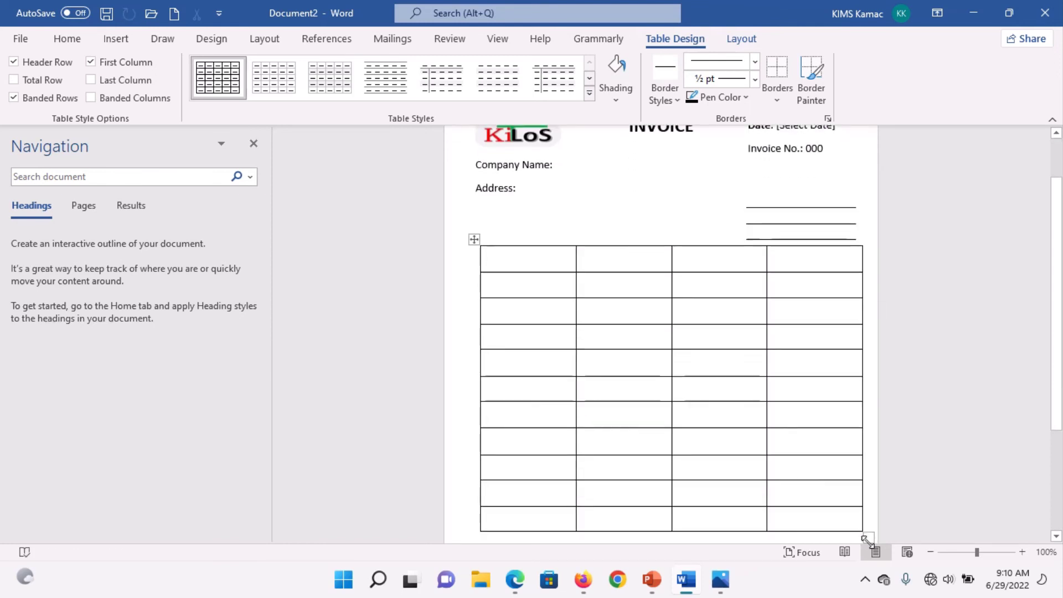
pyautogui.moveTo(1058, 404); pyautogui.dragTo(1057, 421)
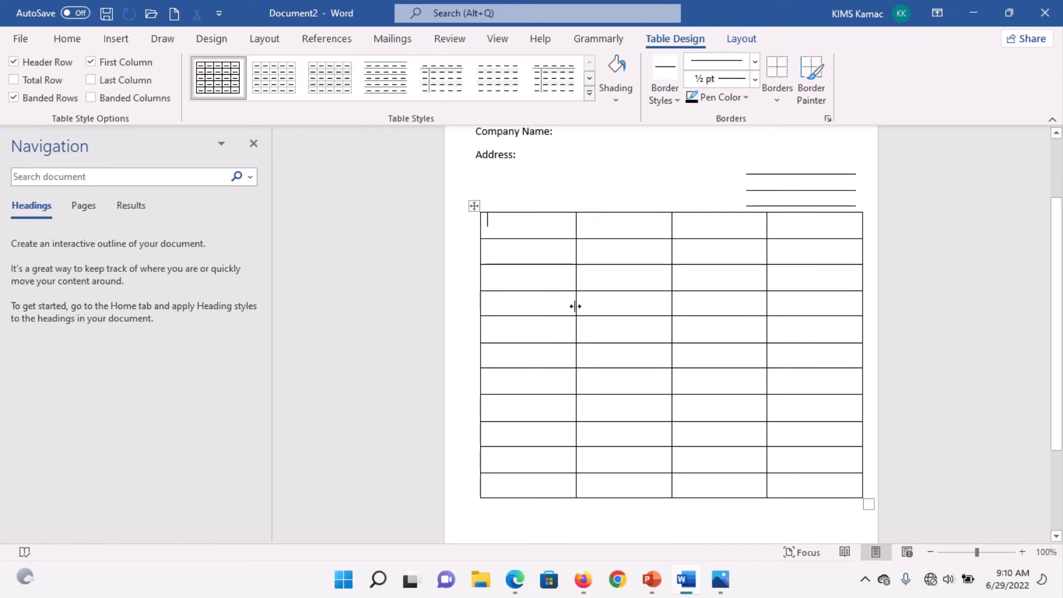
# Step: Narrow the first and last columns and widen the second, matching the reference invoice
pyautogui.moveTo(574, 304); pyautogui.dragTo(517, 303)
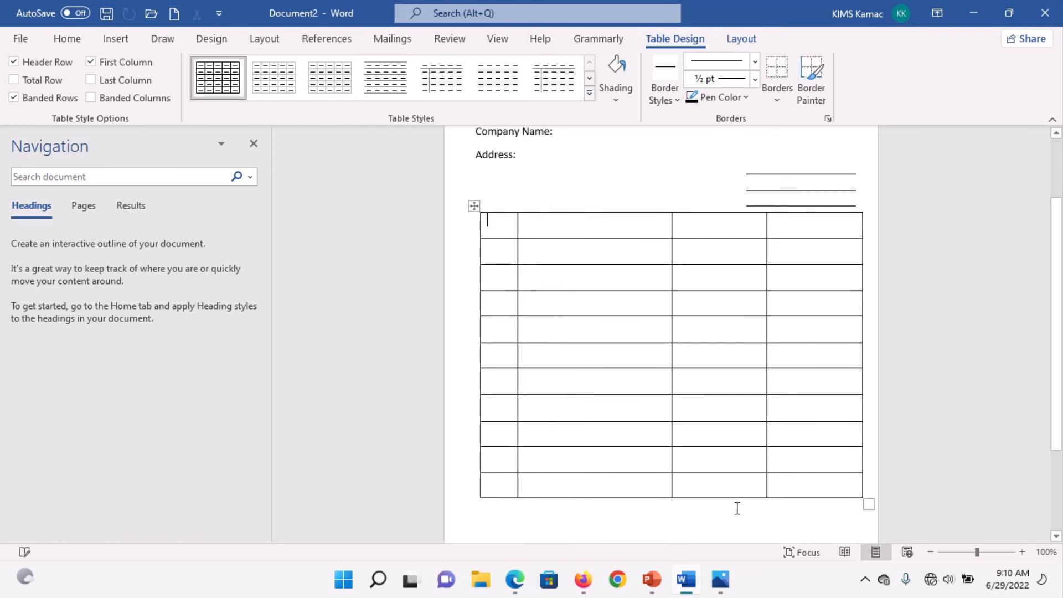
pyautogui.click(720, 580)
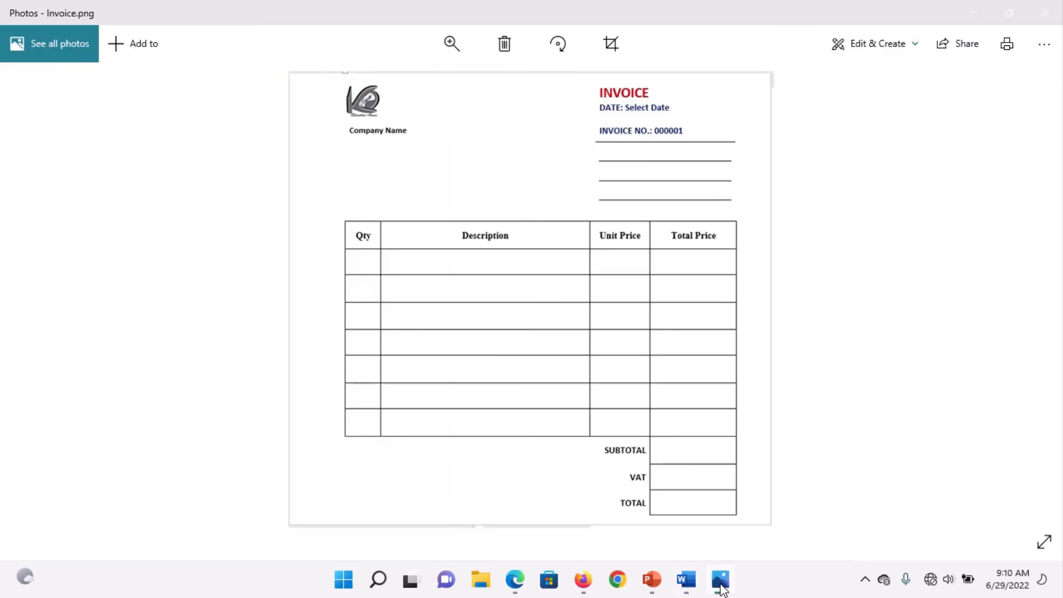
pyautogui.click(685, 579)
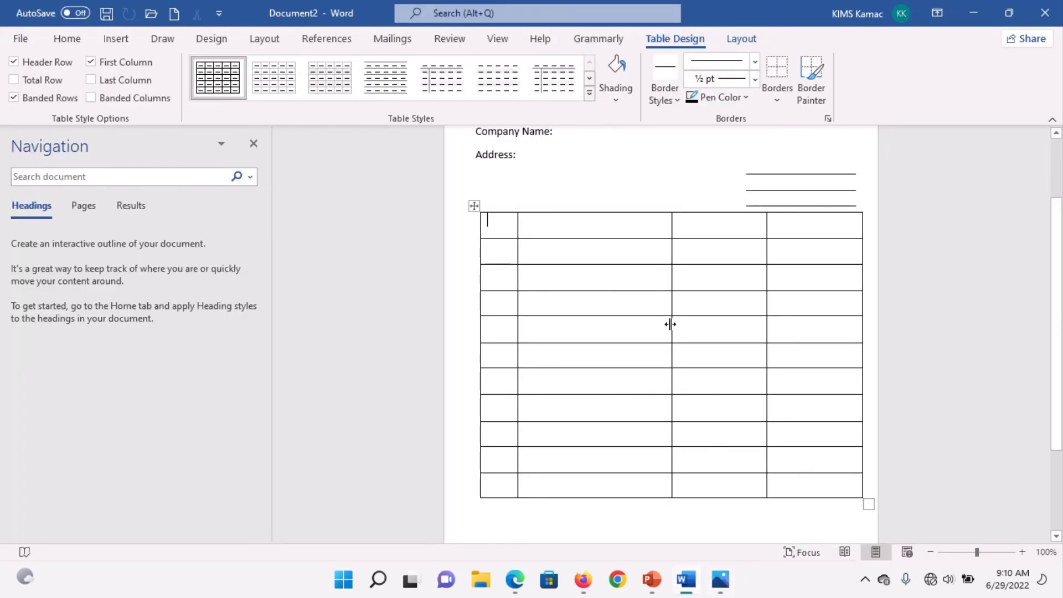
pyautogui.moveTo(672, 325); pyautogui.dragTo(699, 328)
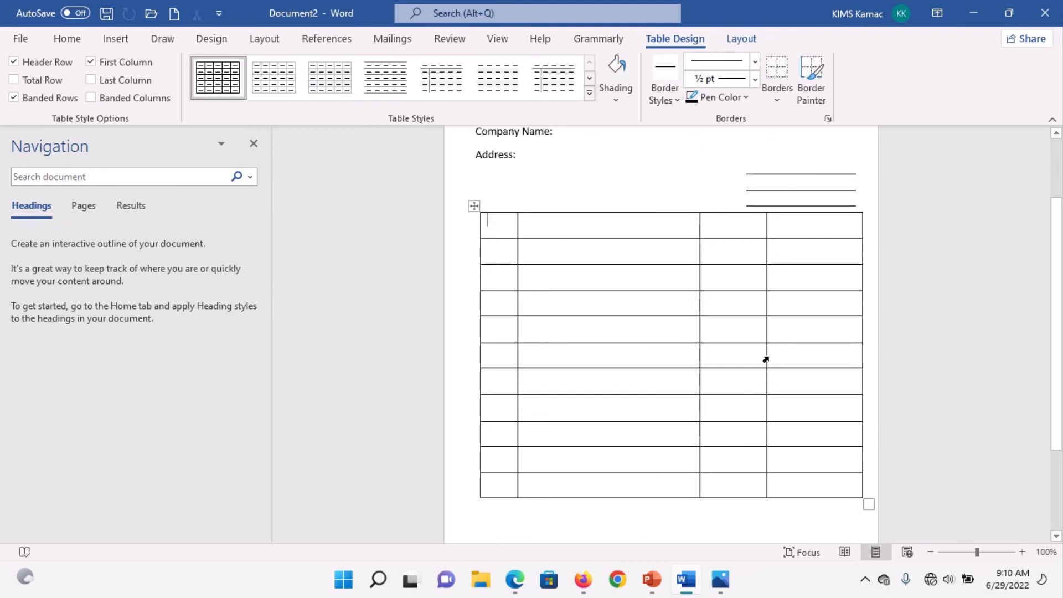
pyautogui.moveTo(765, 357); pyautogui.dragTo(789, 356)
pyautogui.moveTo(700, 378); pyautogui.dragTo(718, 381)
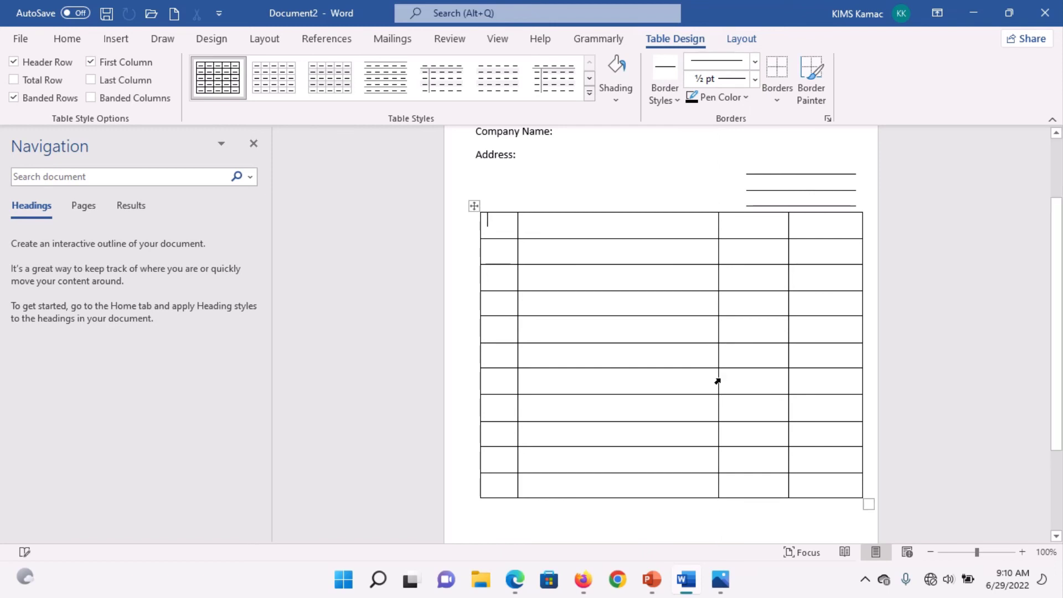
pyautogui.click(719, 579)
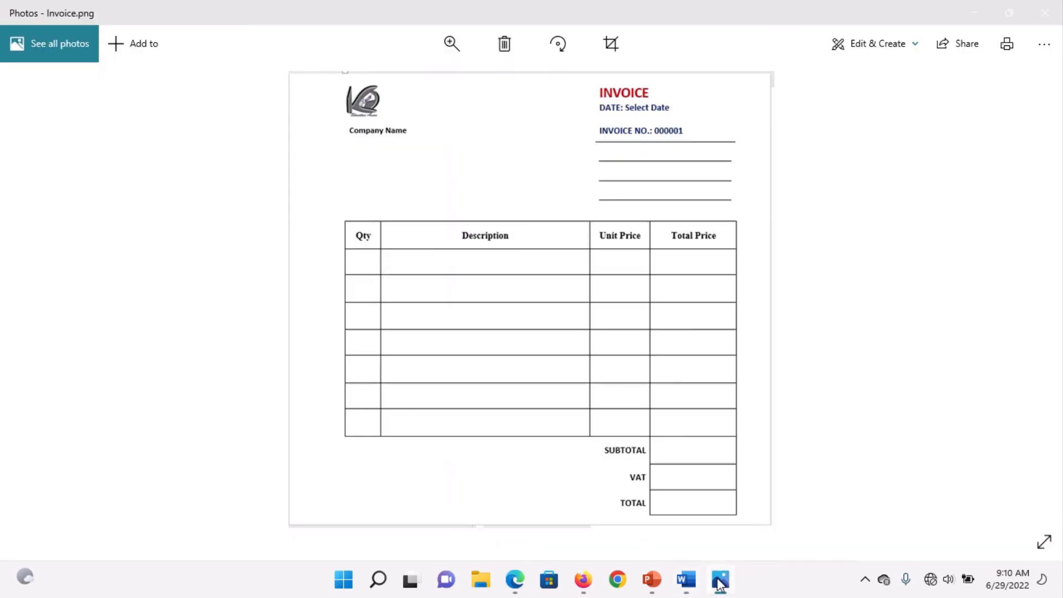
# Step: Type the headings Qty, Description, Unit Price and Amount into the table's first row
pyautogui.click(686, 579)
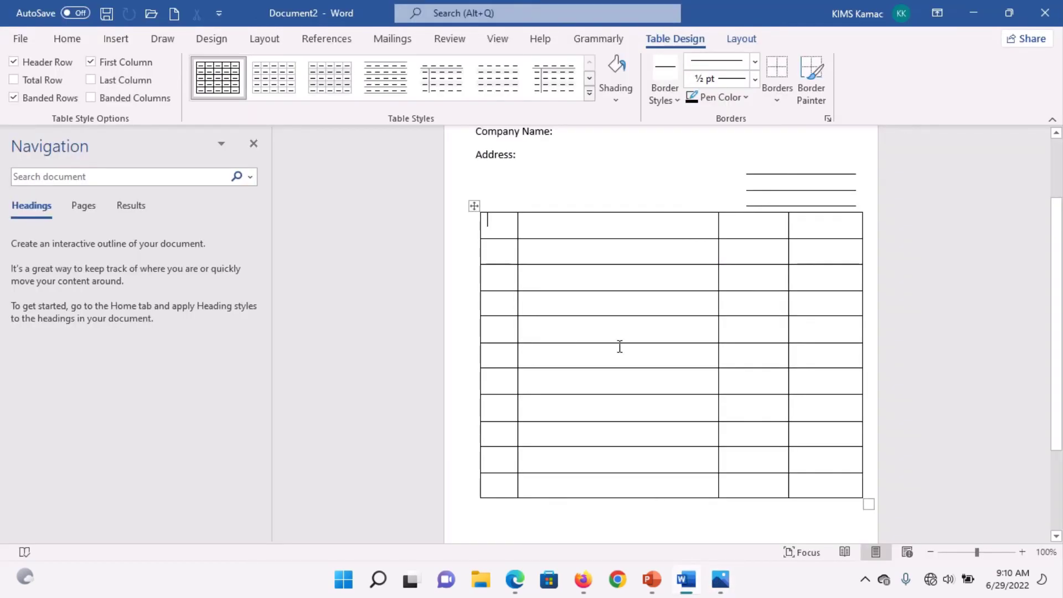
pyautogui.write('Qty')
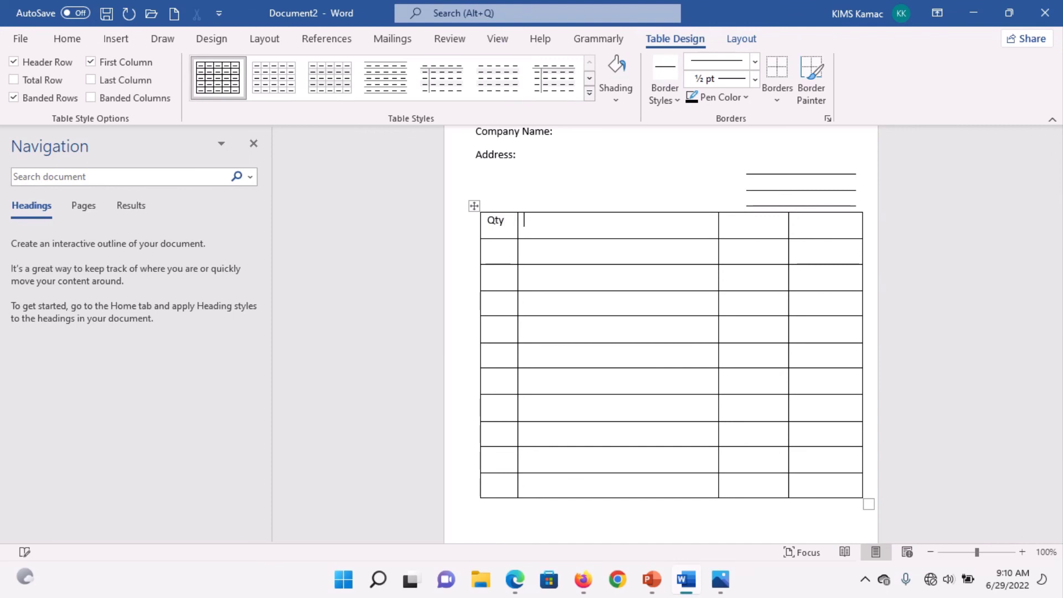
pyautogui.write('Descrip')
pyautogui.write('Unit Pr')
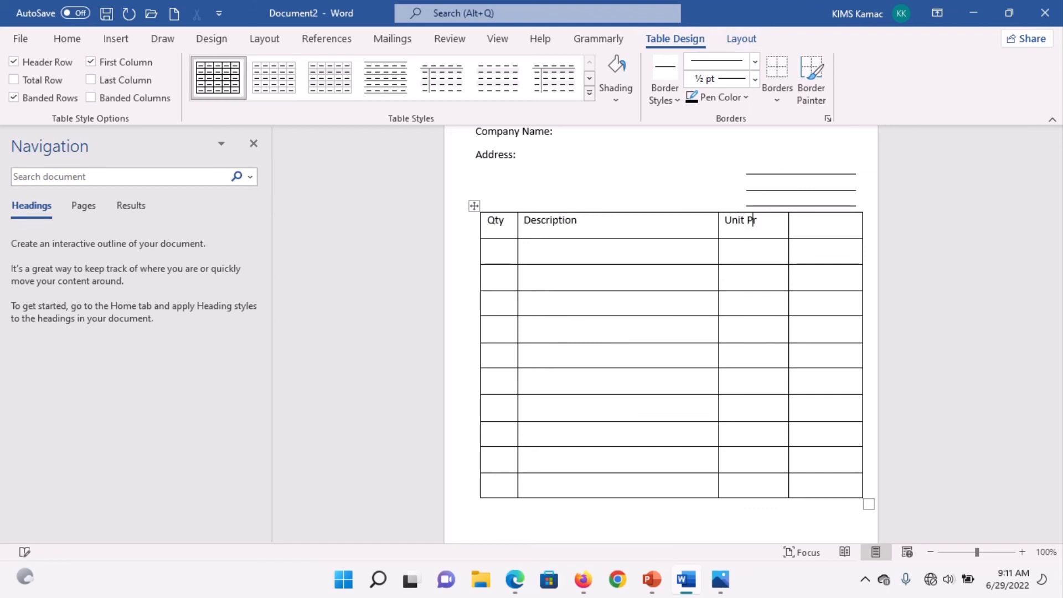
pyautogui.write('Total price')
pyautogui.hotkey('shift', 'Home')
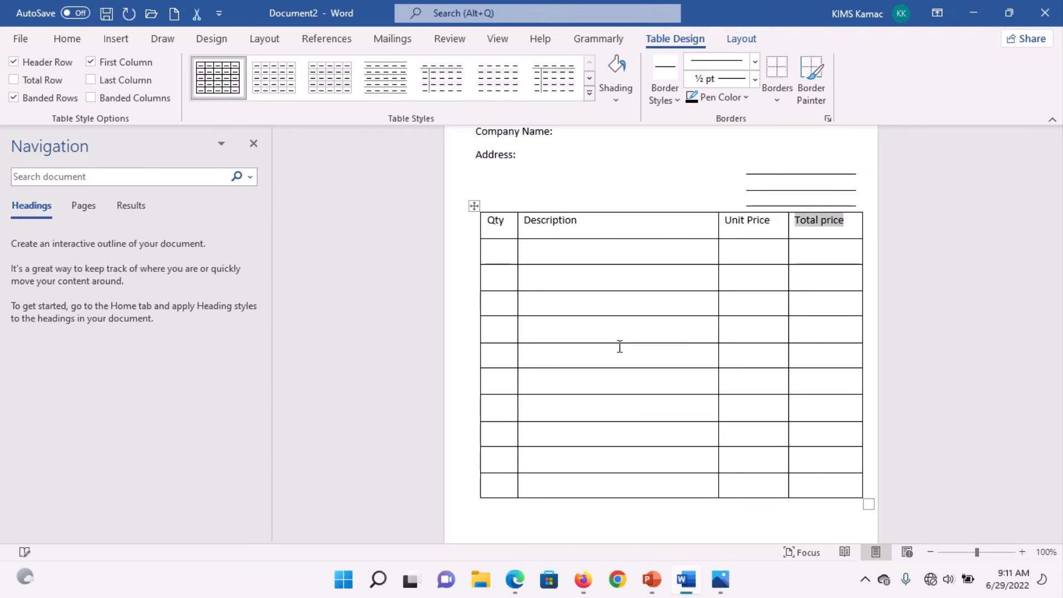
pyautogui.write('Amoun')
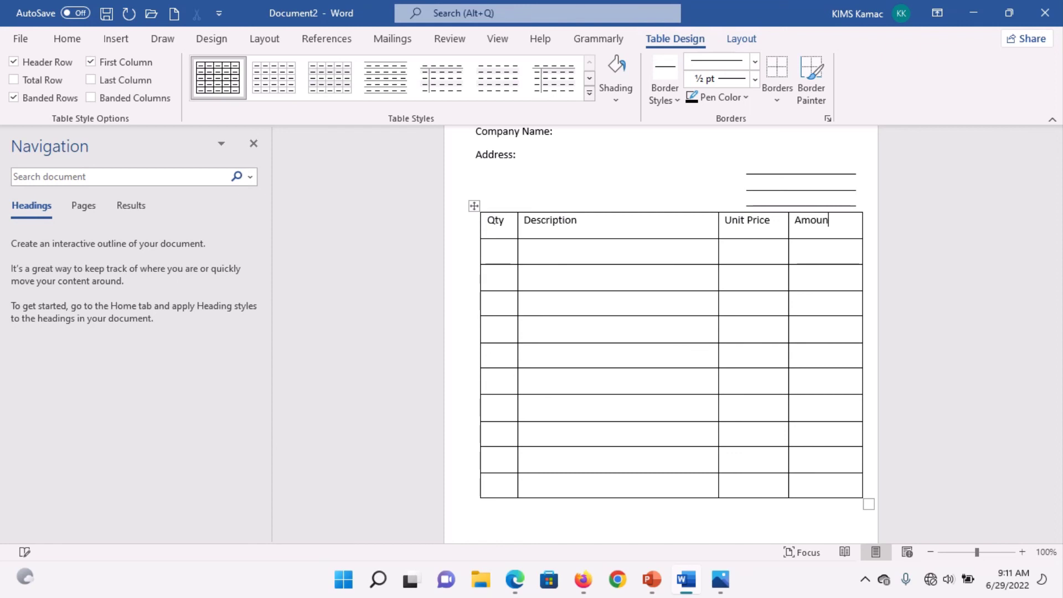
pyautogui.write('t')
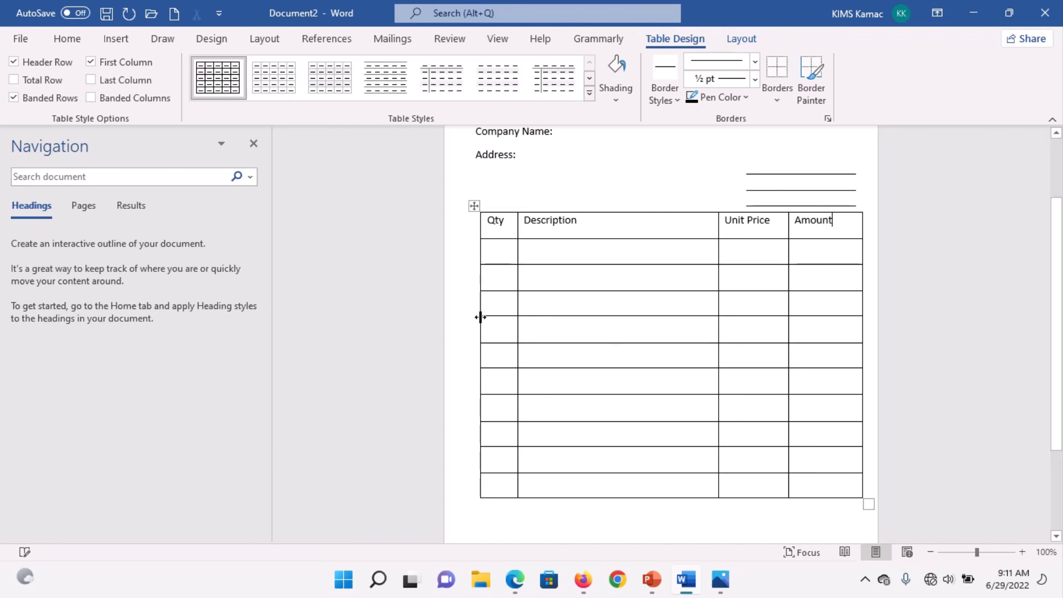
# Step: Make the Qty, Description, Unit Price and Amount header row bold and centred
pyautogui.click(453, 230)
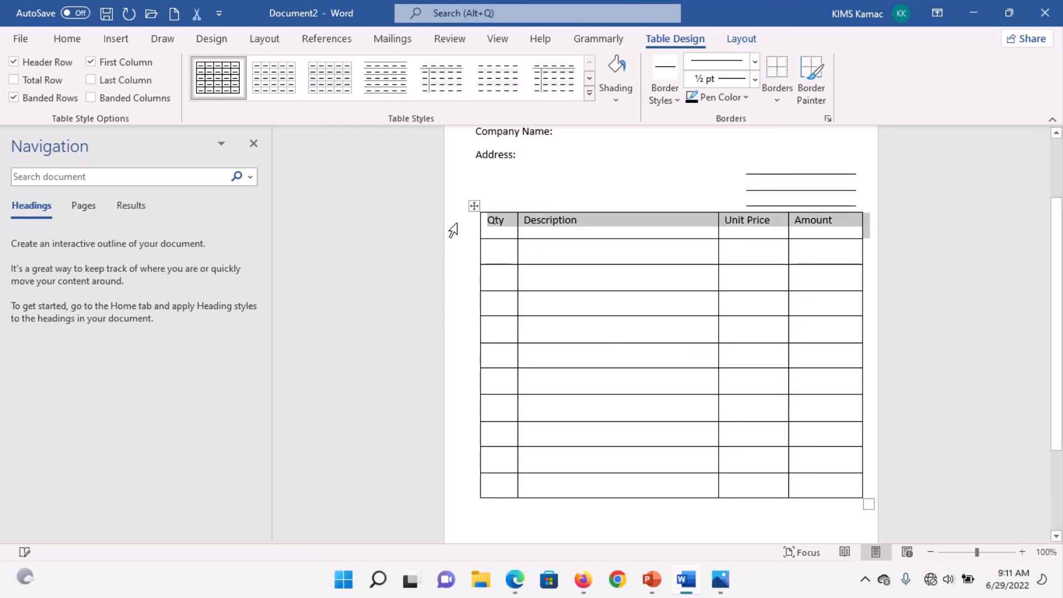
pyautogui.hotkey('ctrl', 'b')
pyautogui.hotkey('ctrl', 'e')
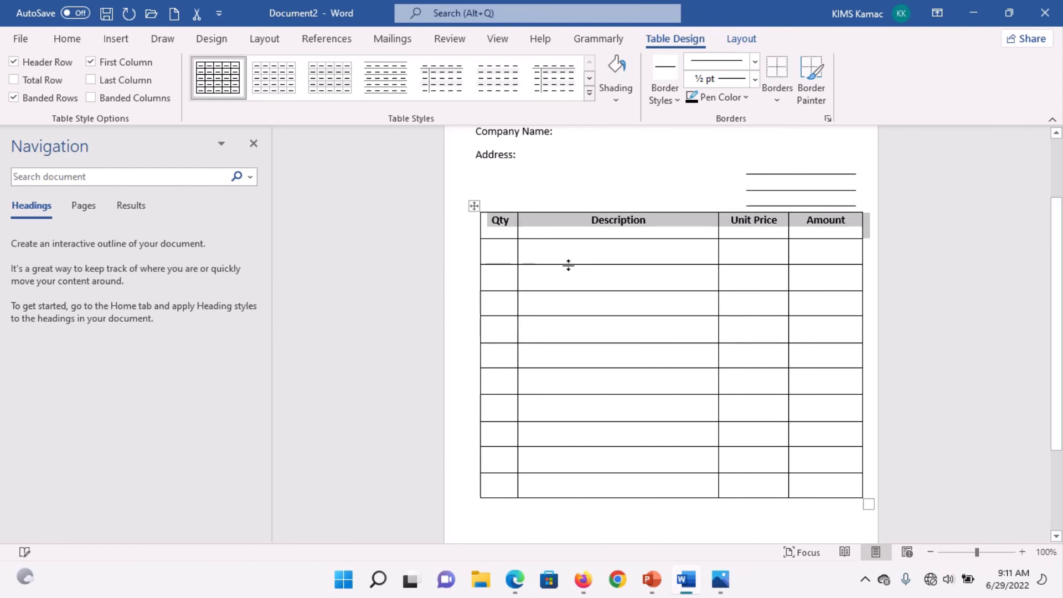
pyautogui.click(587, 232)
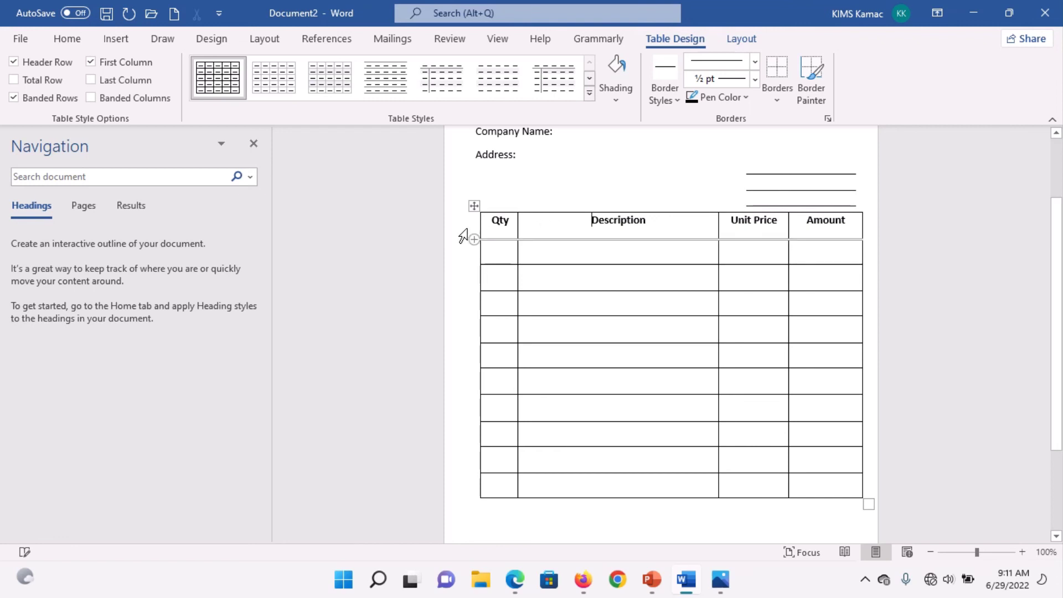
pyautogui.click(463, 235)
pyautogui.click(68, 38)
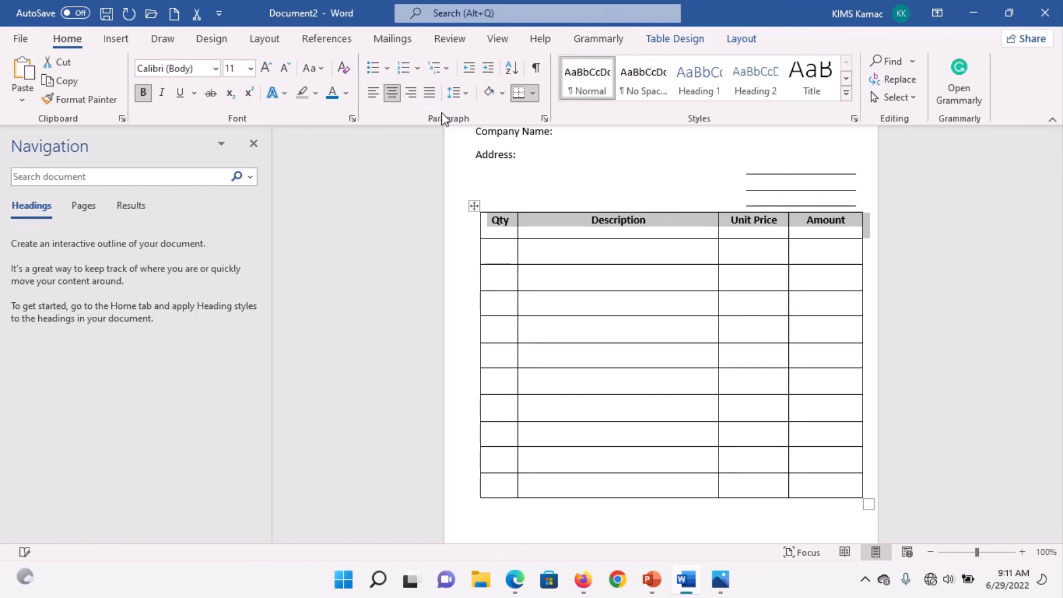
pyautogui.click(677, 280)
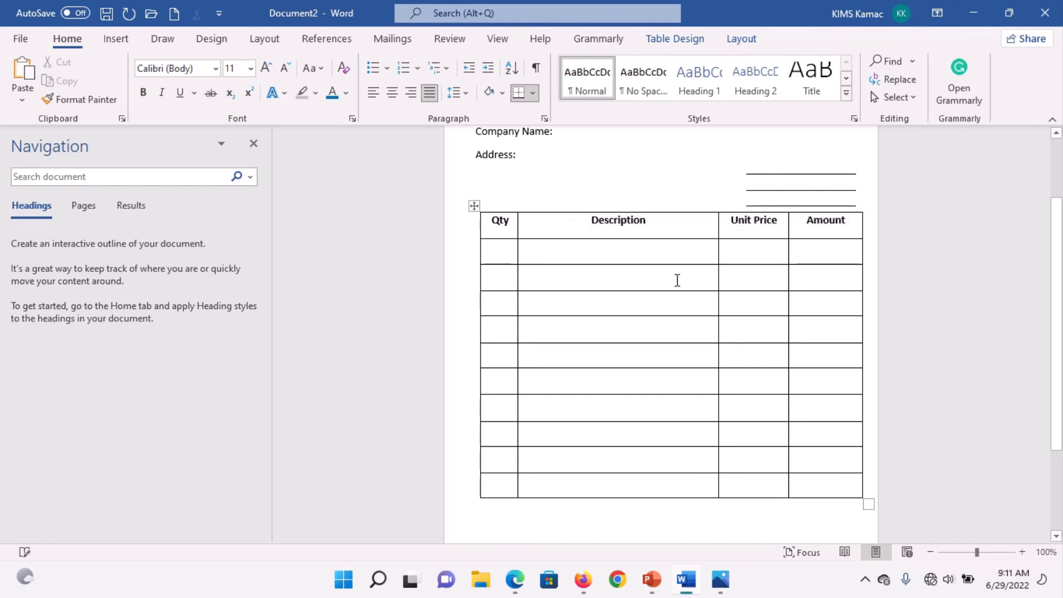
pyautogui.click(758, 459)
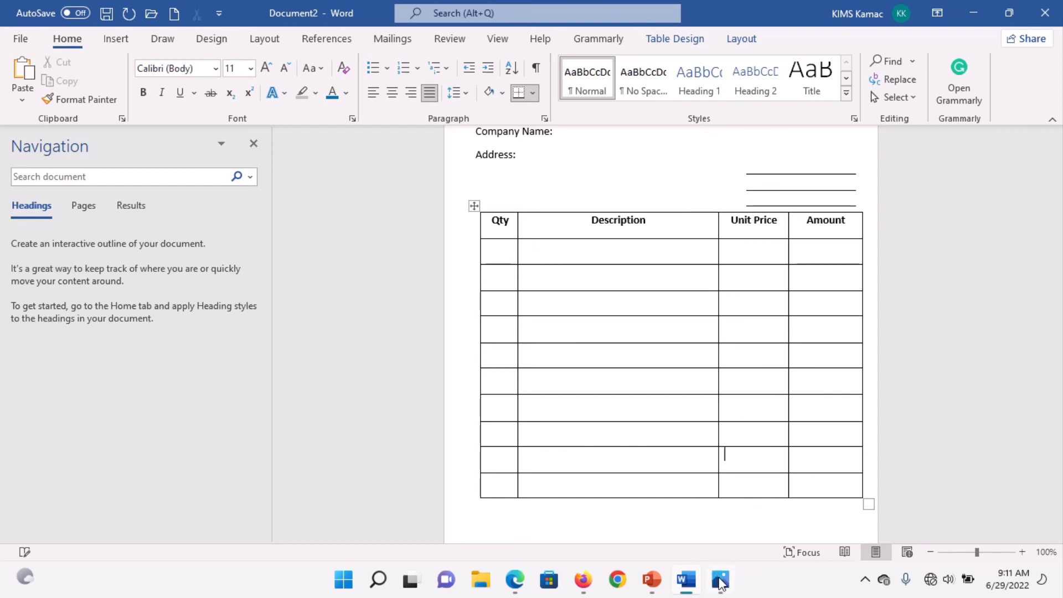
pyautogui.click(719, 579)
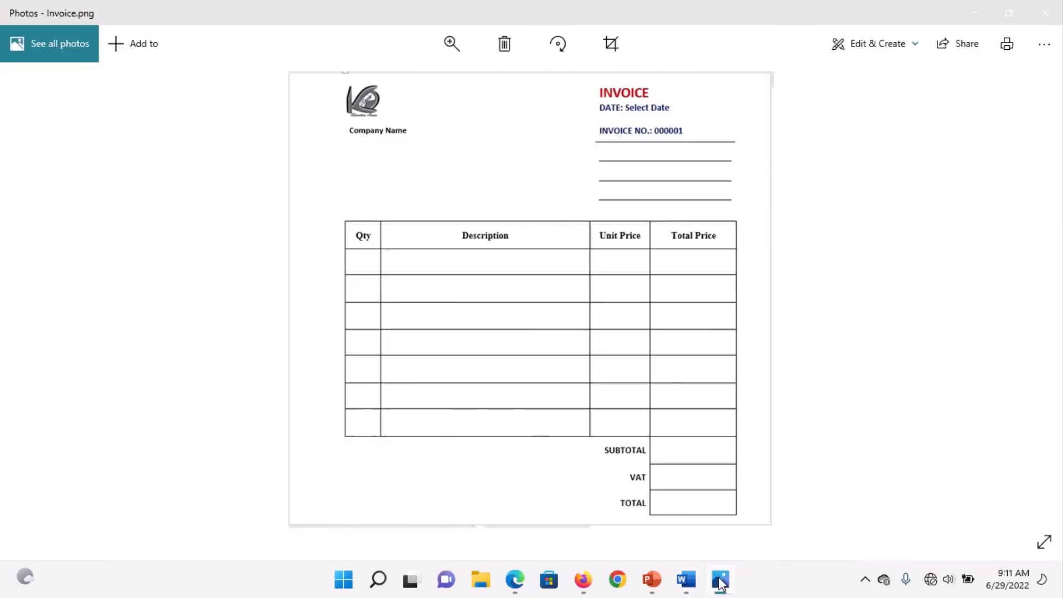
# Step: Type the Total, VAT and Subtotal labels into the last three rows of the Unit Price column
pyautogui.click(687, 579)
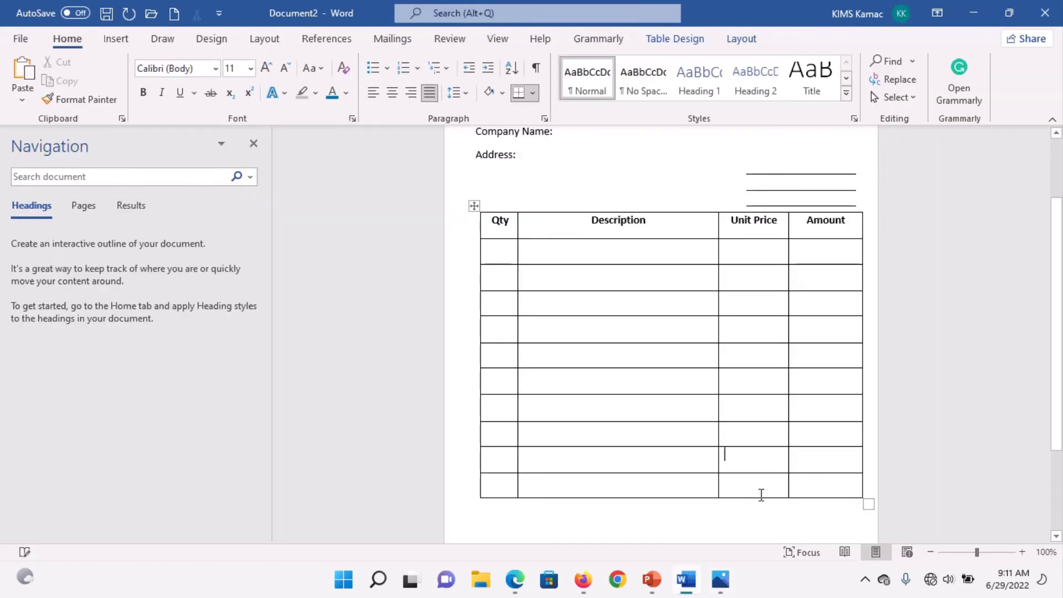
pyautogui.write('Total')
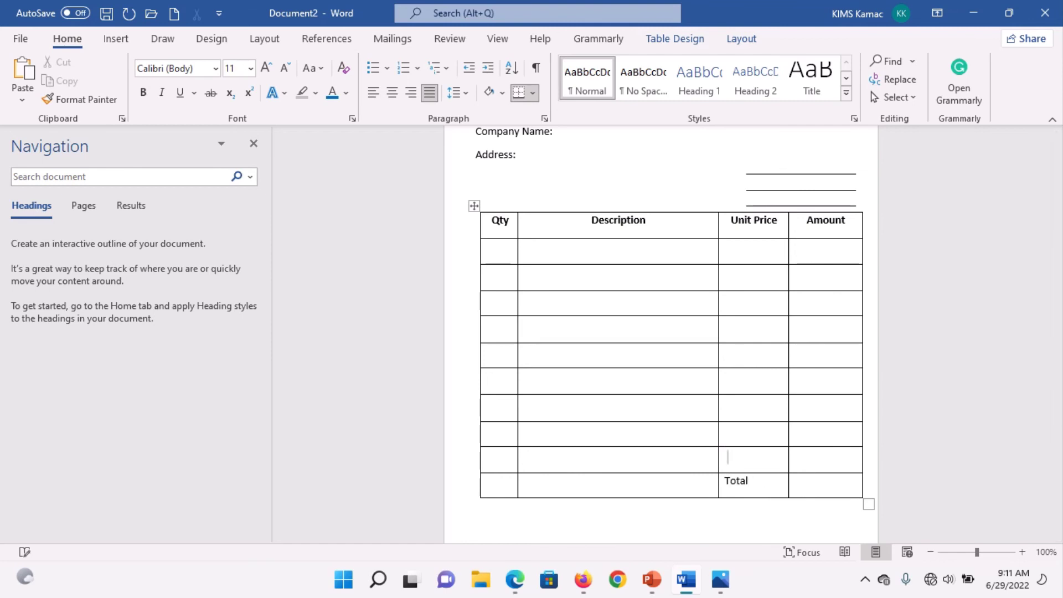
pyautogui.write('Vat')
pyautogui.press('BackSpace')
pyautogui.write('AT')
pyautogui.press('Up')
pyautogui.write('Subtotal')
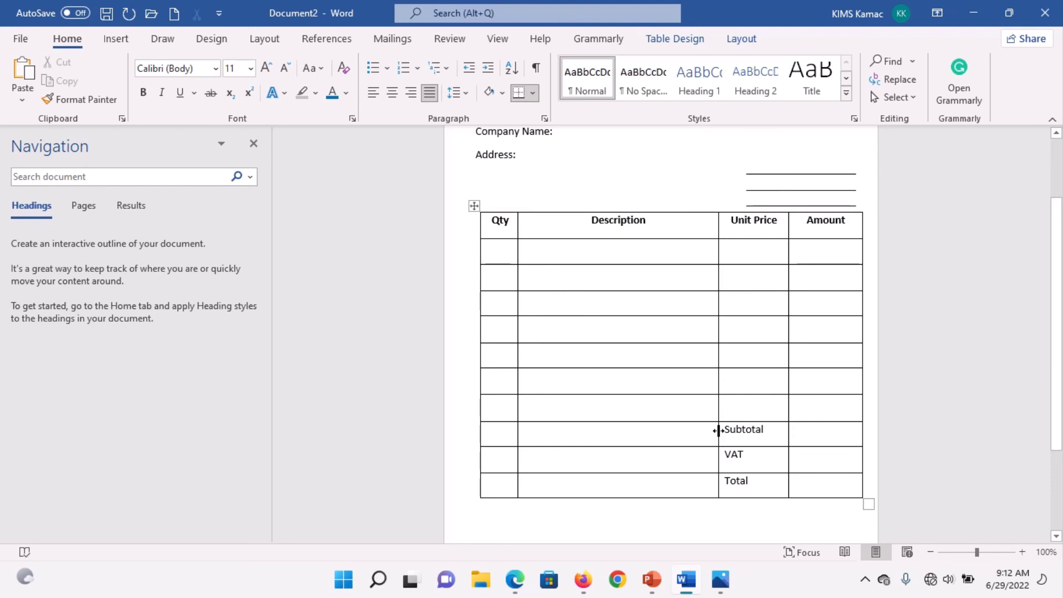
# Step: Make the three label cells bold and right-aligned
pyautogui.moveTo(718, 431); pyautogui.dragTo(713, 479)
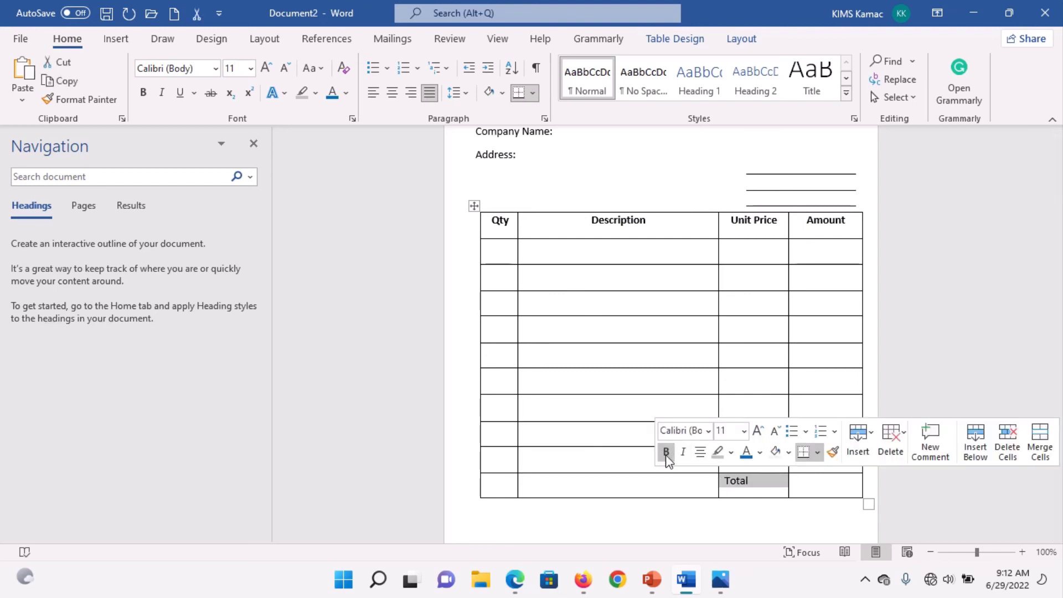
pyautogui.click(666, 456)
pyautogui.click(410, 93)
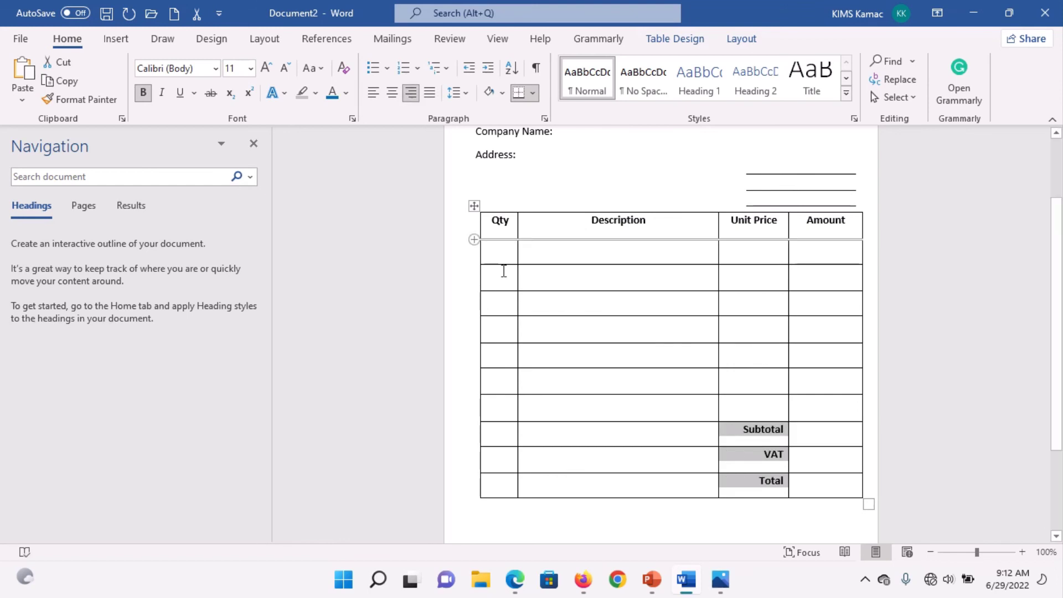
pyautogui.click(802, 437)
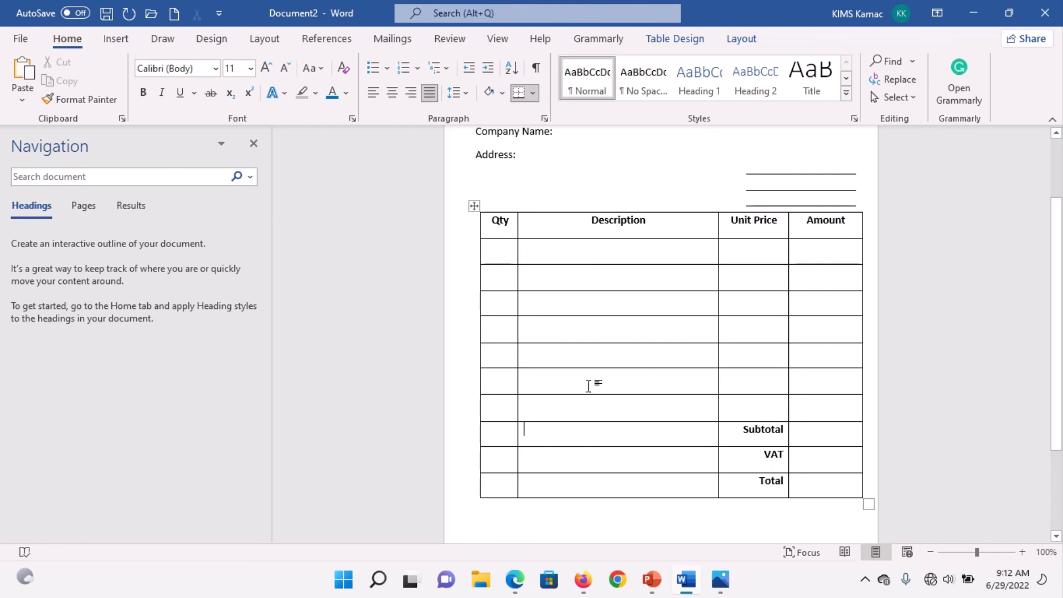
# Step: Erase the borders between the Qty and Description cells in the Subtotal, VAT and Total rows
pyautogui.click(742, 38)
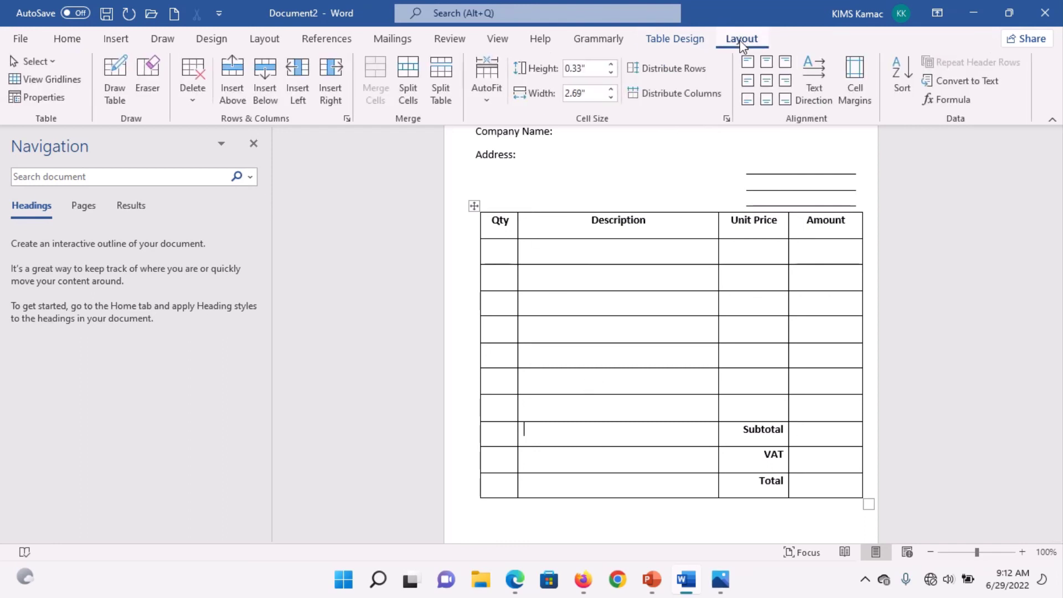
pyautogui.click(148, 68)
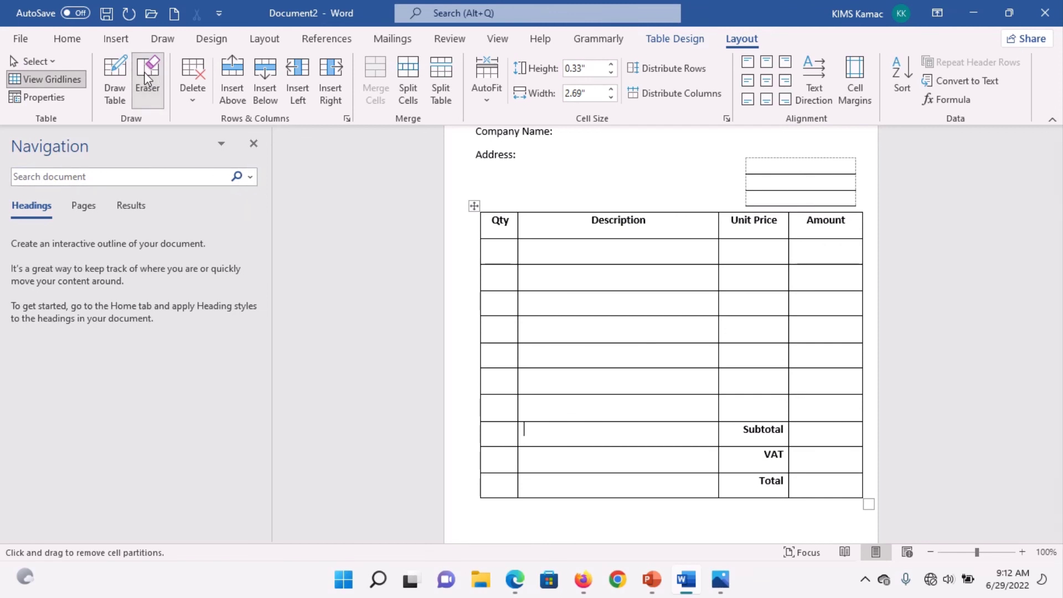
pyautogui.click(548, 445)
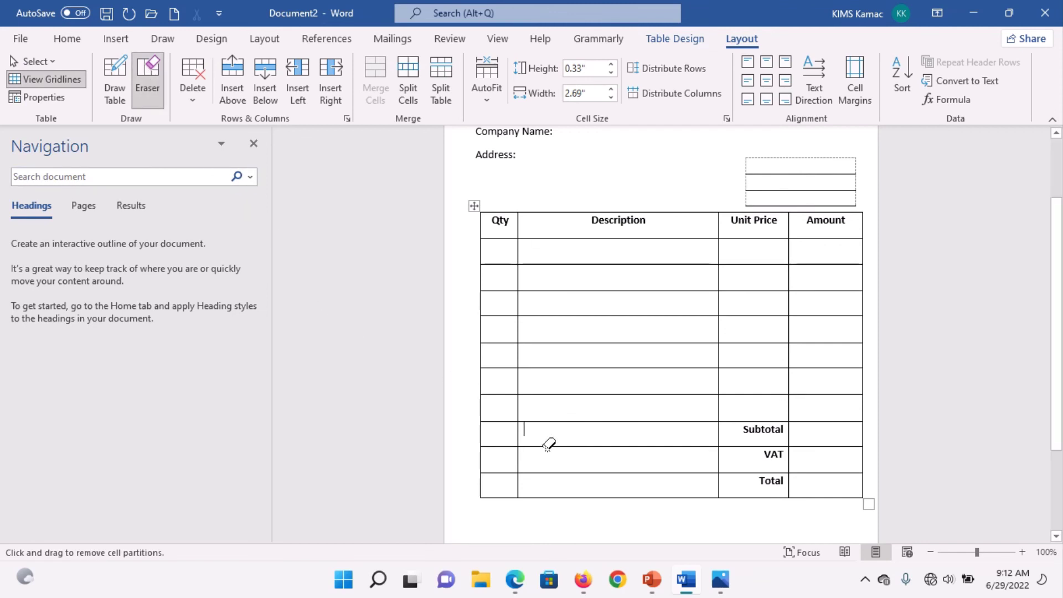
pyautogui.click(481, 434)
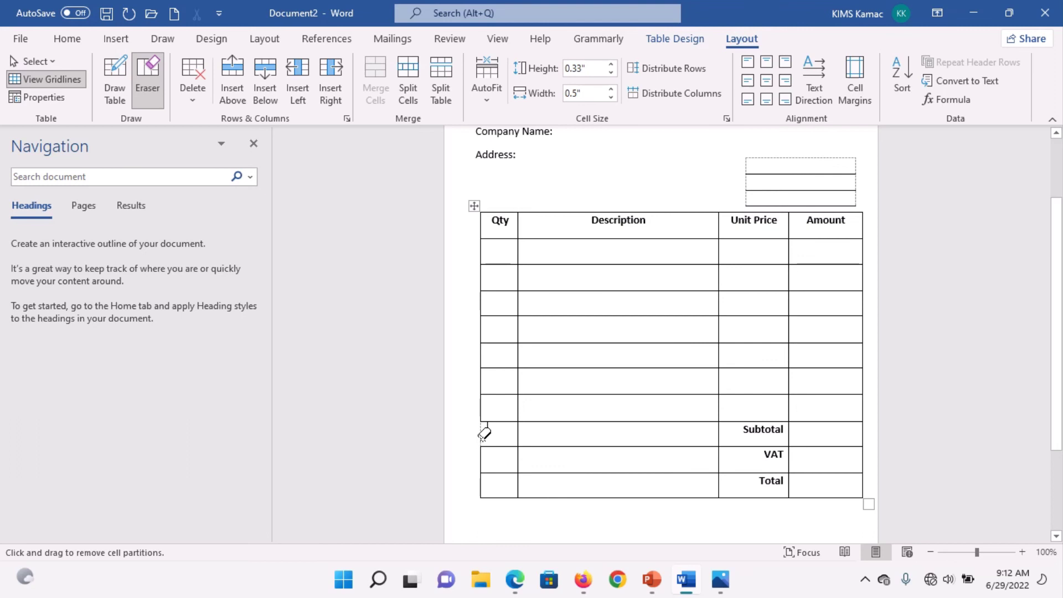
pyautogui.click(518, 433)
pyautogui.click(481, 454)
pyautogui.click(543, 447)
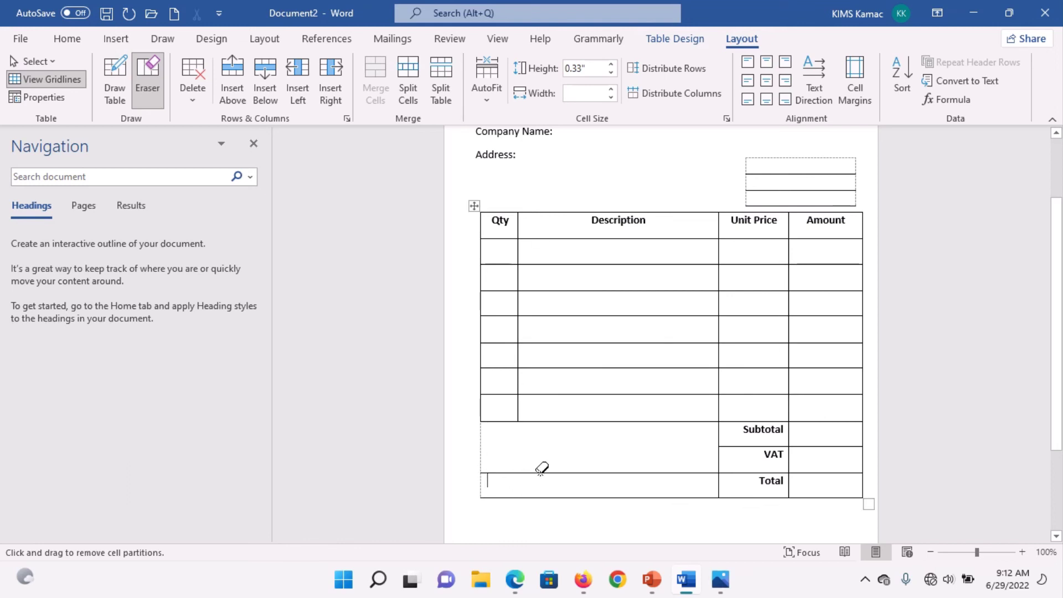
pyautogui.click(556, 471)
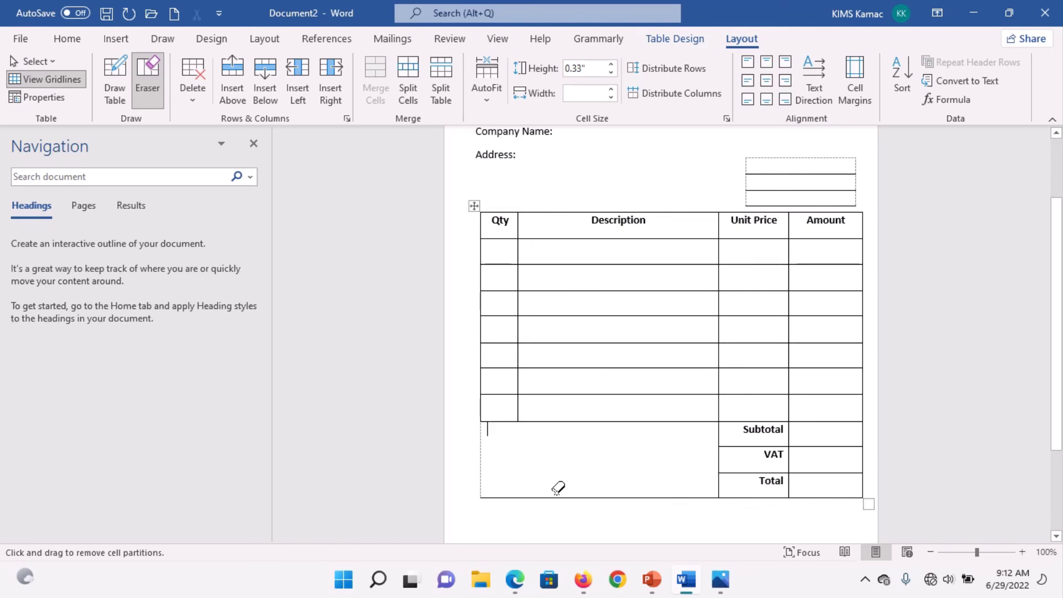
pyautogui.press('Escape')
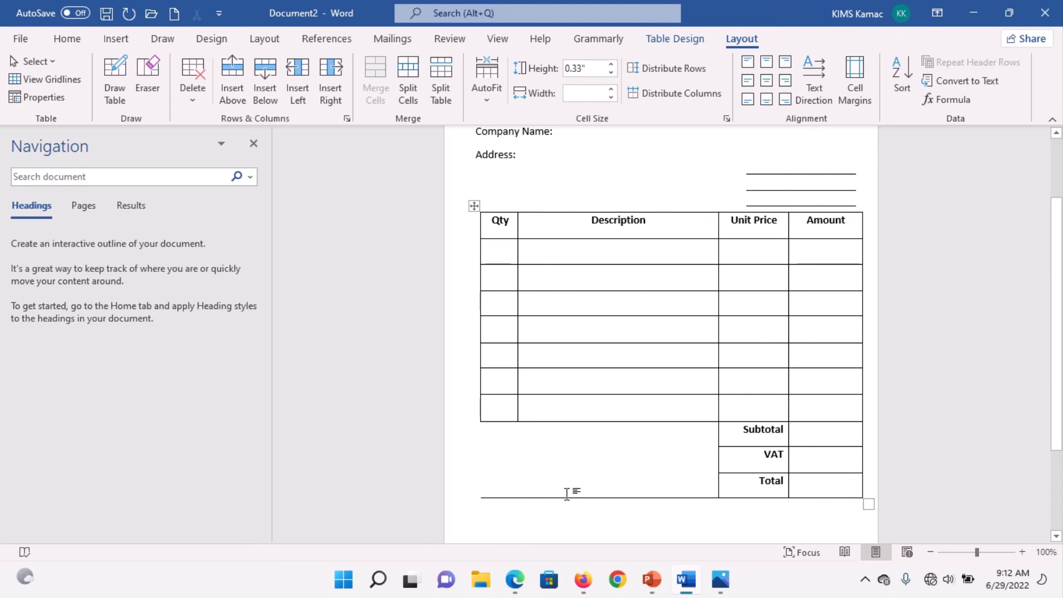
# Step: Check the reference invoice, then erase the bottom border of the blank merged block
pyautogui.click(154, 88)
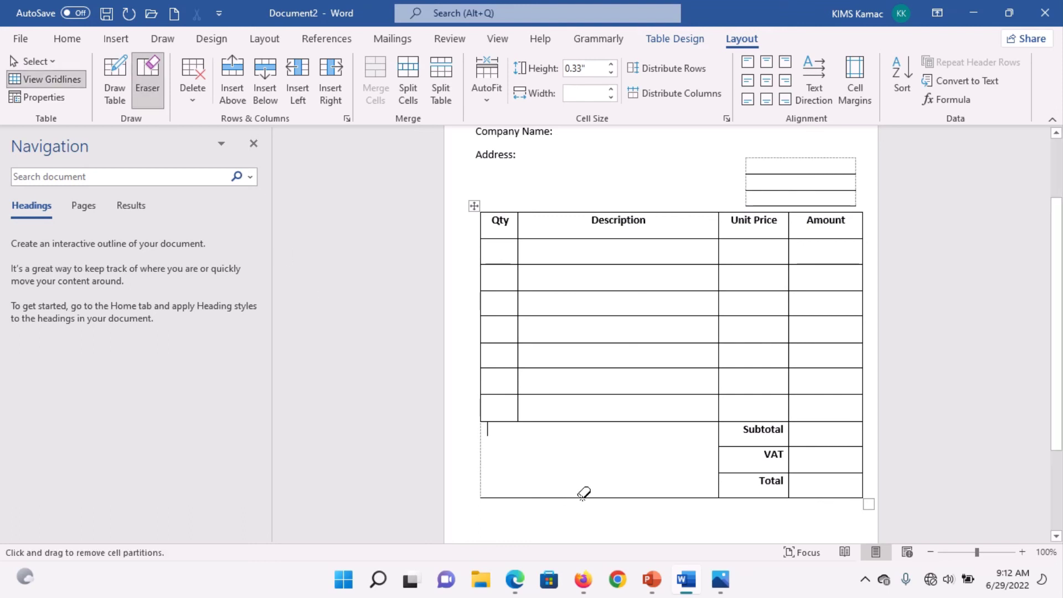
pyautogui.press('Escape')
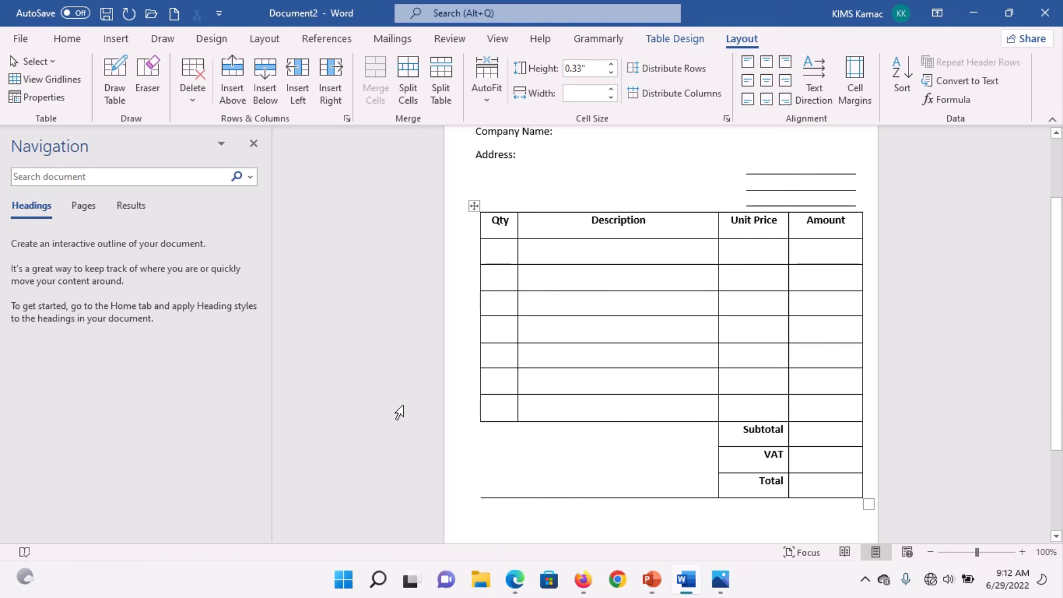
pyautogui.click(147, 72)
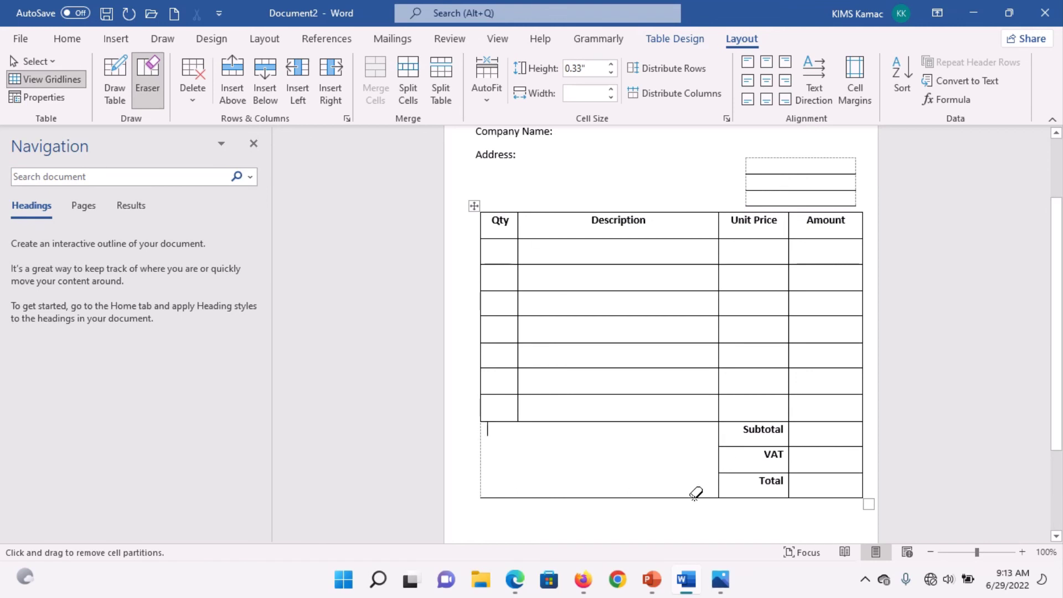
pyautogui.press('Escape')
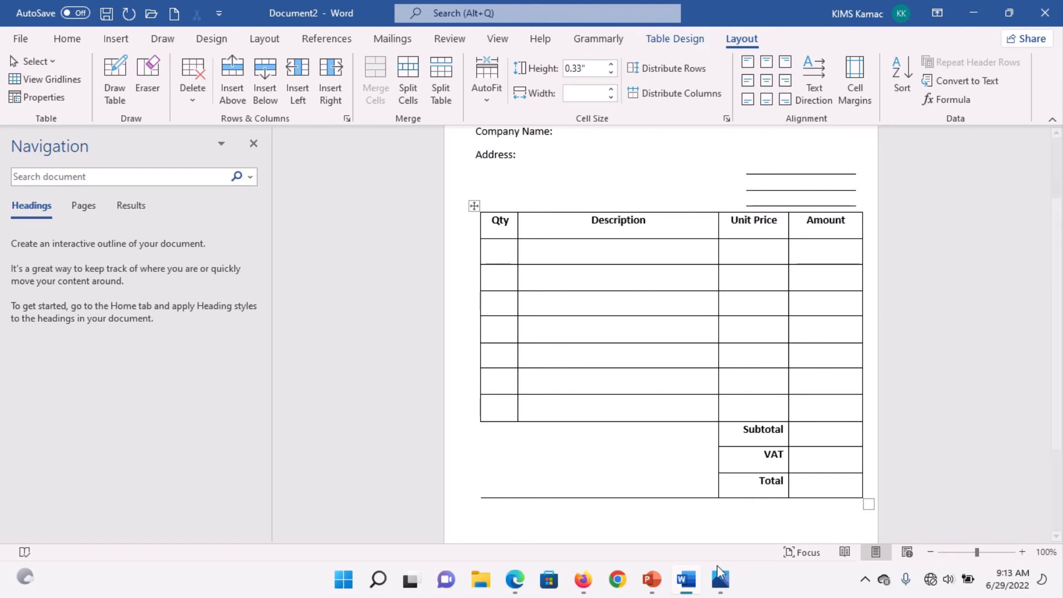
pyautogui.click(720, 580)
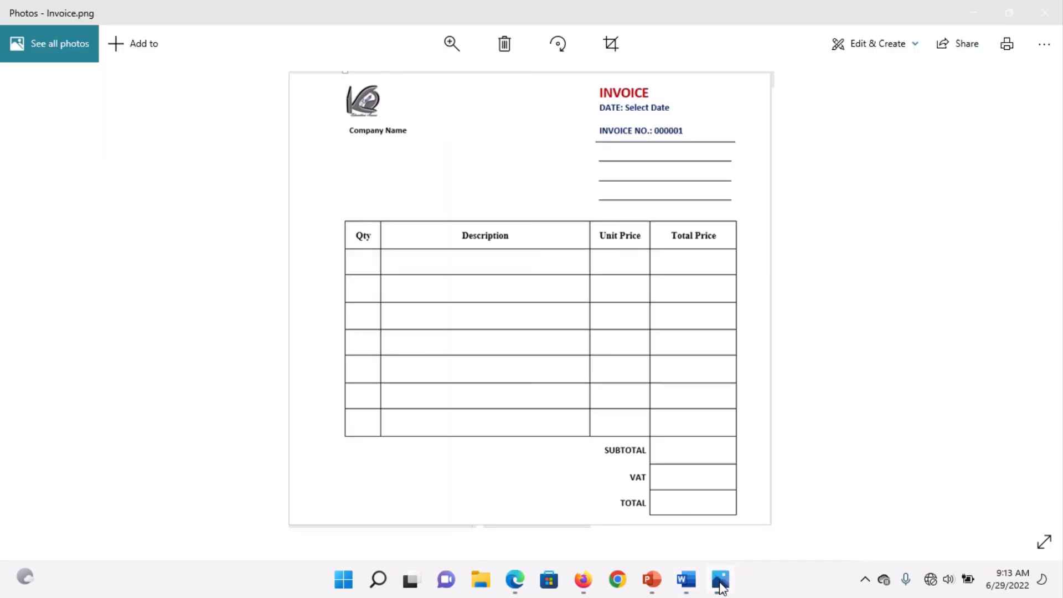
pyautogui.click(686, 579)
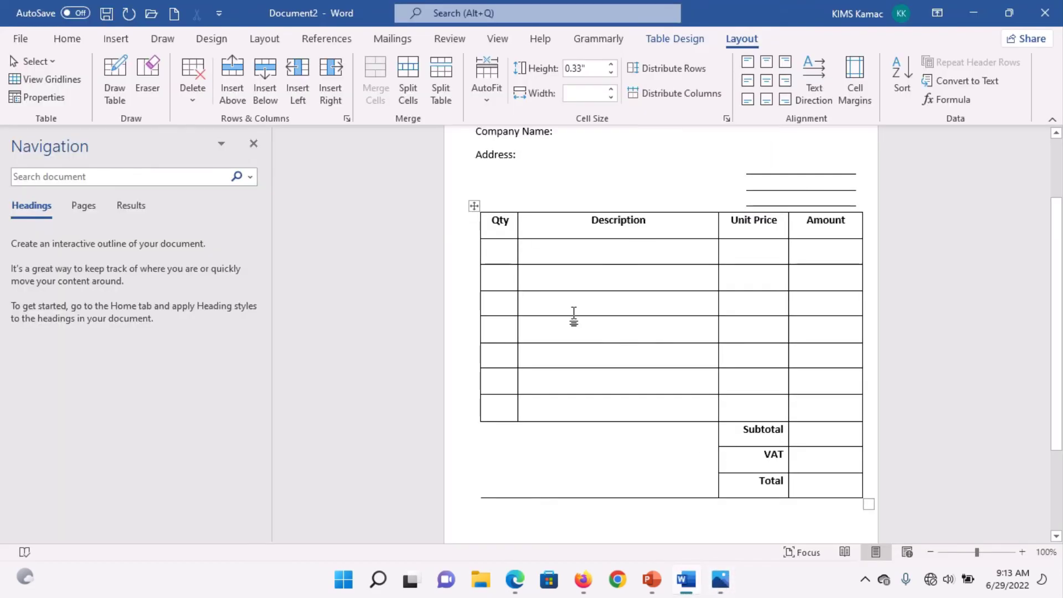
pyautogui.click(154, 83)
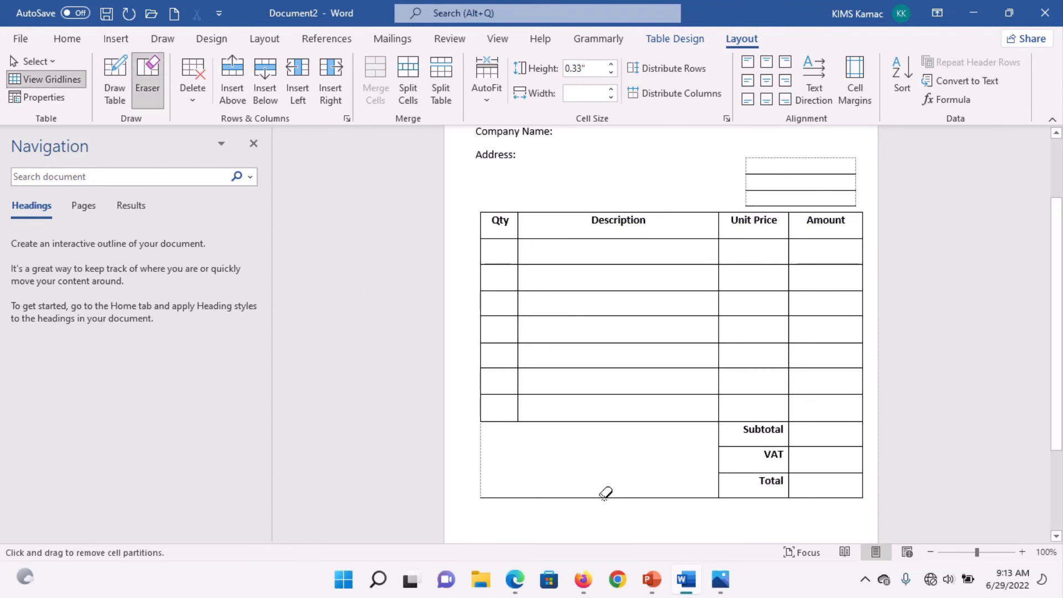
pyautogui.moveTo(606, 497); pyautogui.dragTo(621, 497)
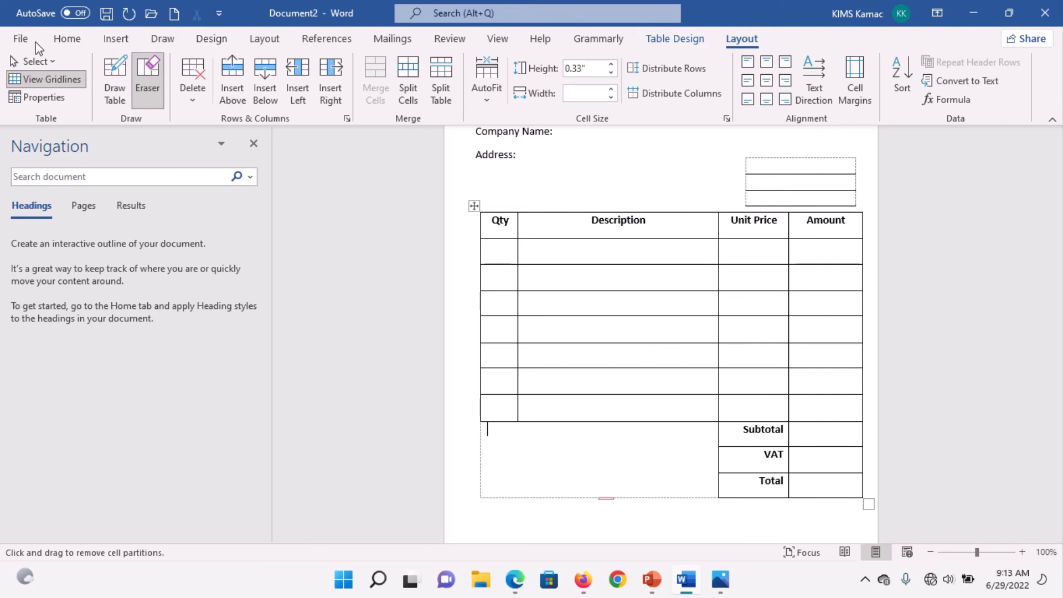
pyautogui.click(22, 39)
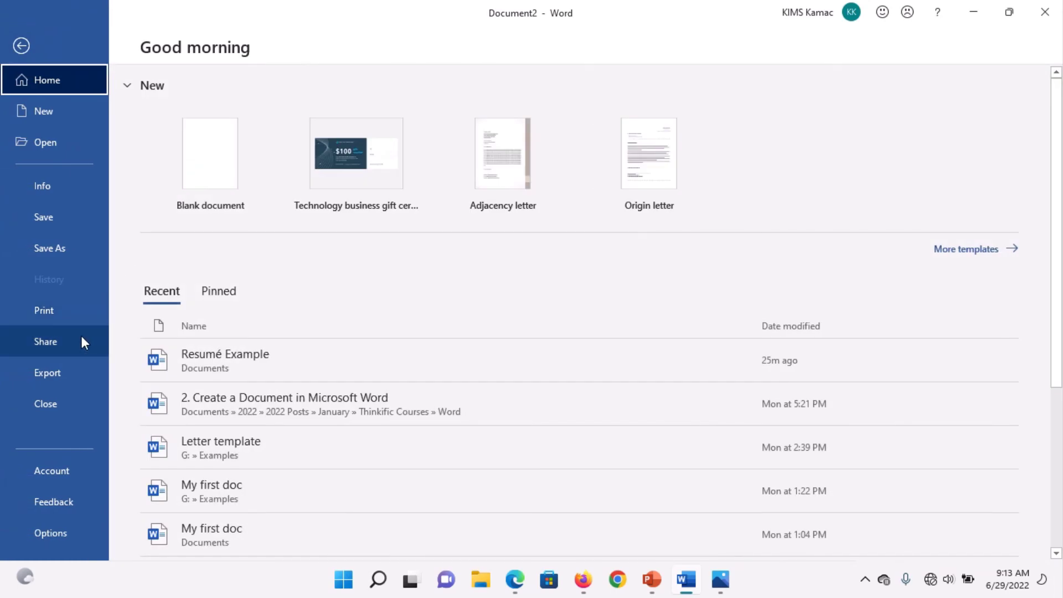
pyautogui.click(62, 318)
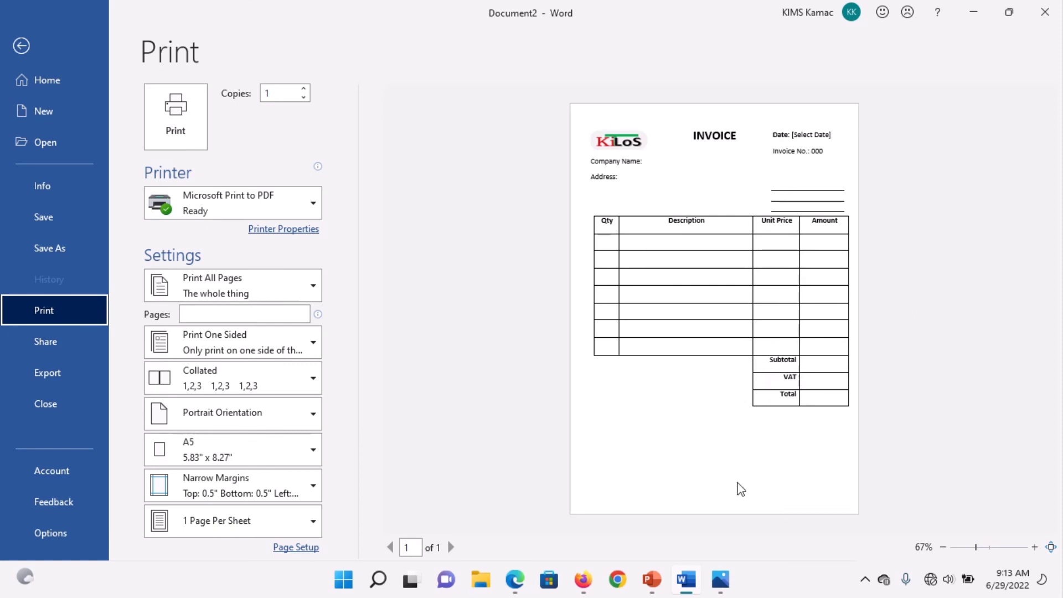
pyautogui.click(720, 580)
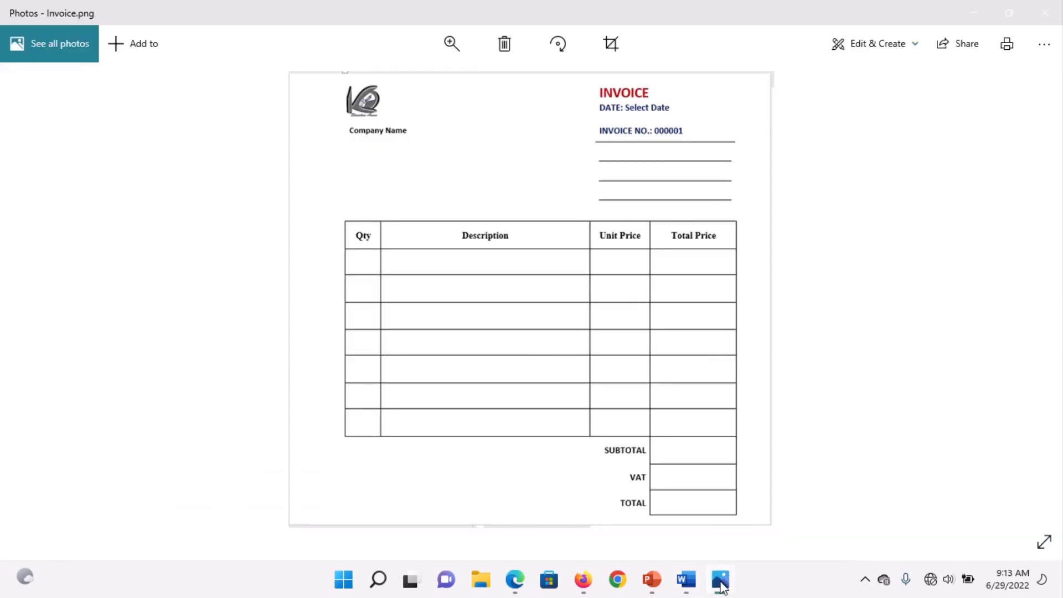
pyautogui.click(686, 579)
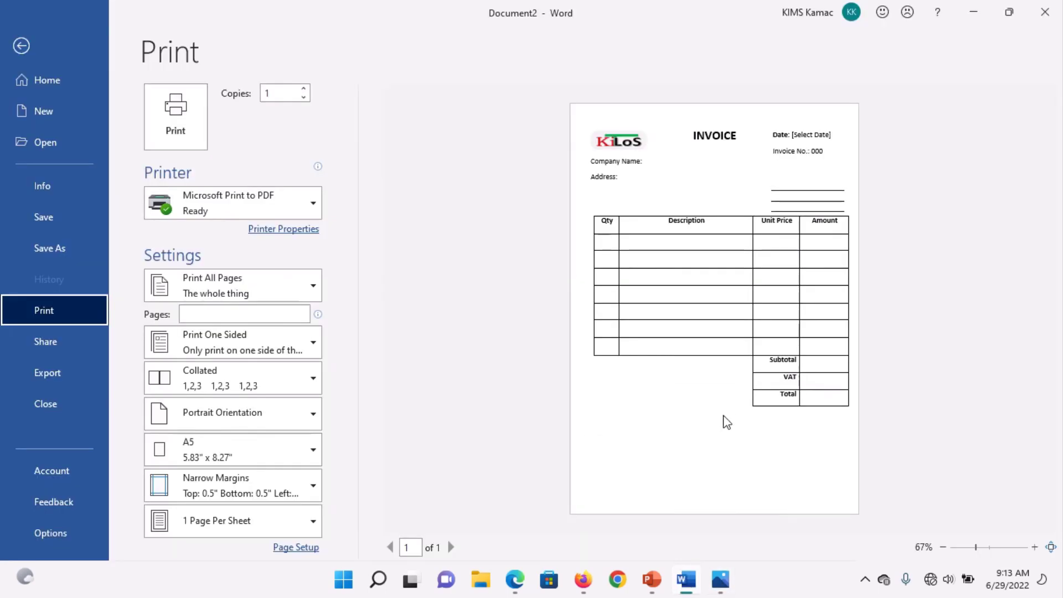
pyautogui.press('Escape')
pyautogui.click(706, 435)
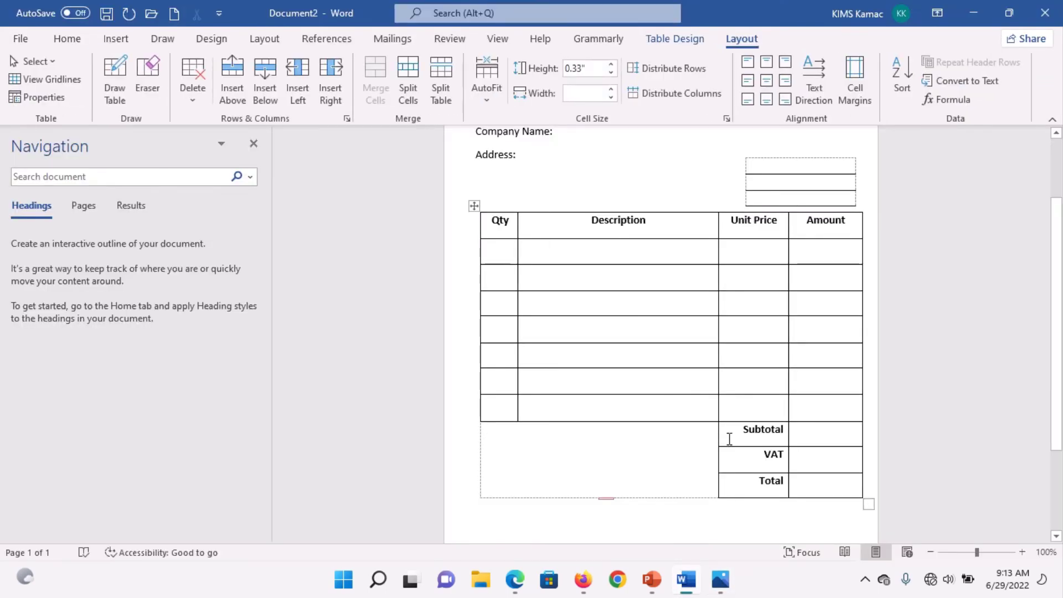
pyautogui.click(147, 75)
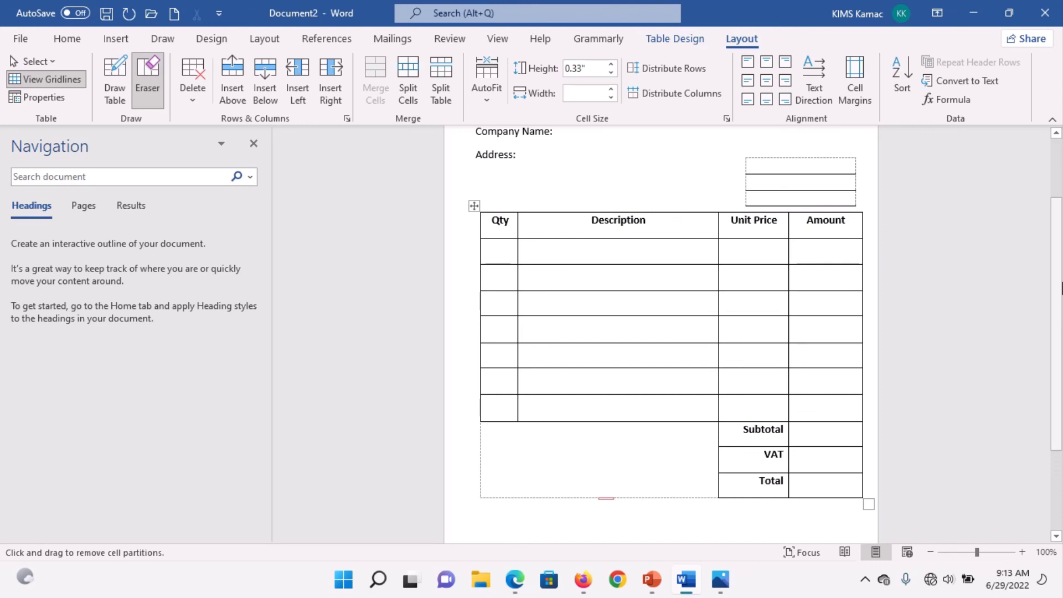
pyautogui.moveTo(1060, 288); pyautogui.dragTo(1040, 265)
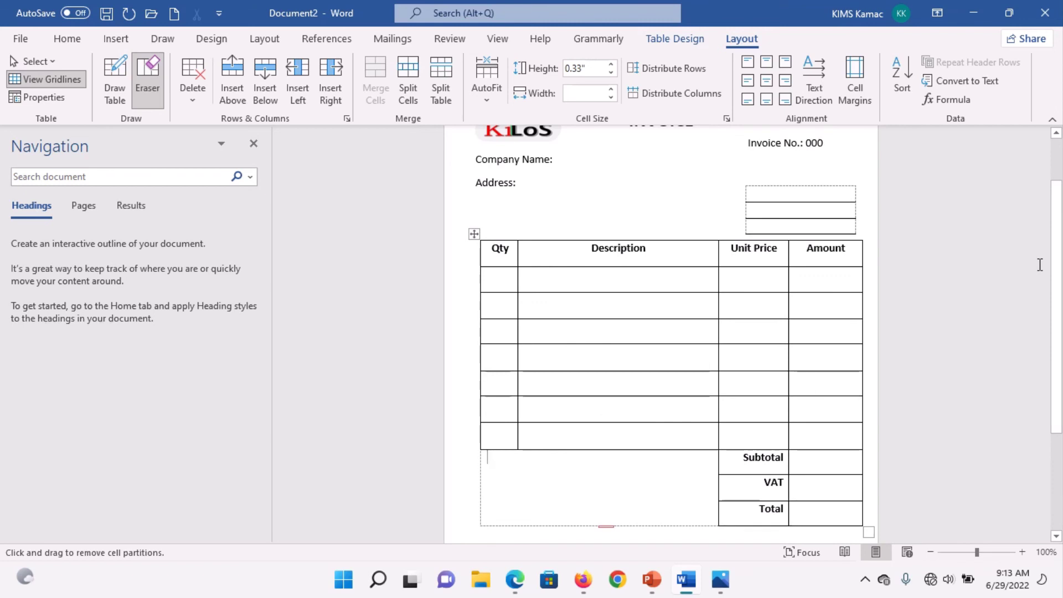
pyautogui.moveTo(1060, 277); pyautogui.dragTo(1060, 230)
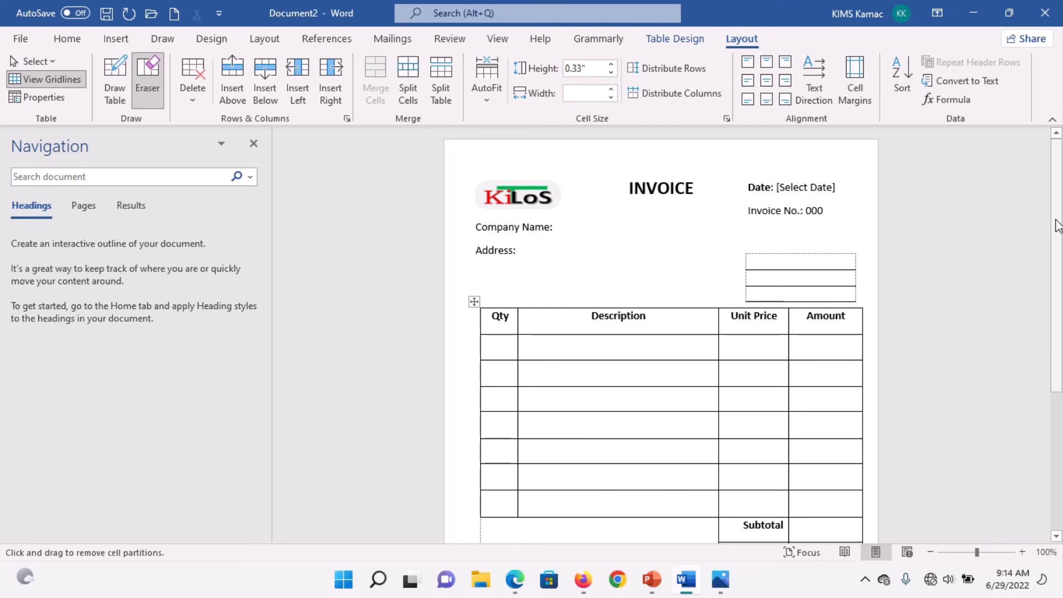
pyautogui.moveTo(1057, 226); pyautogui.dragTo(1057, 339)
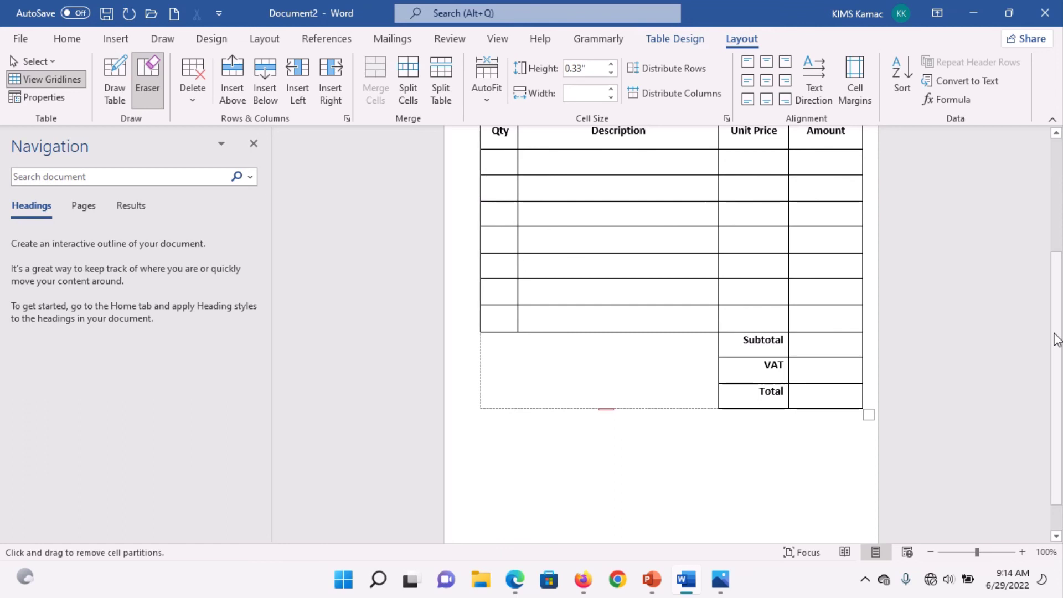
pyautogui.moveTo(1058, 350); pyautogui.dragTo(1056, 362)
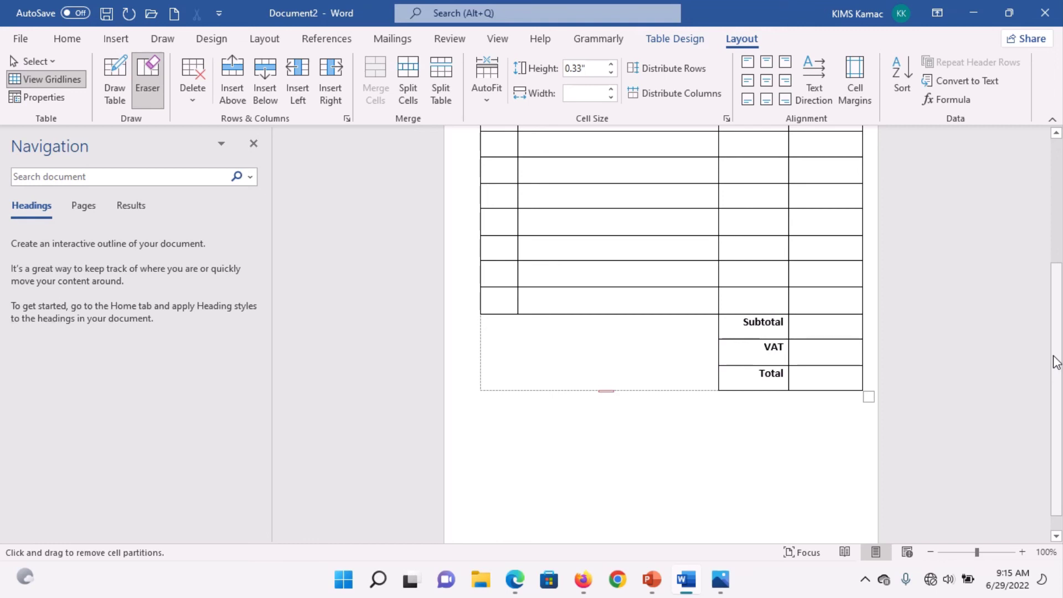
pyautogui.moveTo(1058, 365); pyautogui.dragTo(1059, 235)
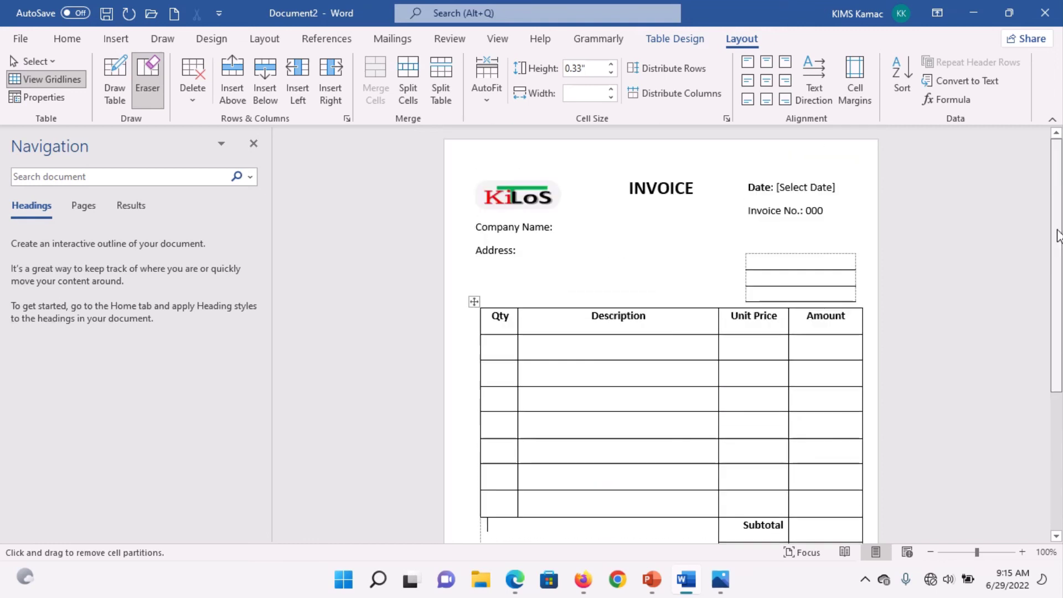